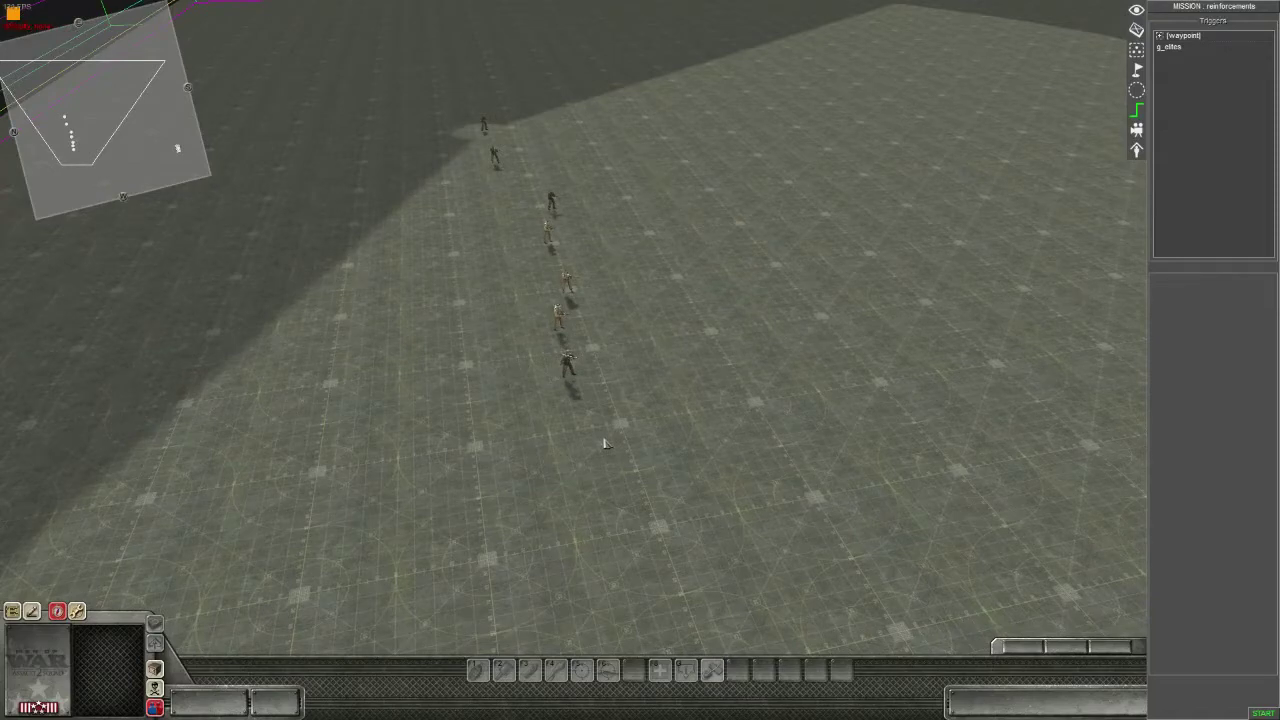
Step: Examine the two squads of soldiers placed on the map
{"action": "key", "text": "Up"}
{"action": "key", "text": "Right"}
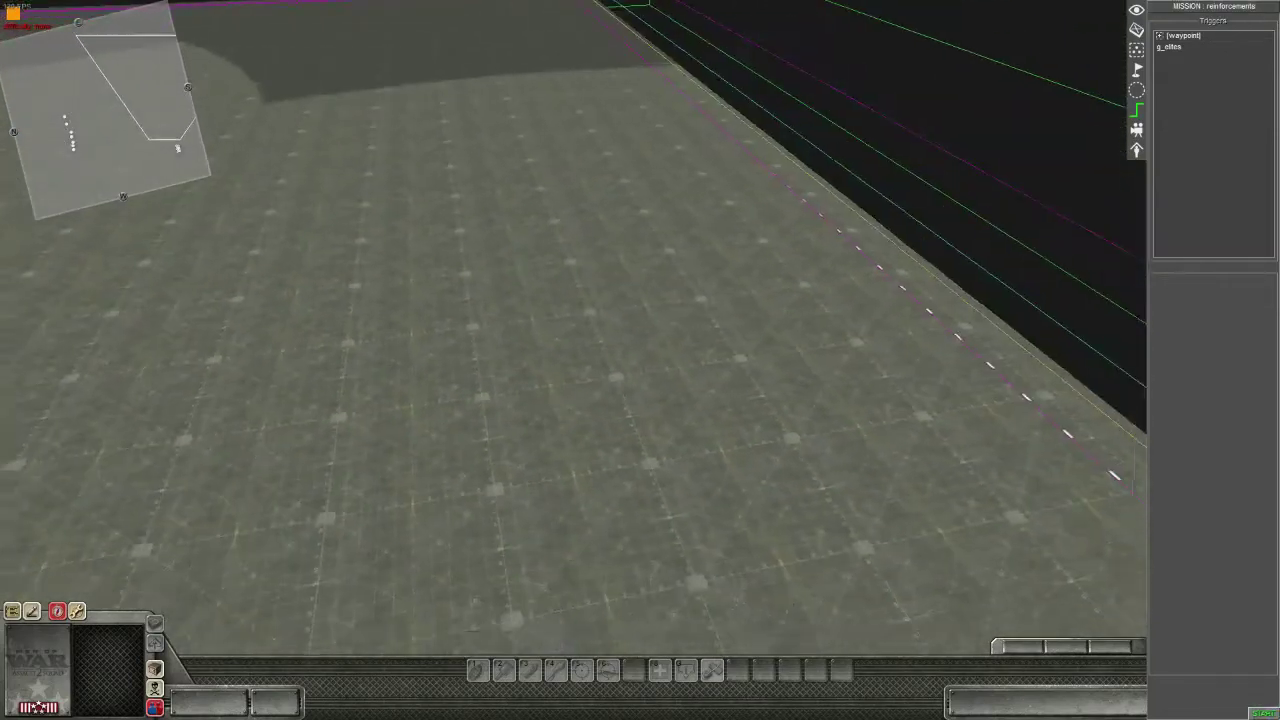
{"action": "key", "text": "Down"}
{"action": "middle_click_drag", "start_coordinate": [440, 449], "coordinate": [200, 430]}
{"action": "middle_click_drag", "start_coordinate": [419, 399], "coordinate": [421, 466]}
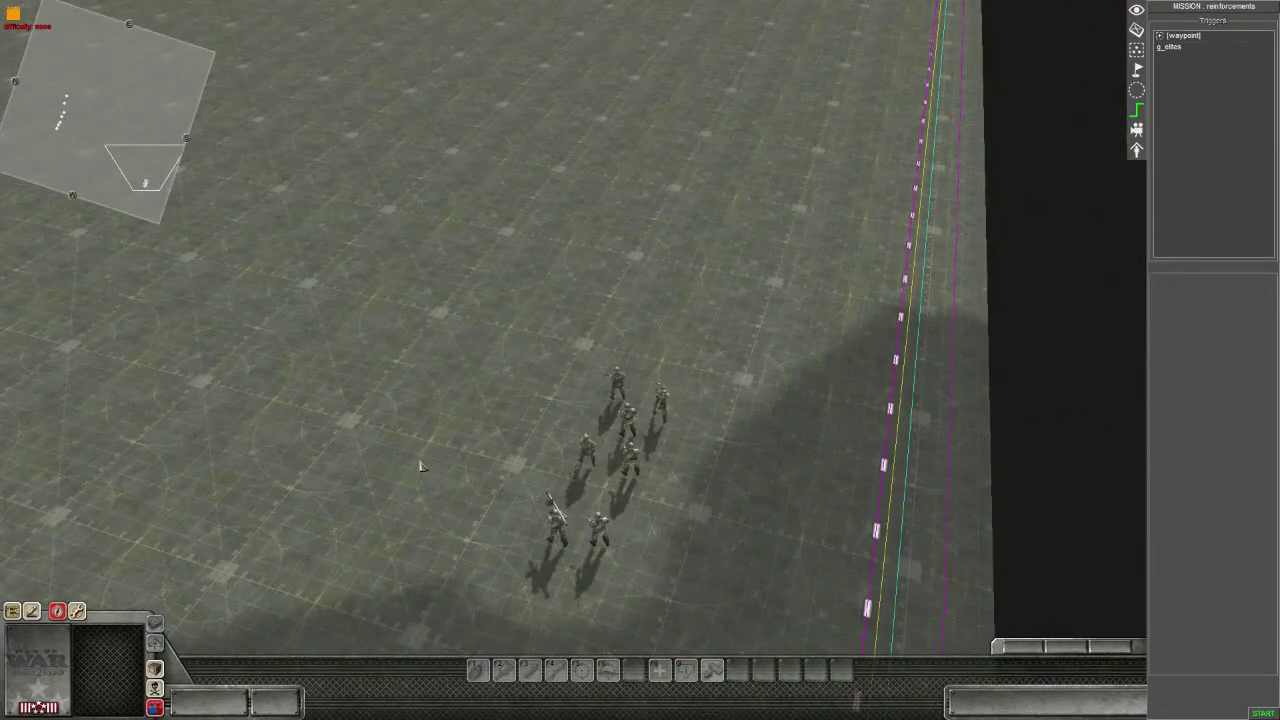
Step: Show the German reinforcements waypoint group and examine its linked paths between the two squads
{"action": "left_click", "coordinate": [1136, 69]}
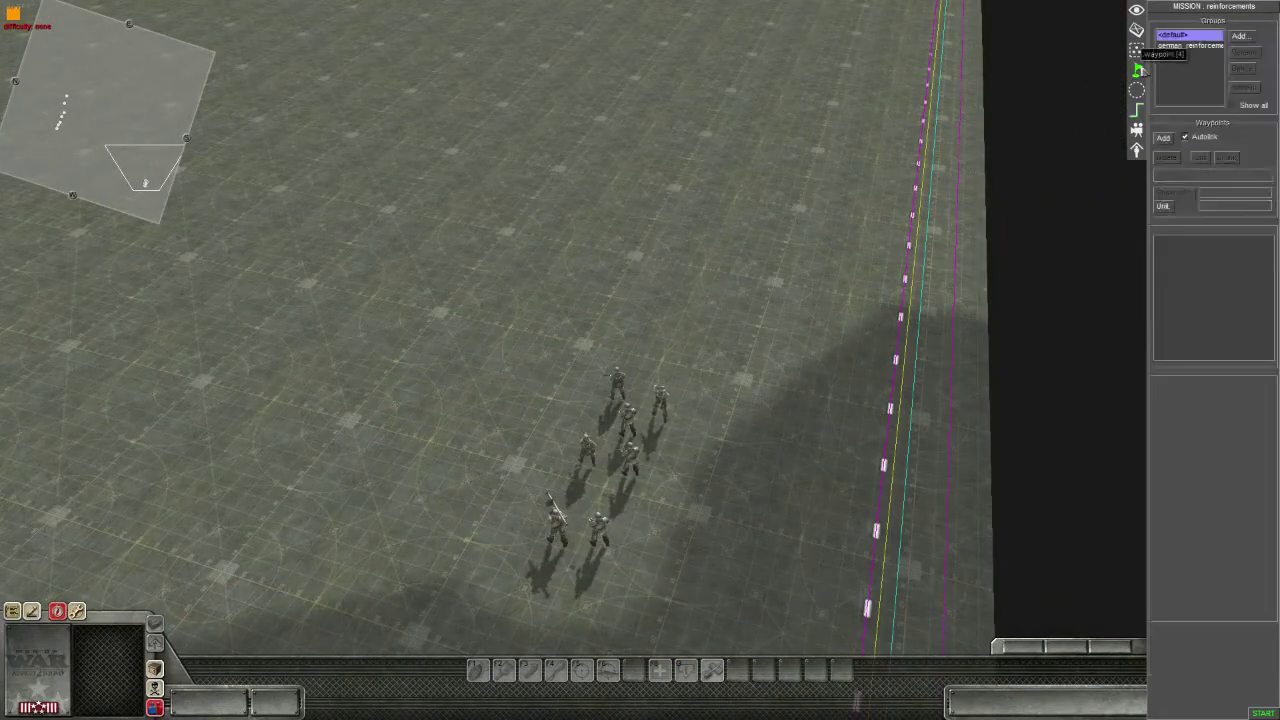
{"action": "left_click", "coordinate": [1190, 46]}
{"action": "middle_click_drag", "start_coordinate": [594, 303], "coordinate": [511, 246]}
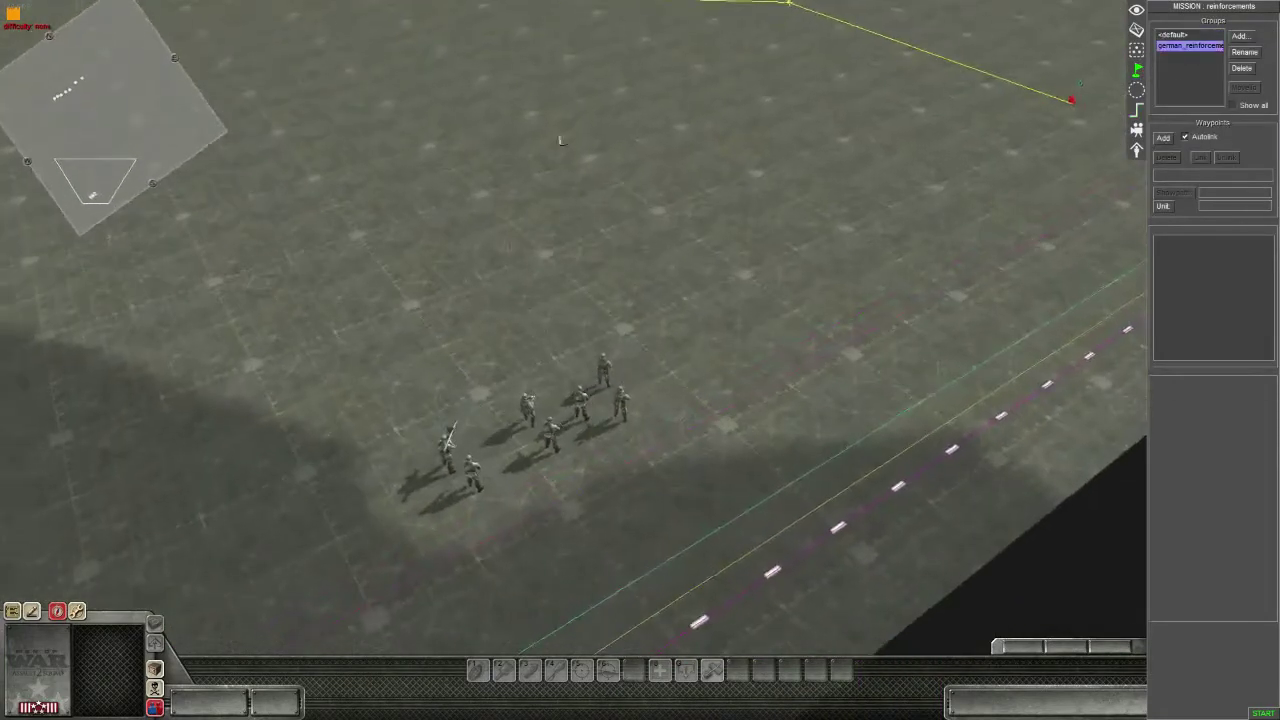
{"action": "key", "text": "Up"}
{"action": "middle_click_drag", "start_coordinate": [894, 309], "coordinate": [660, 375]}
{"action": "key", "text": "Up"}
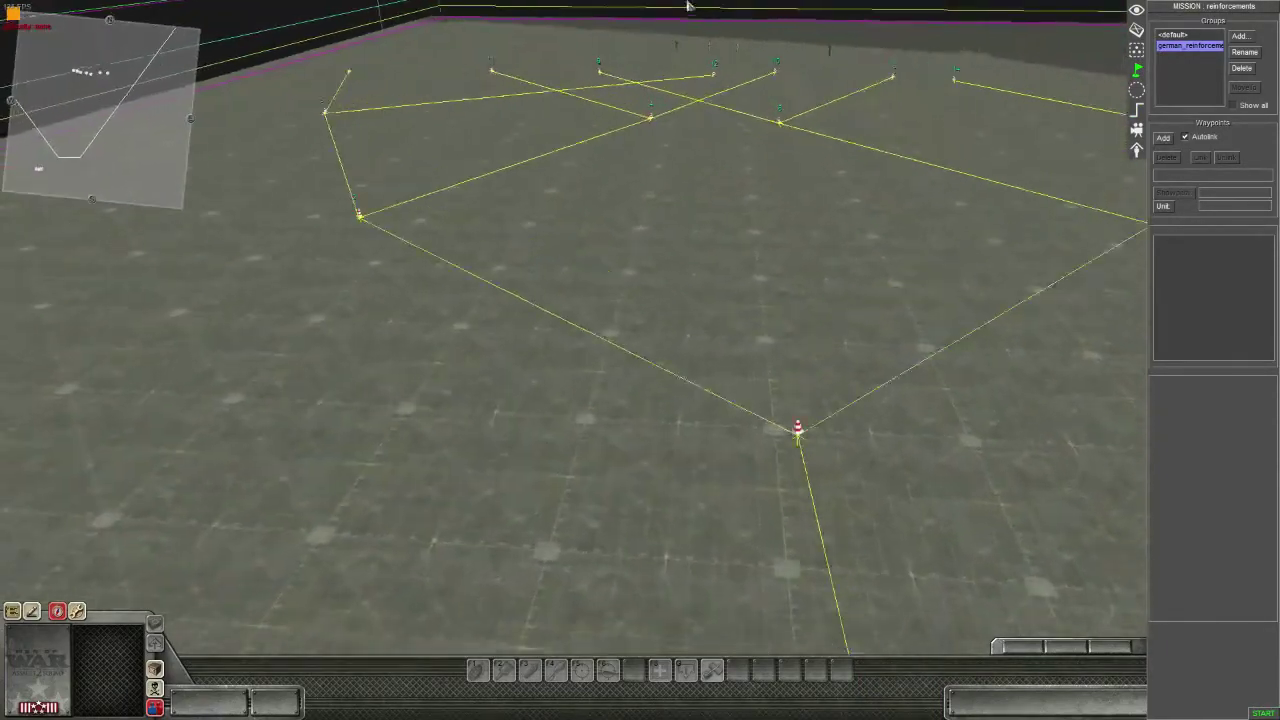
{"action": "middle_click_drag", "start_coordinate": [640, 488], "coordinate": [225, 480]}
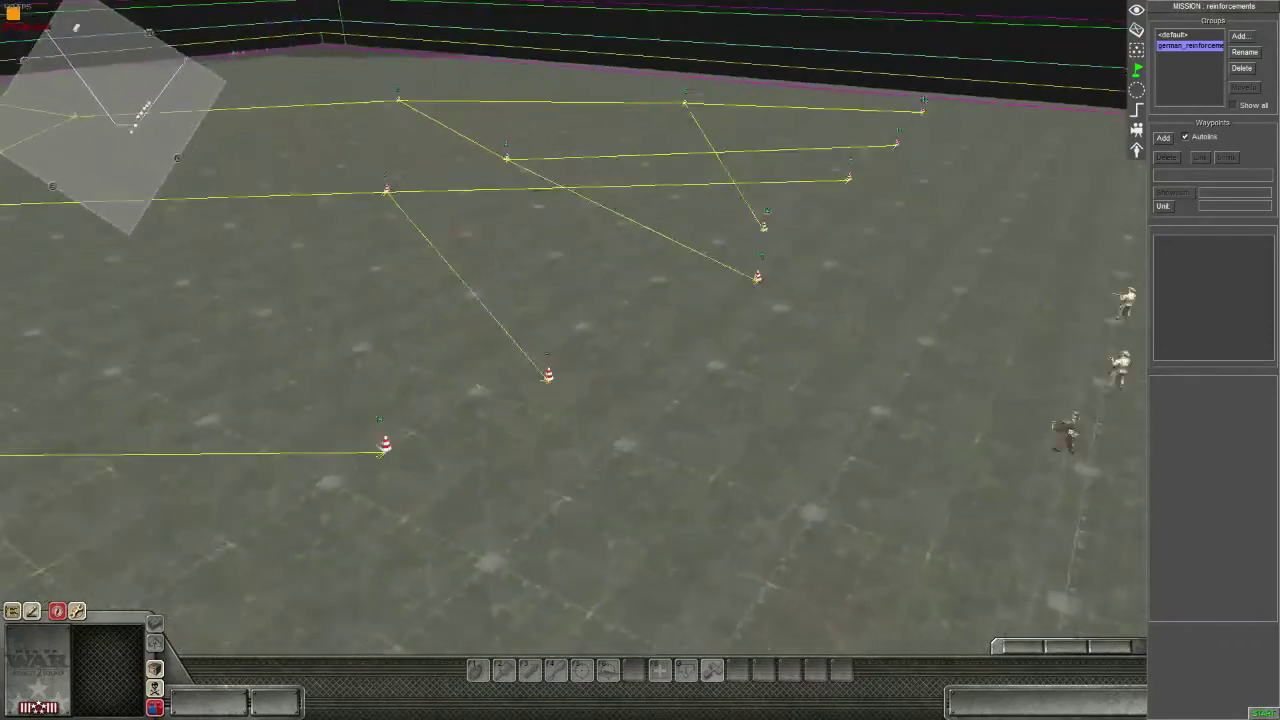
{"action": "key", "text": "Down"}
{"action": "middle_click_drag", "start_coordinate": [775, 232], "coordinate": [550, 285]}
{"action": "key", "text": "Right"}
{"action": "middle_click_drag", "start_coordinate": [823, 306], "coordinate": [320, 350]}
{"action": "middle_click_drag", "start_coordinate": [745, 440], "coordinate": [866, 229]}
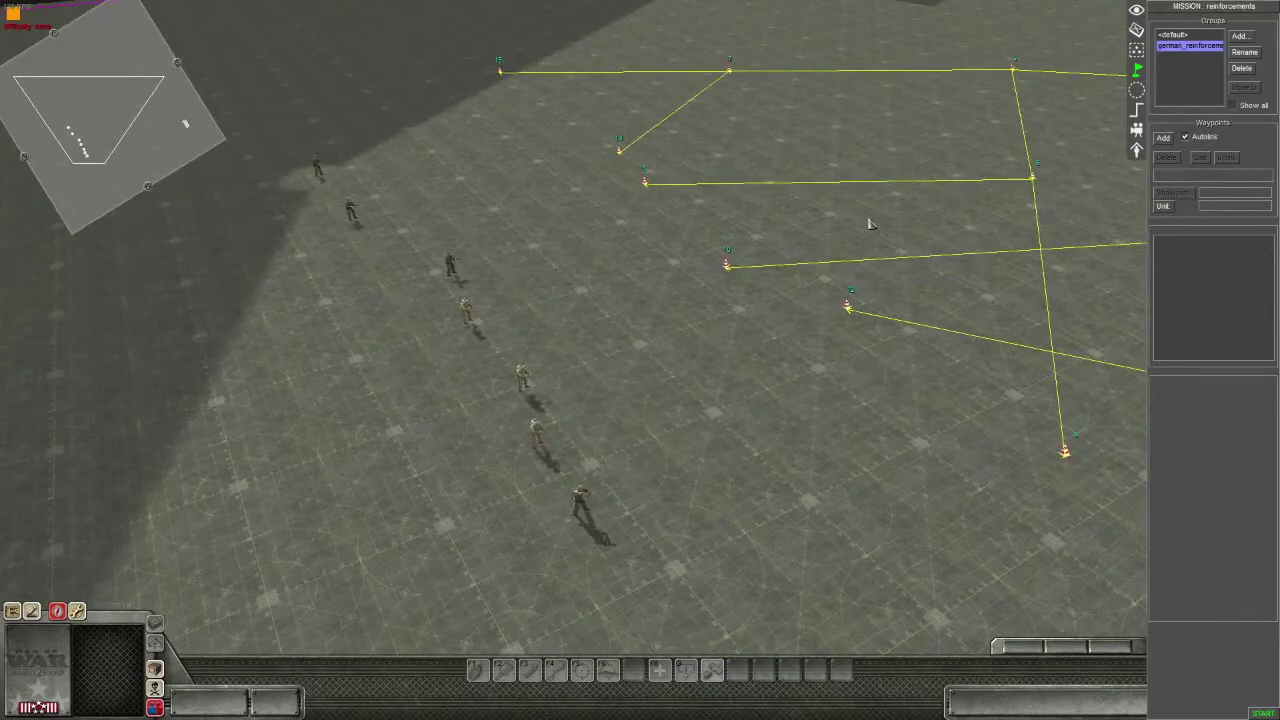
{"action": "middle_click_drag", "start_coordinate": [631, 277], "coordinate": [597, 288]}
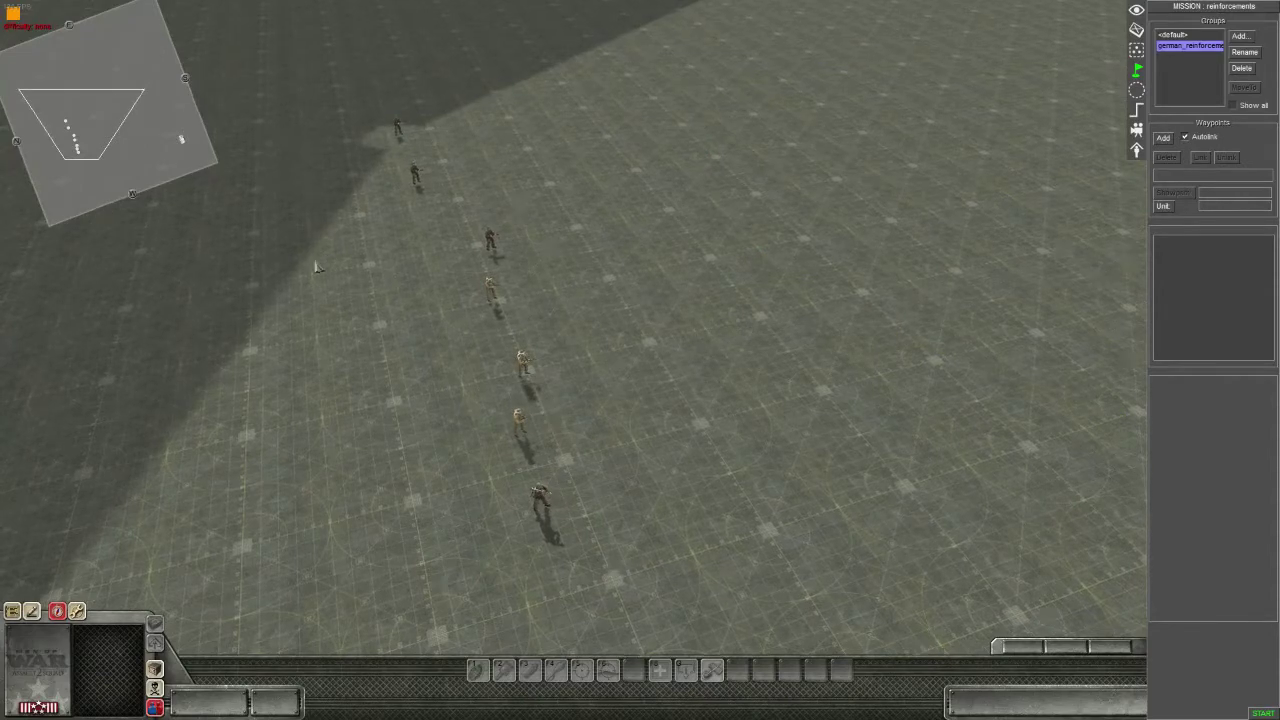
Step: Reposition the spread-out soldiers of the commando squad closer together into a compact line
{"action": "middle_click_drag", "start_coordinate": [318, 259], "coordinate": [308, 263]}
{"action": "left_click_drag", "start_coordinate": [357, 73], "coordinate": [505, 196]}
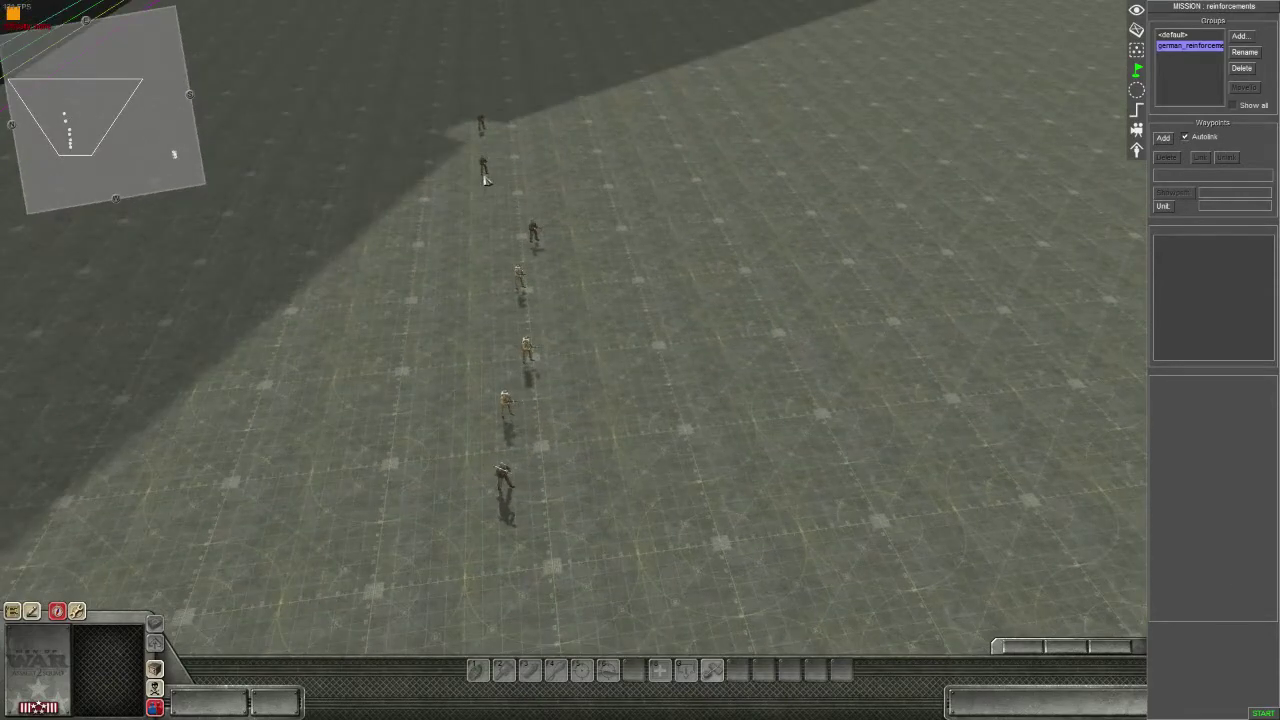
{"action": "left_click", "coordinate": [1137, 30]}
{"action": "left_click_drag", "start_coordinate": [412, 98], "coordinate": [515, 472]}
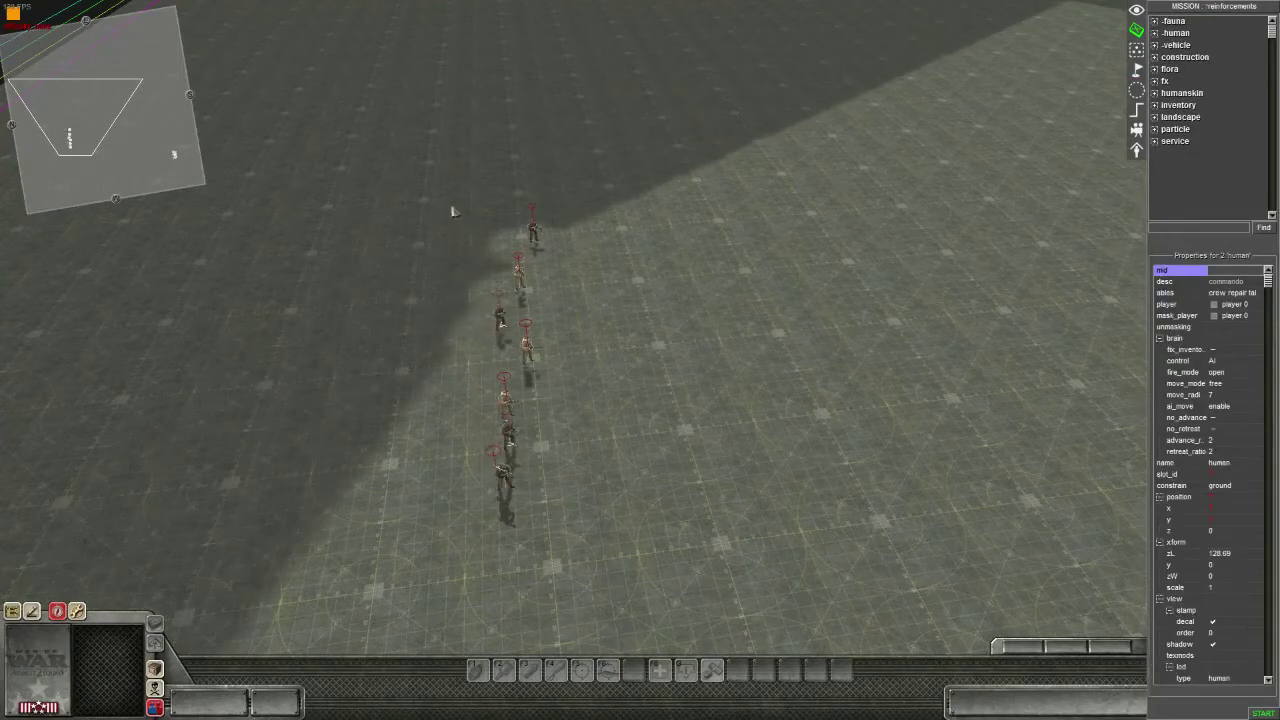
{"action": "left_click_drag", "start_coordinate": [557, 286], "coordinate": [532, 377]}
{"action": "left_click", "coordinate": [551, 377]}
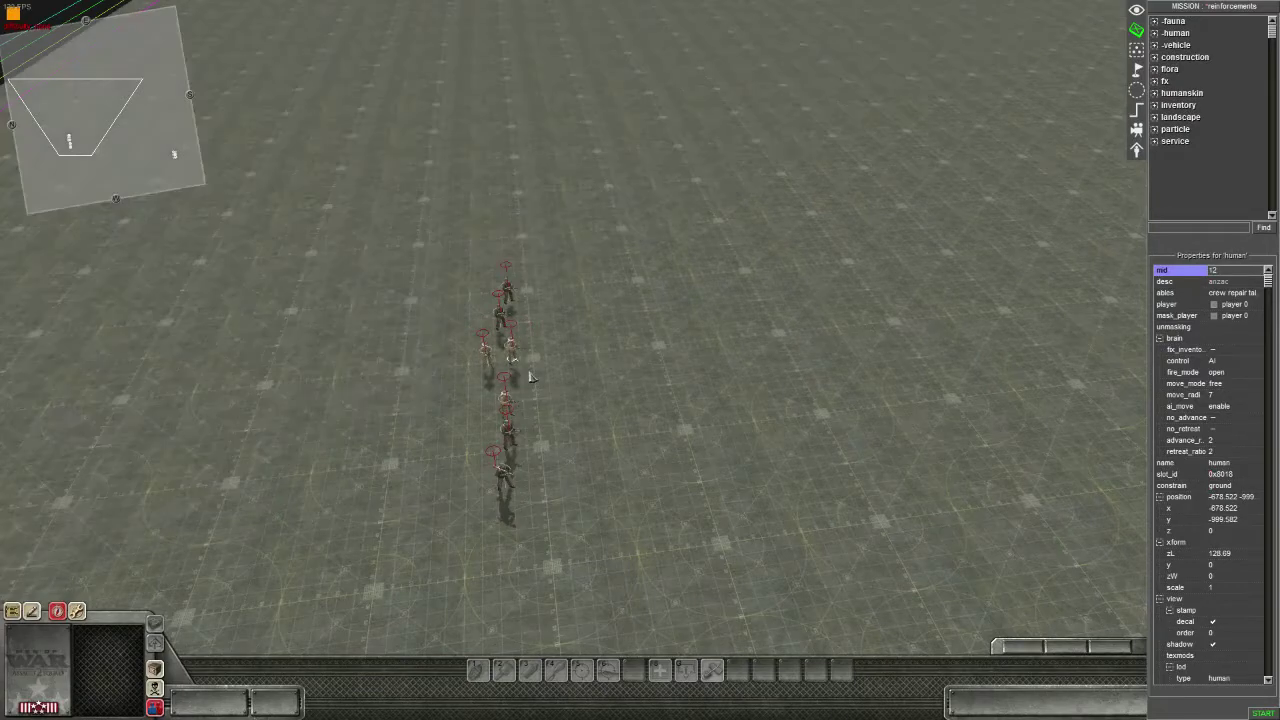
{"action": "middle_click_drag", "start_coordinate": [660, 334], "coordinate": [758, 351]}
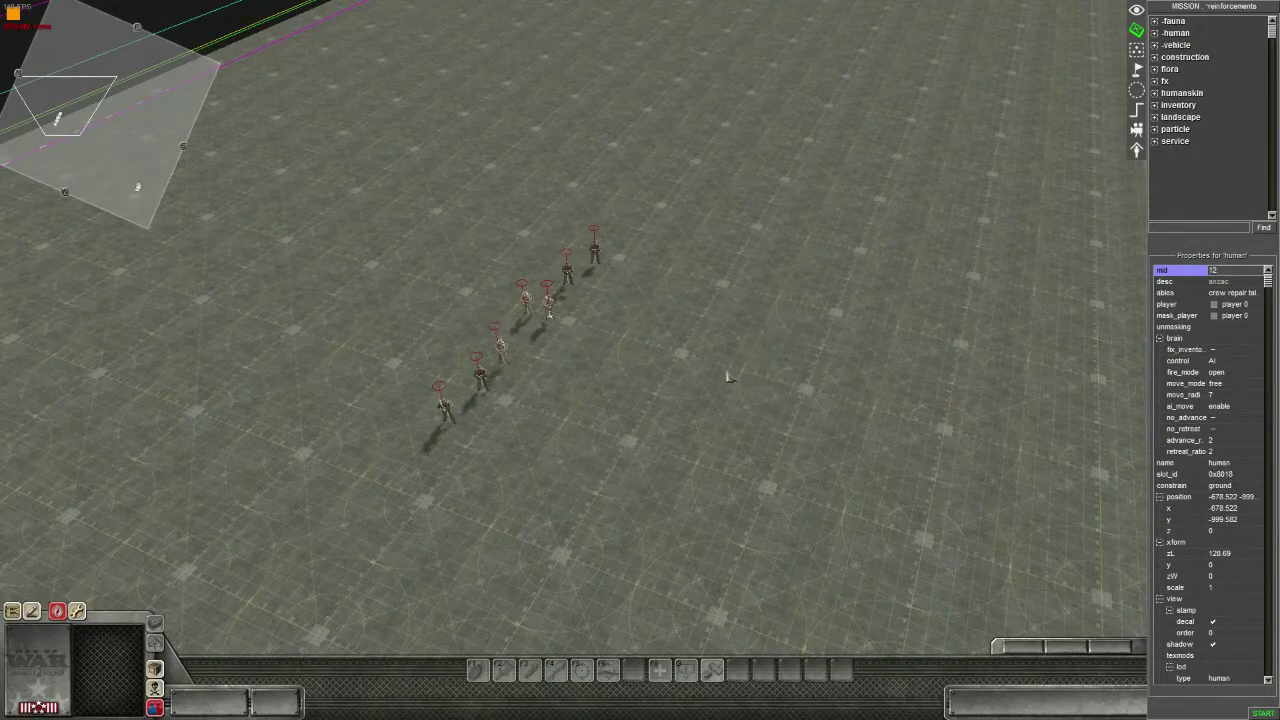
{"action": "middle_click_drag", "start_coordinate": [729, 374], "coordinate": [742, 360]}
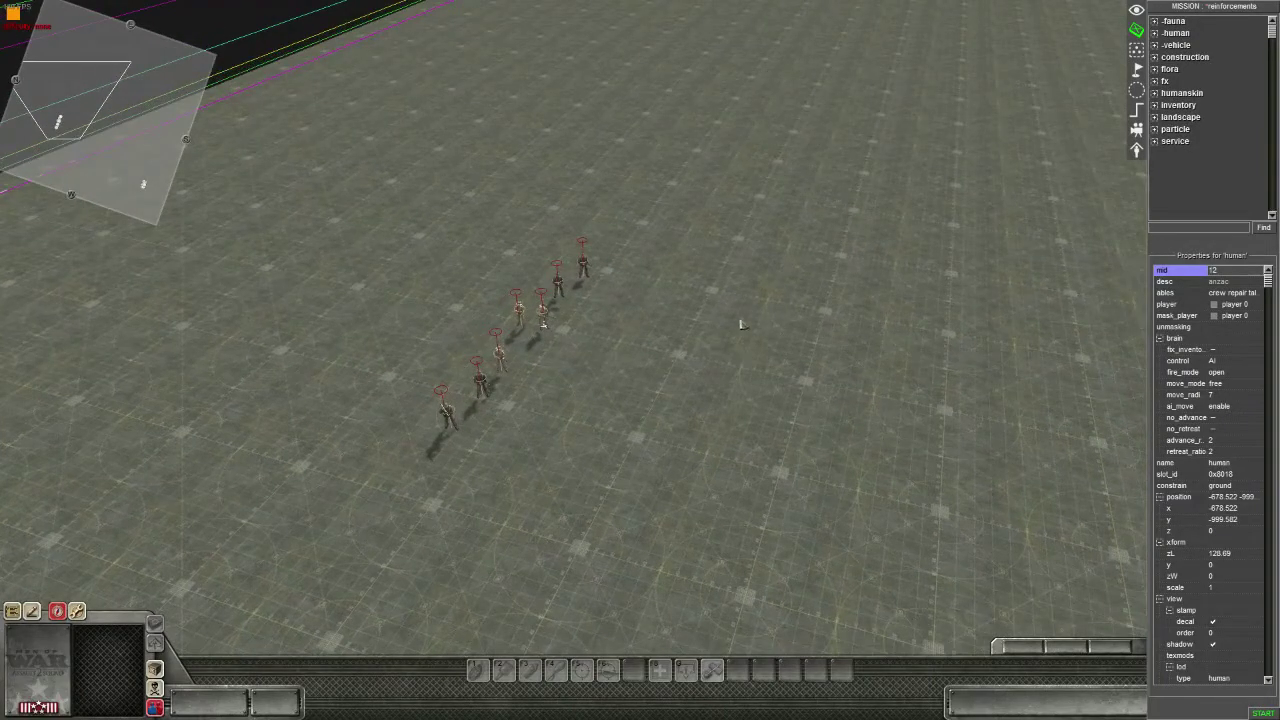
{"action": "left_click", "coordinate": [741, 323]}
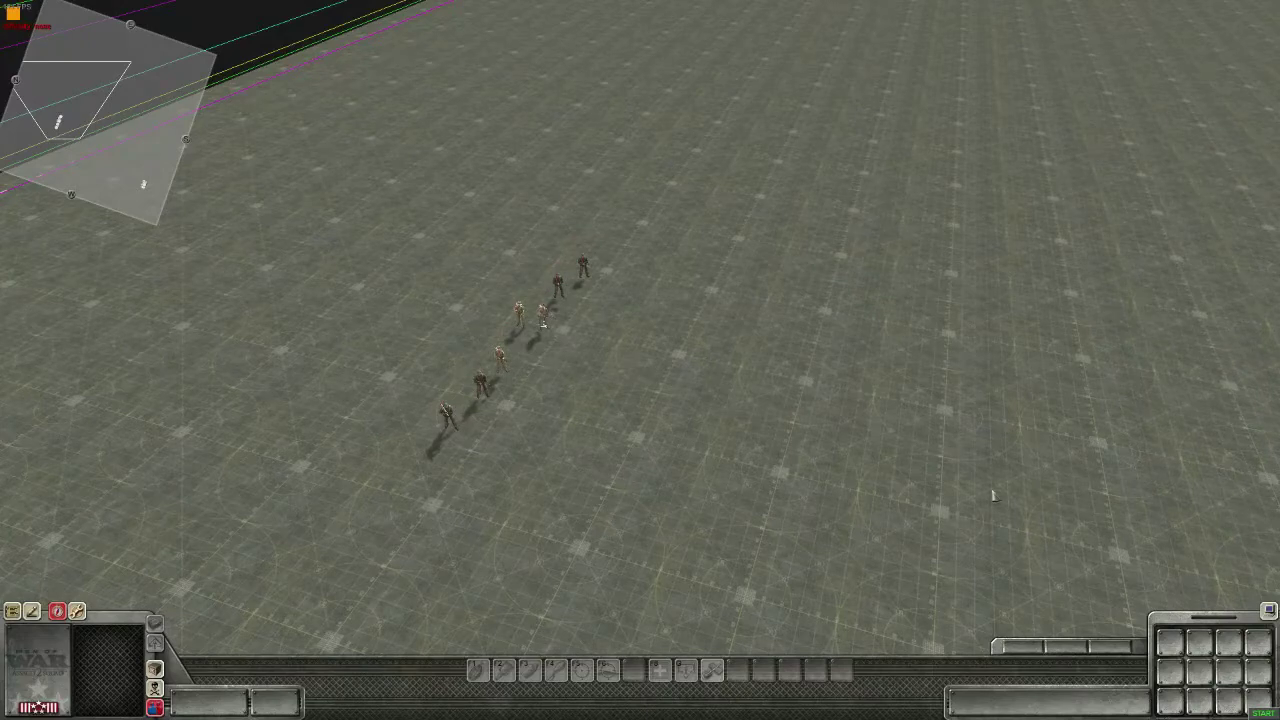
{"action": "middle_click_drag", "start_coordinate": [730, 466], "coordinate": [594, 386]}
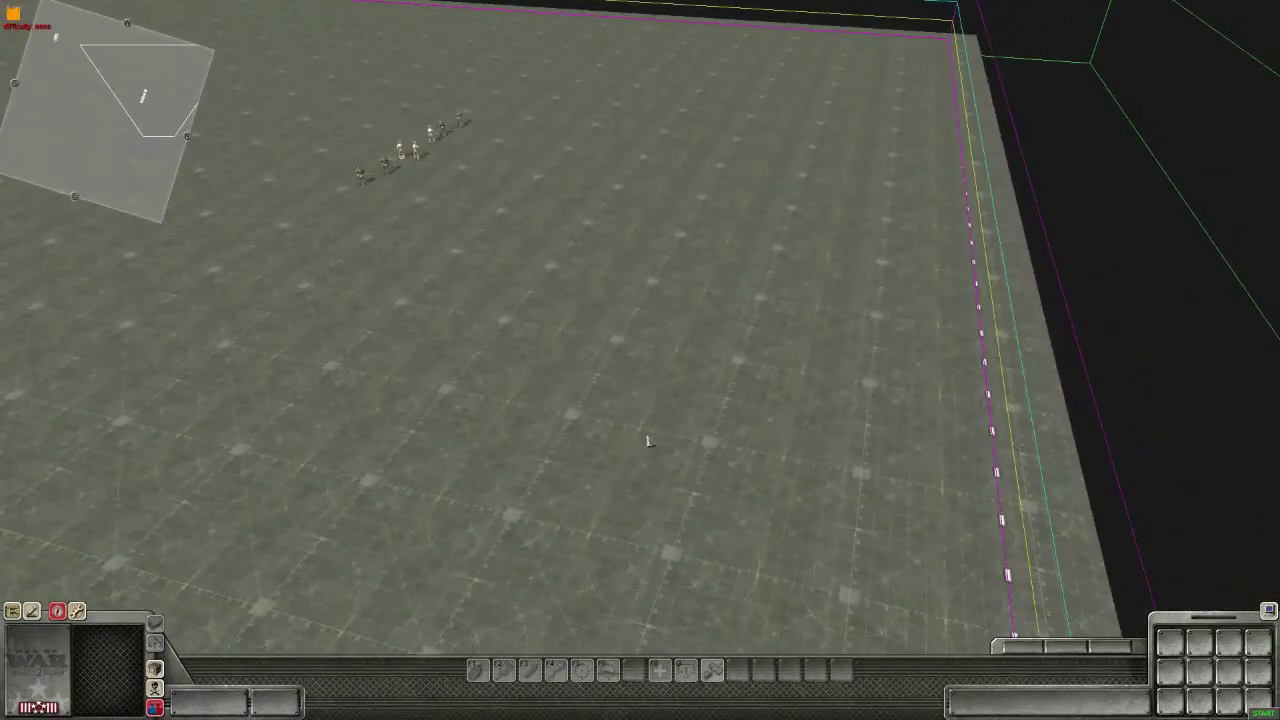
{"action": "middle_click_drag", "start_coordinate": [366, 208], "coordinate": [381, 430]}
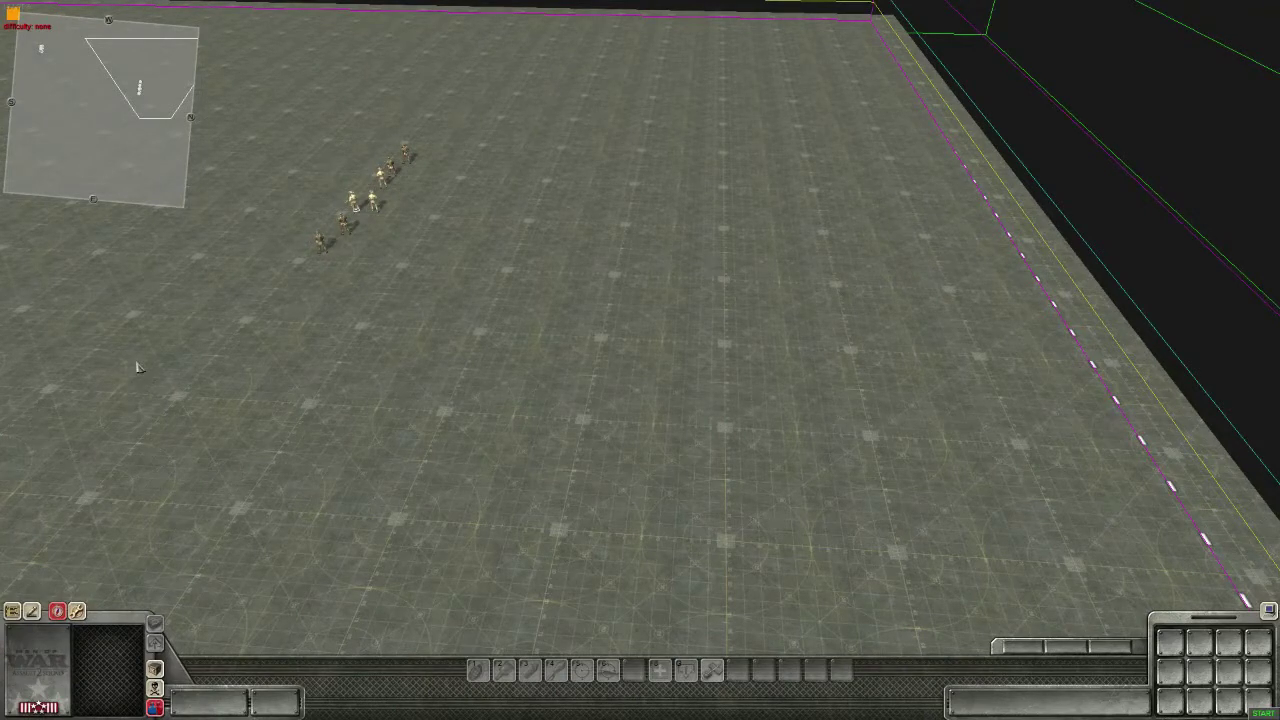
Step: In the mission's reinforcements helper, set scoreTotal to 2000 and scoreCurrent to 1000
{"action": "key", "text": "F3"}
{"action": "key", "text": "ctrl+m"}
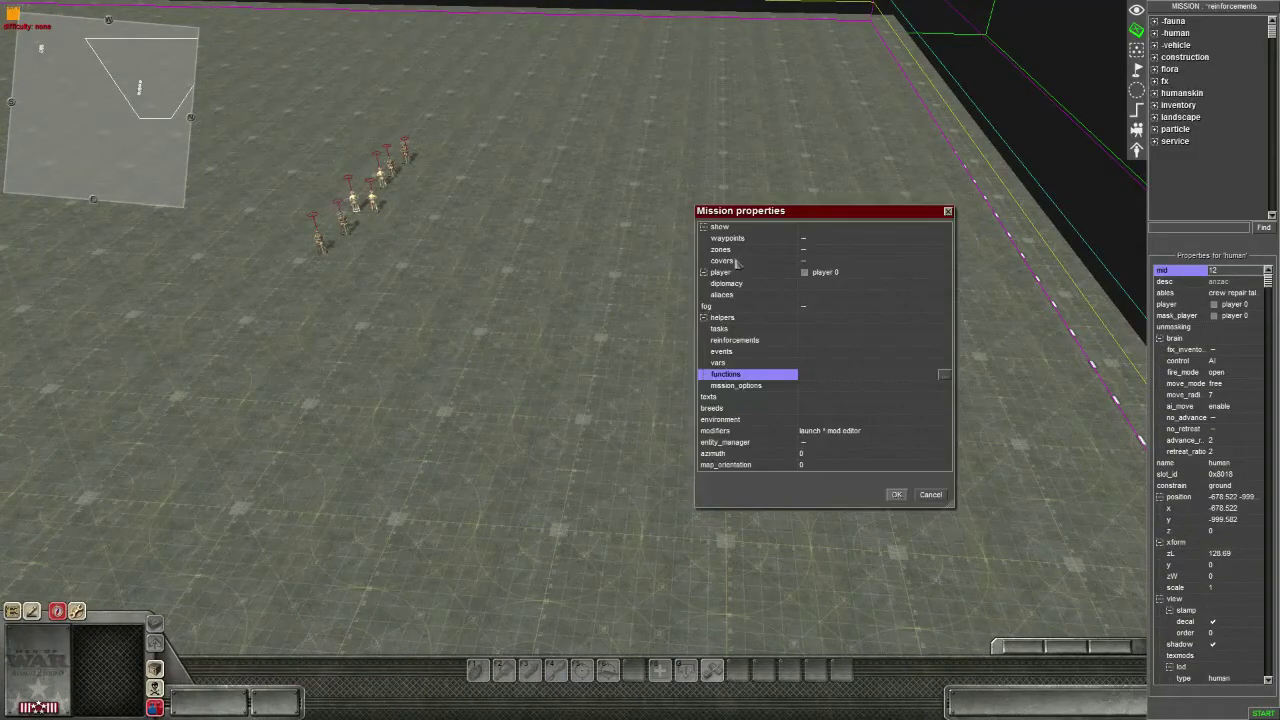
{"action": "left_click_drag", "start_coordinate": [772, 208], "coordinate": [165, 201]}
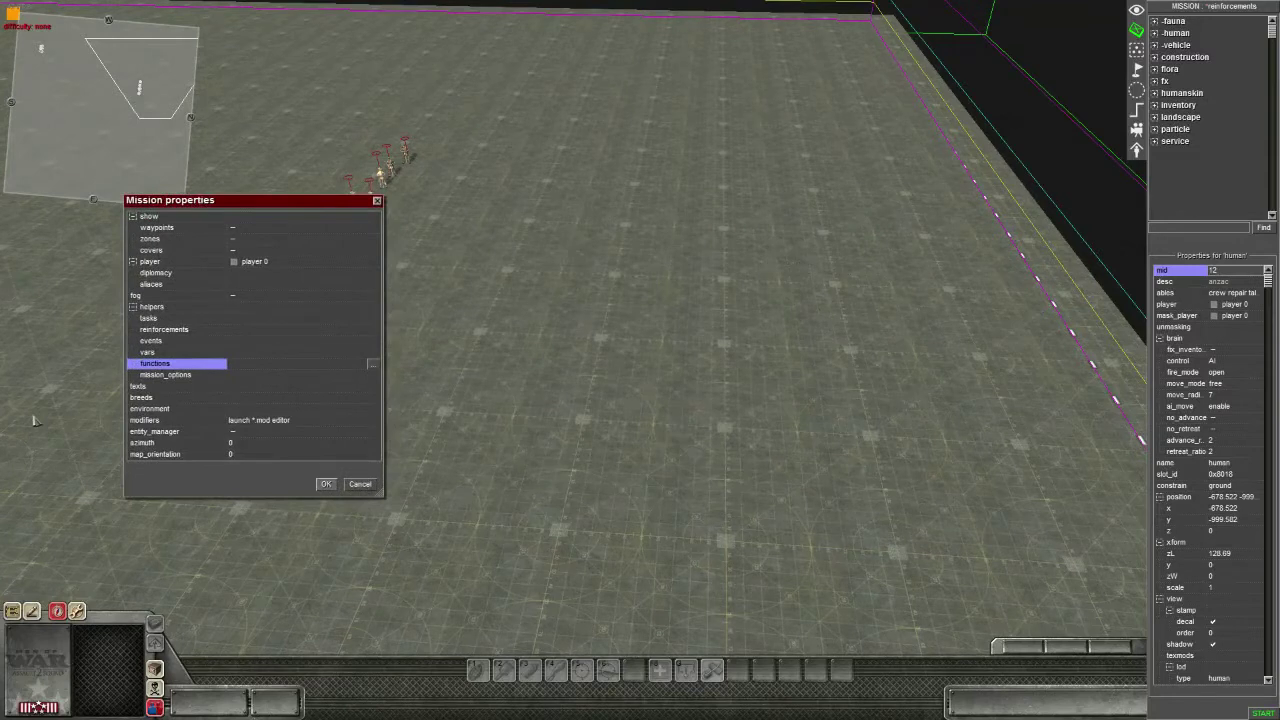
{"action": "left_click", "coordinate": [170, 333]}
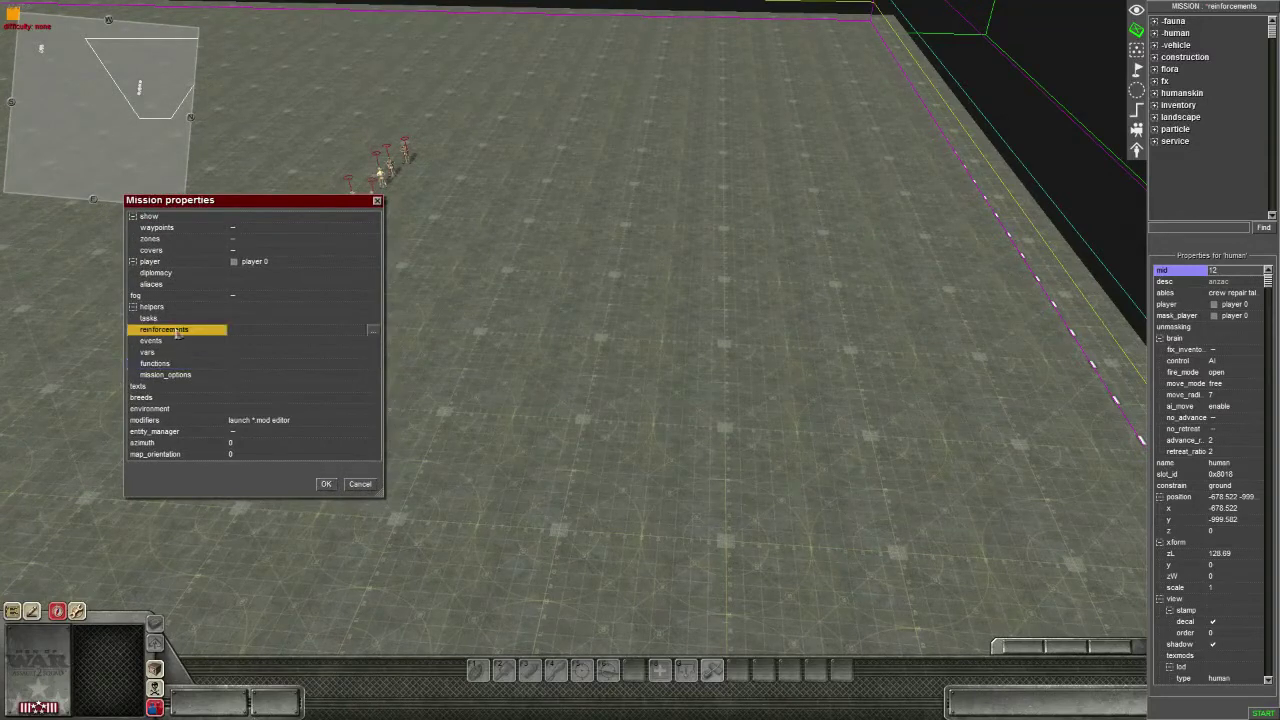
{"action": "left_click", "coordinate": [372, 330]}
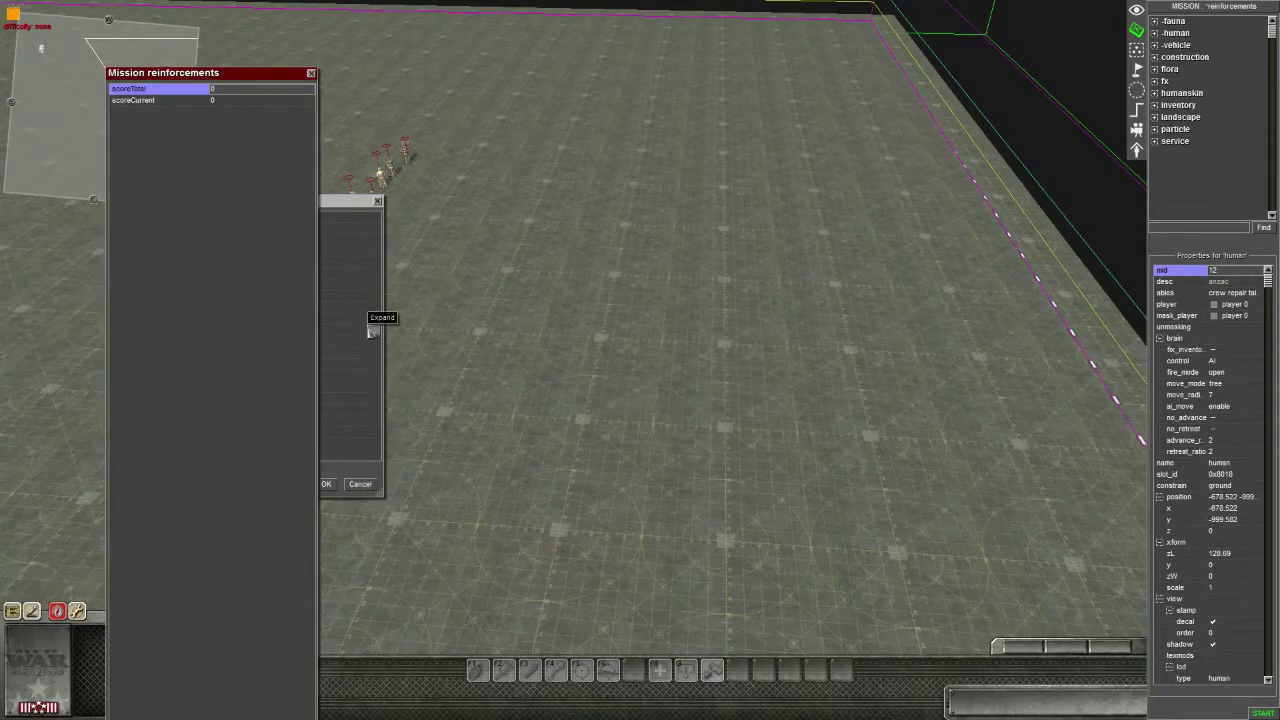
{"action": "left_click_drag", "start_coordinate": [225, 83], "coordinate": [325, 43]}
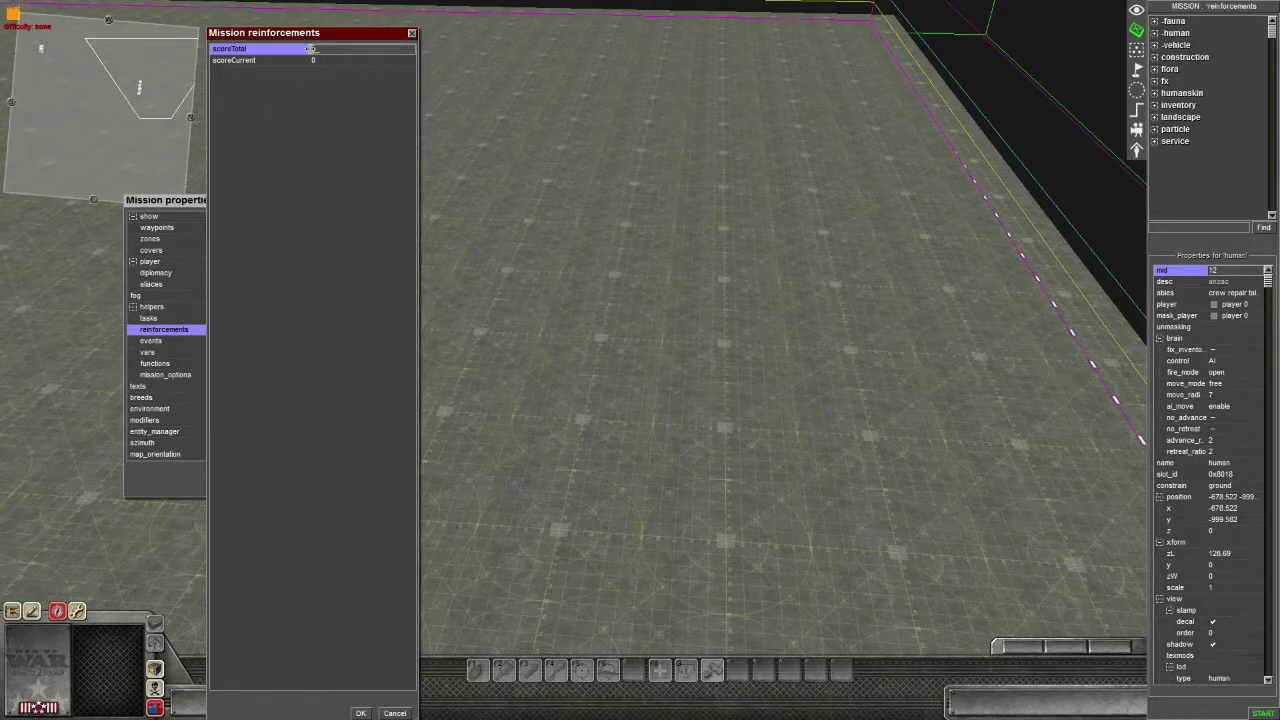
{"action": "left_click", "coordinate": [311, 48]}
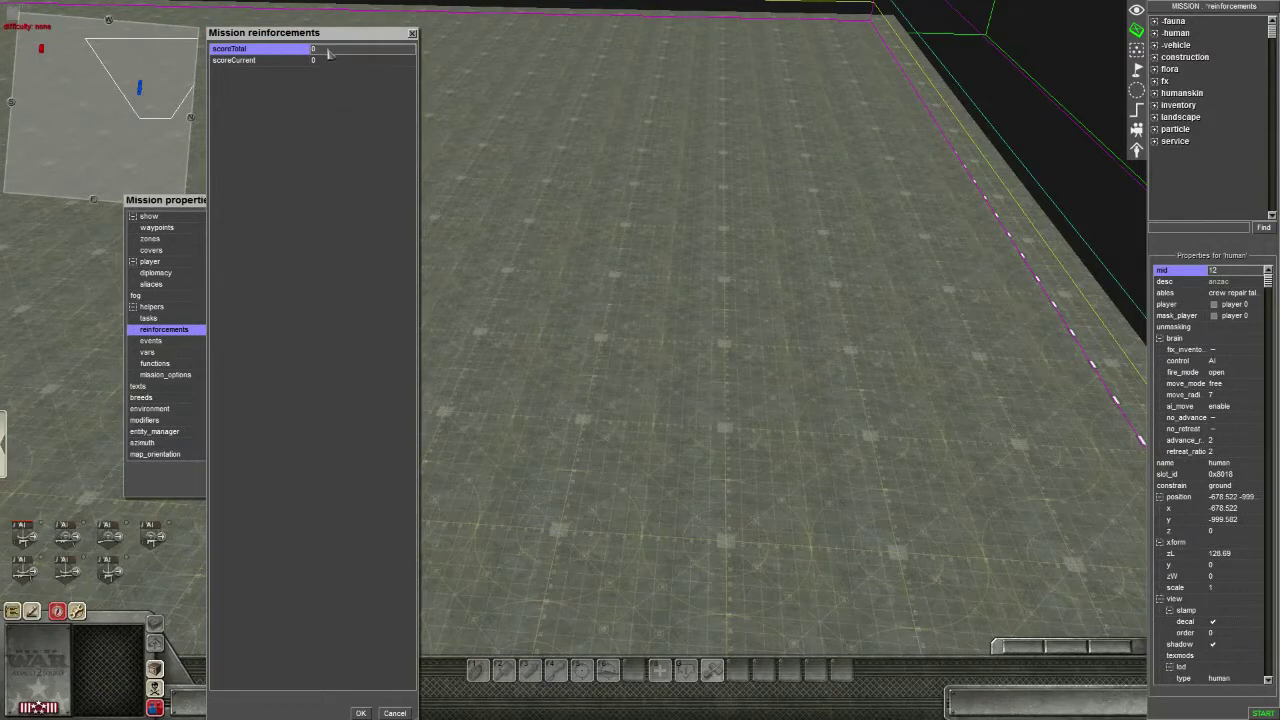
{"action": "type", "text": "2"}
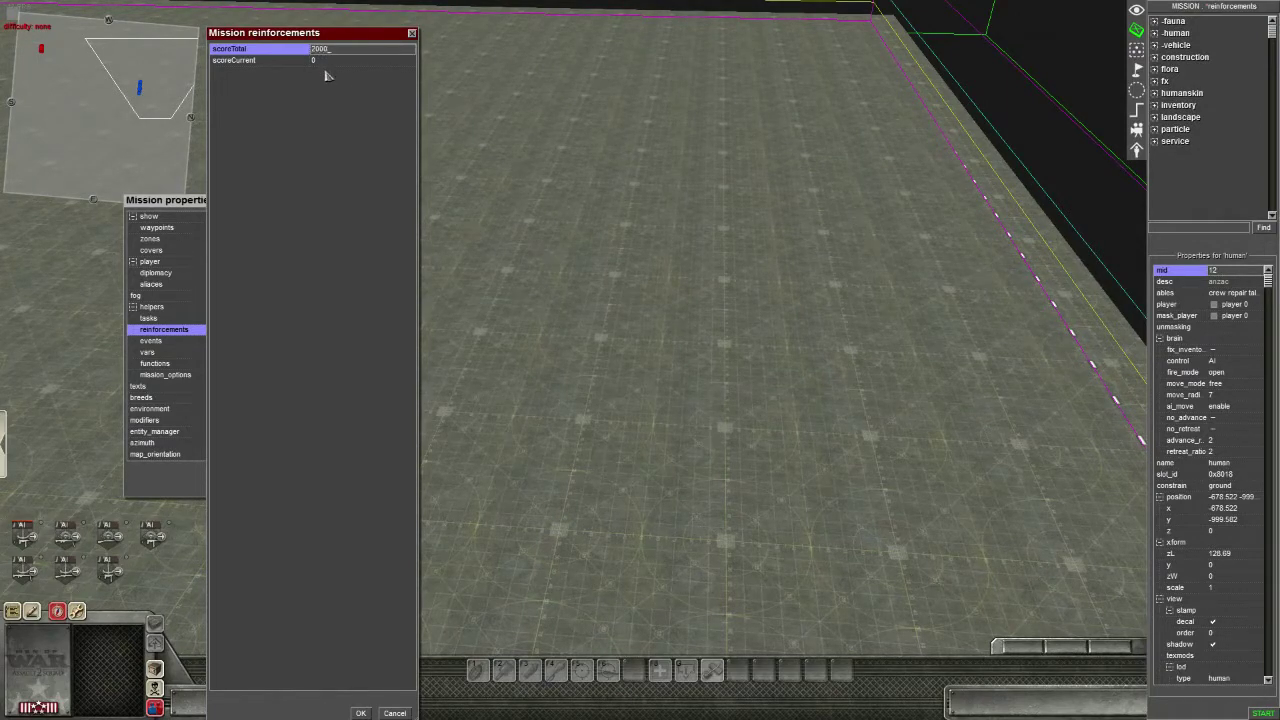
{"action": "type", "text": "000"}
{"action": "left_click", "coordinate": [322, 62]}
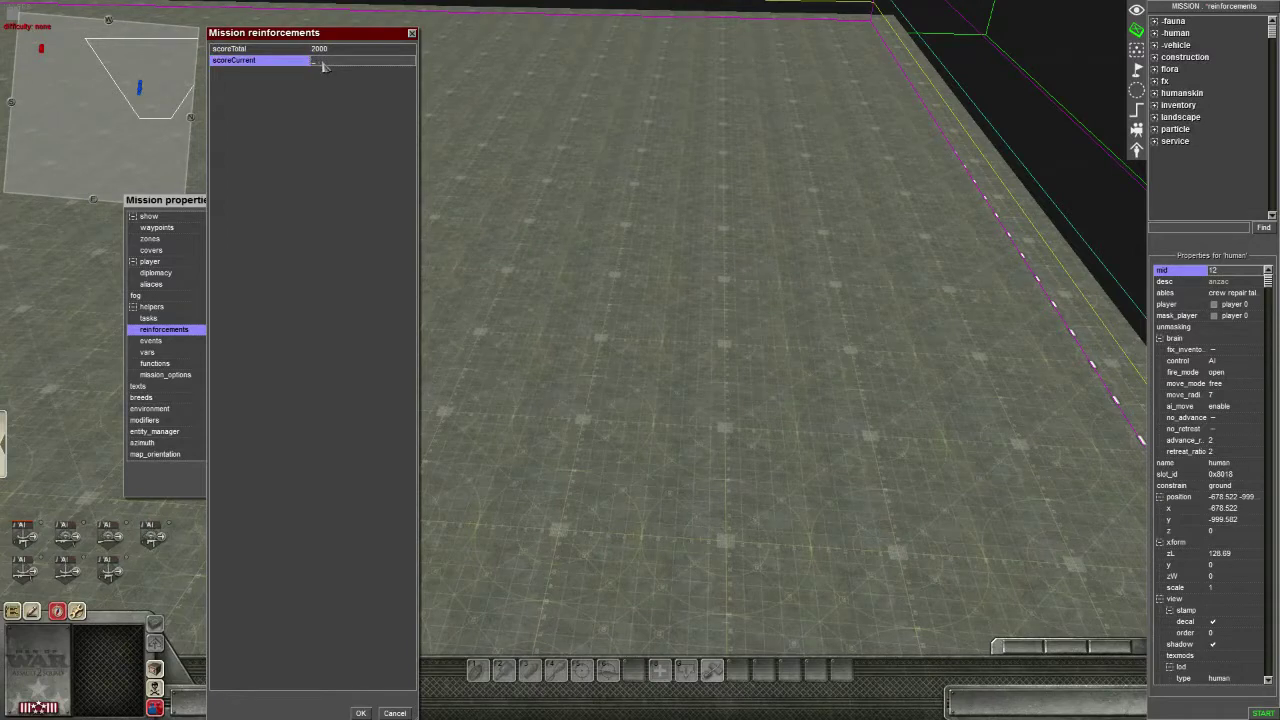
{"action": "type", "text": "000"}
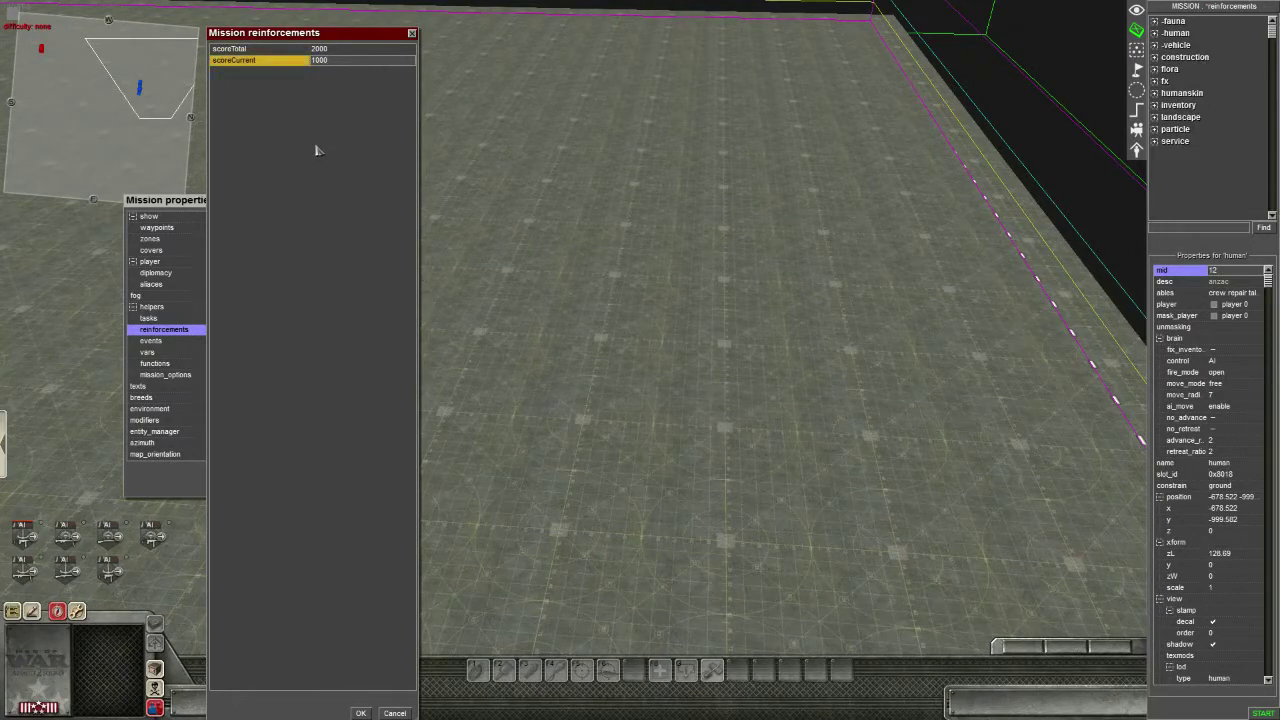
{"action": "key", "text": "Return"}
Step: Add a reinforcement entry named e_elites and save the mission properties
{"action": "right_click", "coordinate": [248, 126]}
{"action": "left_click", "coordinate": [256, 132]}
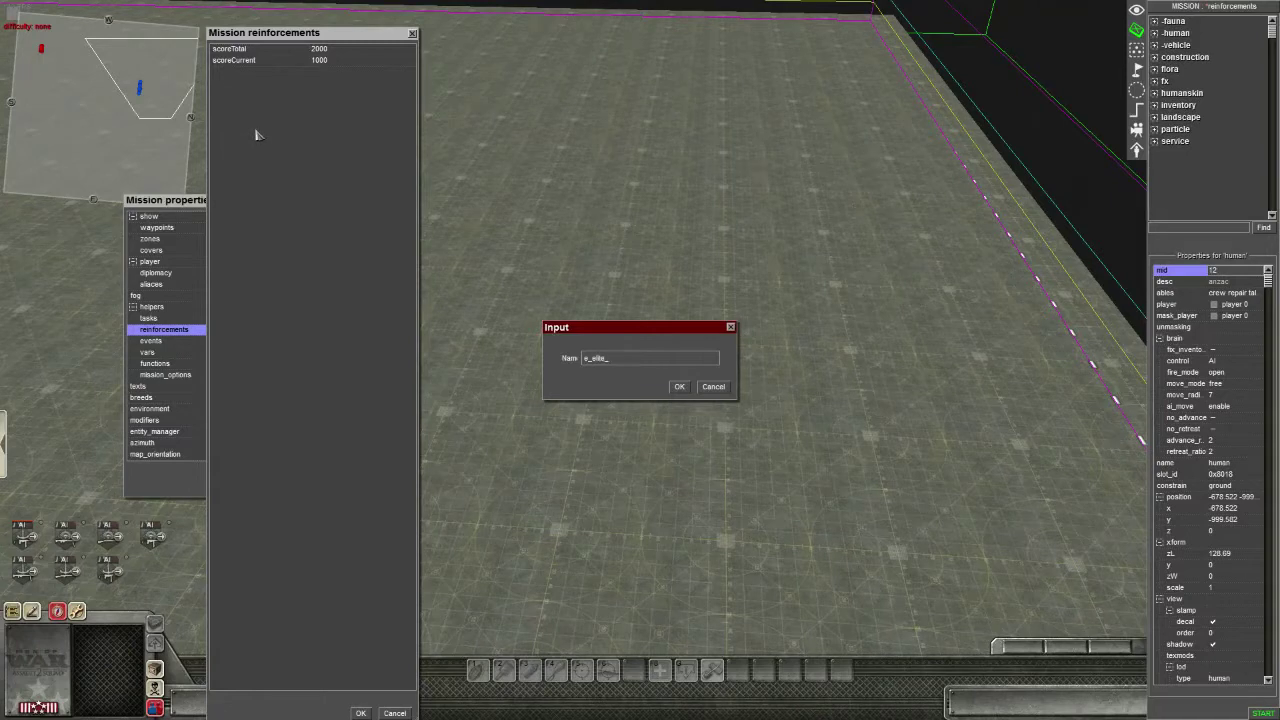
{"action": "key", "text": "Return"}
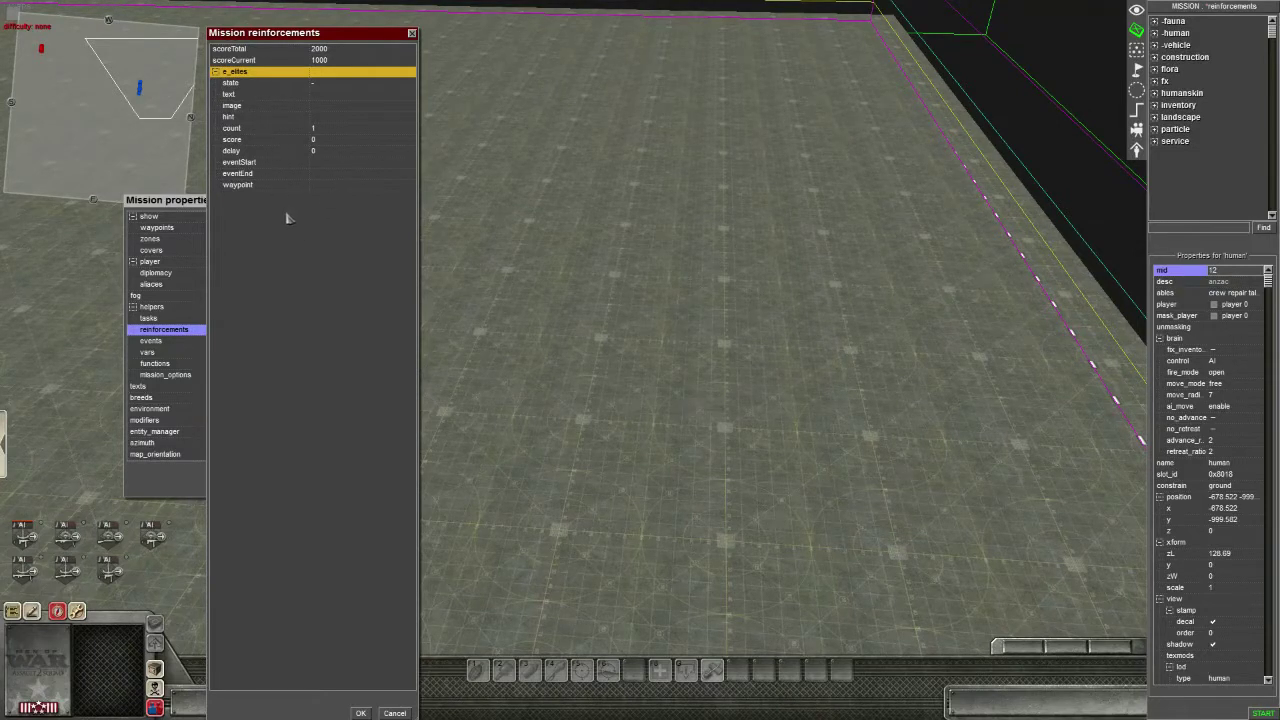
{"action": "left_click", "coordinate": [358, 713]}
{"action": "left_click", "coordinate": [328, 484]}
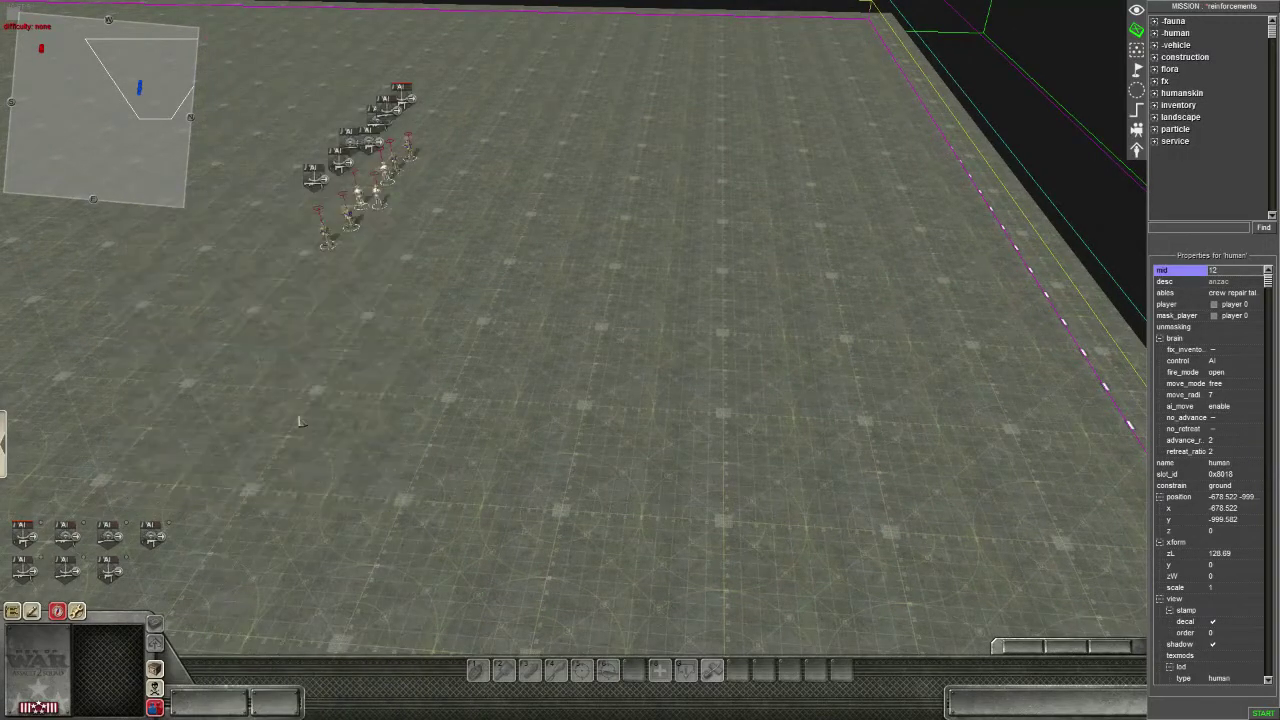
Step: Inspect both squads on the map, looking at the German squad and the commando squad up close
{"action": "middle_click_drag", "start_coordinate": [295, 202], "coordinate": [691, 517]}
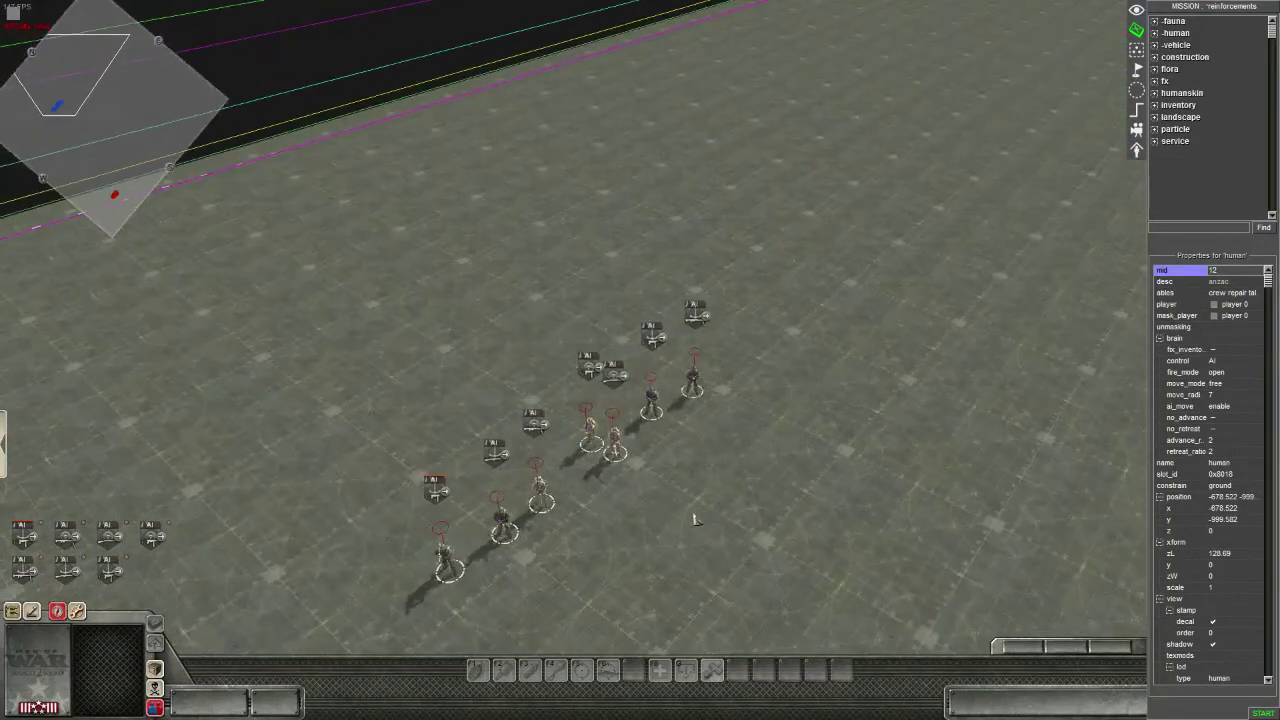
{"action": "left_click", "coordinate": [113, 191]}
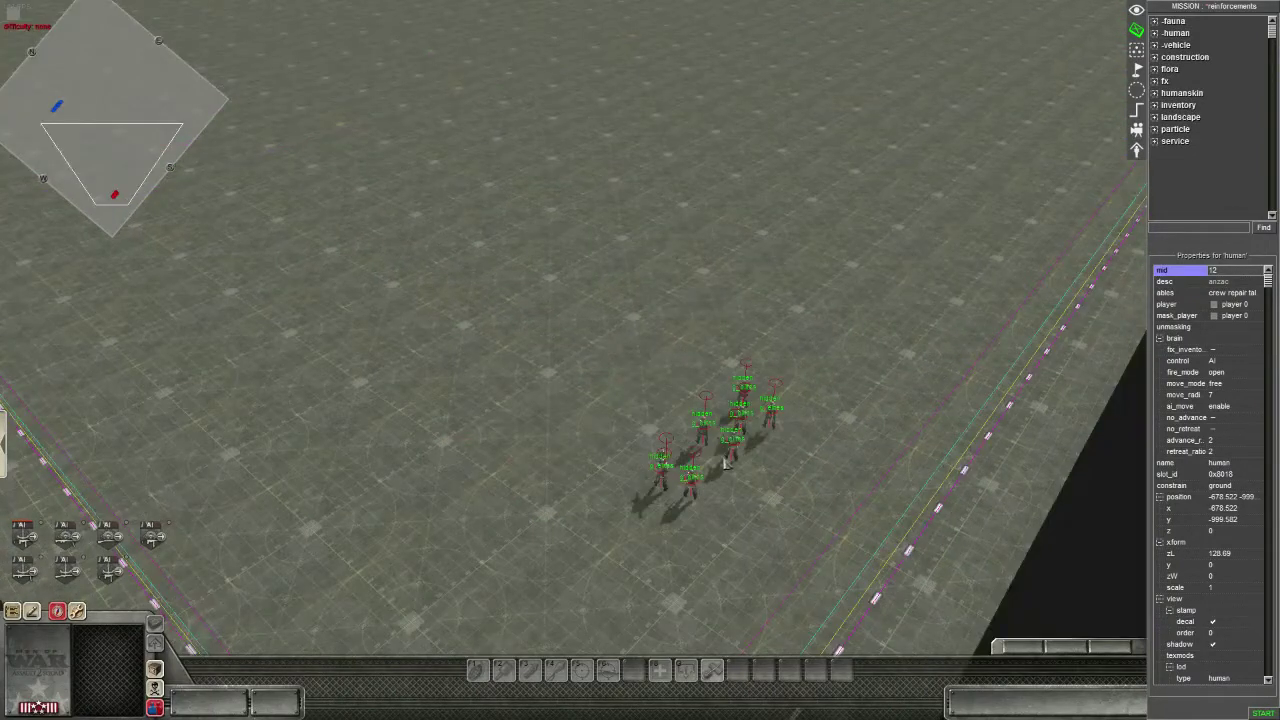
{"action": "scroll", "coordinate": [726, 462], "scroll_direction": "up", "scroll_amount": 5}
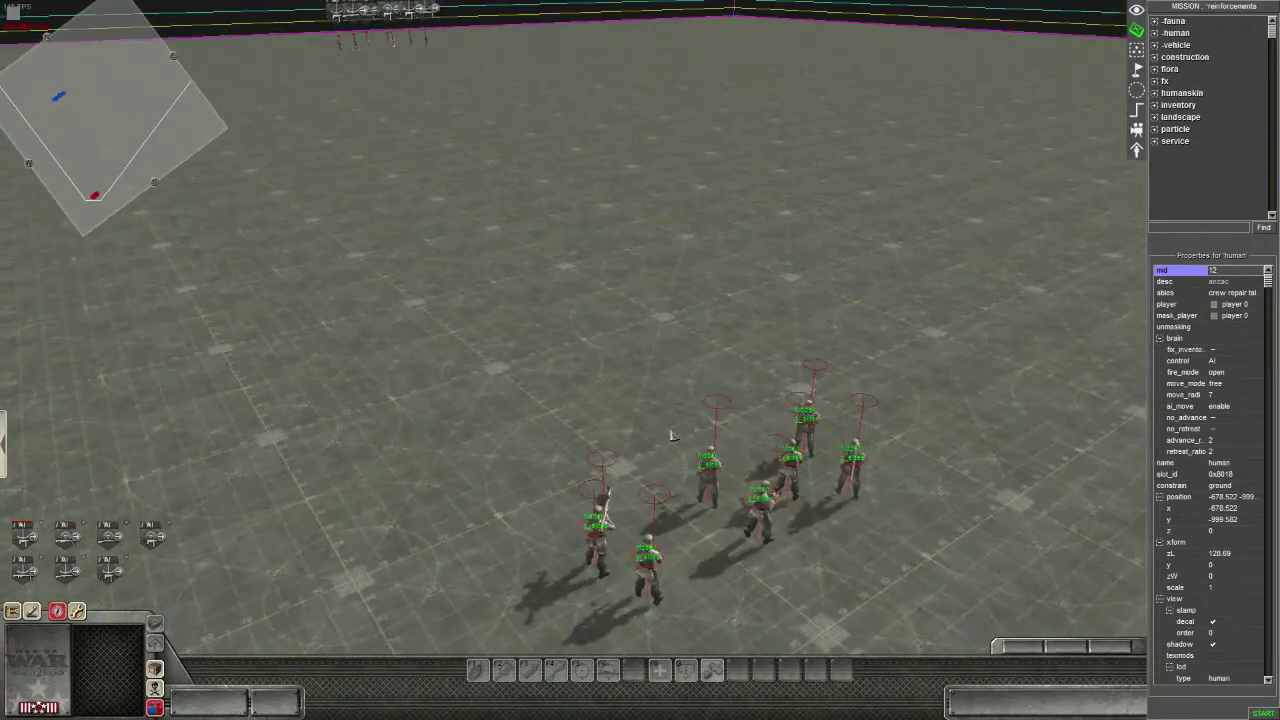
{"action": "left_click", "coordinate": [71, 98]}
{"action": "middle_click_drag", "start_coordinate": [241, 272], "coordinate": [355, 438]}
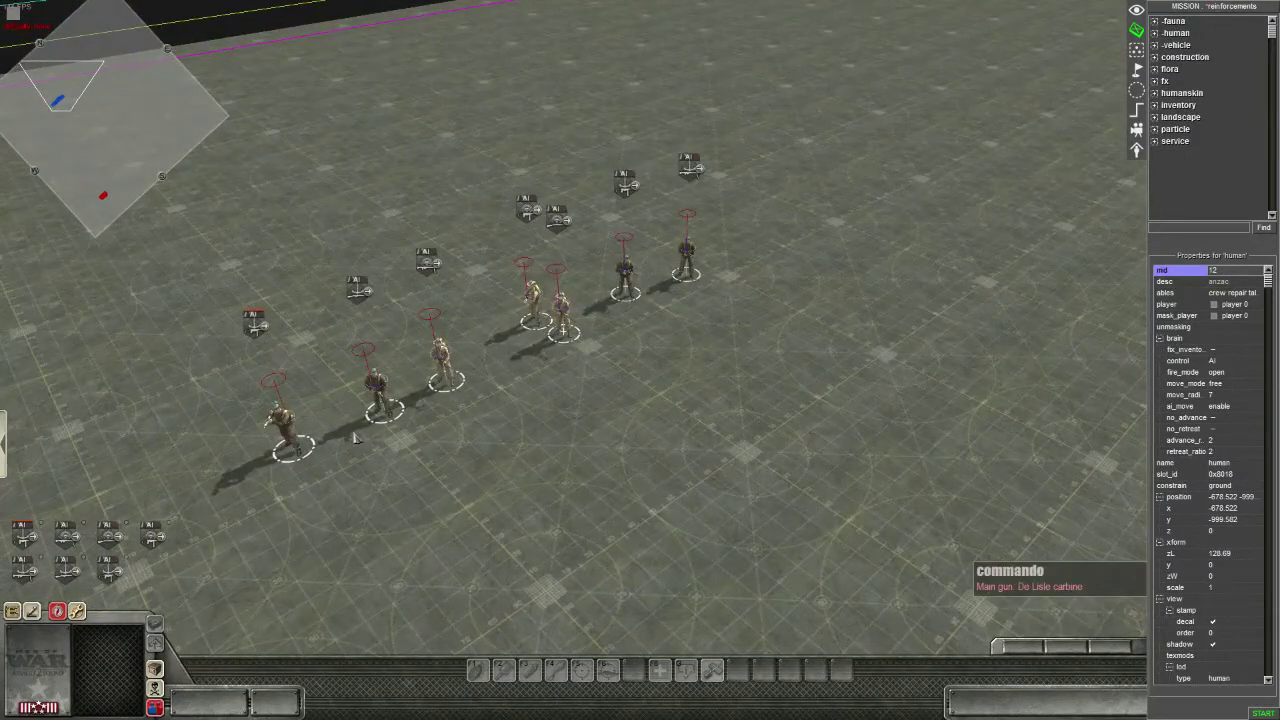
Step: Add the tags hidden and e_elites to all seven soldiers of the commando squad
{"action": "key", "text": "ctrl+t"}
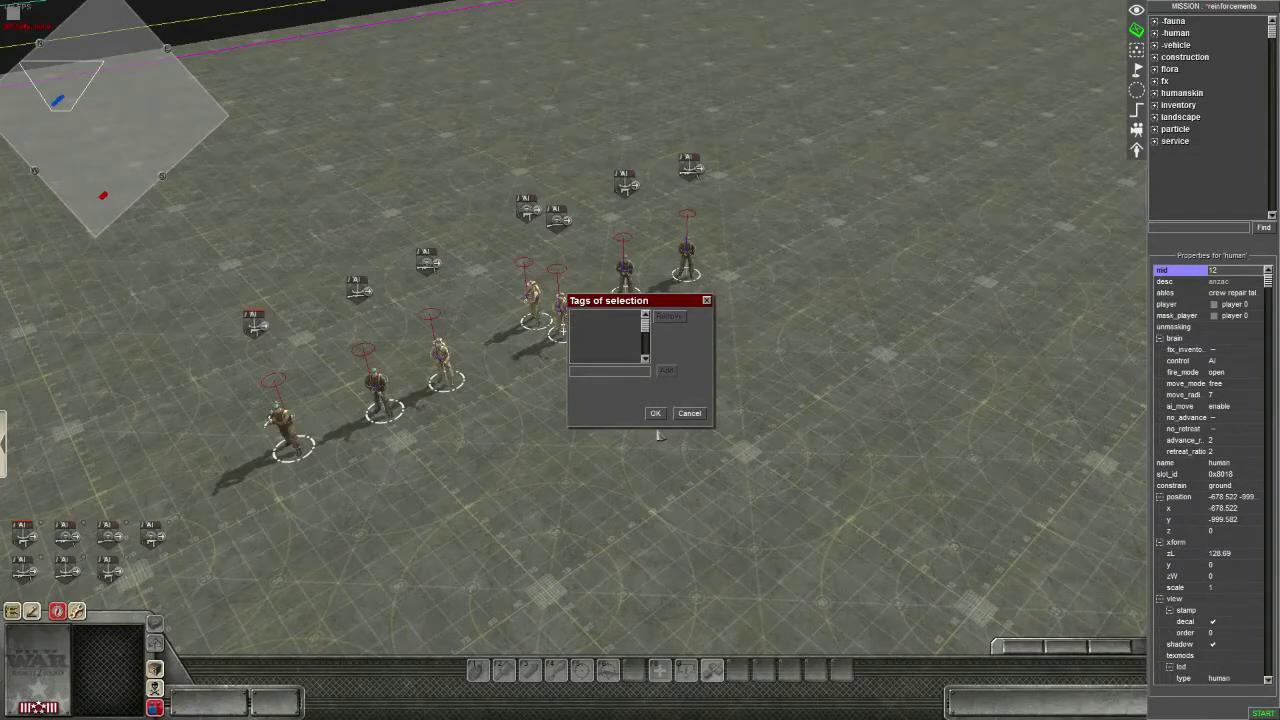
{"action": "left_click", "coordinate": [689, 413]}
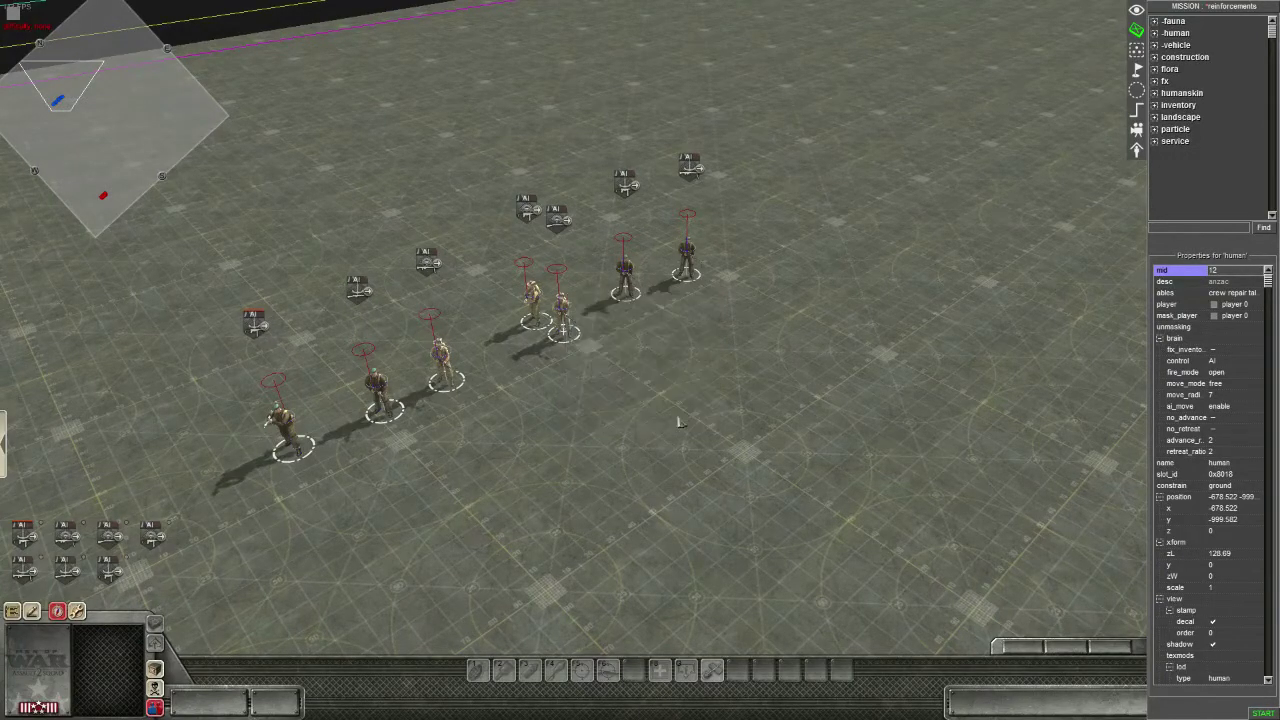
{"action": "middle_click_drag", "start_coordinate": [640, 446], "coordinate": [537, 455]}
{"action": "left_click_drag", "start_coordinate": [277, 202], "coordinate": [858, 378]}
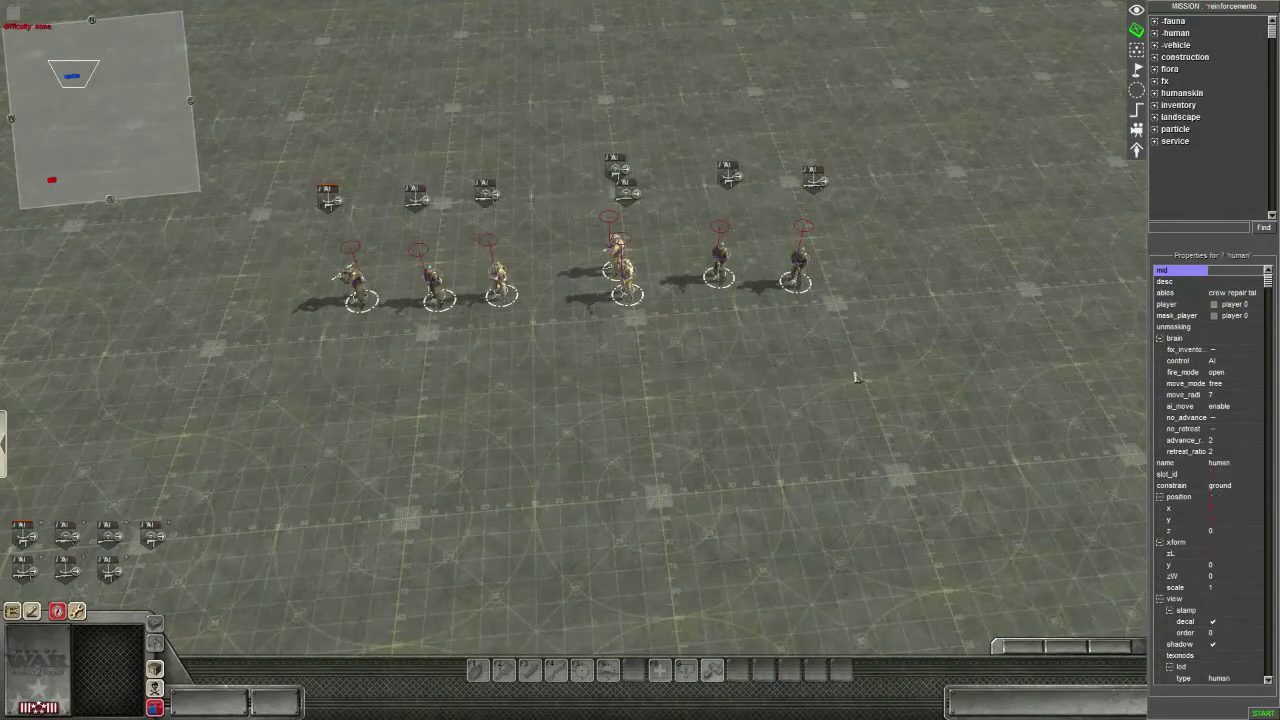
{"action": "key", "text": "ctrl+t"}
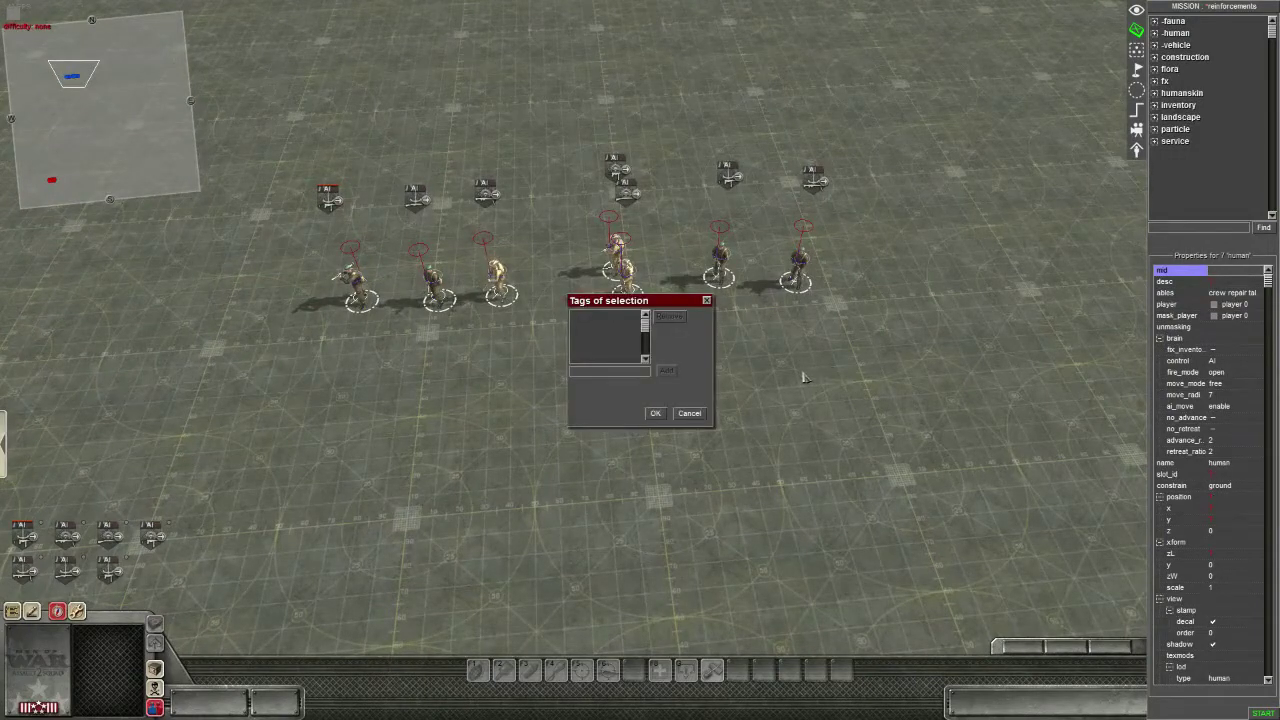
{"action": "left_click", "coordinate": [582, 373]}
{"action": "type", "text": "hidden"}
{"action": "left_click", "coordinate": [666, 371]}
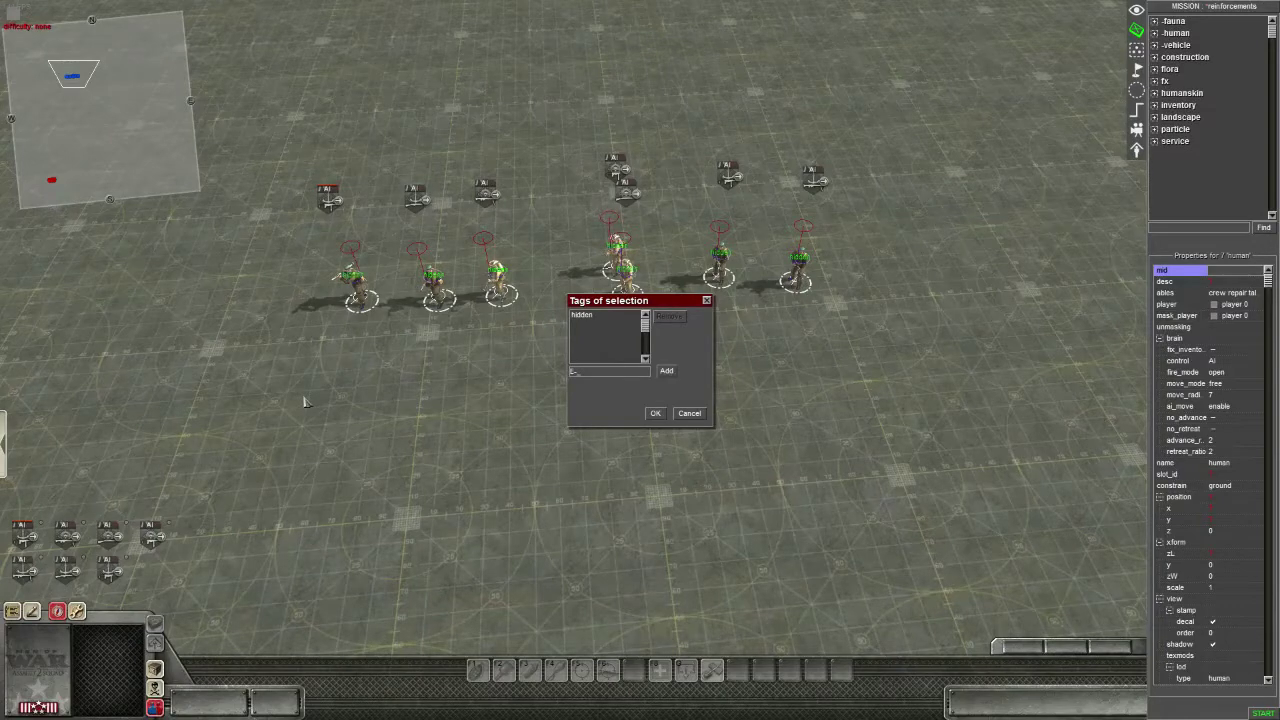
{"action": "type", "text": "e_elites"}
{"action": "left_click", "coordinate": [666, 371]}
{"action": "left_click", "coordinate": [655, 413]}
Step: Create a waypoint group named english_reinforcements and place one waypoint on the ground just in front of the commando squad
{"action": "middle_click_drag", "start_coordinate": [620, 423], "coordinate": [573, 410]}
{"action": "scroll", "coordinate": [686, 343], "scroll_direction": "down", "scroll_amount": 5}
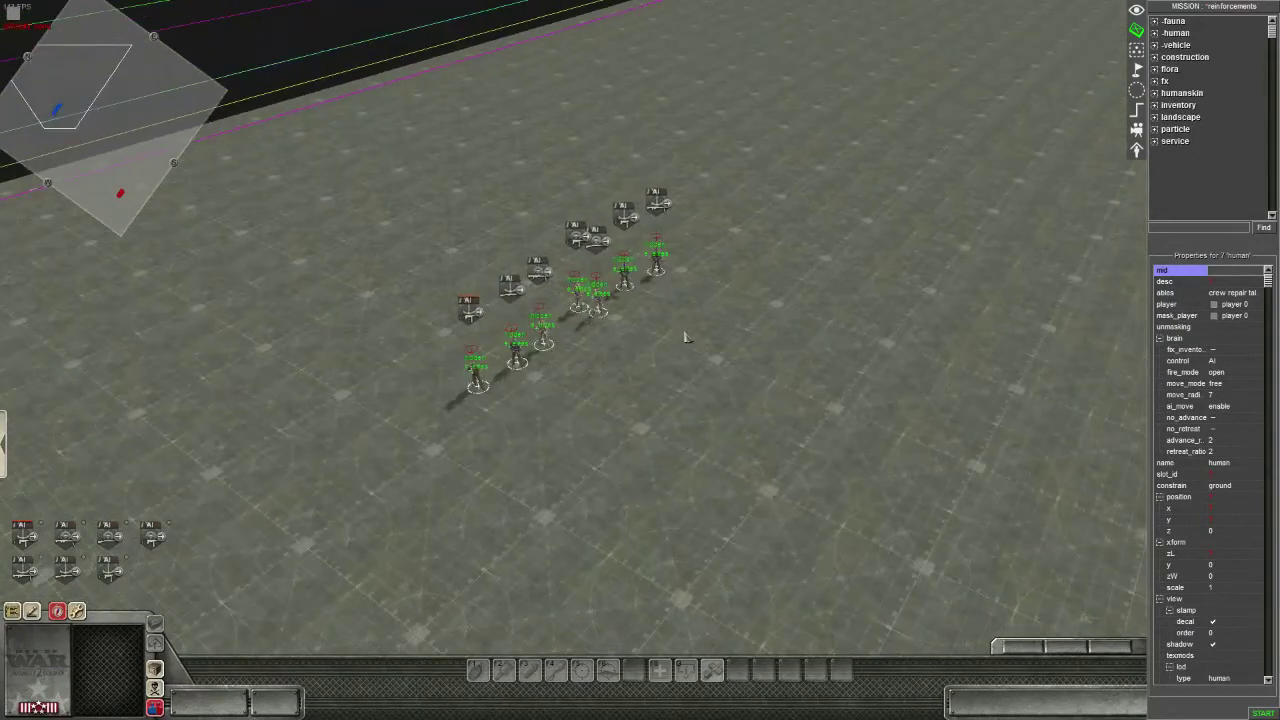
{"action": "middle_click_drag", "start_coordinate": [686, 338], "coordinate": [777, 340]}
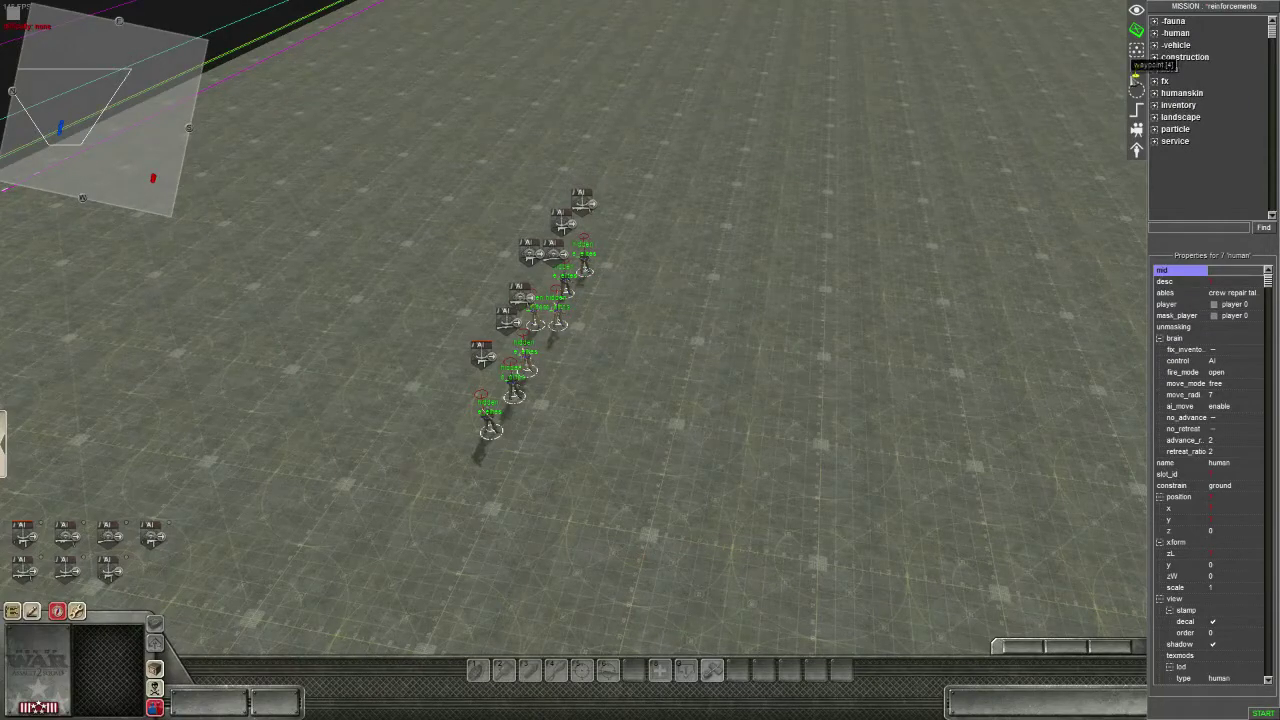
{"action": "left_click", "coordinate": [1137, 70]}
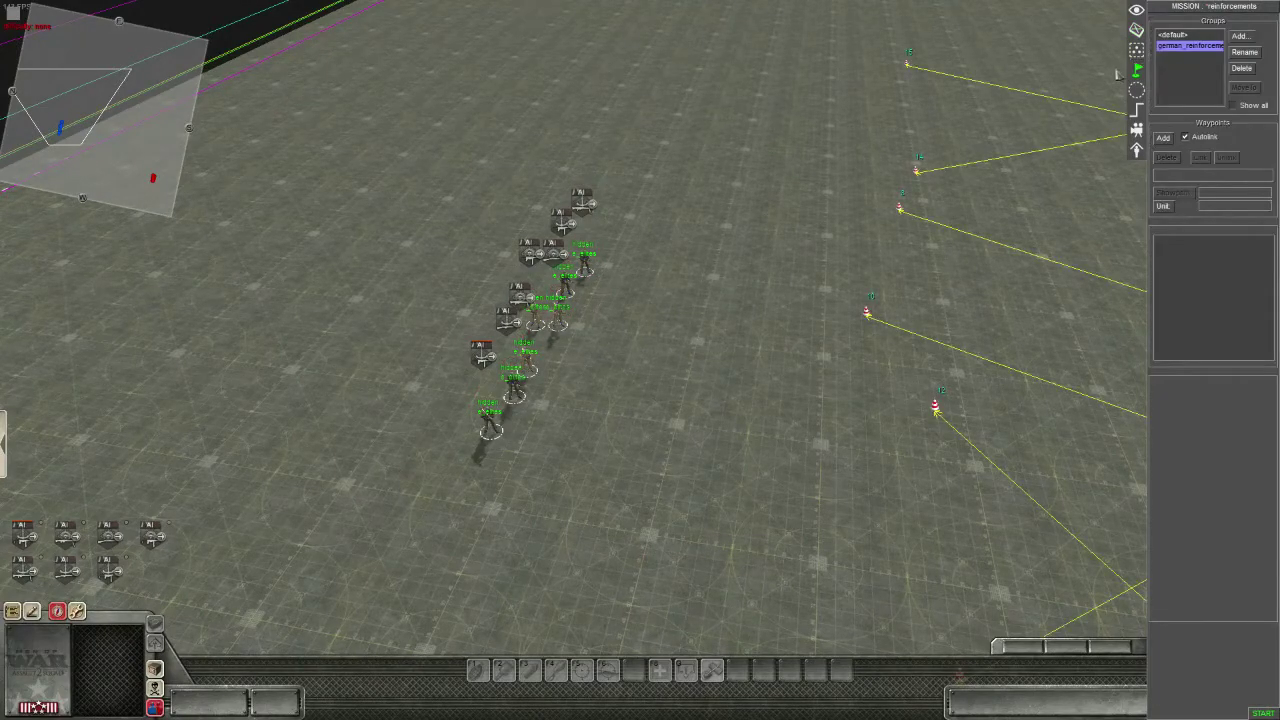
{"action": "left_click", "coordinate": [1240, 38]}
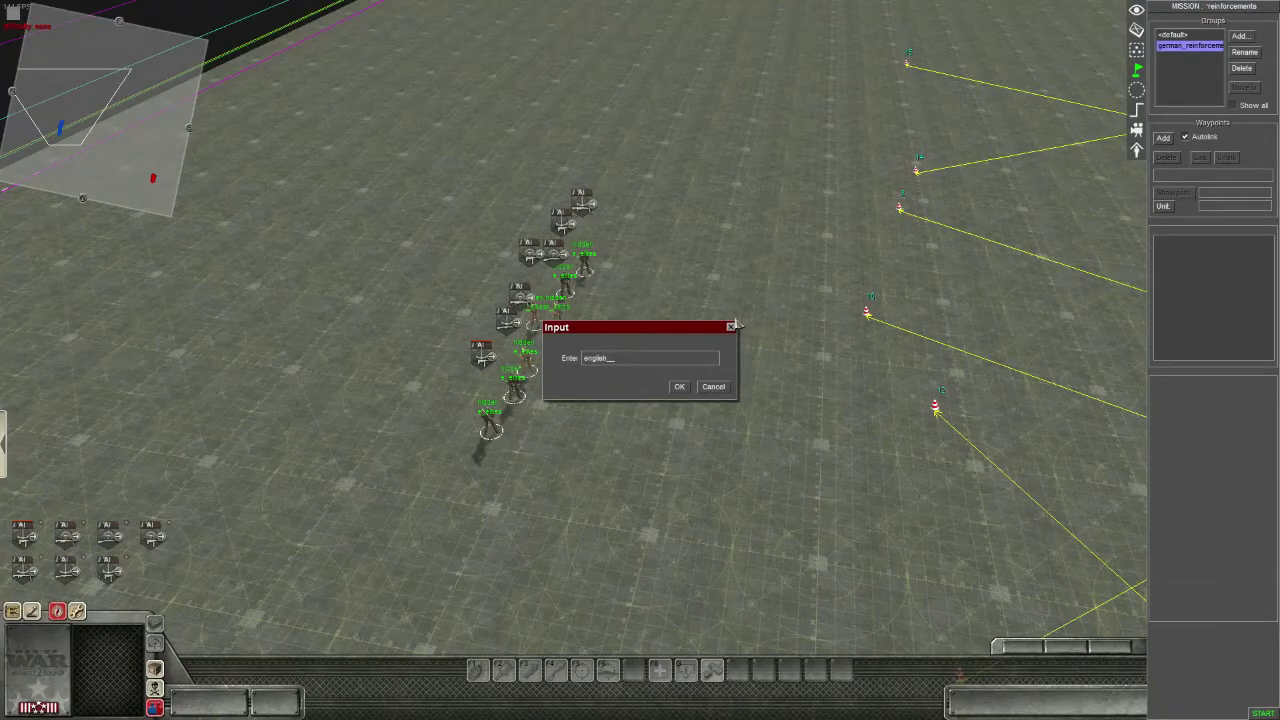
{"action": "type", "text": "ements"}
{"action": "key", "text": "Return"}
{"action": "left_click", "coordinate": [1162, 139]}
{"action": "left_click", "coordinate": [624, 340]}
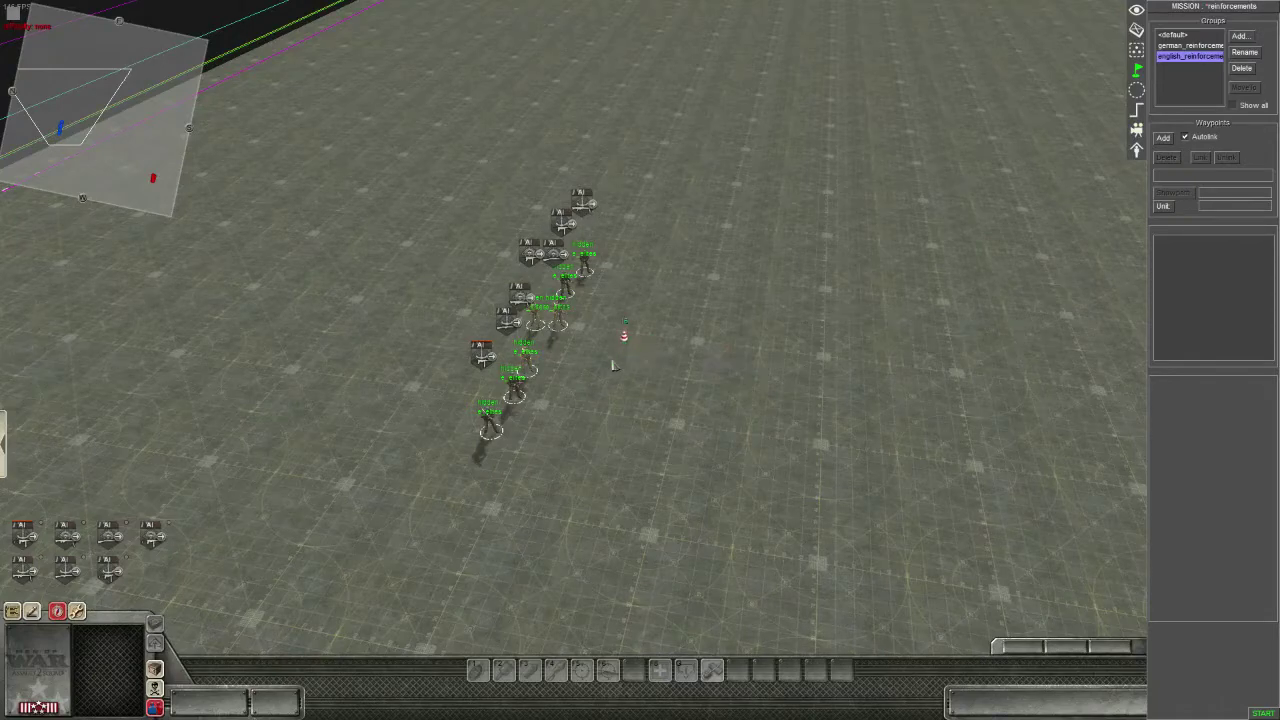
Step: Assign waypoint 16 to the e_elites reinforcement entry and save the mission properties
{"action": "scroll", "coordinate": [614, 366], "scroll_direction": "up", "scroll_amount": 3}
{"action": "scroll", "coordinate": [398, 307], "scroll_direction": "down", "scroll_amount": 3}
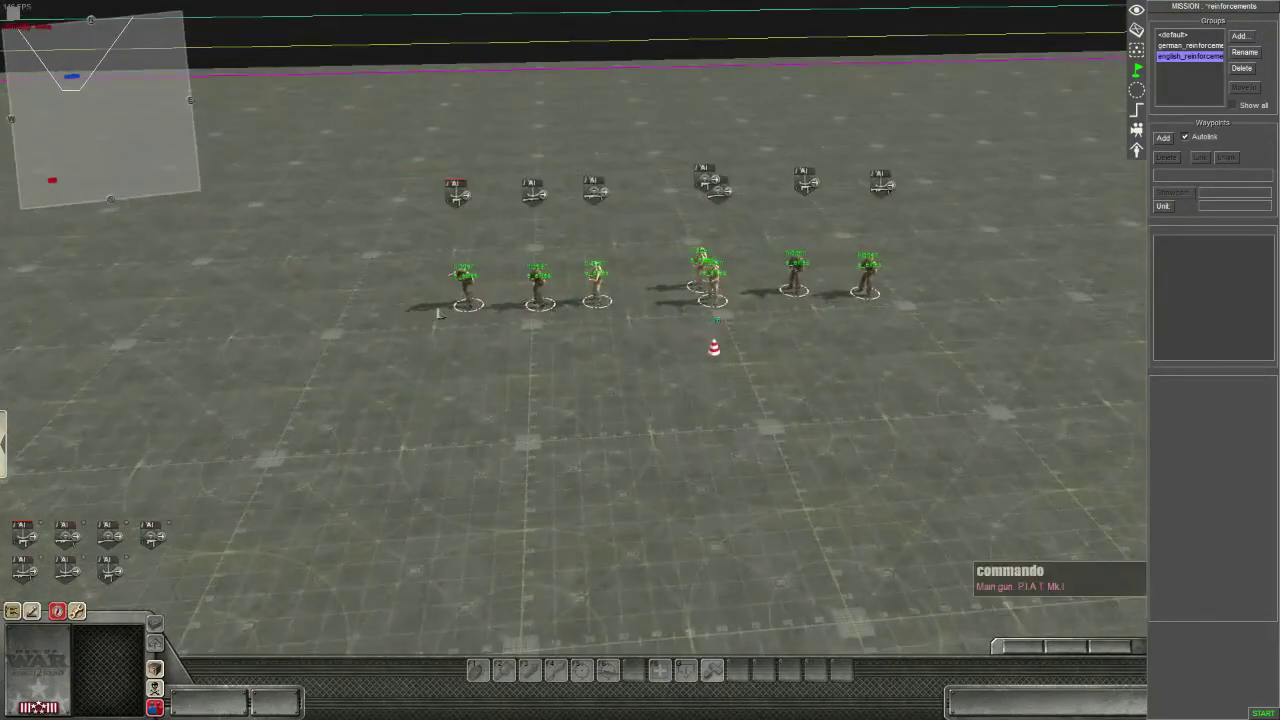
{"action": "middle_click_drag", "start_coordinate": [583, 357], "coordinate": [688, 406]}
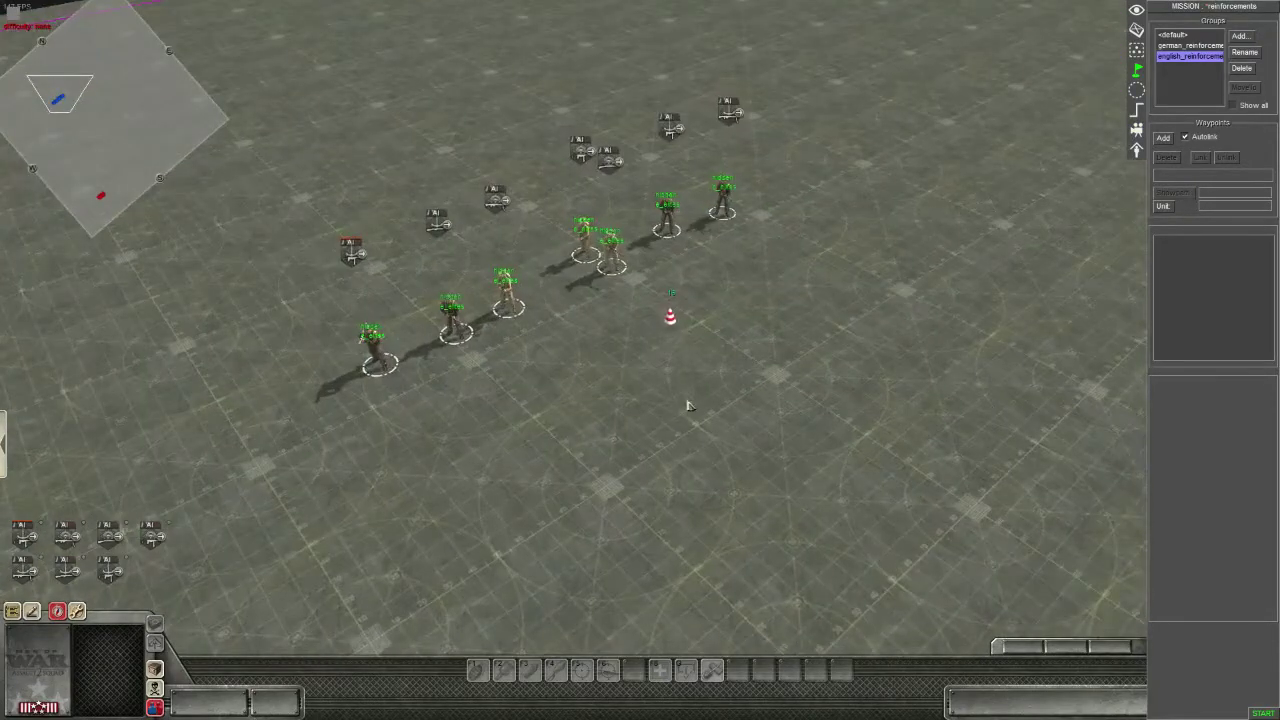
{"action": "key", "text": "e"}
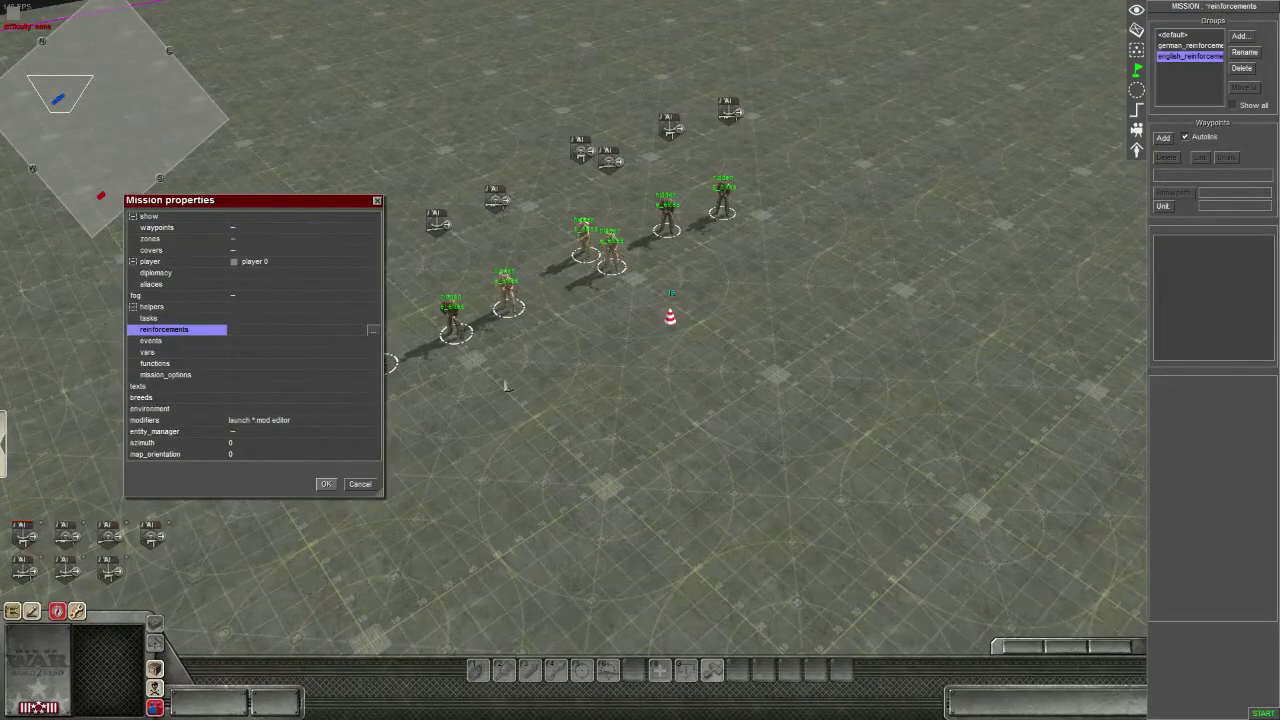
{"action": "left_click", "coordinate": [372, 332]}
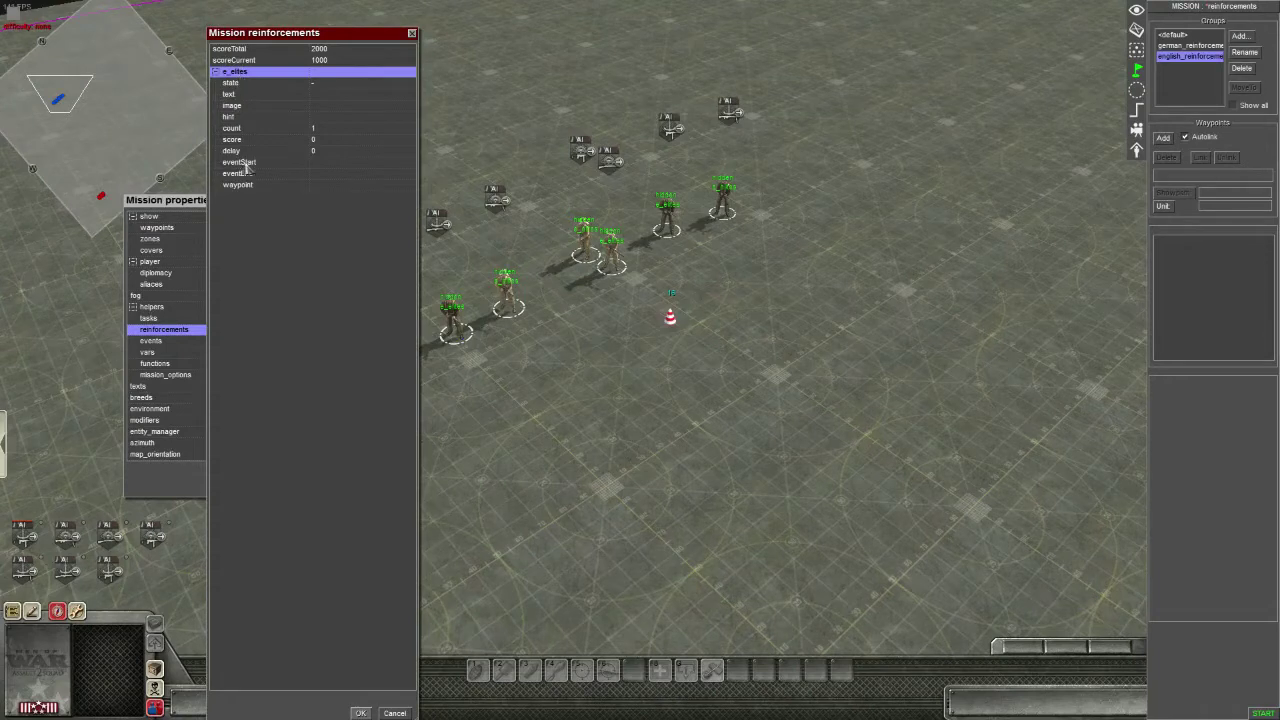
{"action": "left_click", "coordinate": [320, 186]}
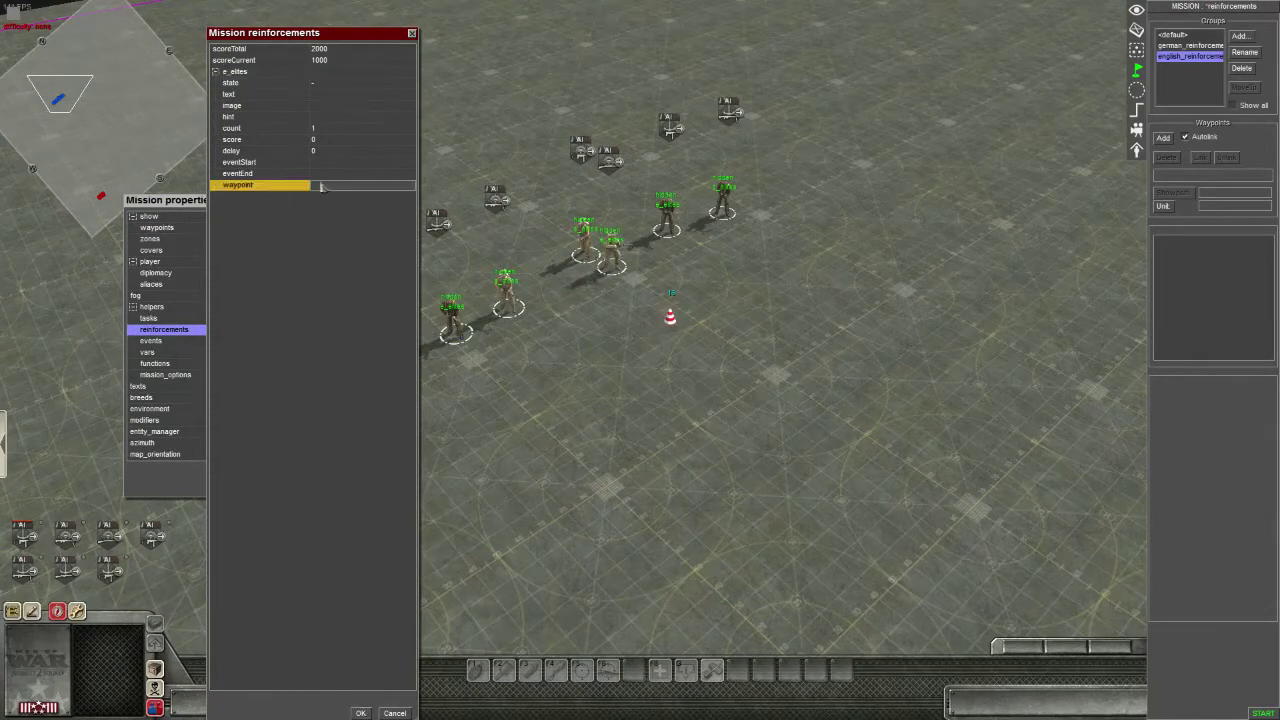
{"action": "type", "text": "16"}
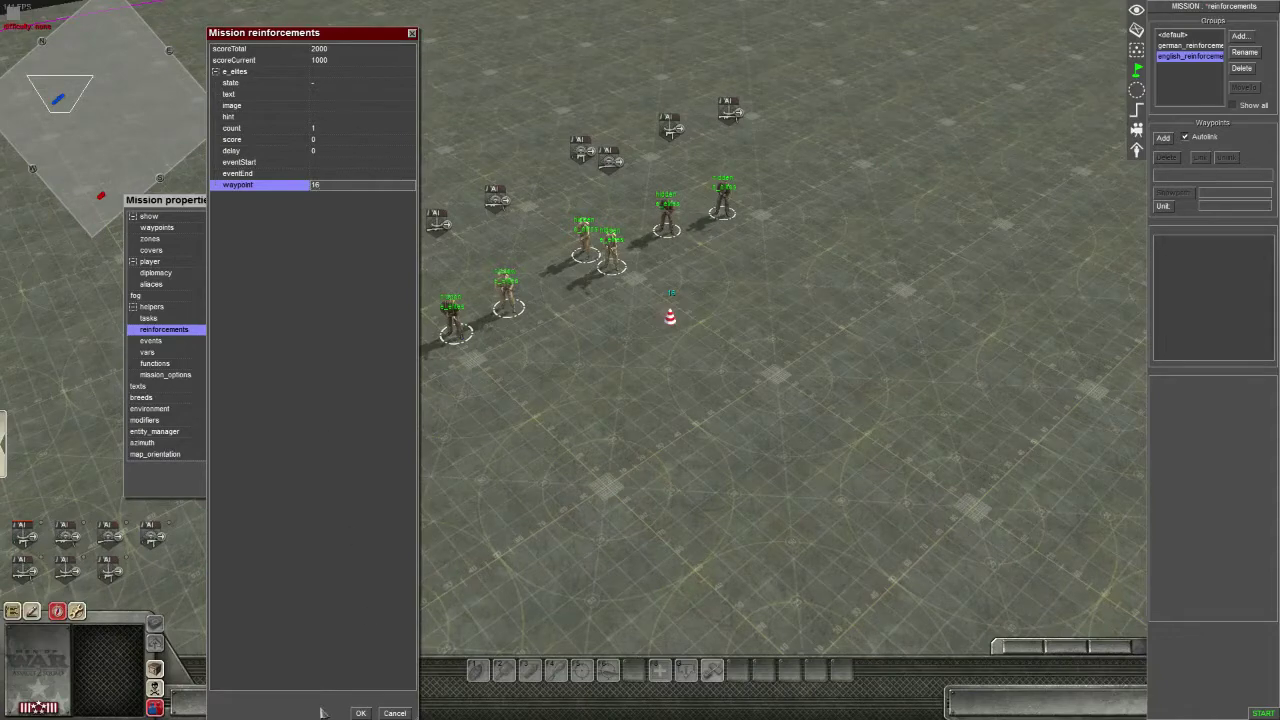
{"action": "left_click", "coordinate": [361, 713]}
{"action": "left_click", "coordinate": [326, 485]}
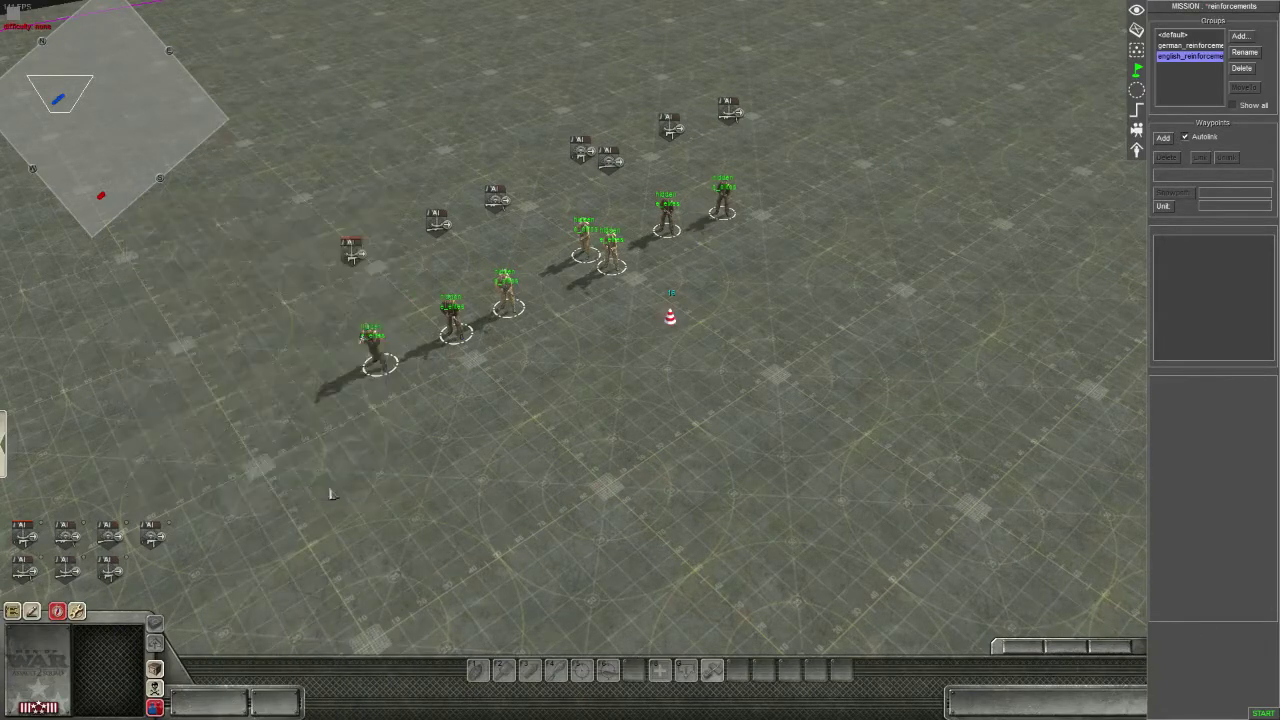
Step: Test-run the mission, call in the e_elites reinforcement, check the map around its waypoint and end the run
{"action": "key", "text": "F1"}
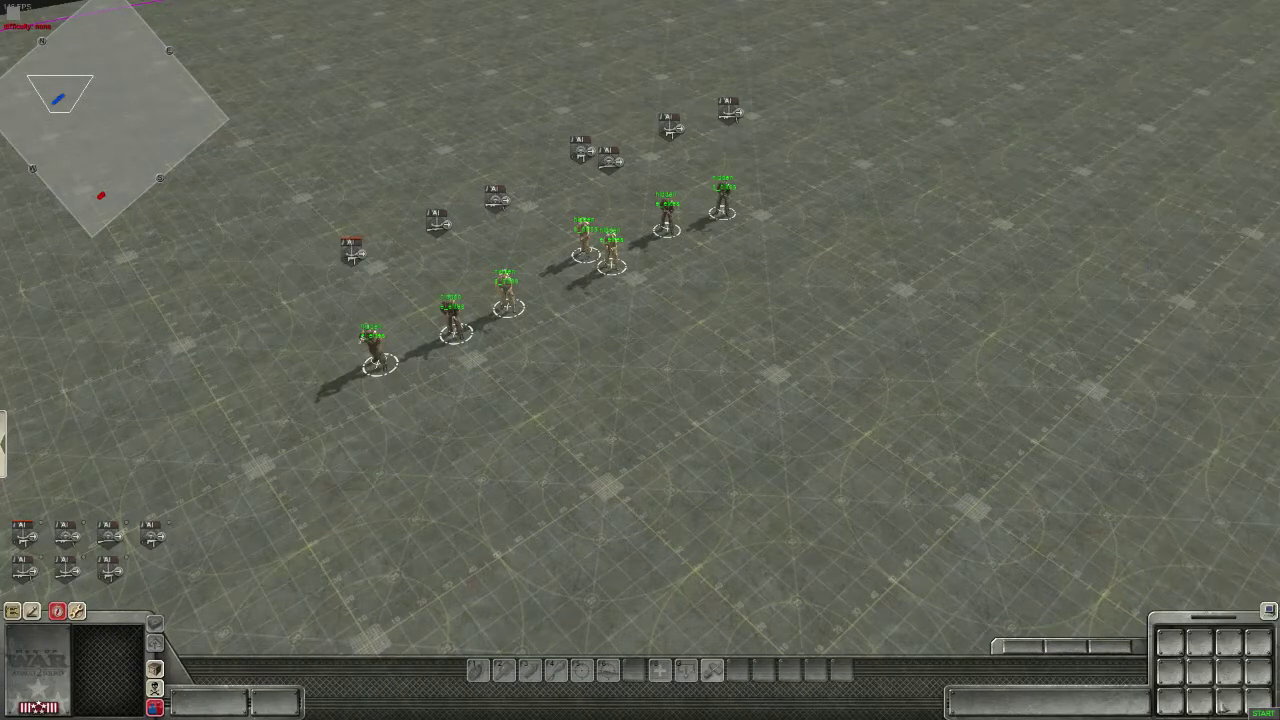
{"action": "left_click", "coordinate": [1262, 712]}
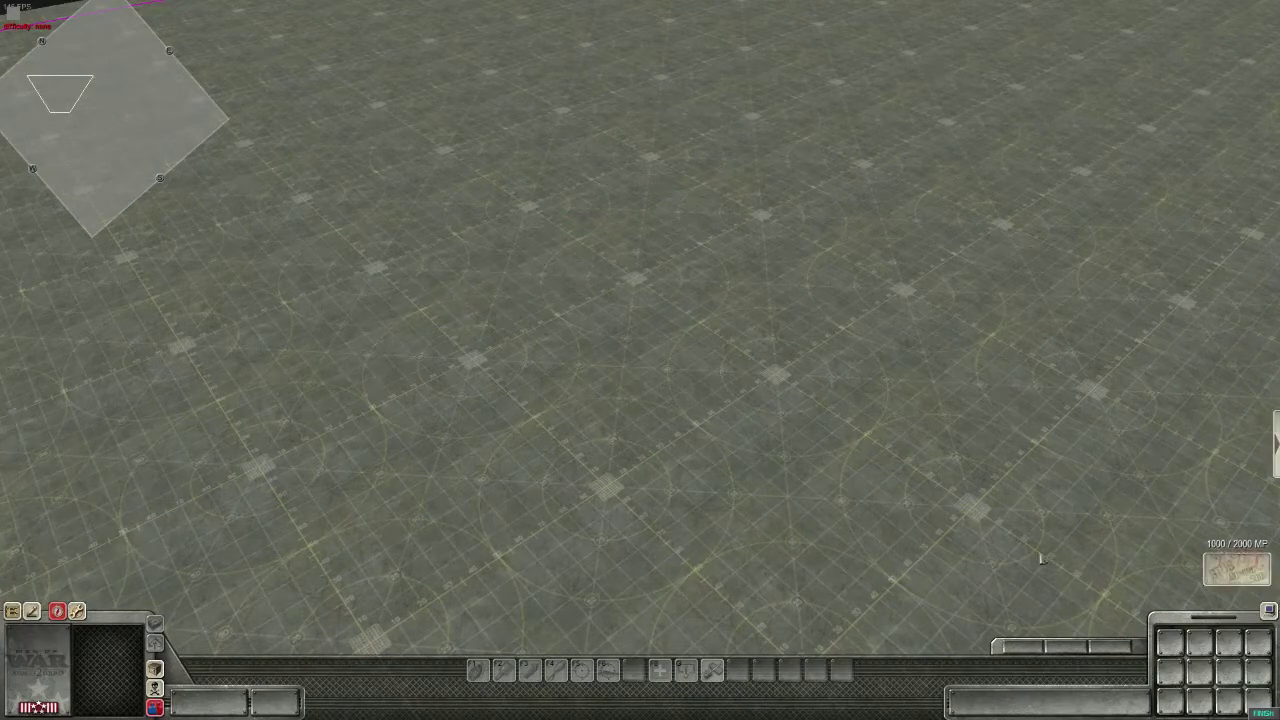
{"action": "middle_click_drag", "start_coordinate": [945, 537], "coordinate": [1043, 523]}
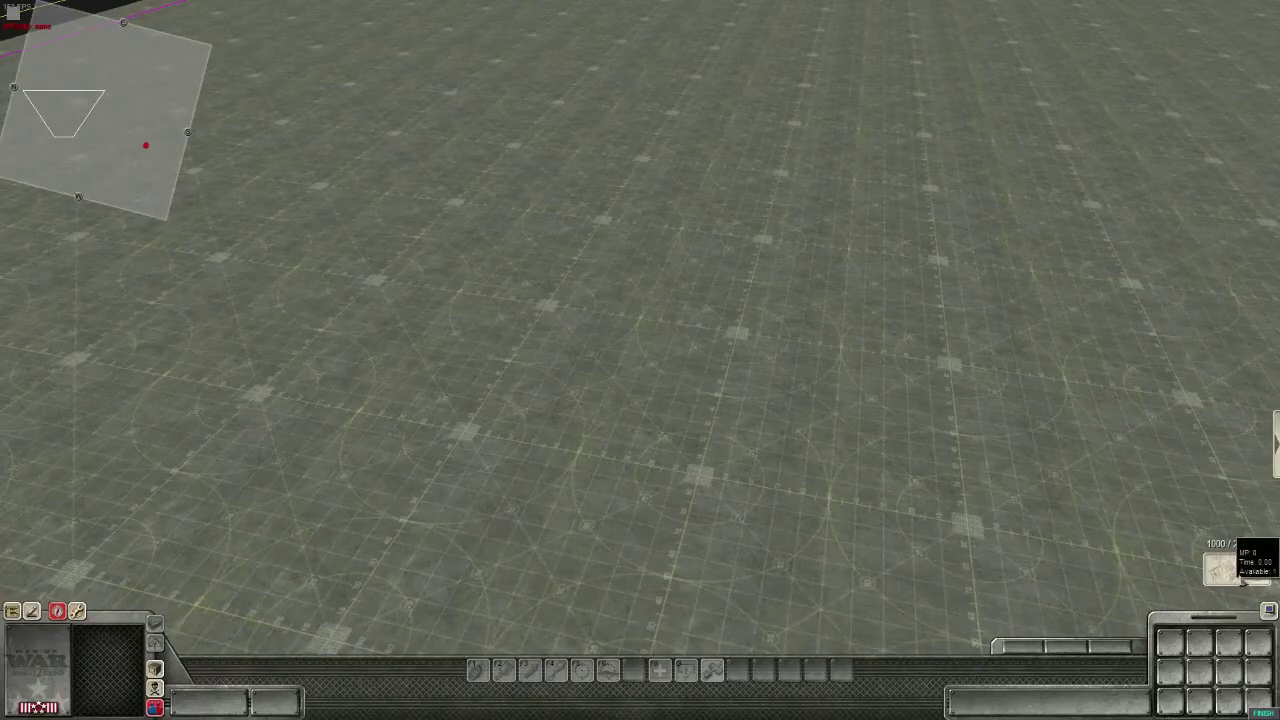
{"action": "mouse_move", "coordinate": [166, 443]}
{"action": "middle_mouse_down"}
{"action": "mouse_move", "coordinate": [660, 400]}
{"action": "mouse_move", "coordinate": [958, 445]}
{"action": "mouse_move", "coordinate": [820, 263]}
{"action": "mouse_move", "coordinate": [737, 263]}
{"action": "middle_mouse_up"}
{"action": "left_click", "coordinate": [737, 263]}
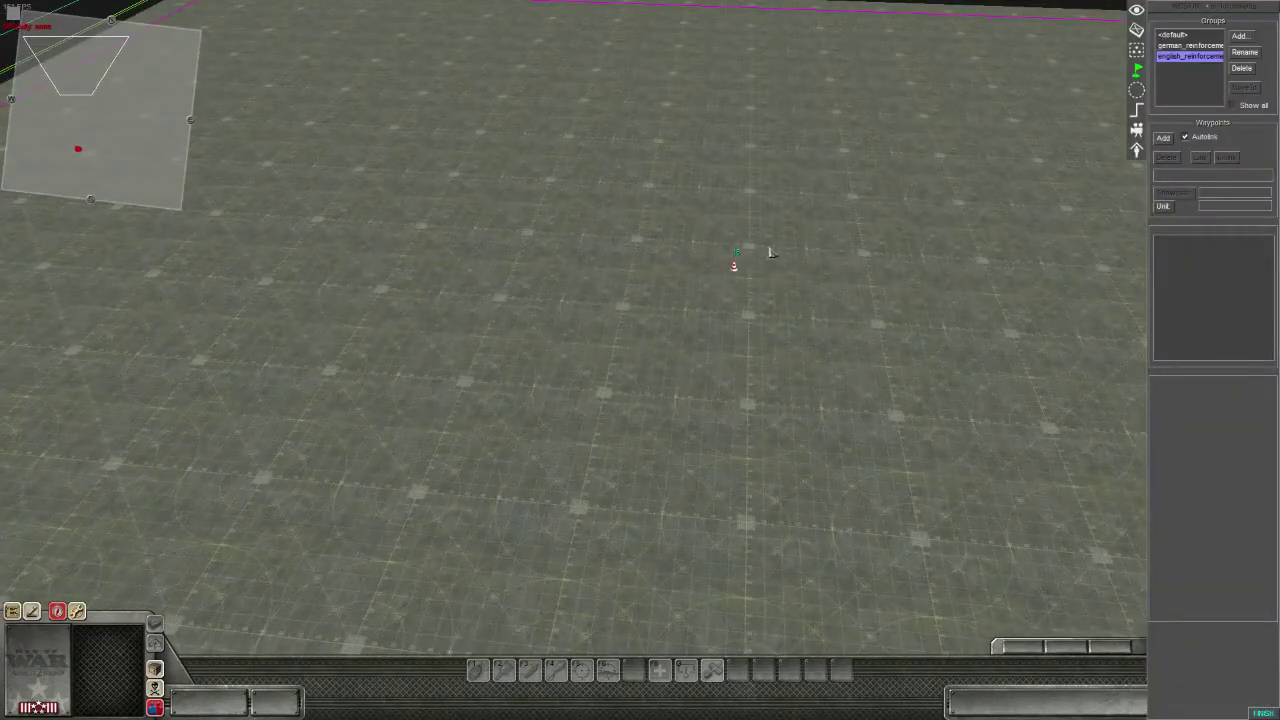
{"action": "key", "text": "F1"}
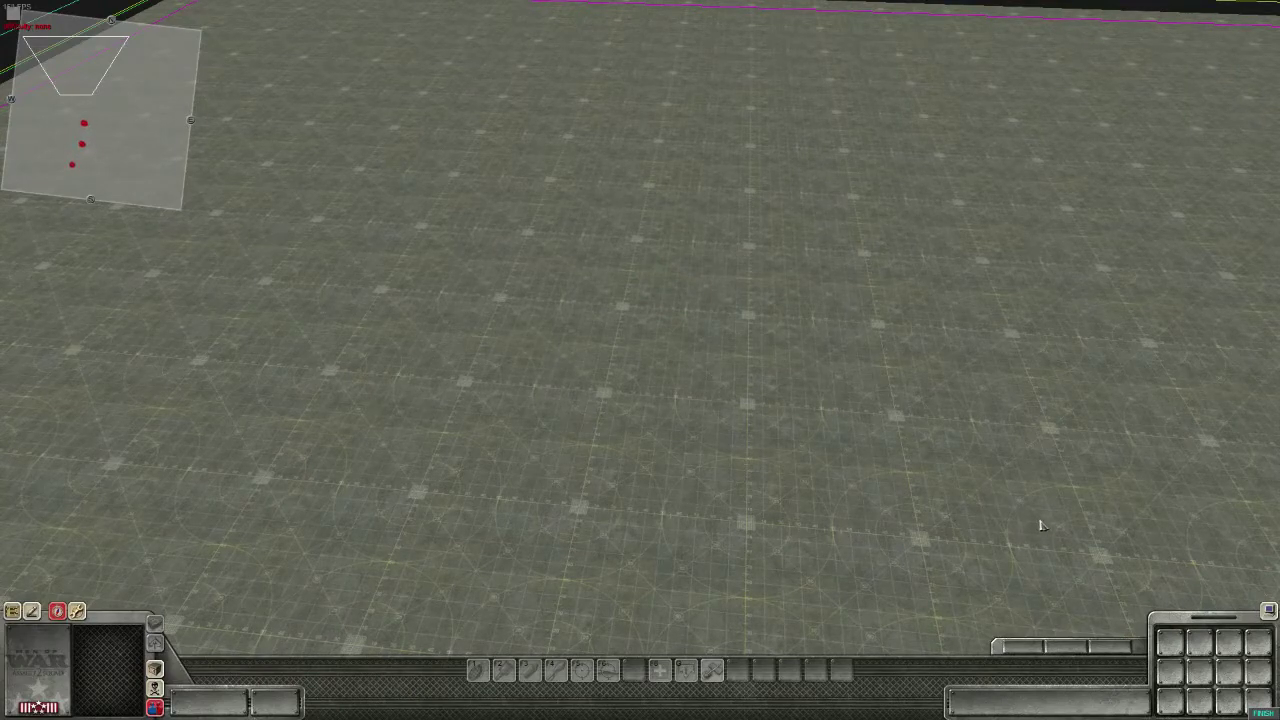
{"action": "left_click", "coordinate": [1262, 712]}
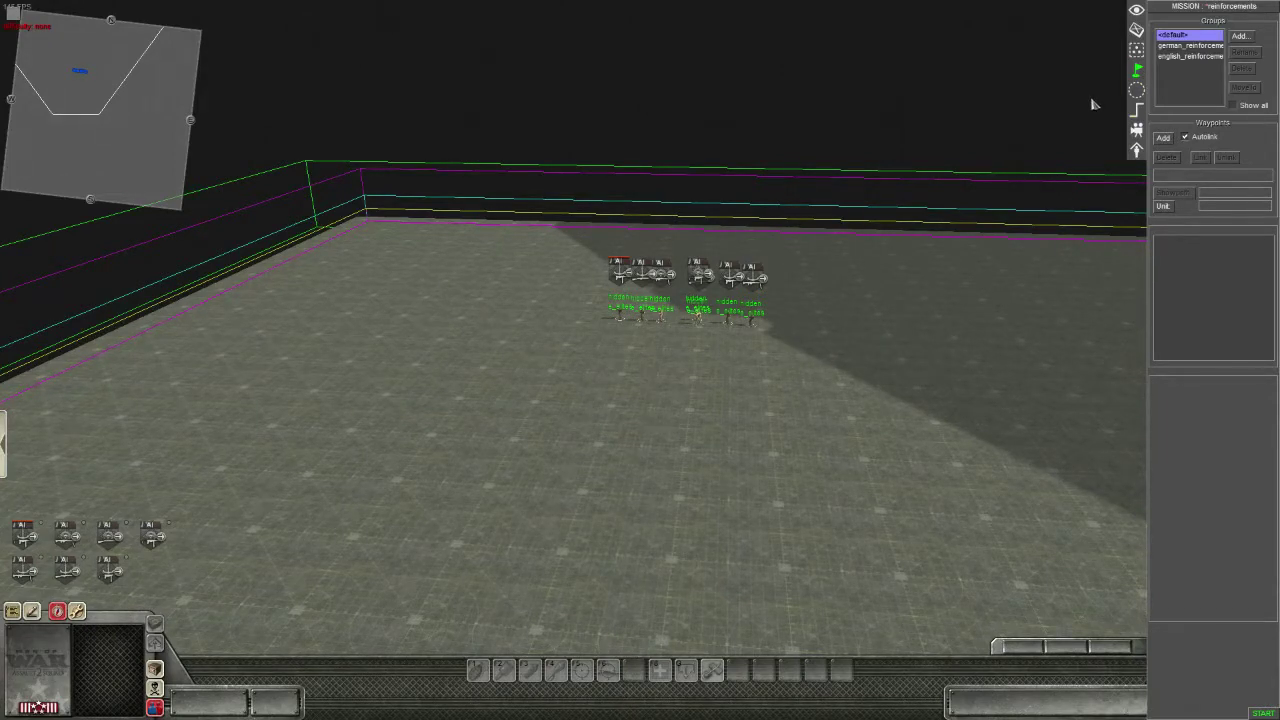
Step: Review the e_elites entry in the mission's reinforcement settings and look over the squad's area of the map
{"action": "double_click", "coordinate": [376, 332]}
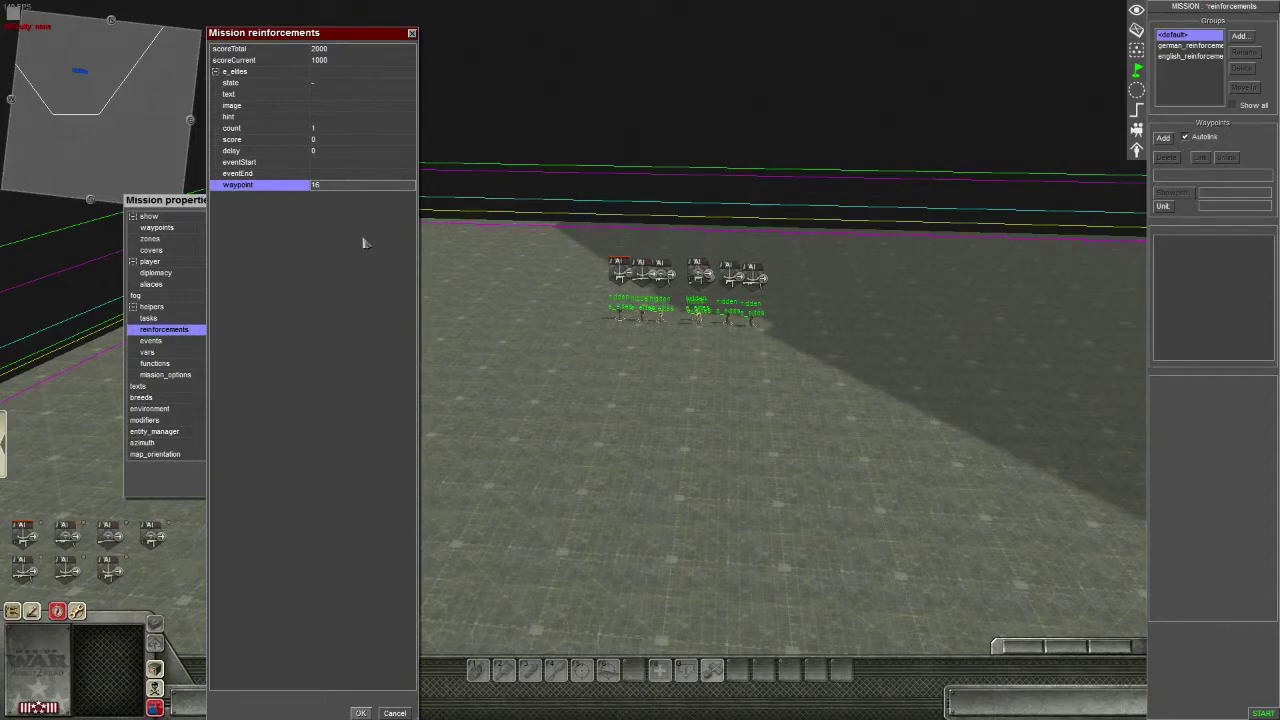
{"action": "left_click", "coordinate": [361, 713]}
{"action": "left_click", "coordinate": [327, 485]}
{"action": "middle_click_drag", "start_coordinate": [826, 423], "coordinate": [1026, 123]}
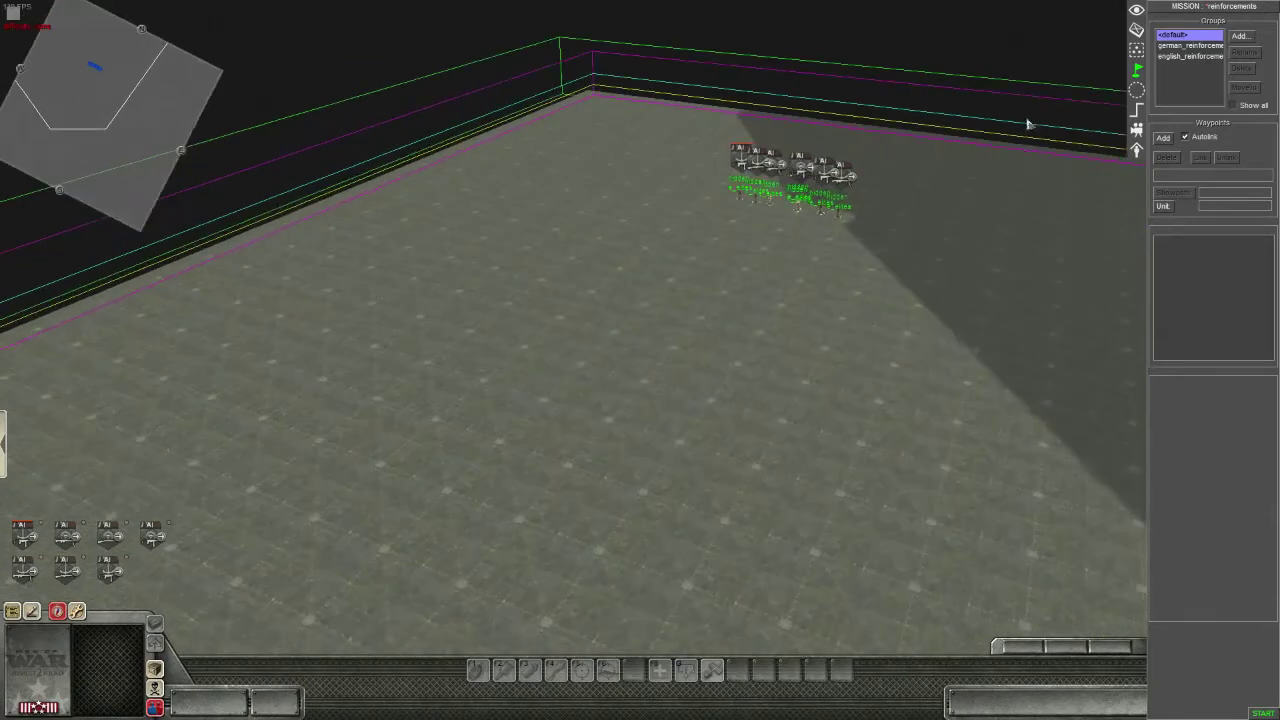
{"action": "middle_click_drag", "start_coordinate": [1100, 575], "coordinate": [799, 444]}
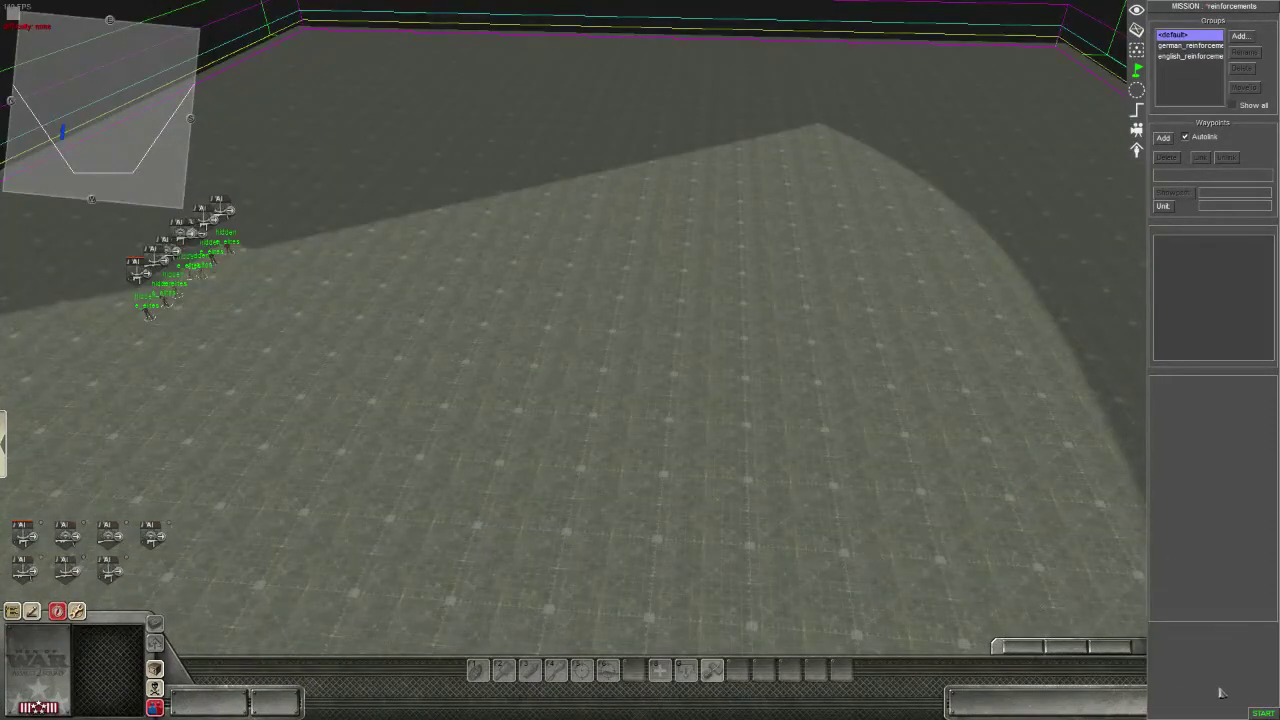
Step: Run the mission again with the english_reinforcements group selected, call the elites and compare enemy movements with the waypoint before ending the run
{"action": "left_click", "coordinate": [1177, 58]}
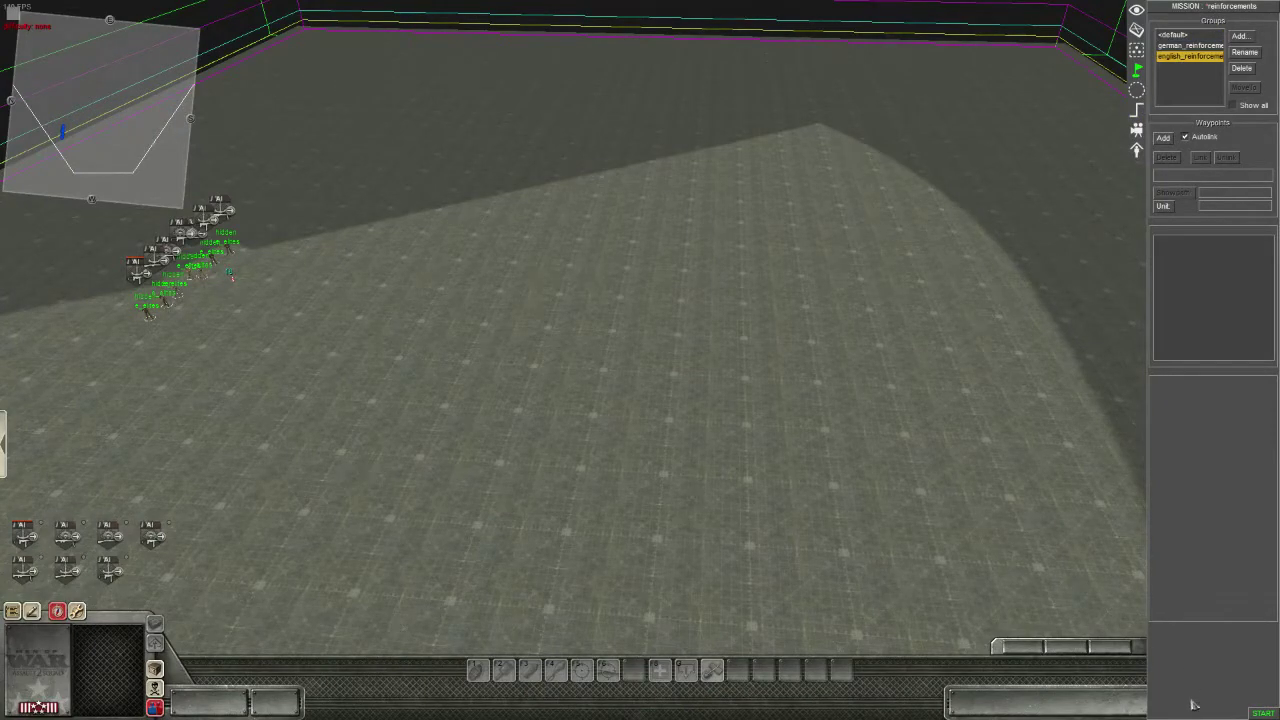
{"action": "left_click", "coordinate": [1262, 713]}
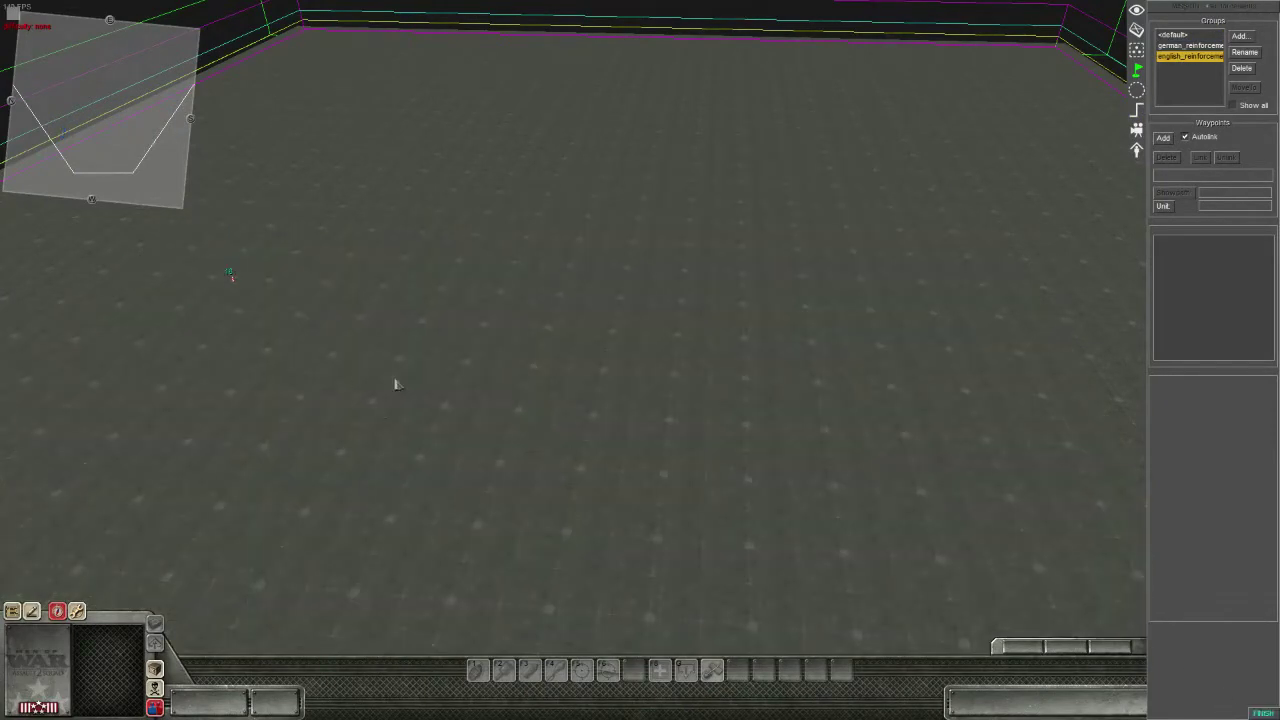
{"action": "left_click", "coordinate": [1231, 573]}
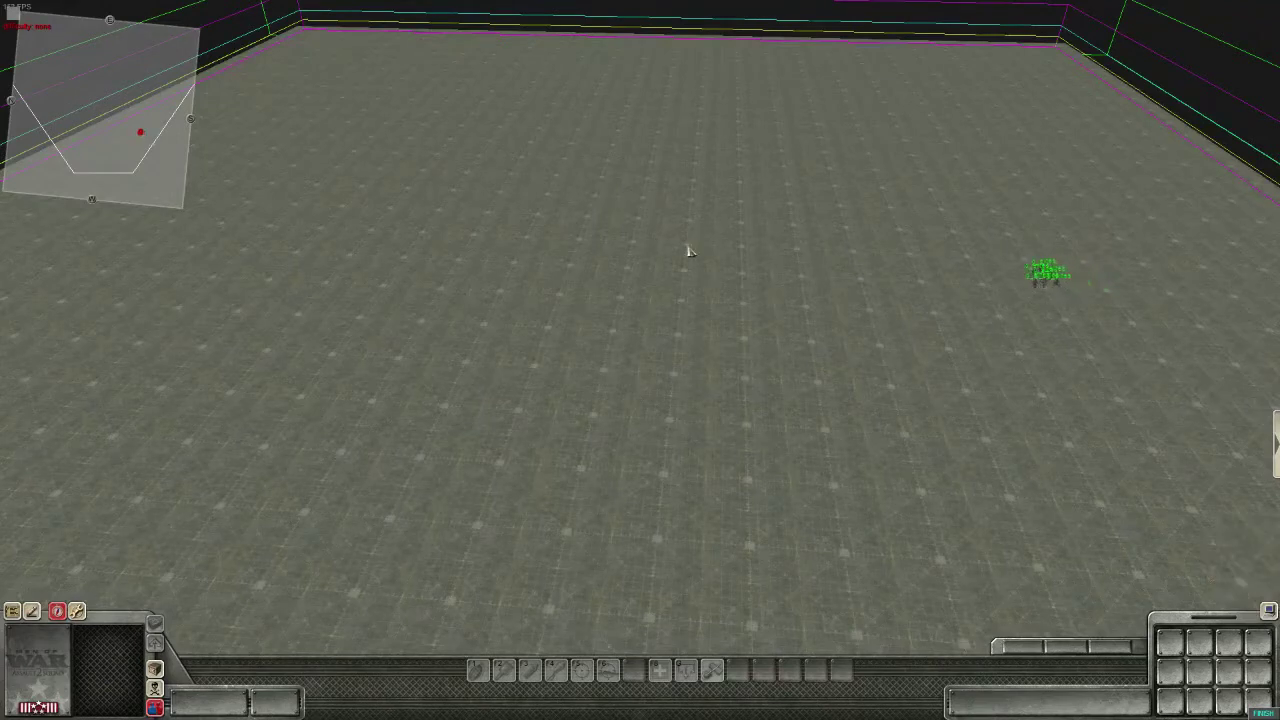
{"action": "key", "text": "F3"}
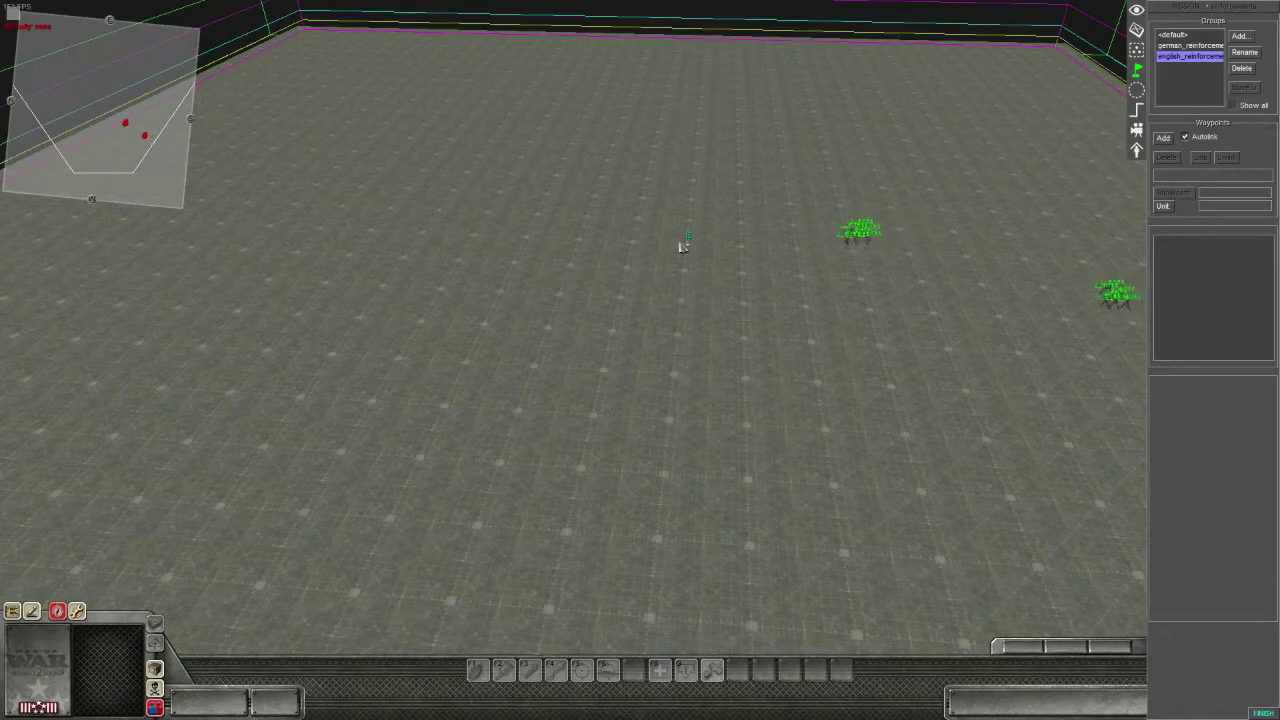
{"action": "middle_click_drag", "start_coordinate": [279, 263], "coordinate": [591, 217]}
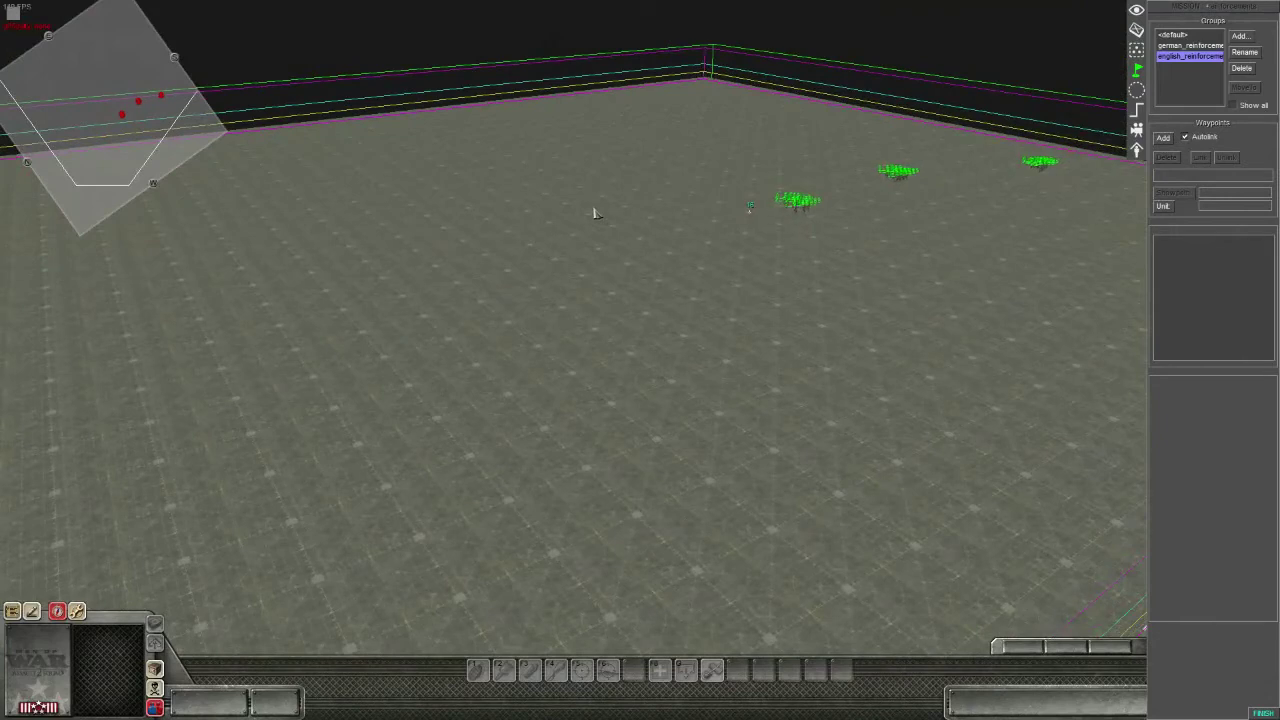
{"action": "key", "text": "F1"}
{"action": "left_click", "coordinate": [1260, 709]}
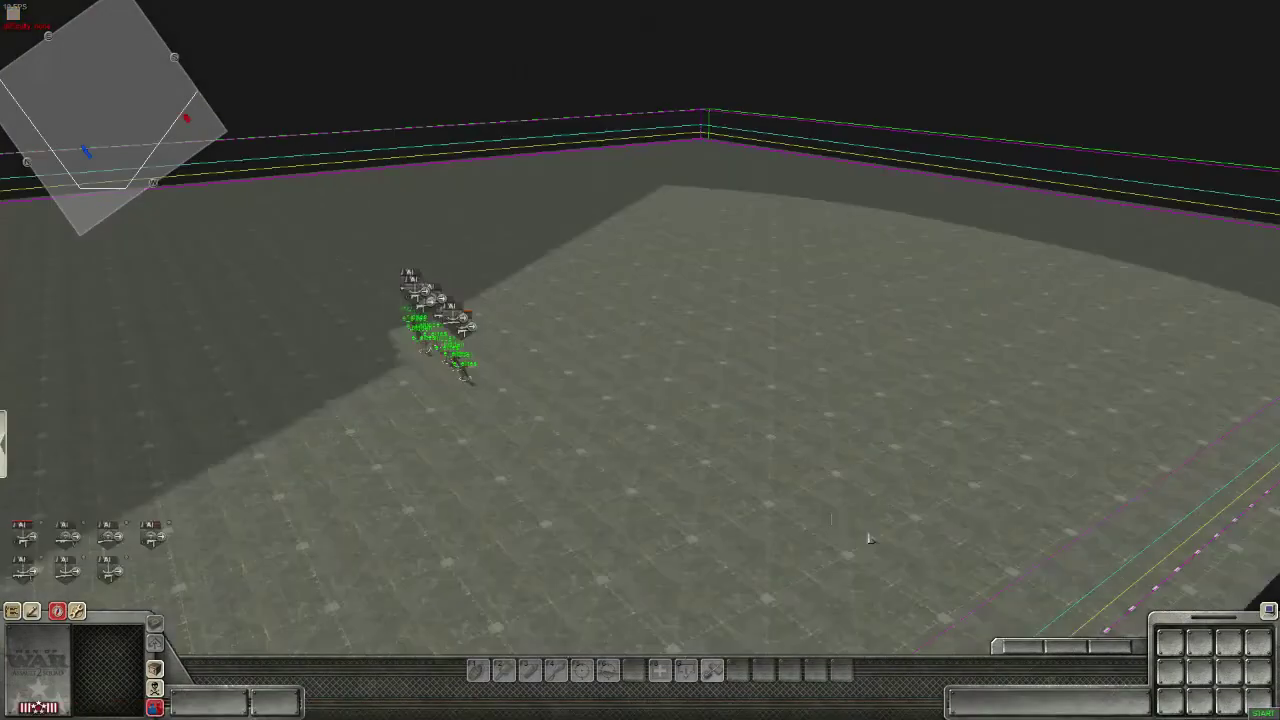
Step: Create a helper event named e_elites, assign it as the e_elites reinforcement's eventStart and save the mission properties
{"action": "middle_click_drag", "start_coordinate": [837, 511], "coordinate": [720, 524]}
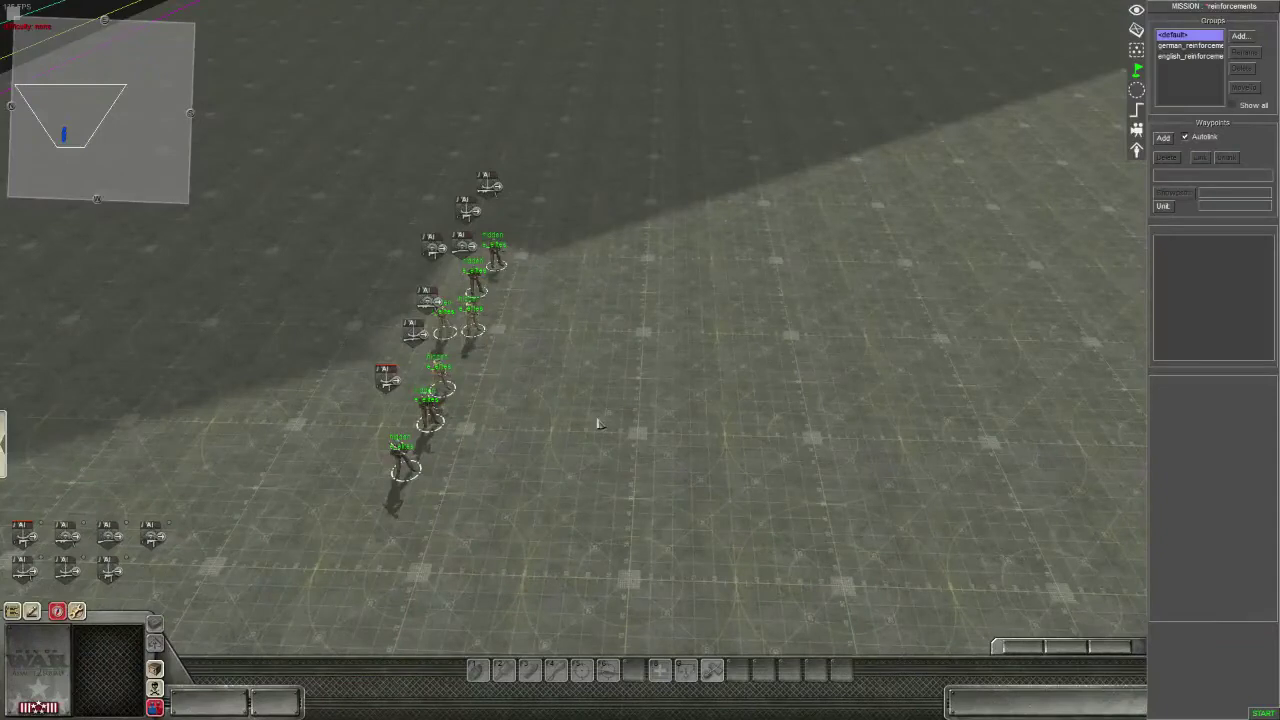
{"action": "key", "text": "e"}
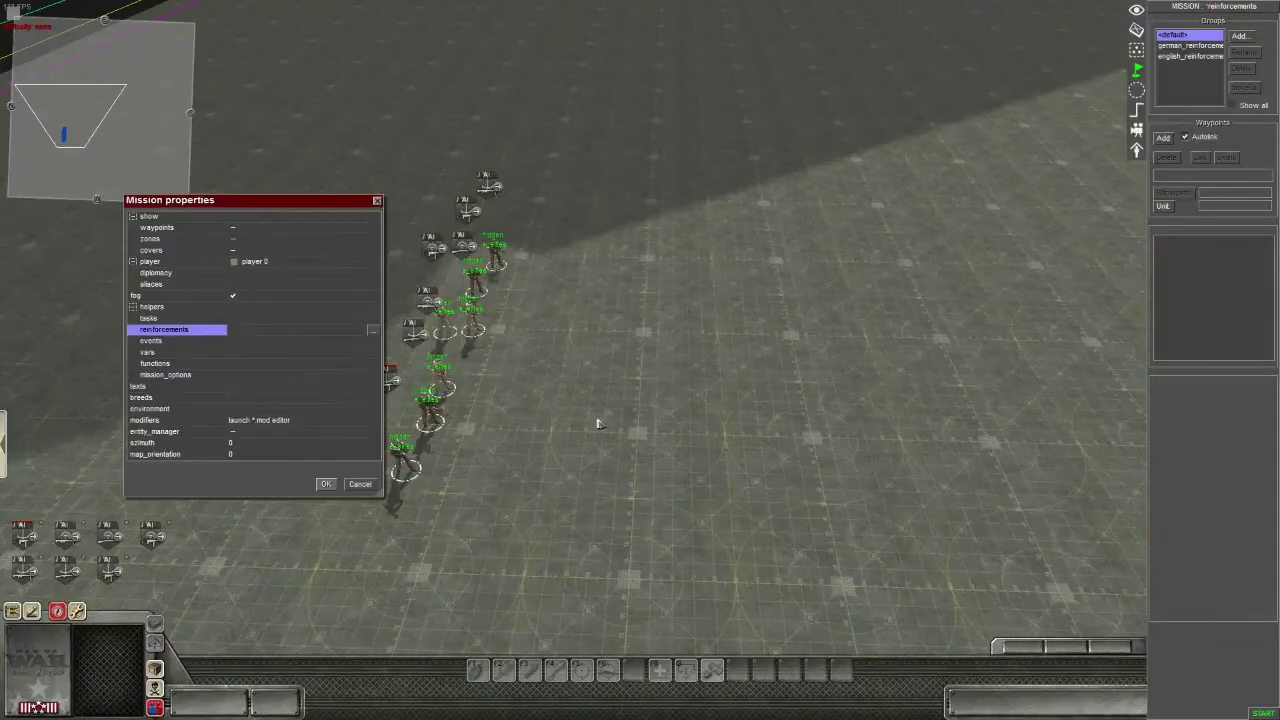
{"action": "left_click", "coordinate": [372, 330]}
{"action": "left_click", "coordinate": [356, 163]}
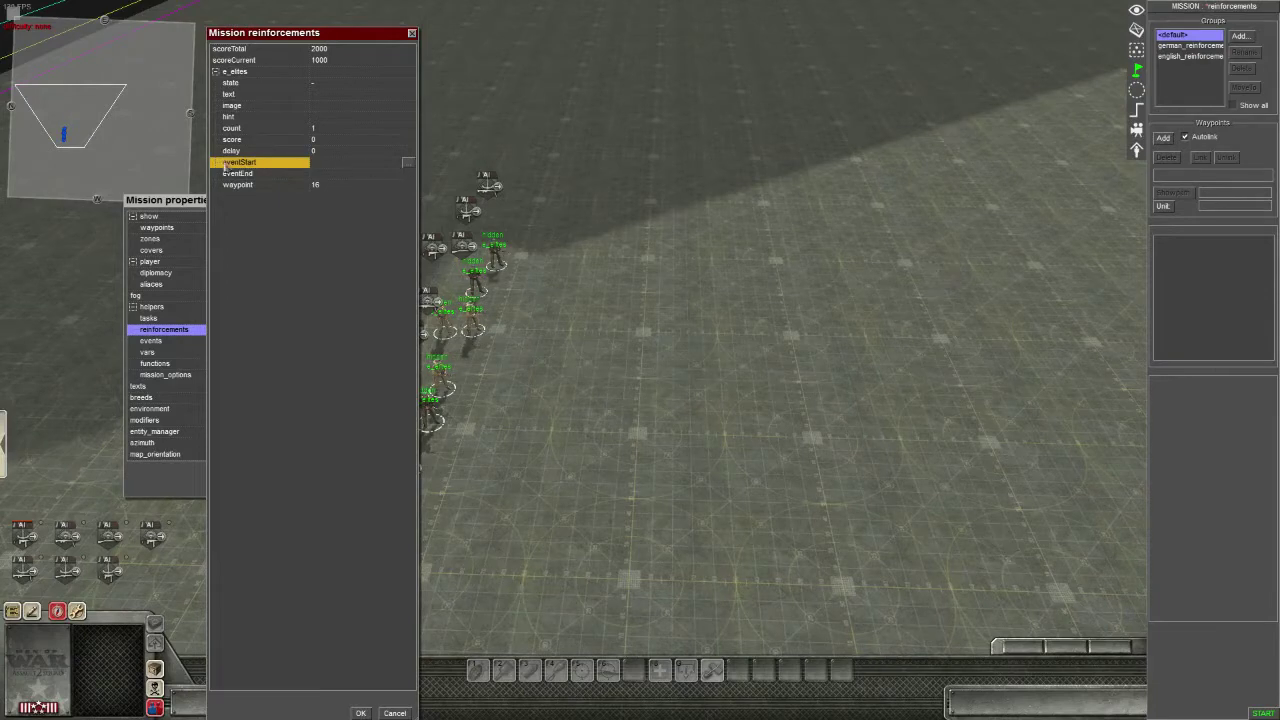
{"action": "left_click", "coordinate": [408, 163]}
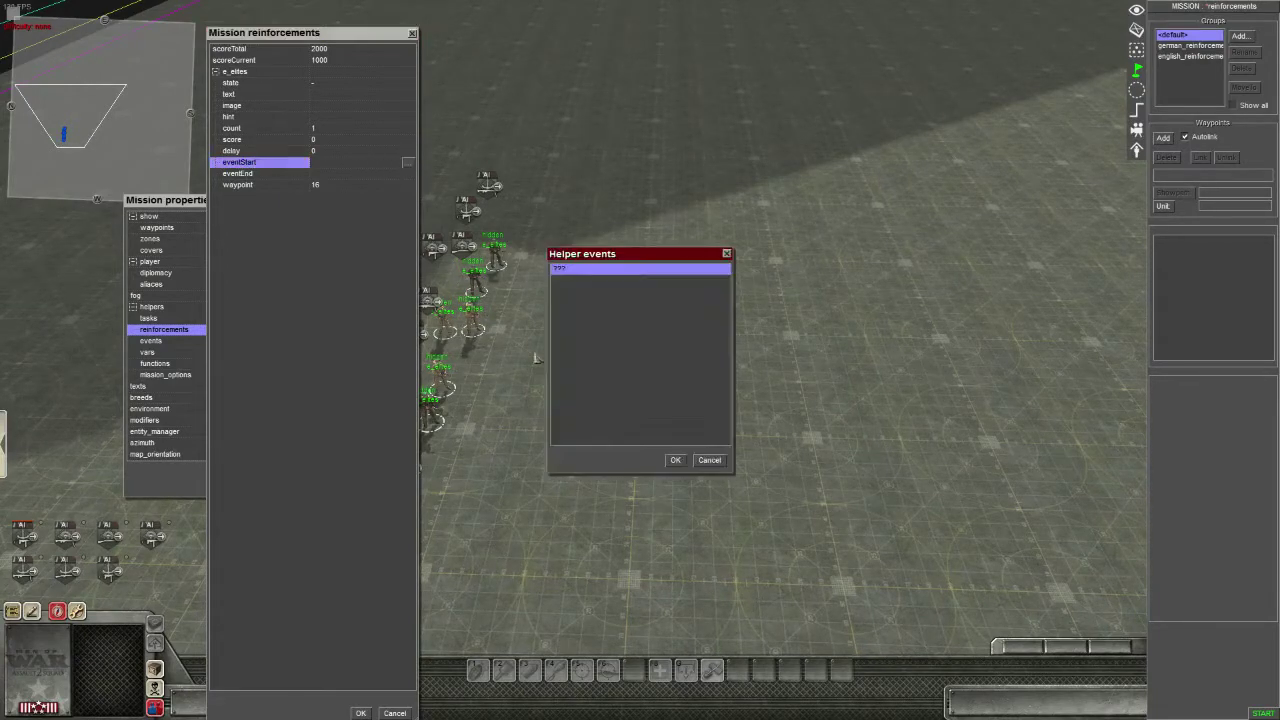
{"action": "right_click", "coordinate": [622, 332]}
{"action": "left_click", "coordinate": [634, 329]}
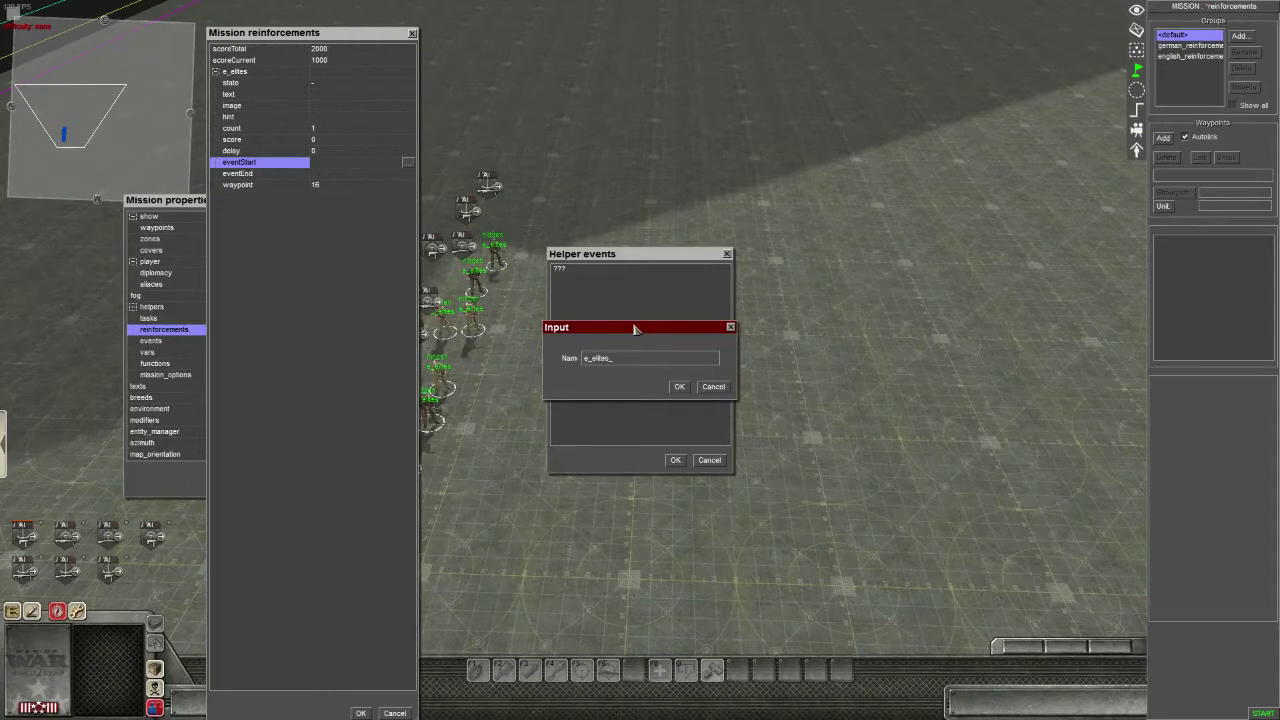
{"action": "left_click", "coordinate": [679, 386]}
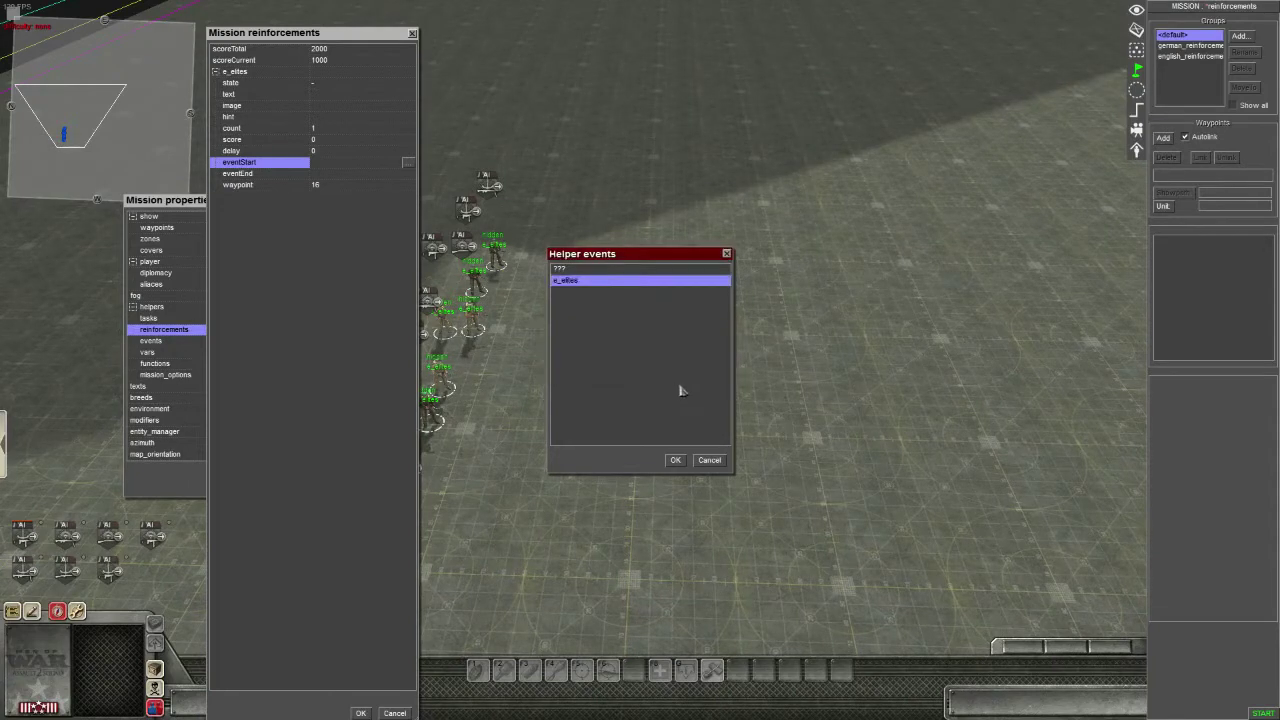
{"action": "left_click", "coordinate": [675, 461]}
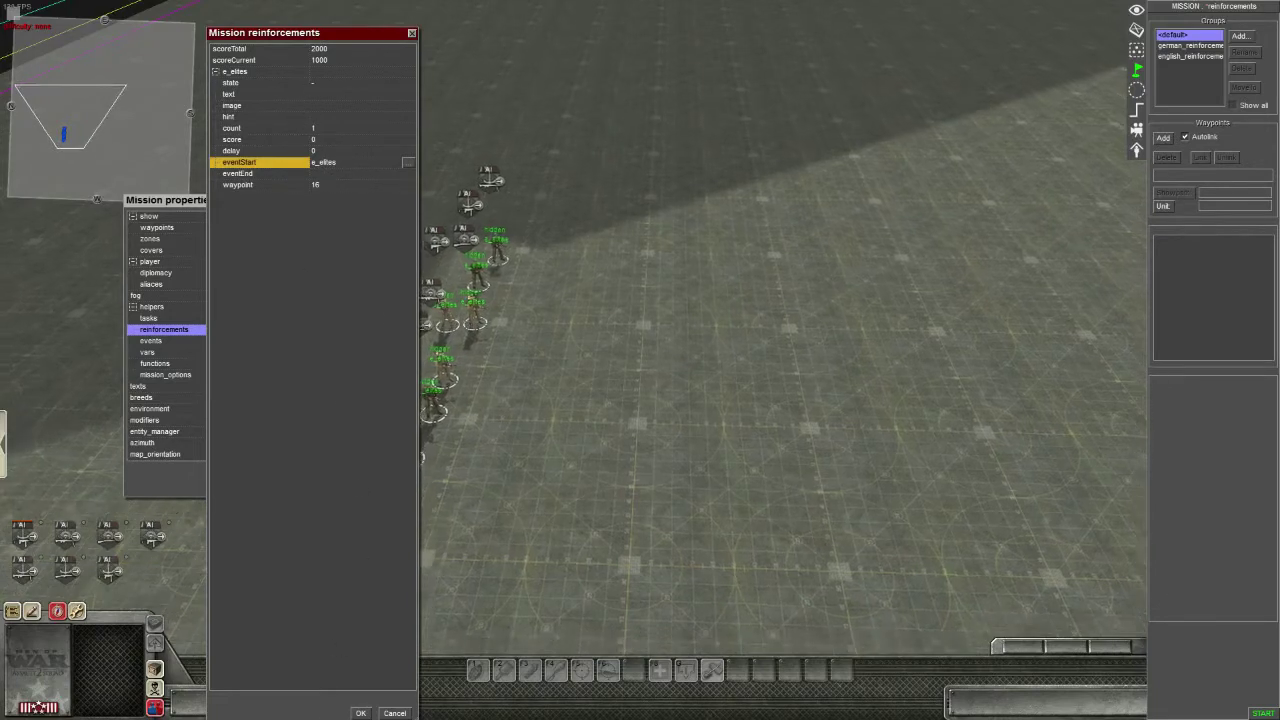
{"action": "left_click", "coordinate": [361, 713]}
{"action": "left_click", "coordinate": [323, 484]}
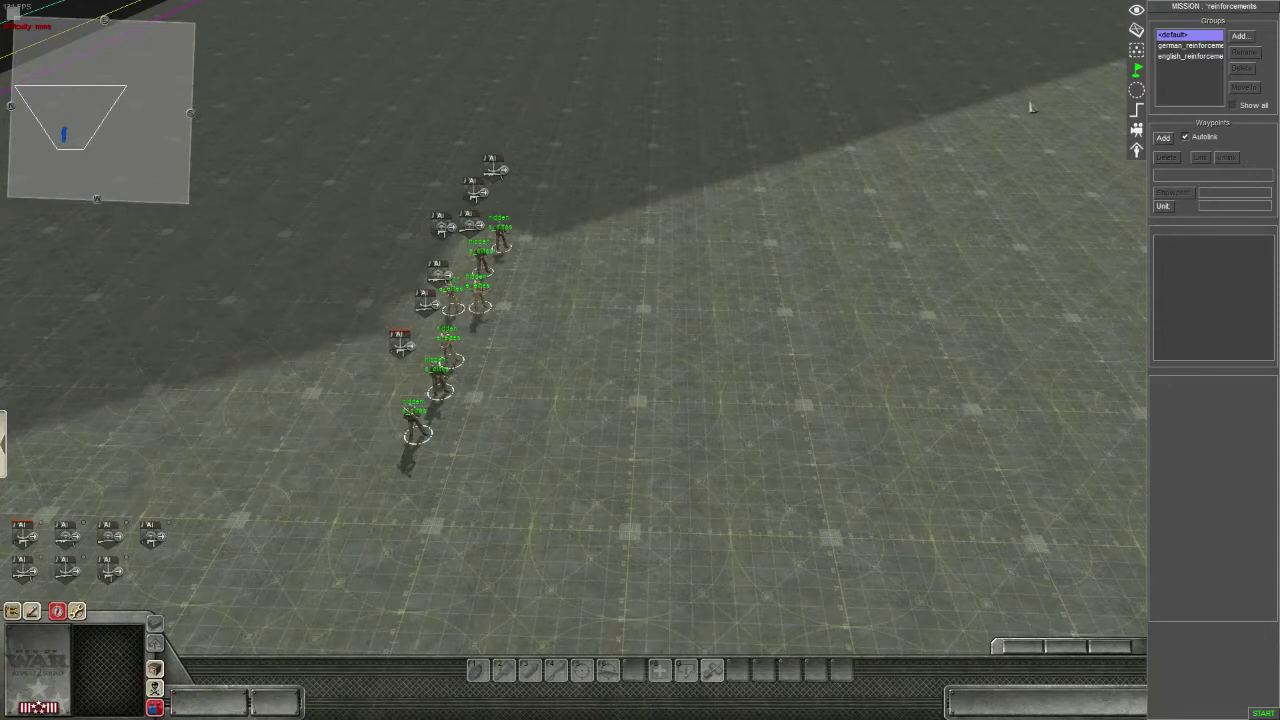
Step: Create a trigger named reinforcements/e_elites
{"action": "left_click", "coordinate": [1136, 110]}
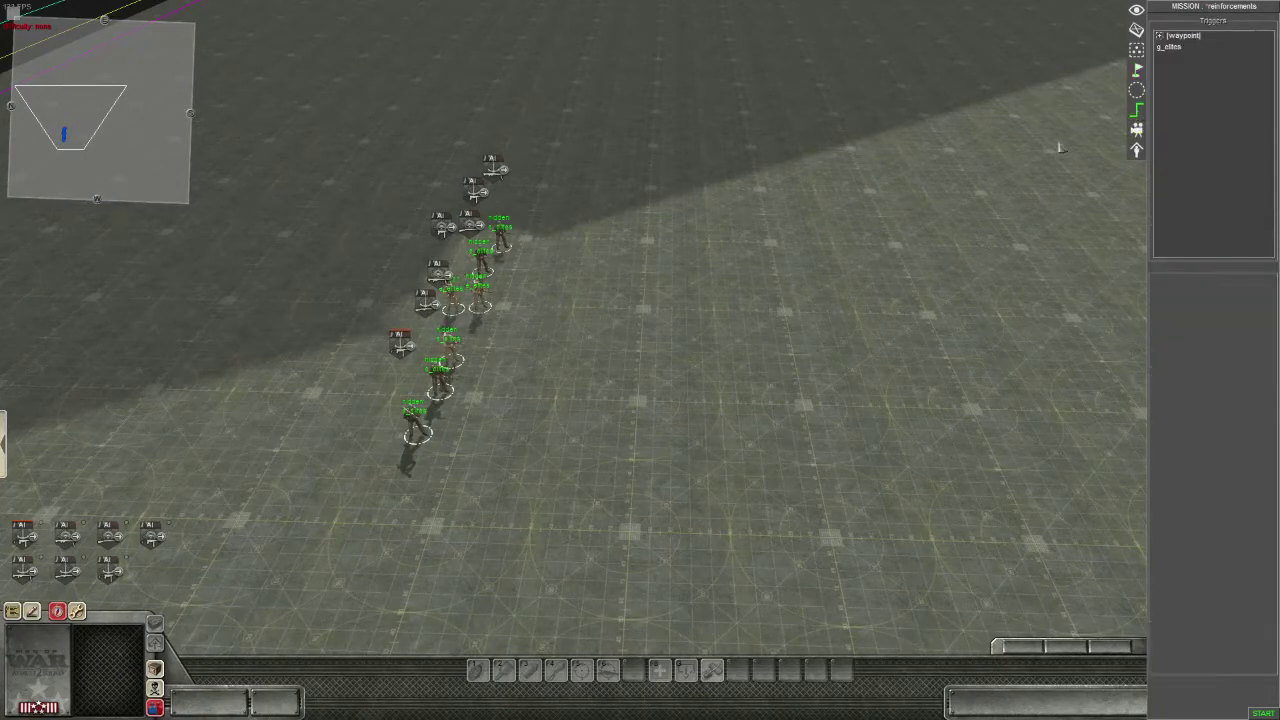
{"action": "right_click", "coordinate": [1178, 79]}
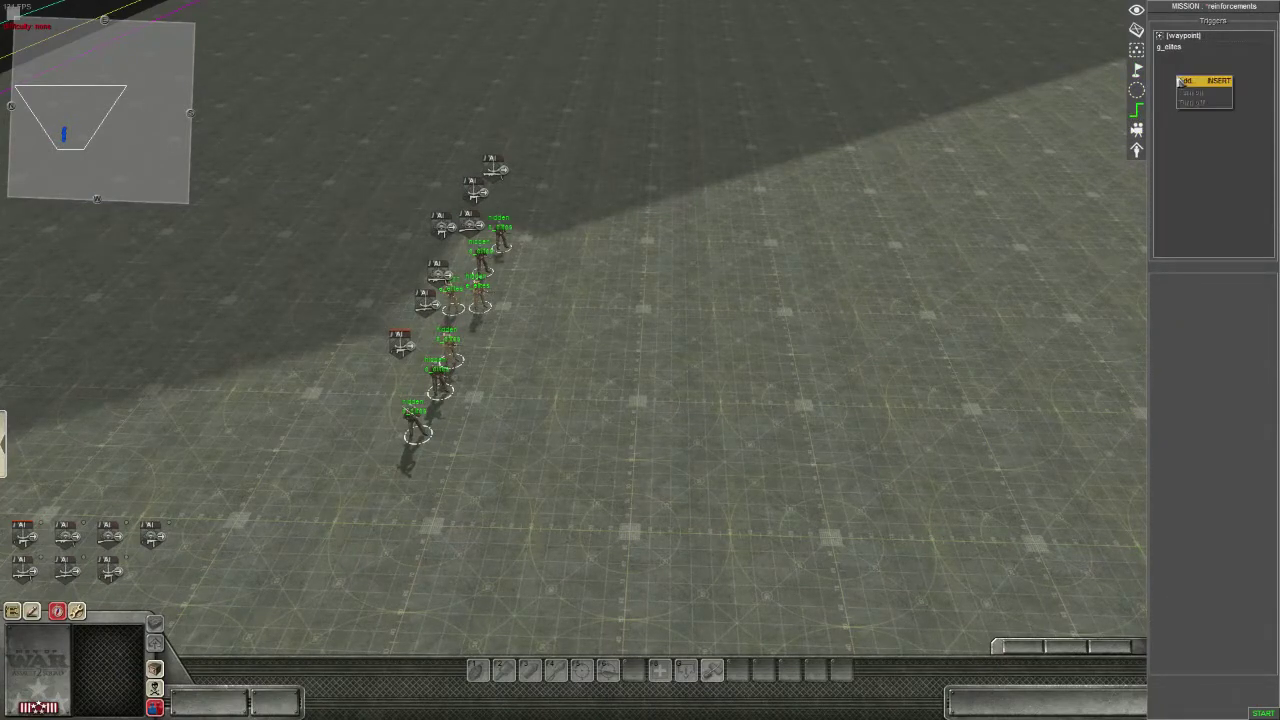
{"action": "left_click", "coordinate": [1190, 81]}
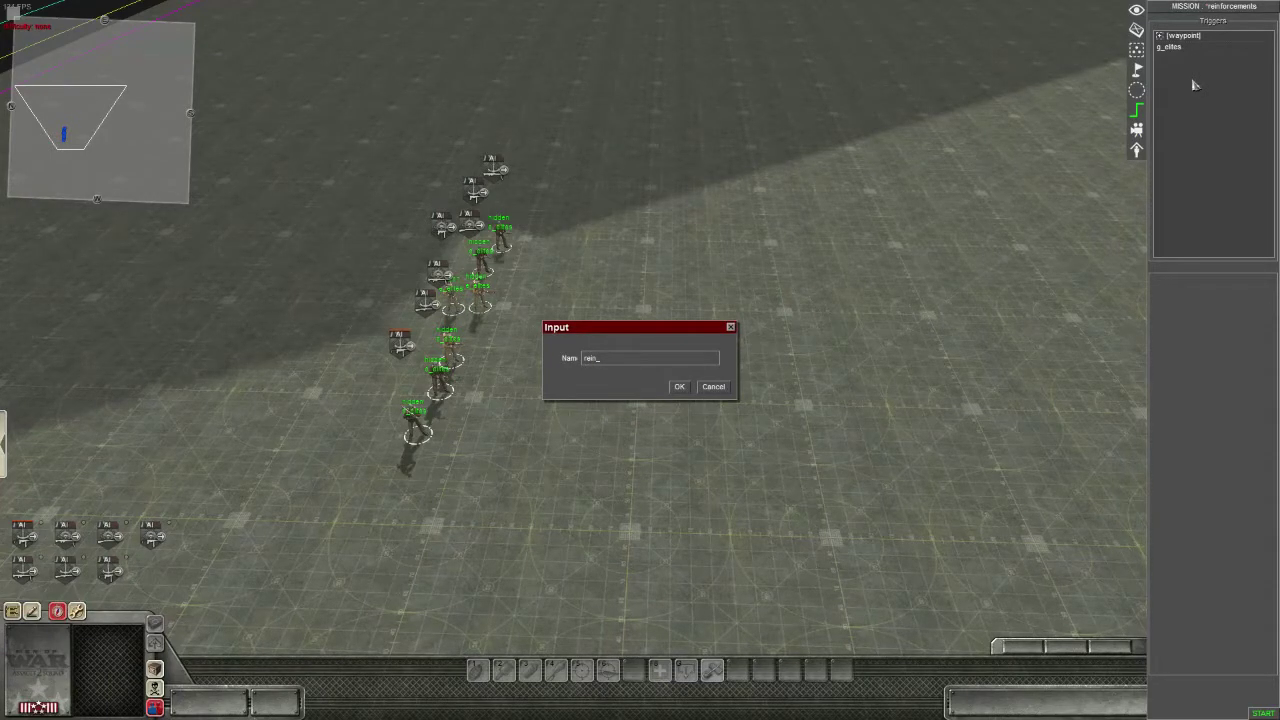
{"action": "type", "text": "reinfor"}
{"action": "type", "text": "e_l"}
{"action": "key", "text": "F12"}
{"action": "type", "text": "_elites"}
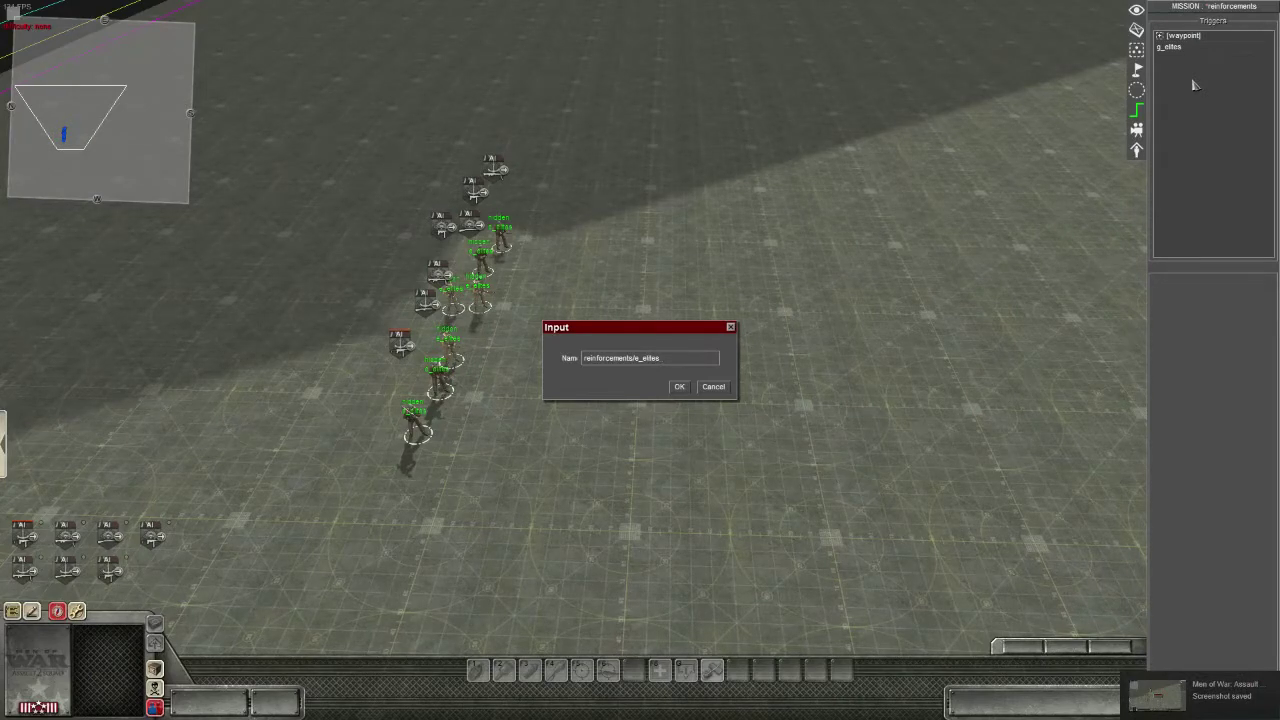
{"action": "left_click", "coordinate": [678, 388]}
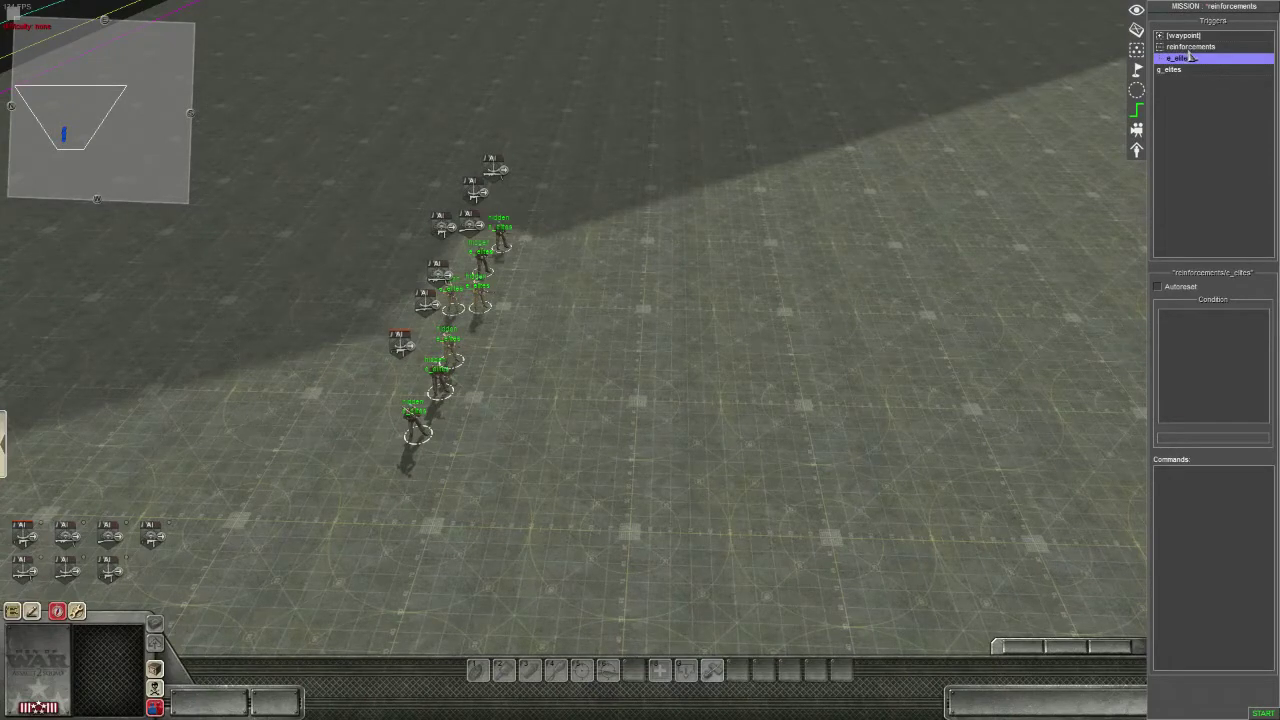
Step: Check how the e_elites trigger is grouped under reinforcements and inspect its full path name
{"action": "mouse_move", "coordinate": [1180, 52]}
{"action": "left_mouse_down"}
{"action": "mouse_move", "coordinate": [1196, 60]}
{"action": "mouse_move", "coordinate": [1162, 57]}
{"action": "left_mouse_up"}
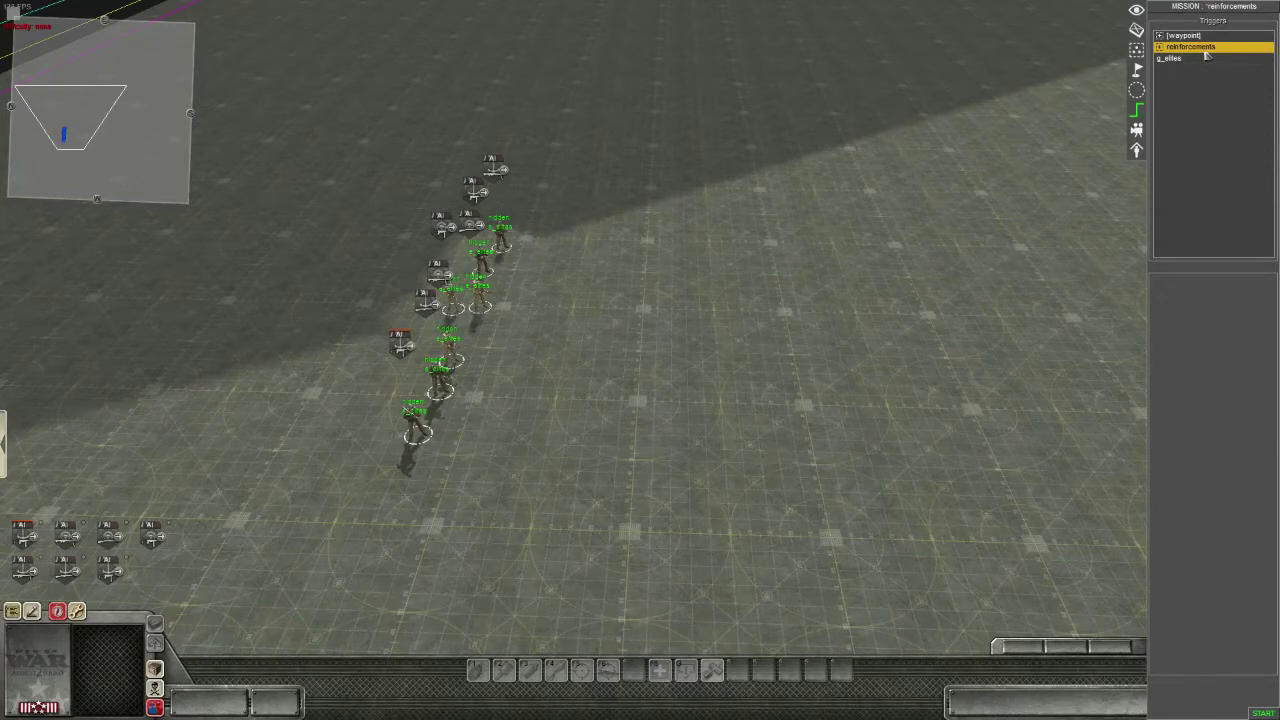
{"action": "left_click", "coordinate": [1159, 47]}
{"action": "left_click", "coordinate": [1188, 58]}
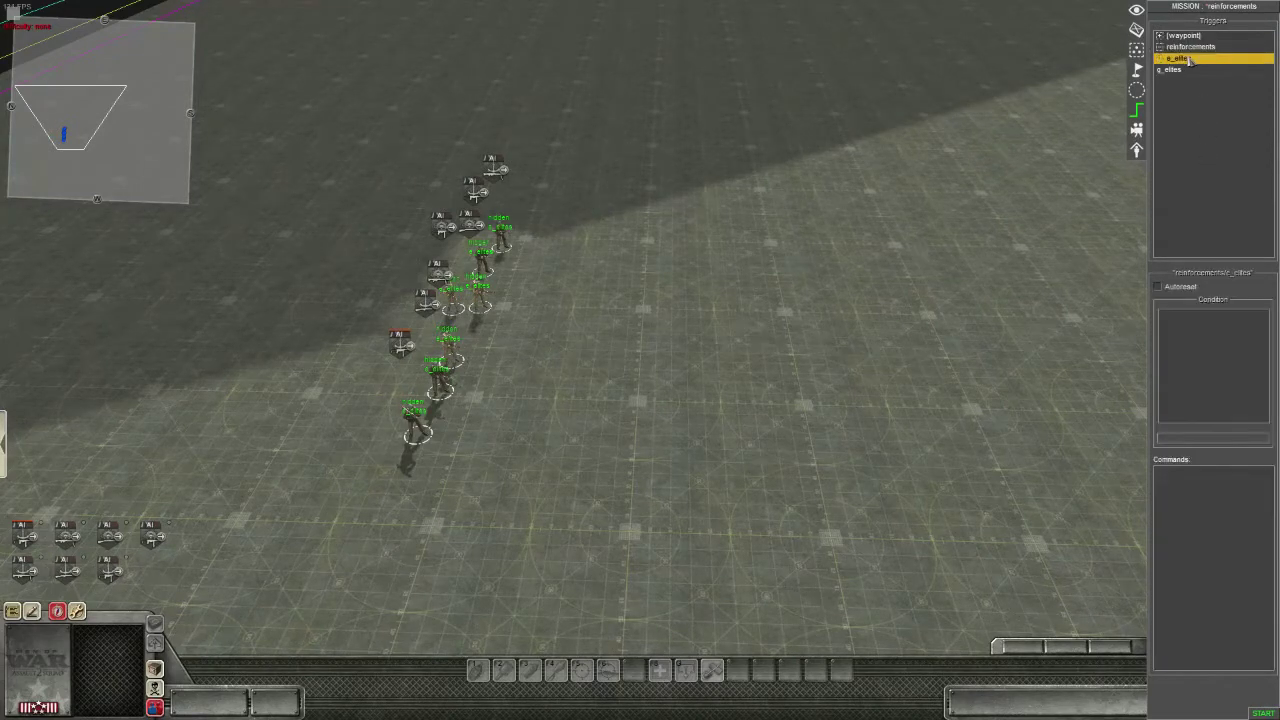
{"action": "right_click", "coordinate": [1189, 60]}
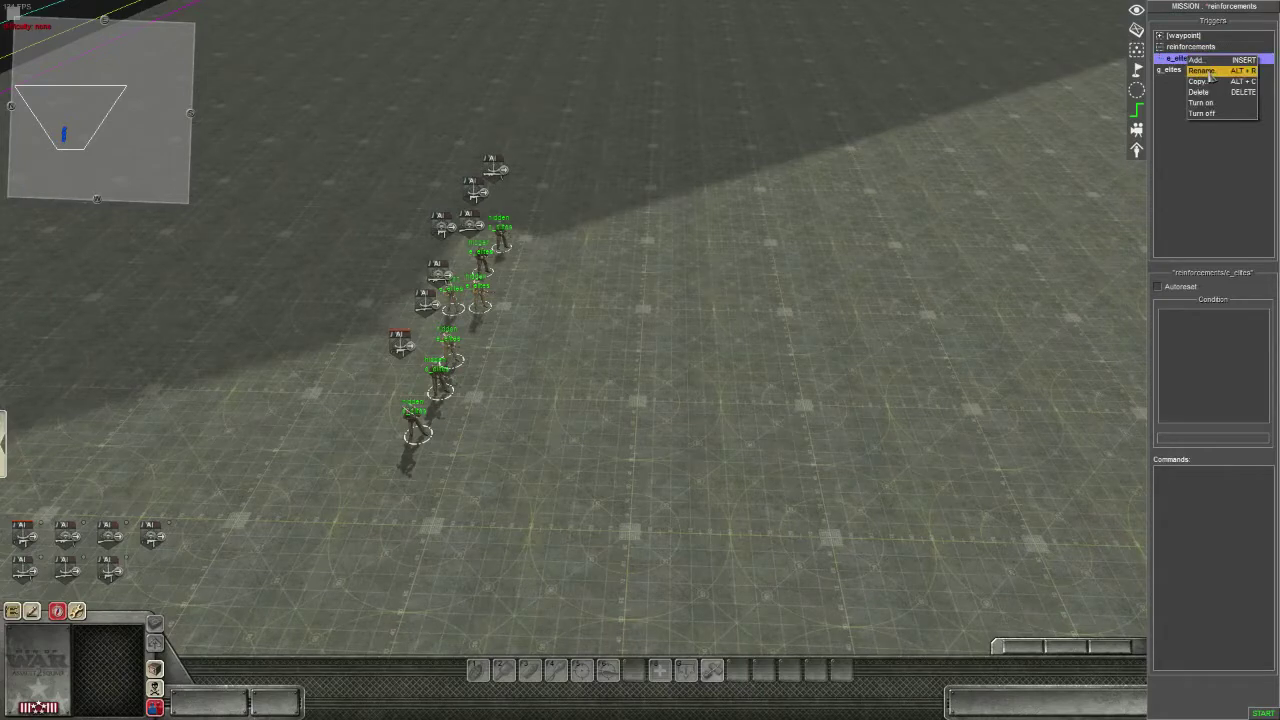
{"action": "left_click", "coordinate": [1210, 77]}
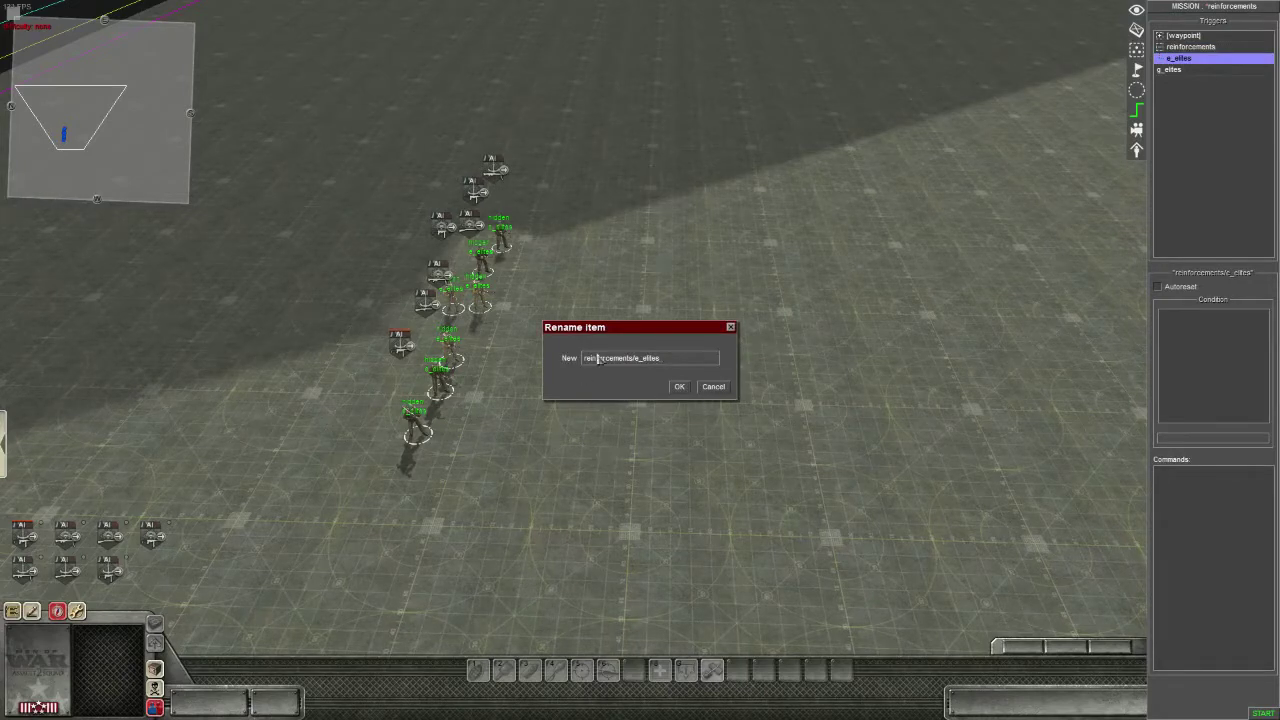
{"action": "left_click", "coordinate": [679, 386]}
Step: Rename the g_elites trigger to enemy_reinforcements/g_elites so it sits in its own group
{"action": "left_click", "coordinate": [1170, 70]}
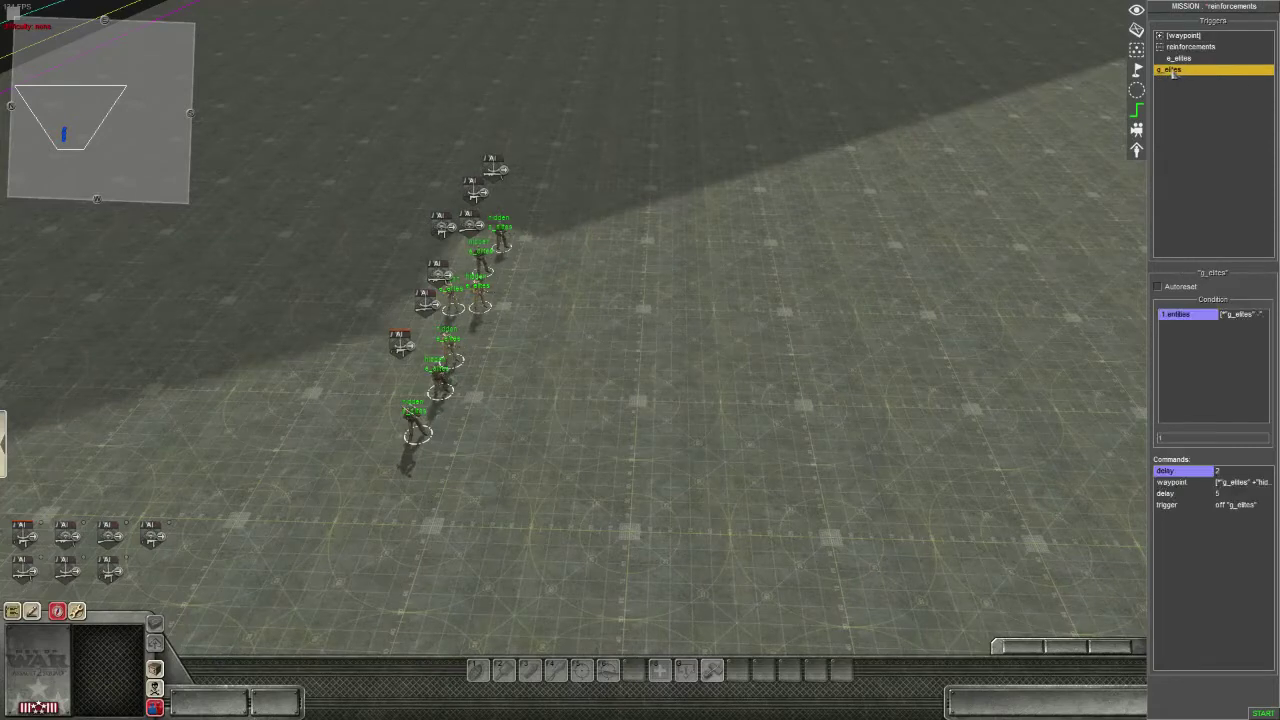
{"action": "right_click", "coordinate": [1175, 71]}
{"action": "left_click", "coordinate": [1186, 83]}
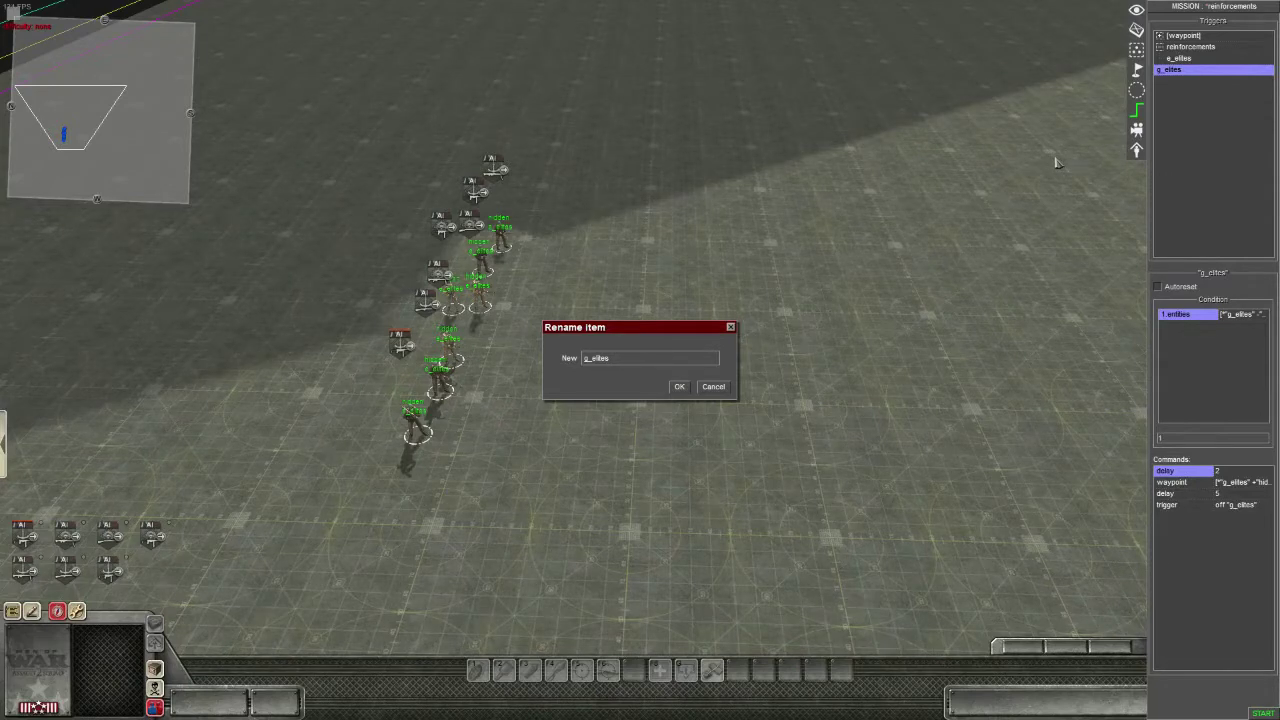
{"action": "type", "text": "enem"}
{"action": "type", "text": "ements/"}
{"action": "key", "text": "Return"}
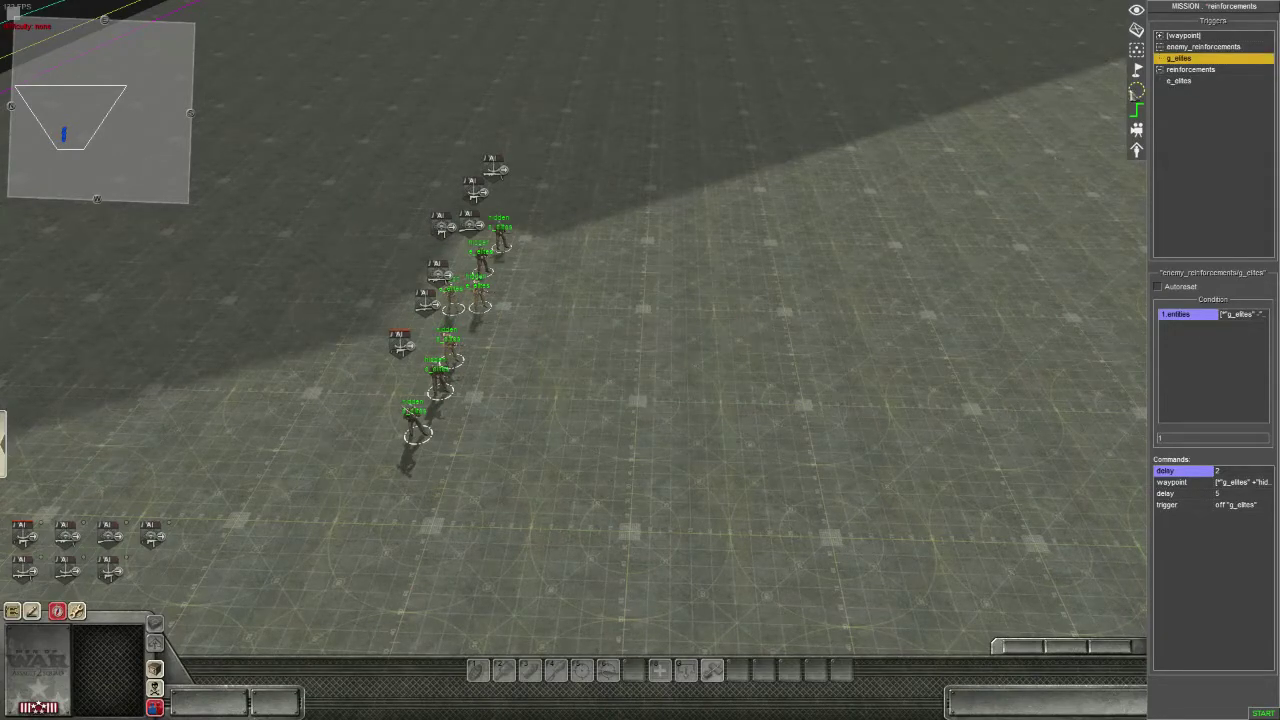
Step: Look over the contents of the enemy_reinforcements and reinforcements trigger groups
{"action": "left_click", "coordinate": [1160, 47]}
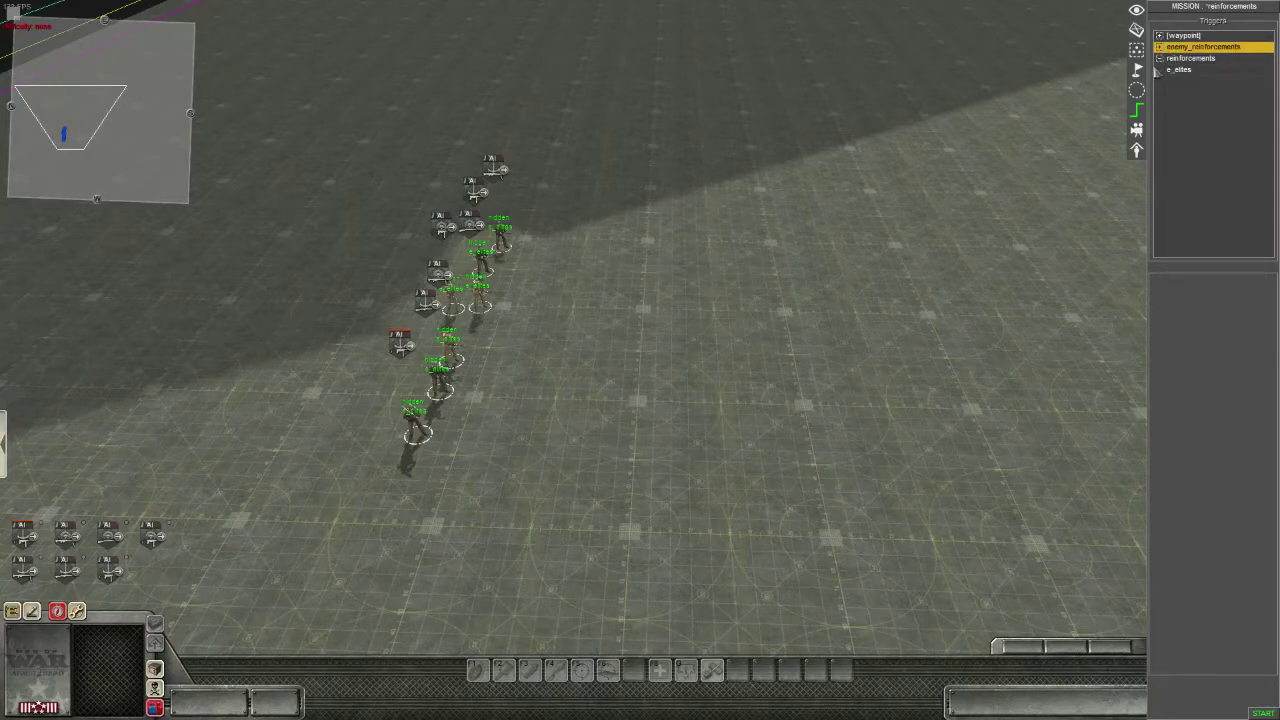
{"action": "left_click", "coordinate": [1160, 60]}
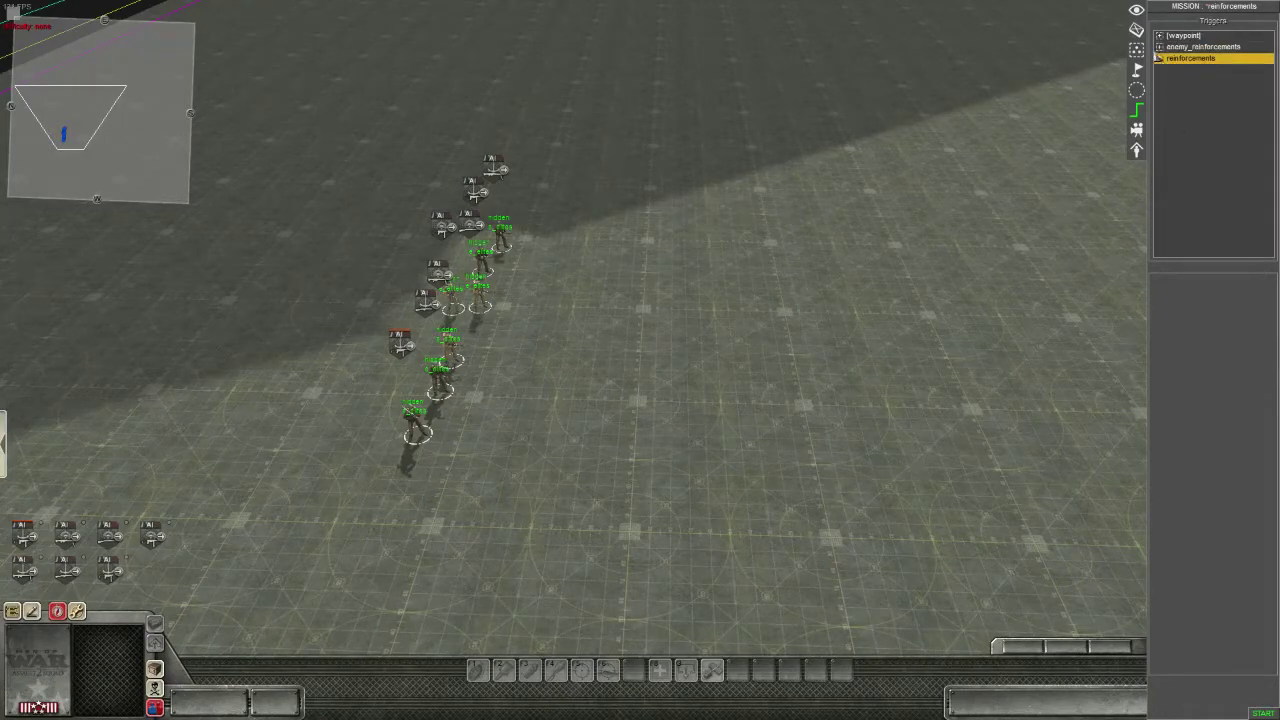
{"action": "left_click", "coordinate": [1159, 48]}
{"action": "left_click", "coordinate": [1160, 68]}
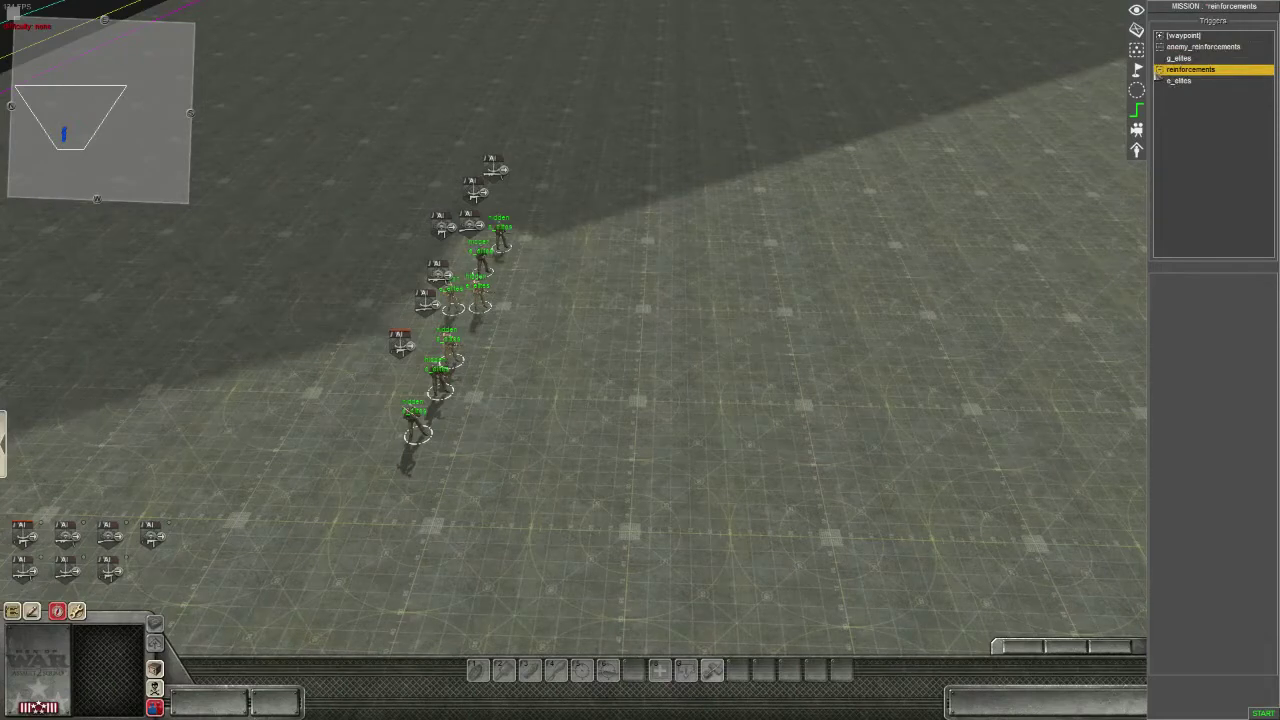
{"action": "left_click", "coordinate": [1159, 68]}
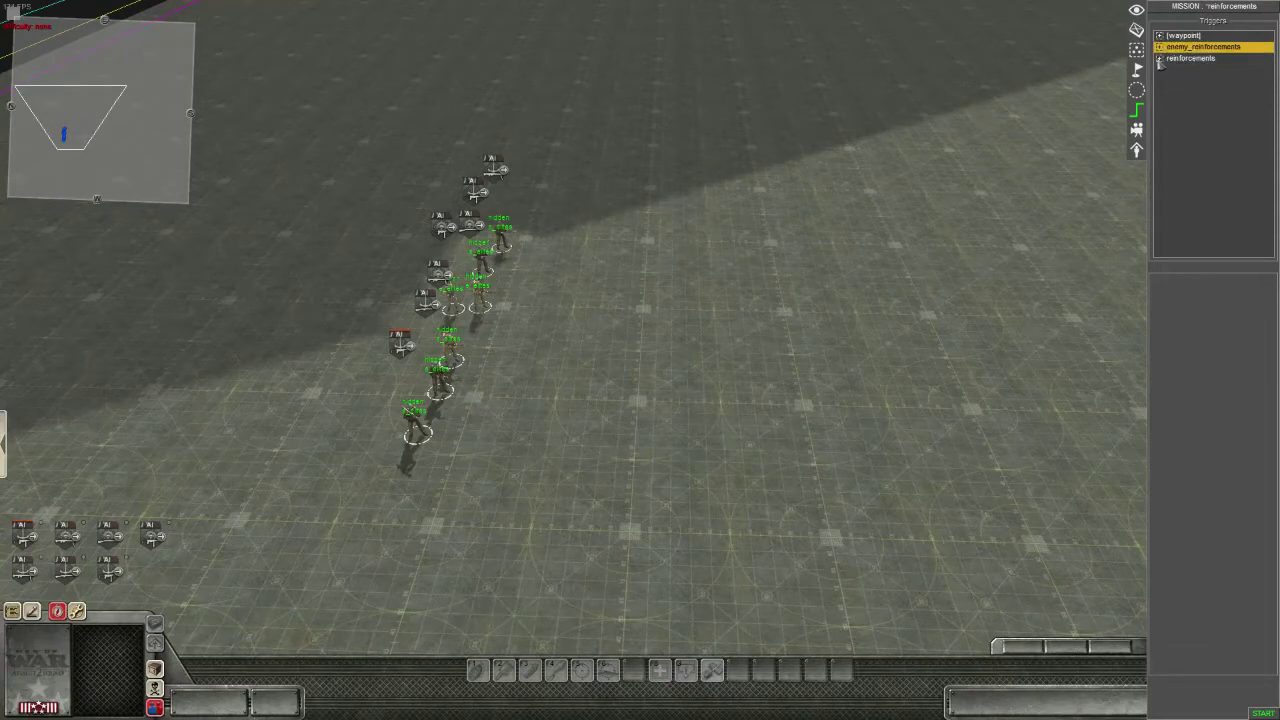
Step: Add an event condition to the reinforcements/e_elites trigger and set its id to the e_elites event
{"action": "left_click", "coordinate": [1180, 71]}
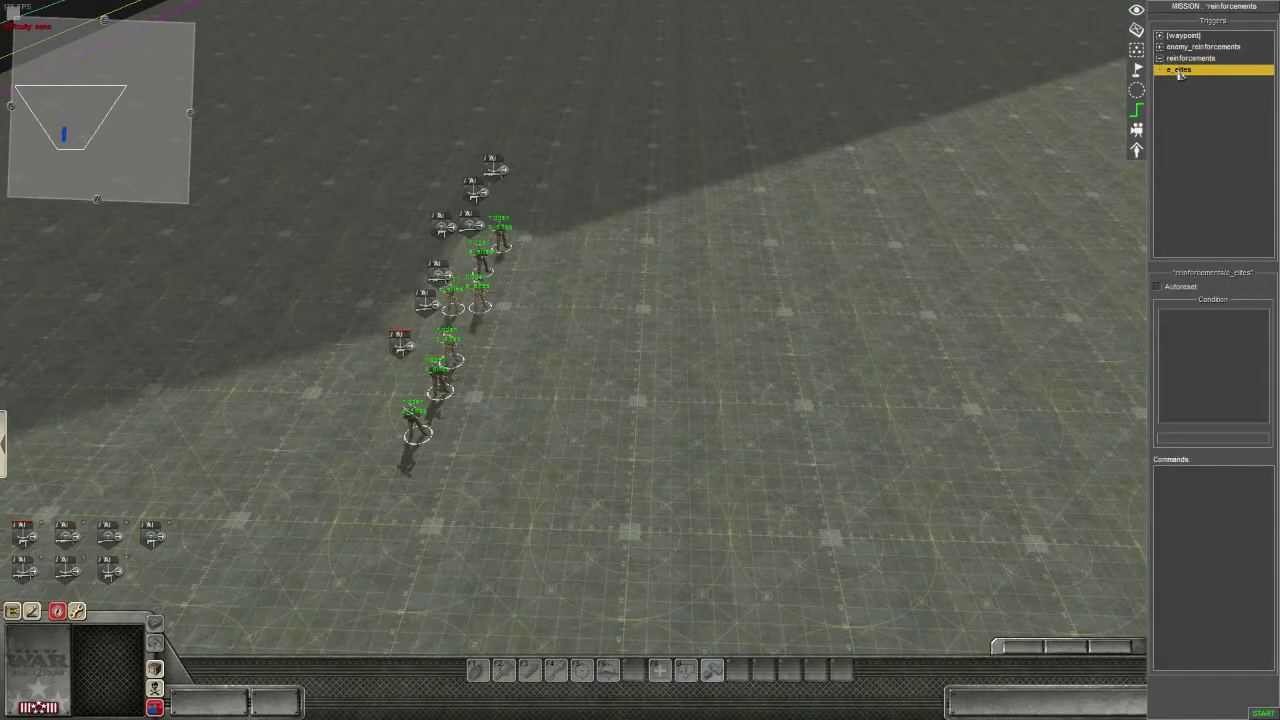
{"action": "middle_click_drag", "start_coordinate": [700, 420], "coordinate": [1075, 355]}
{"action": "double_click", "coordinate": [1239, 342]}
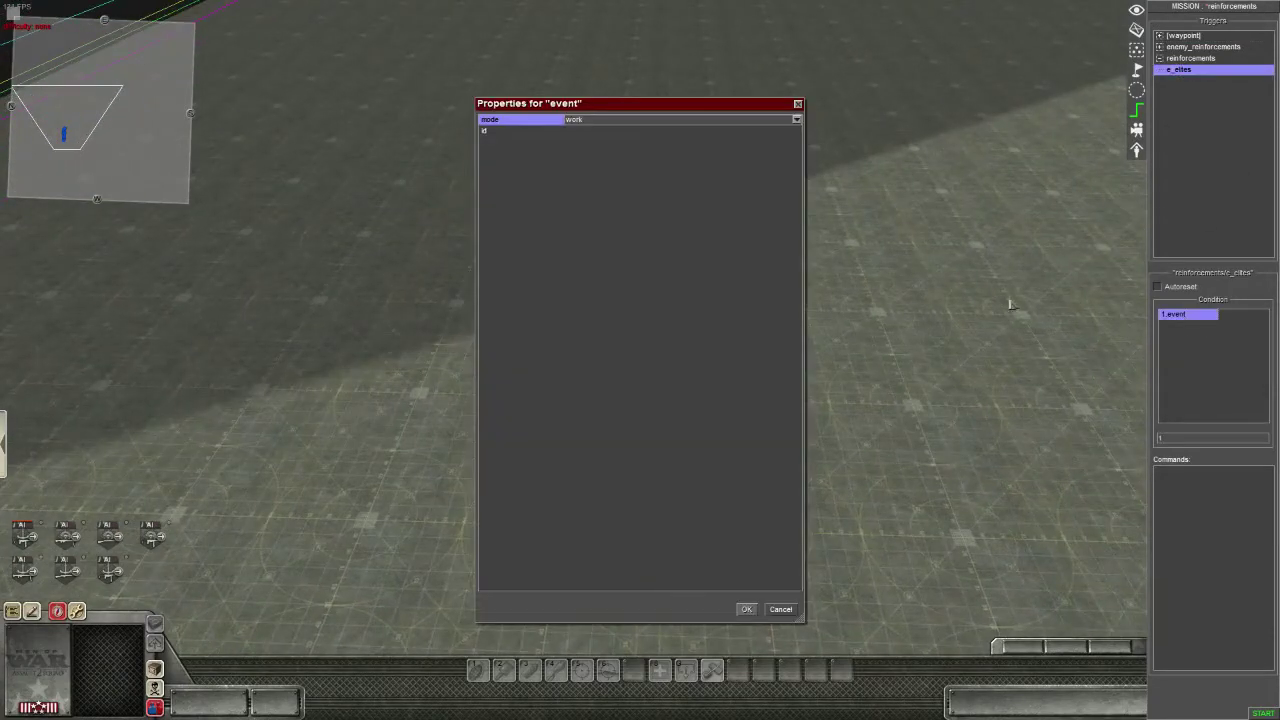
{"action": "left_click", "coordinate": [690, 131]}
{"action": "left_click", "coordinate": [793, 132]}
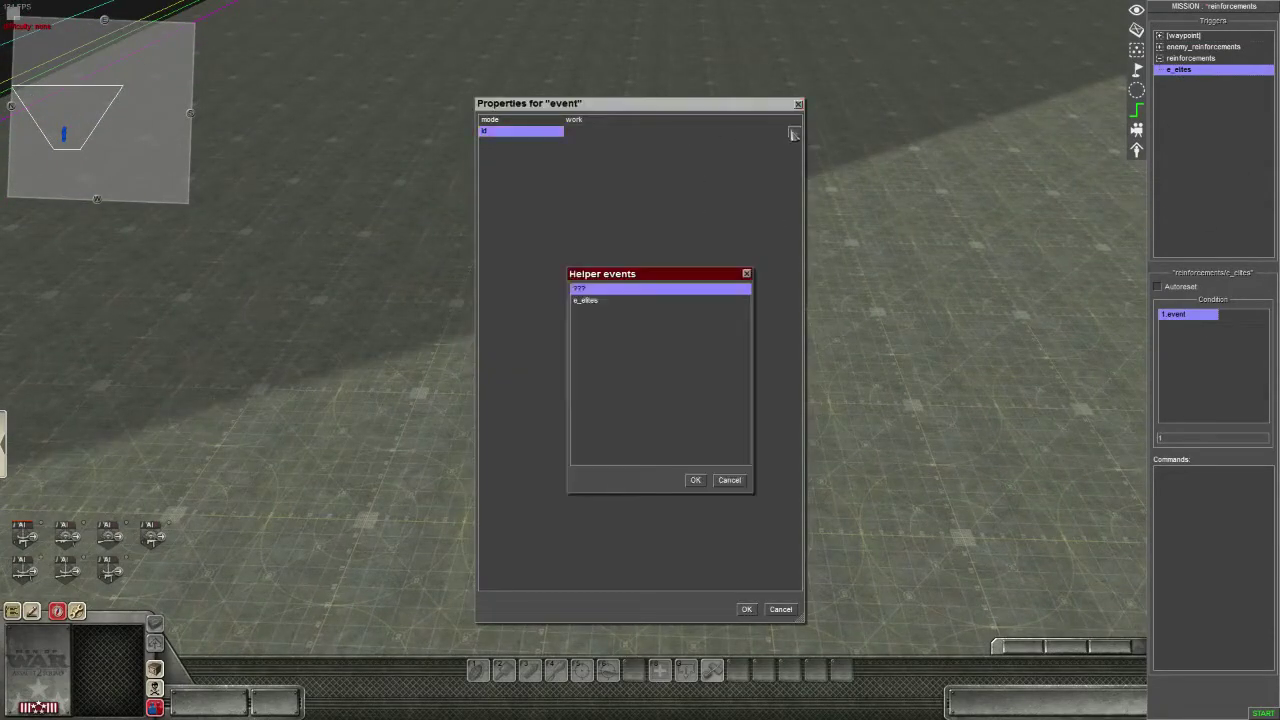
{"action": "left_click", "coordinate": [591, 303]}
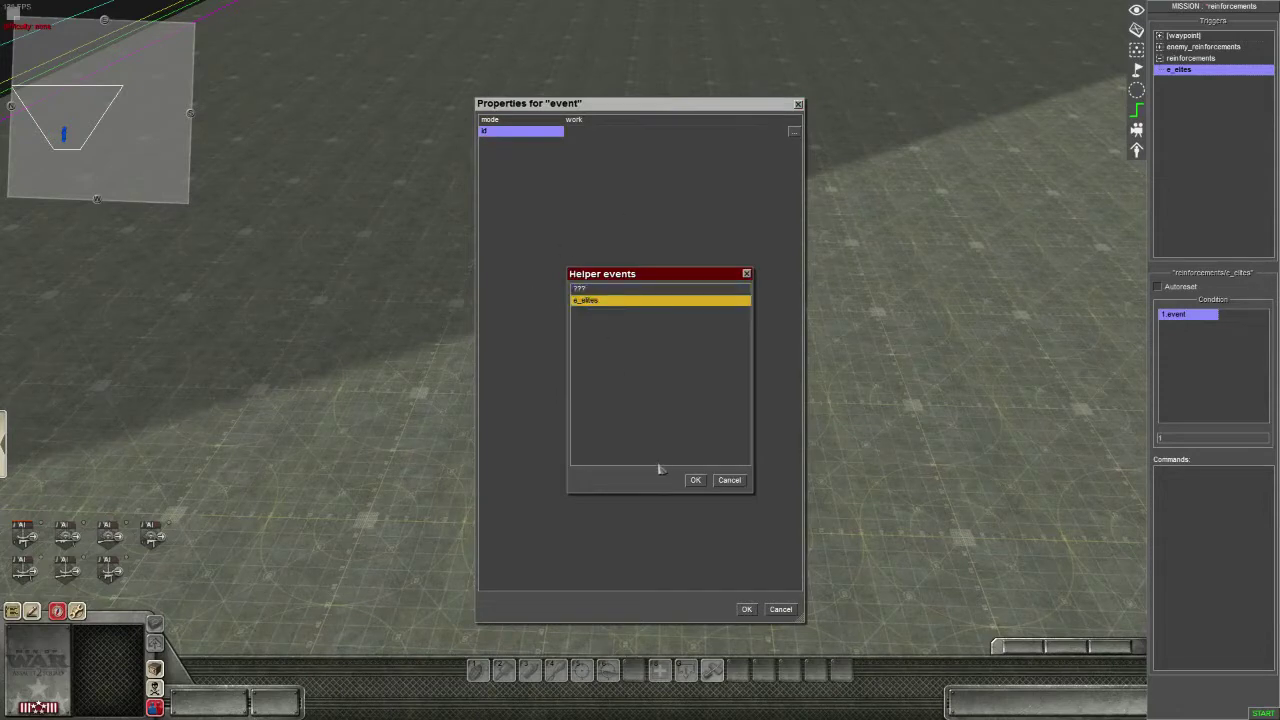
{"action": "left_click", "coordinate": [695, 480]}
{"action": "left_click", "coordinate": [746, 609]}
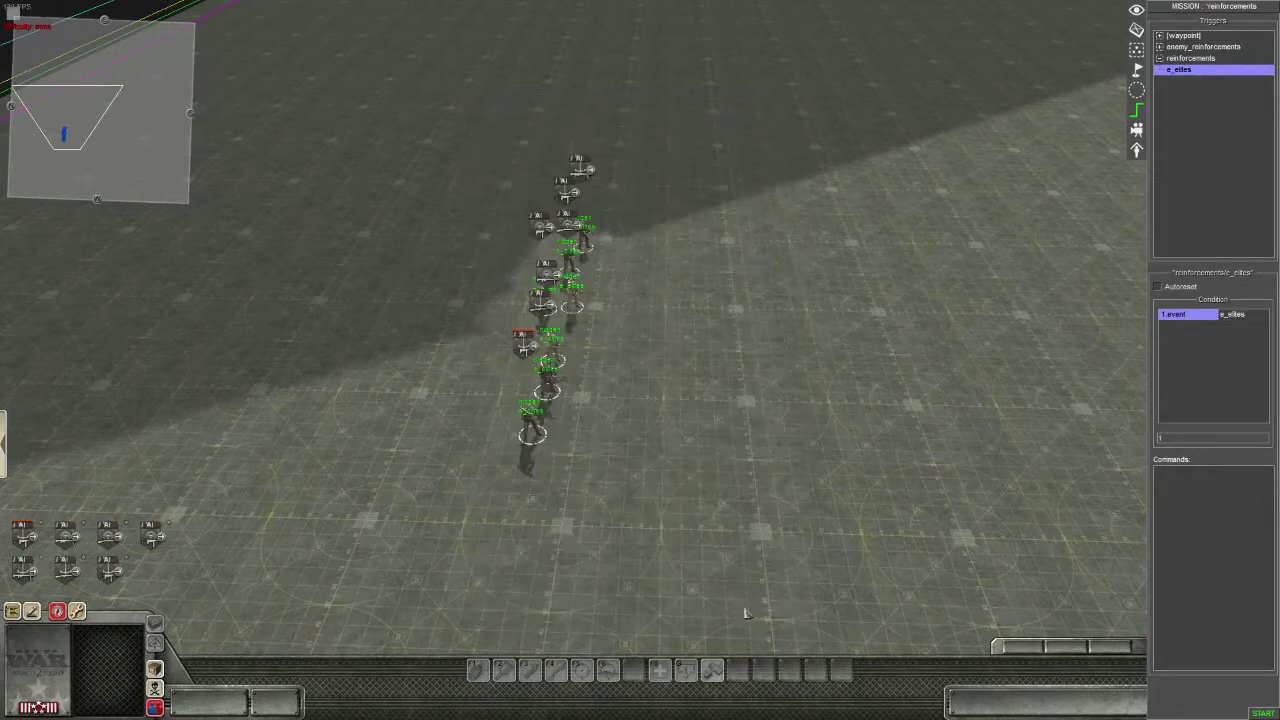
Step: Review the eventStart setting of the e_elites entry in the mission's reinforcement settings
{"action": "key", "text": "alt+e"}
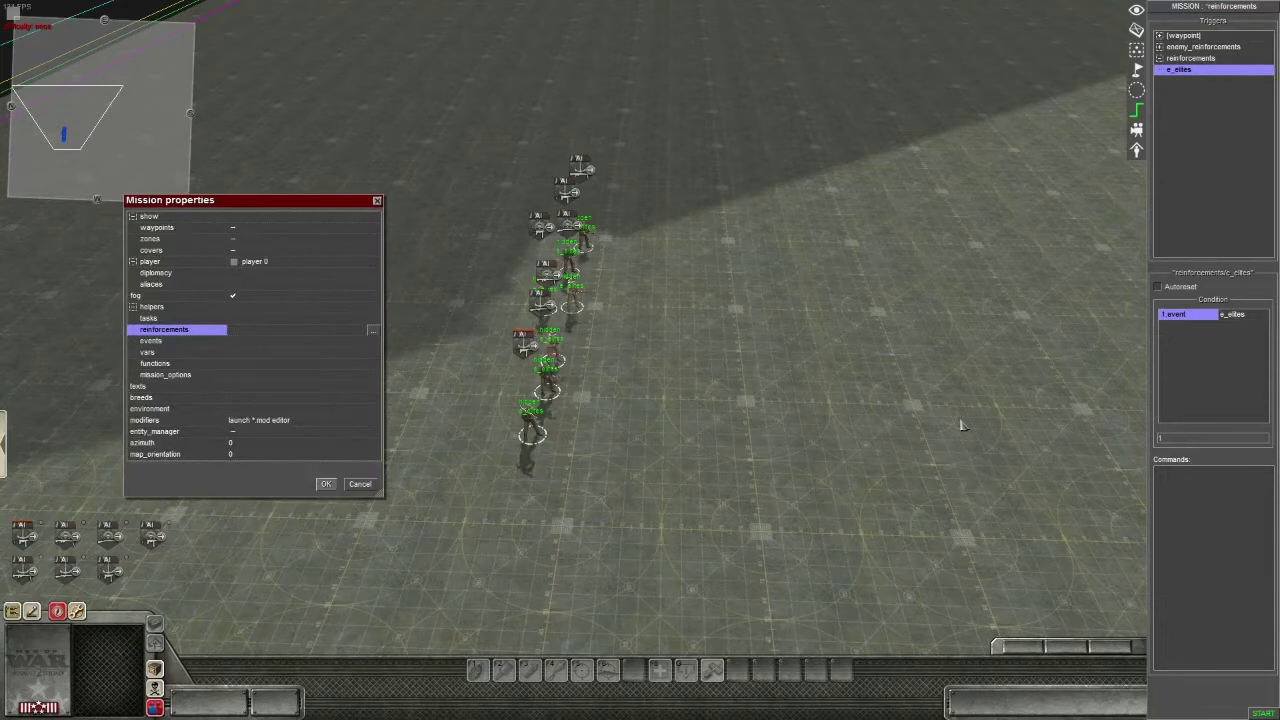
{"action": "left_click", "coordinate": [373, 333]}
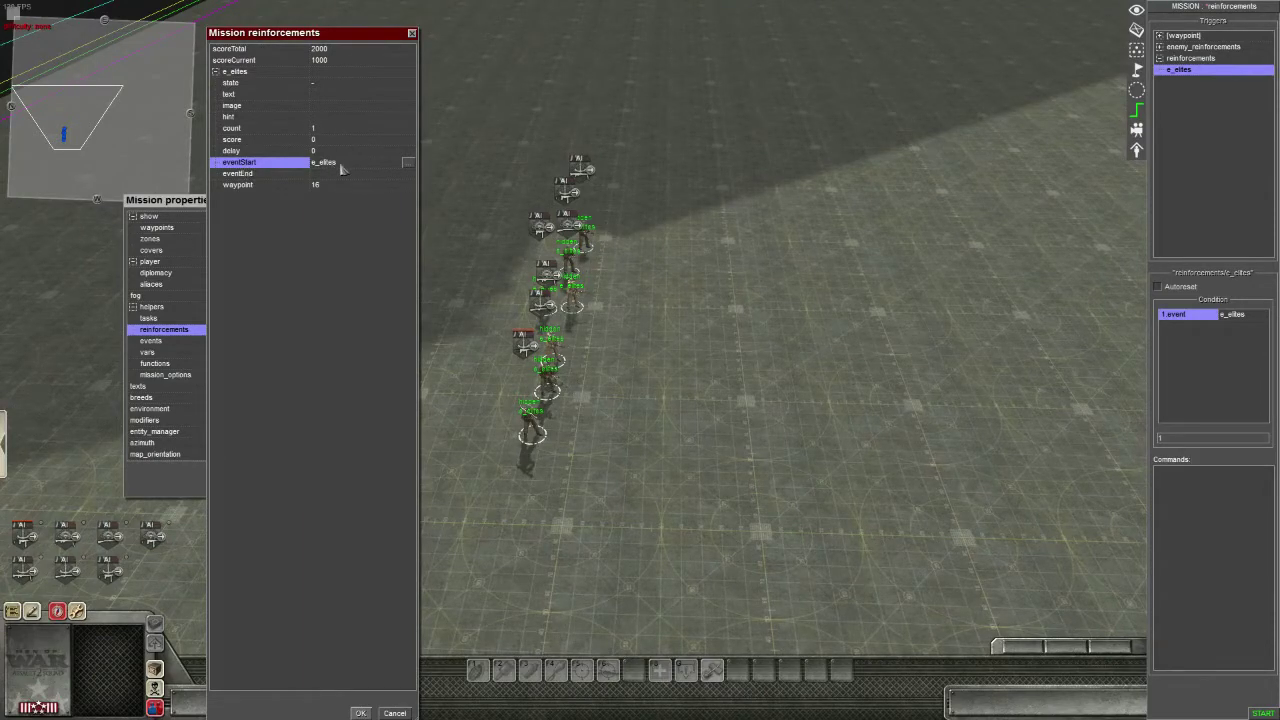
{"action": "left_click", "coordinate": [361, 713]}
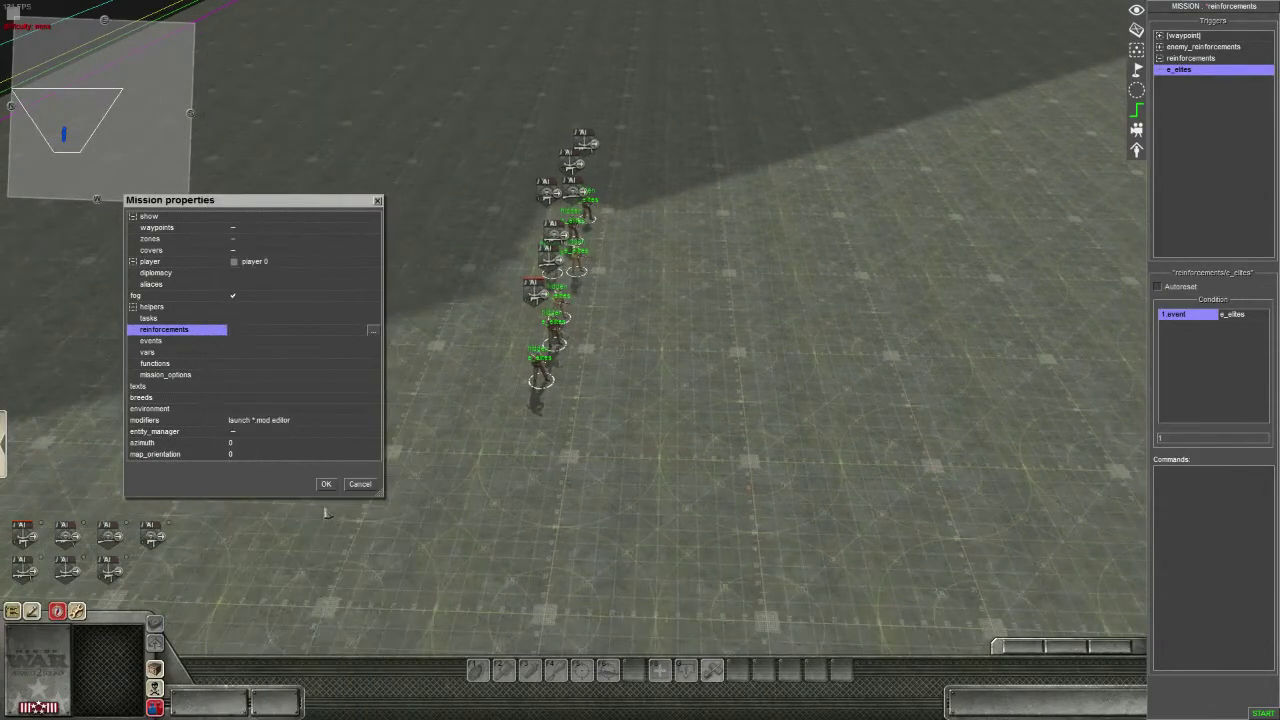
{"action": "left_click", "coordinate": [326, 484]}
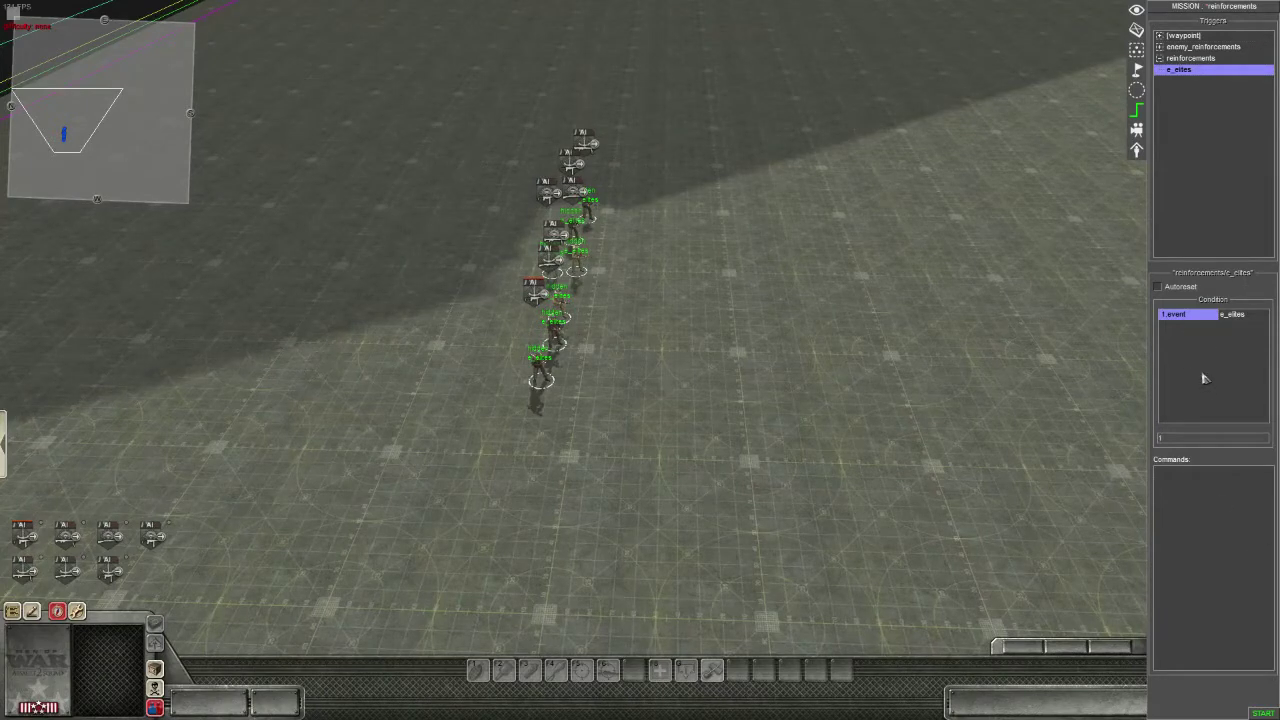
Step: Add a waypoint command to the reinforcements/e_elites trigger, with who set to actor and the actors source set to advanced
{"action": "right_click", "coordinate": [1186, 522]}
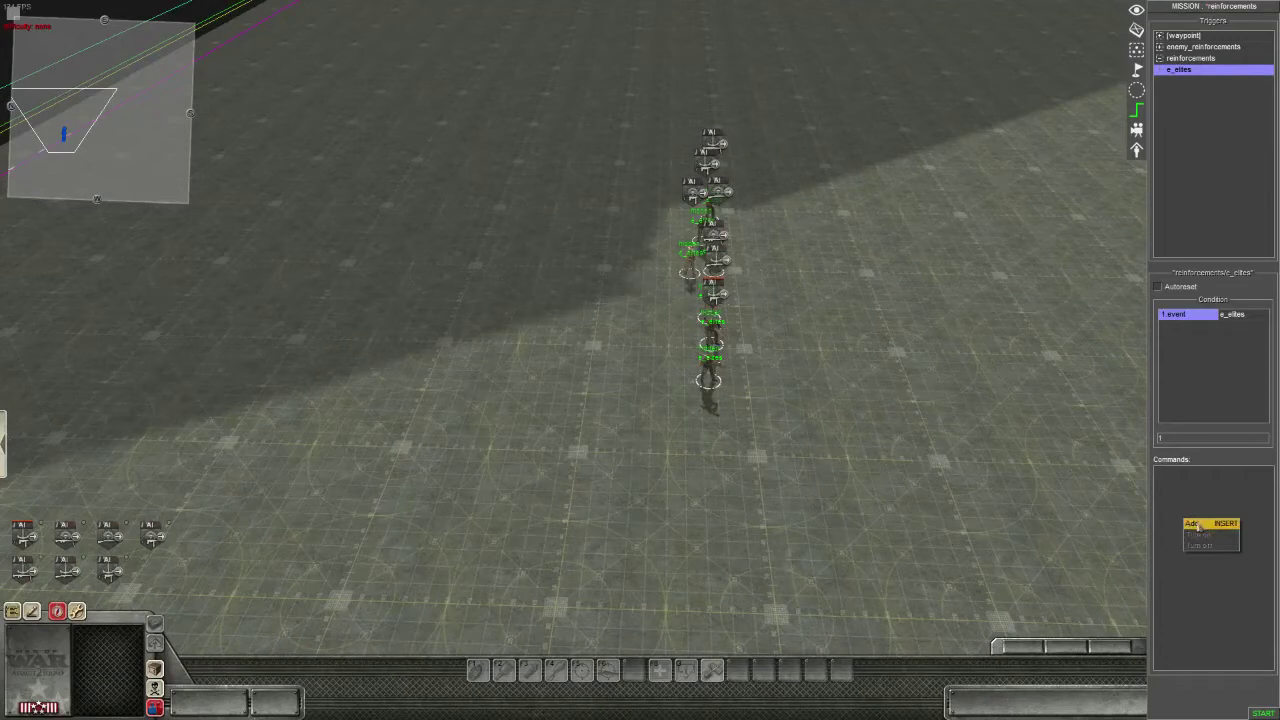
{"action": "left_click", "coordinate": [1199, 525]}
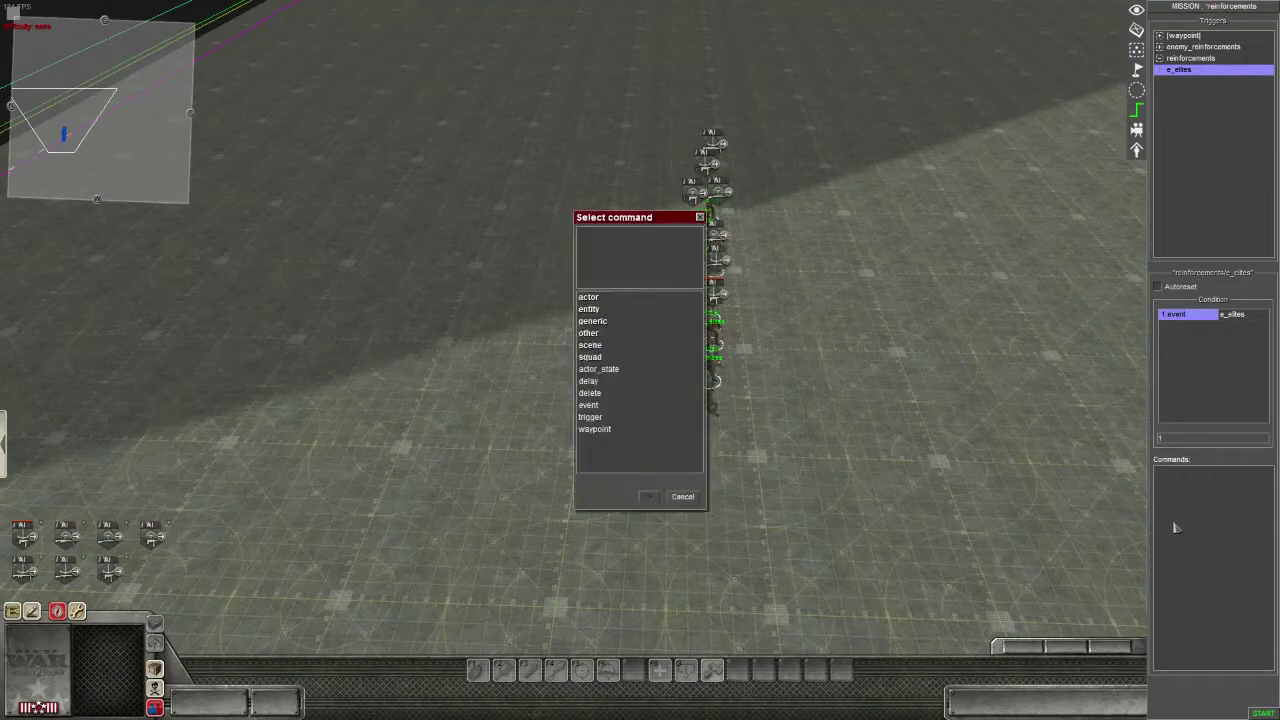
{"action": "left_click", "coordinate": [606, 432]}
{"action": "left_click", "coordinate": [648, 498]}
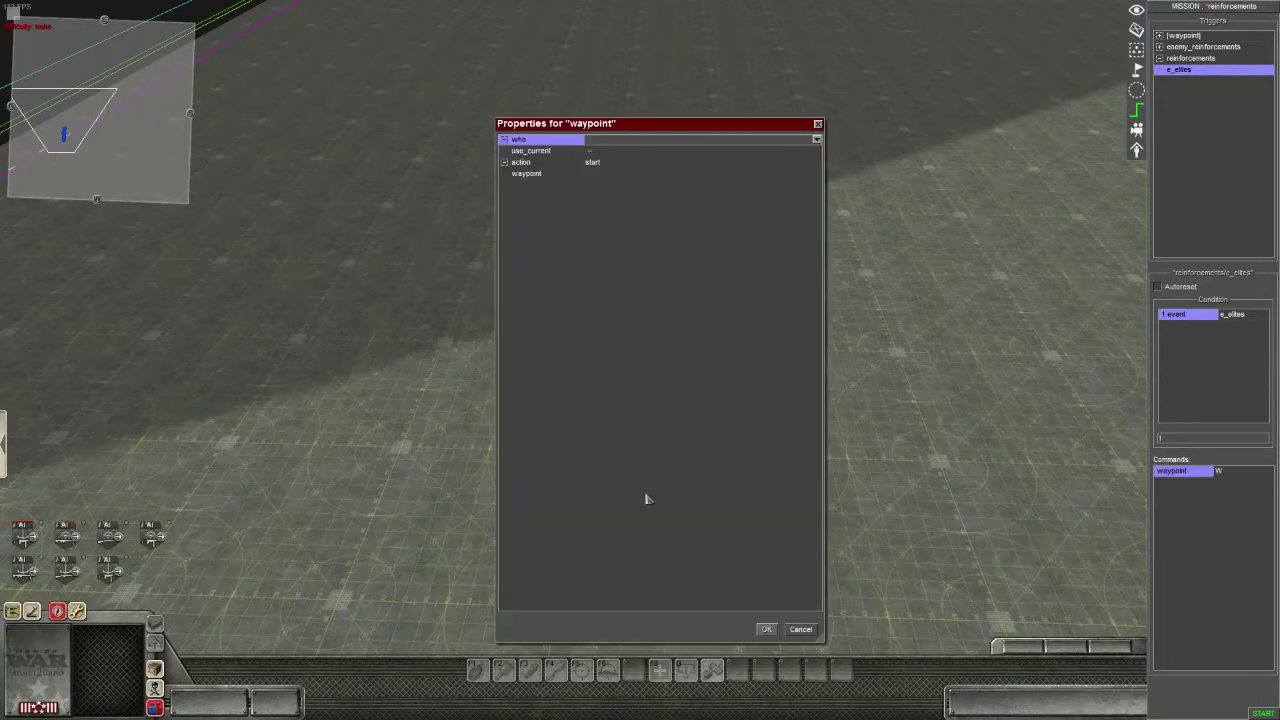
{"action": "left_click", "coordinate": [602, 142]}
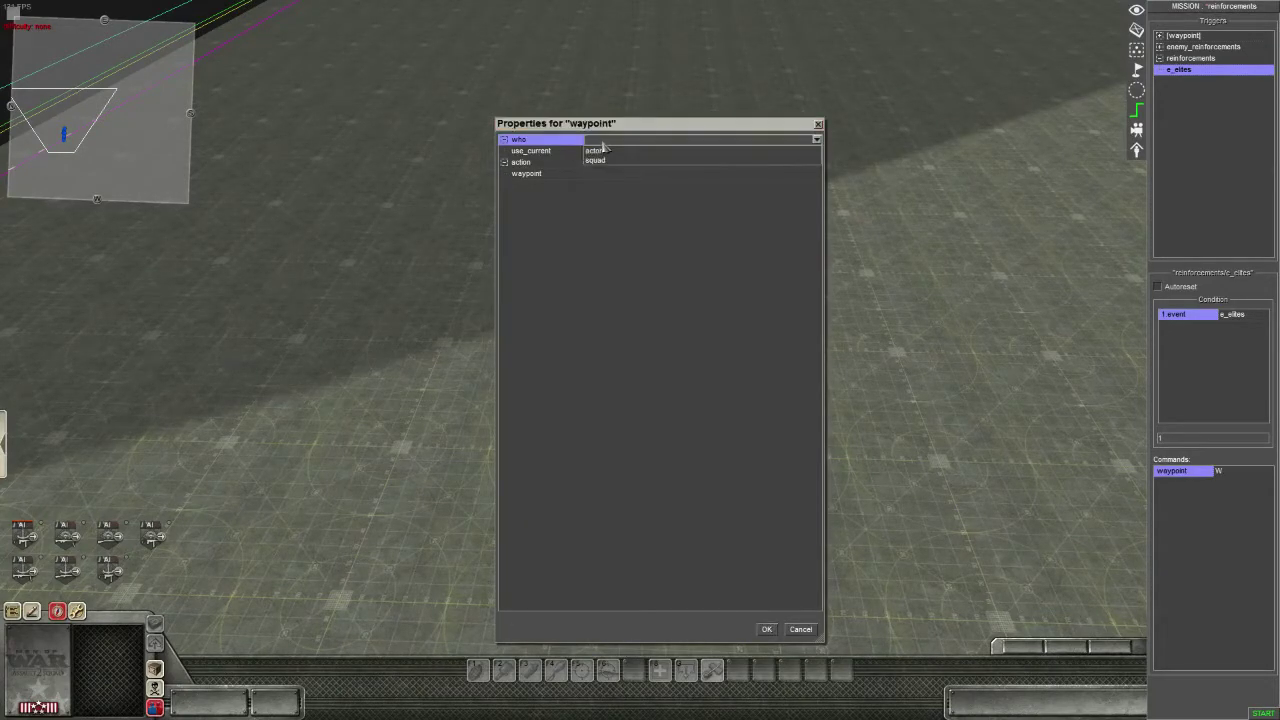
{"action": "left_click", "coordinate": [604, 151]}
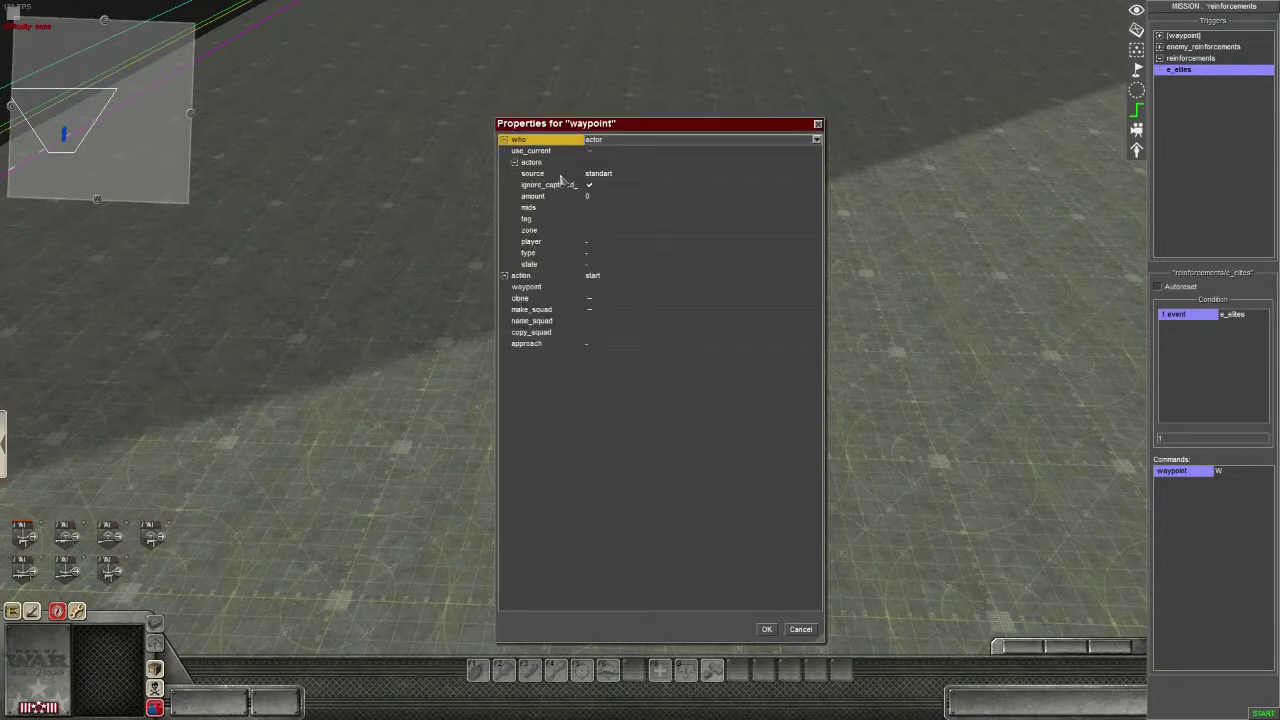
{"action": "left_click", "coordinate": [605, 174]}
{"action": "left_click", "coordinate": [606, 175]}
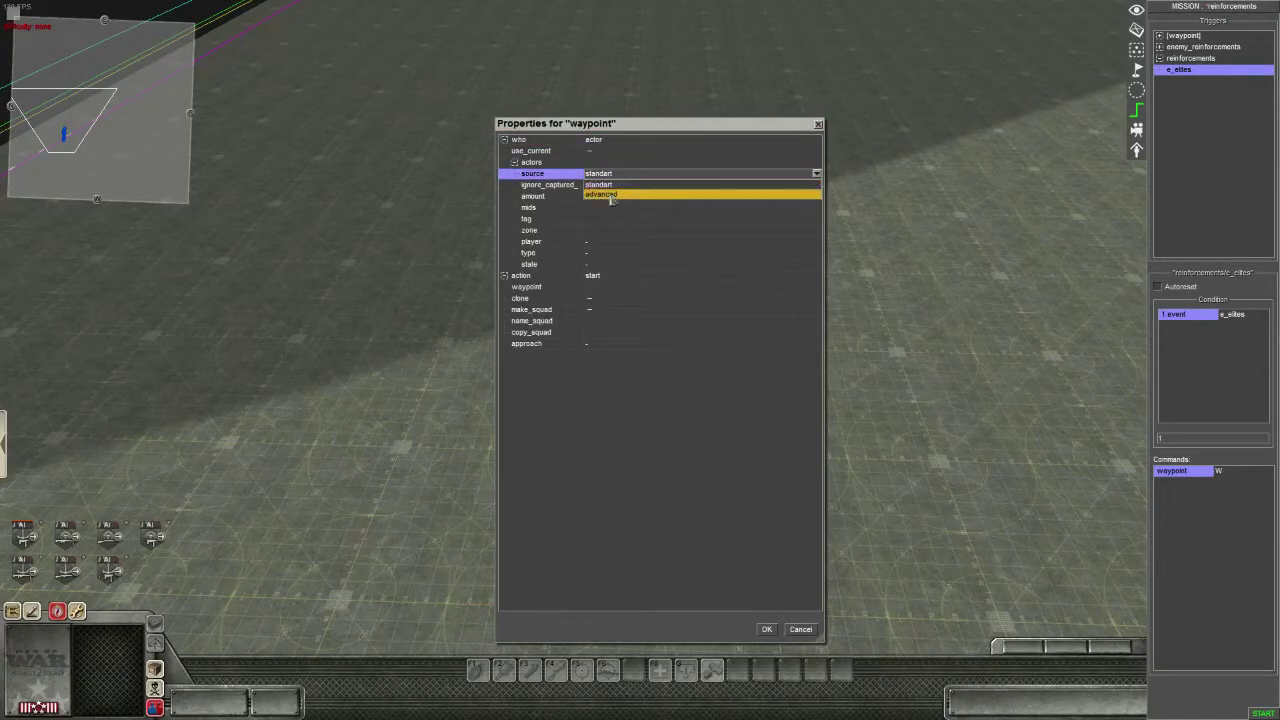
{"action": "left_click", "coordinate": [610, 197]}
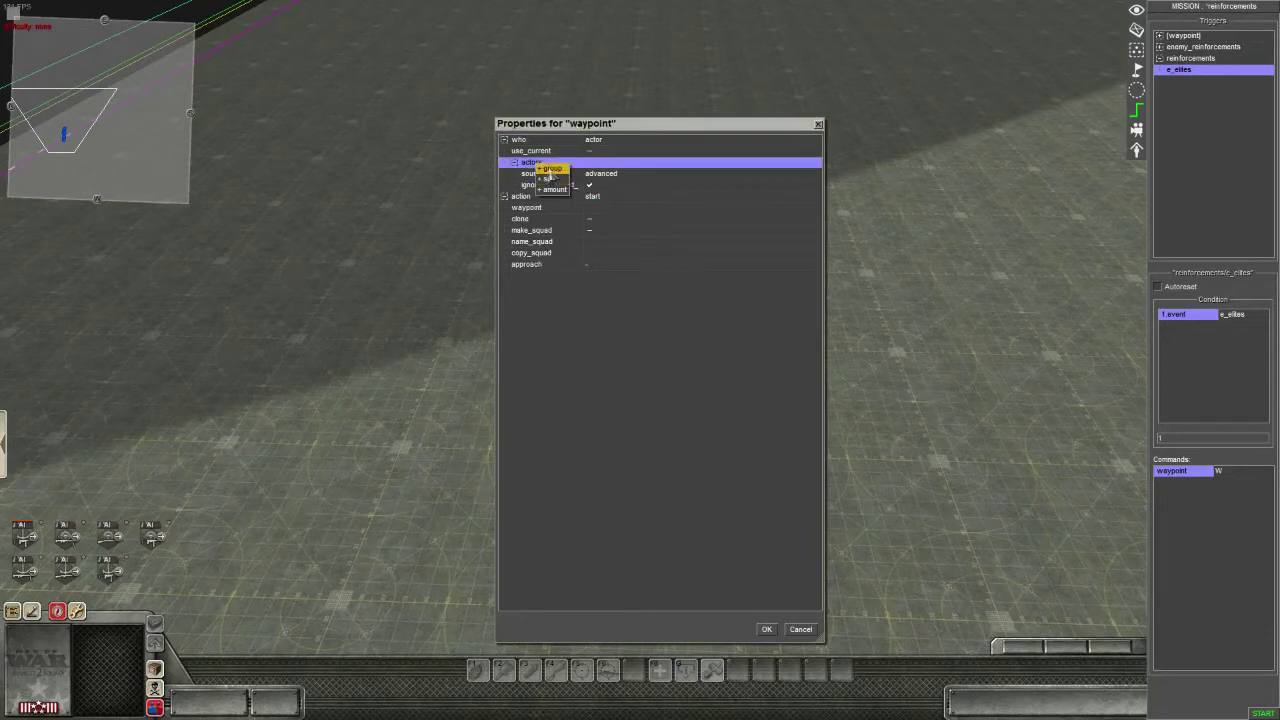
Step: Add a group to the waypoint command's actors that selects units by the tag e_elites
{"action": "left_click", "coordinate": [550, 174]}
{"action": "left_click", "coordinate": [557, 207]}
{"action": "left_click", "coordinate": [558, 208]}
{"action": "left_click", "coordinate": [565, 224]}
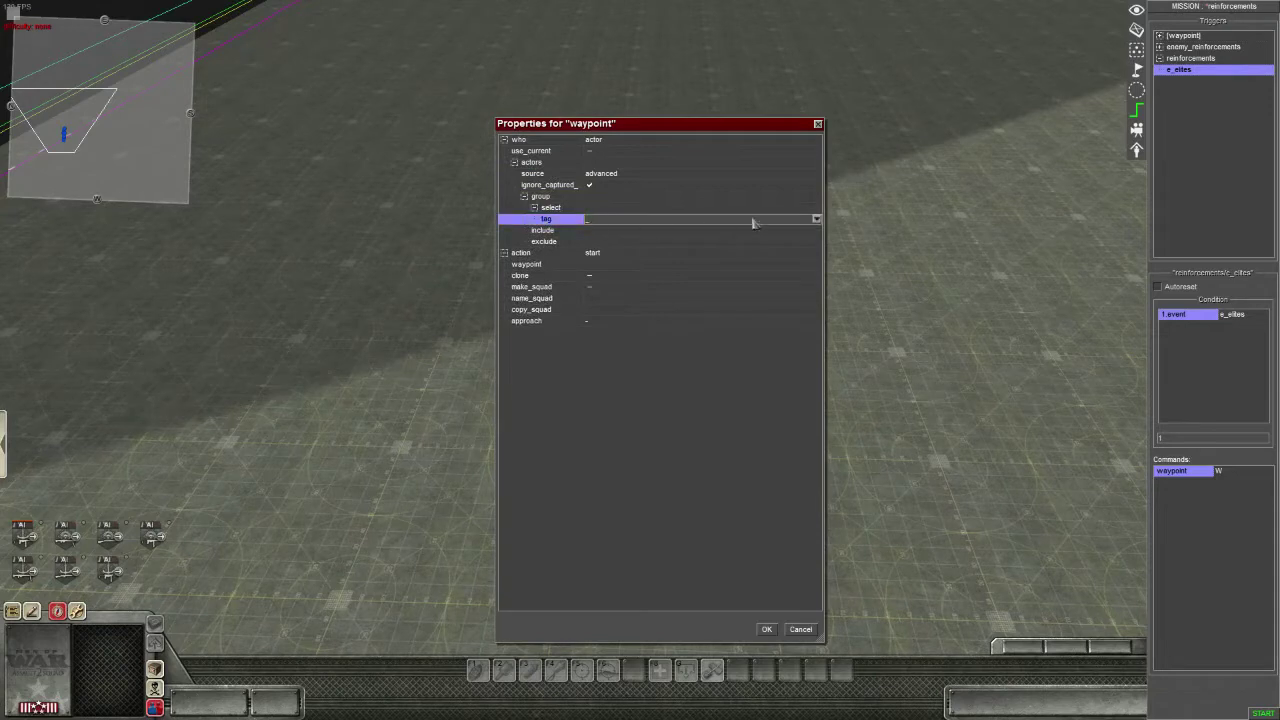
{"action": "left_click", "coordinate": [817, 220]}
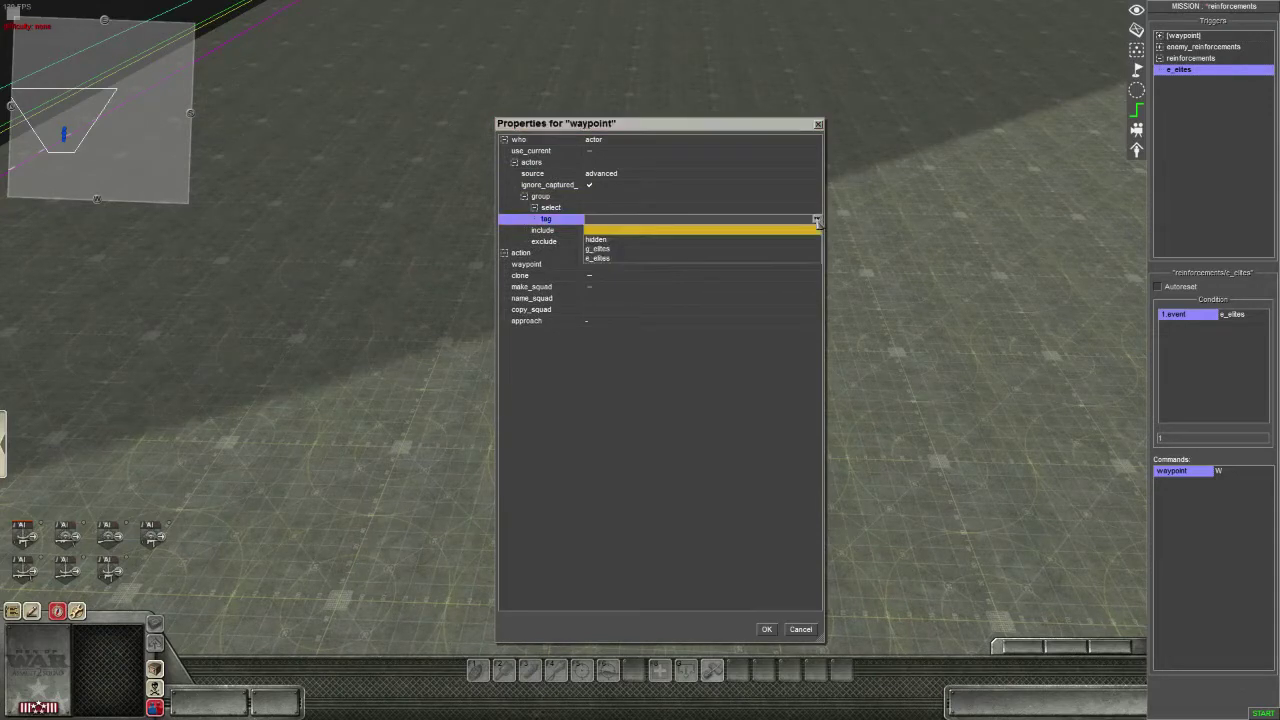
{"action": "left_click", "coordinate": [606, 259]}
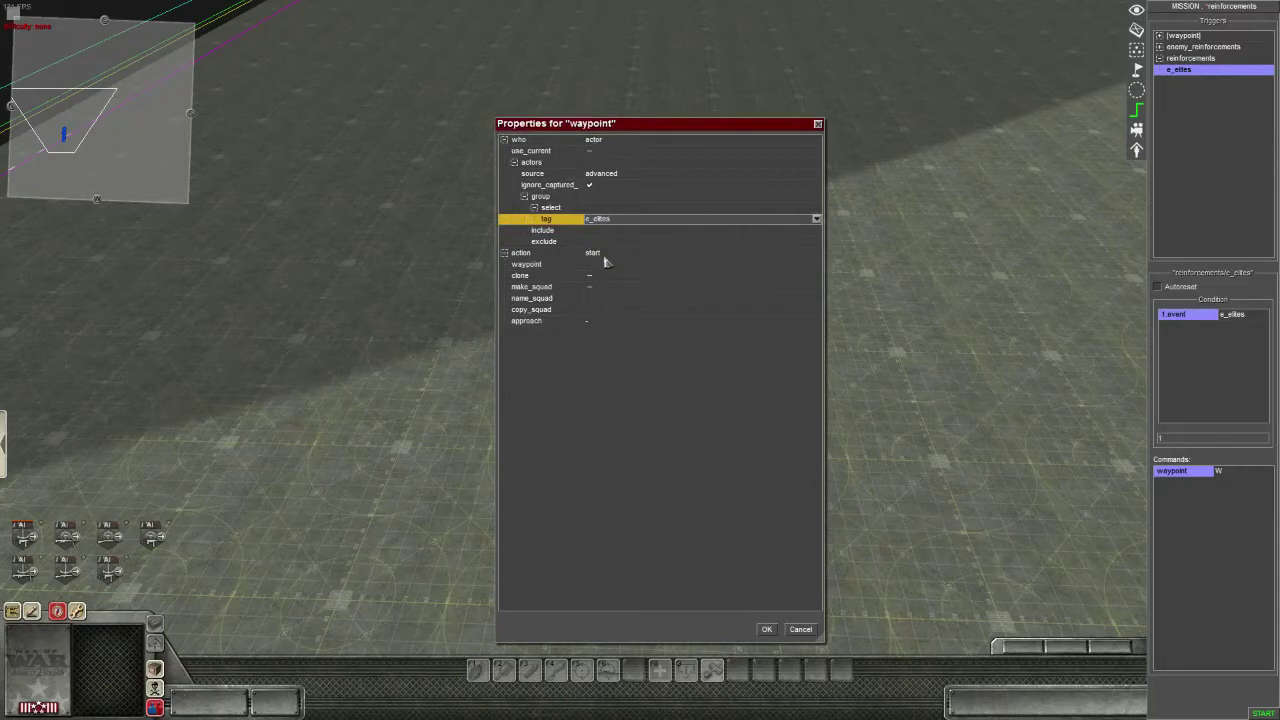
Step: Add an include filter to the actor group using the tag hidden
{"action": "left_click", "coordinate": [545, 231]}
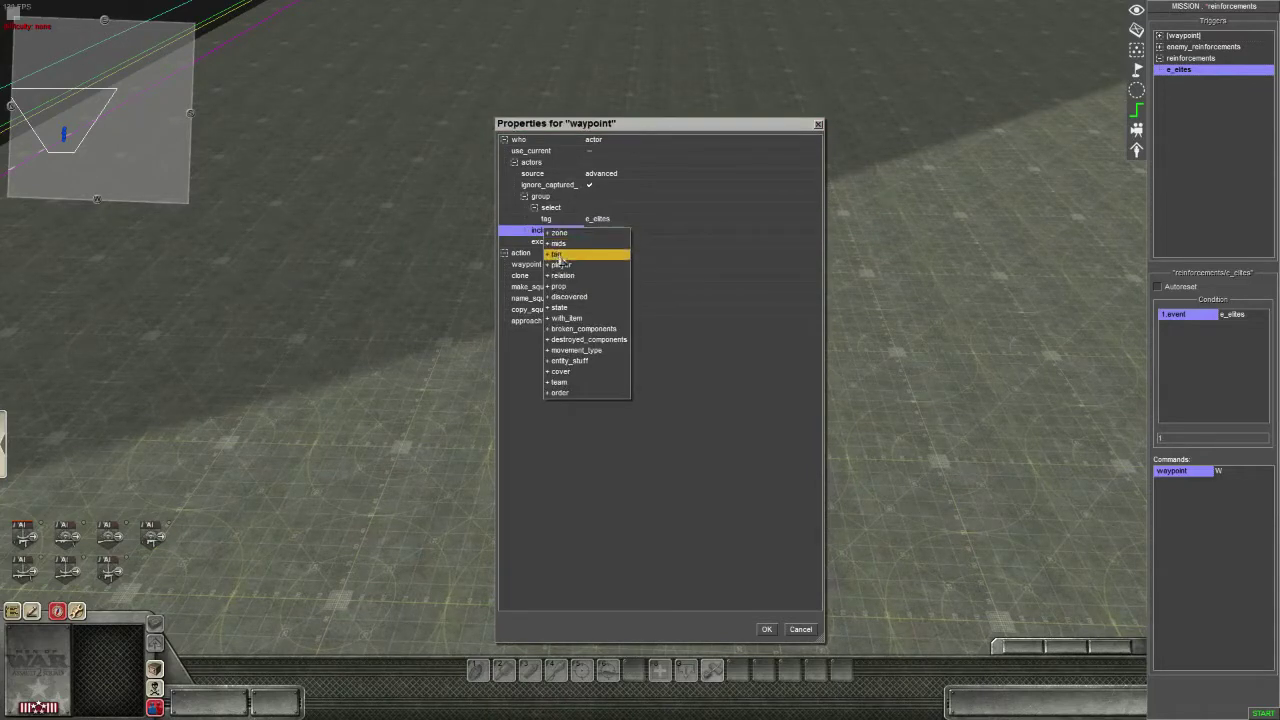
{"action": "left_click", "coordinate": [557, 254]}
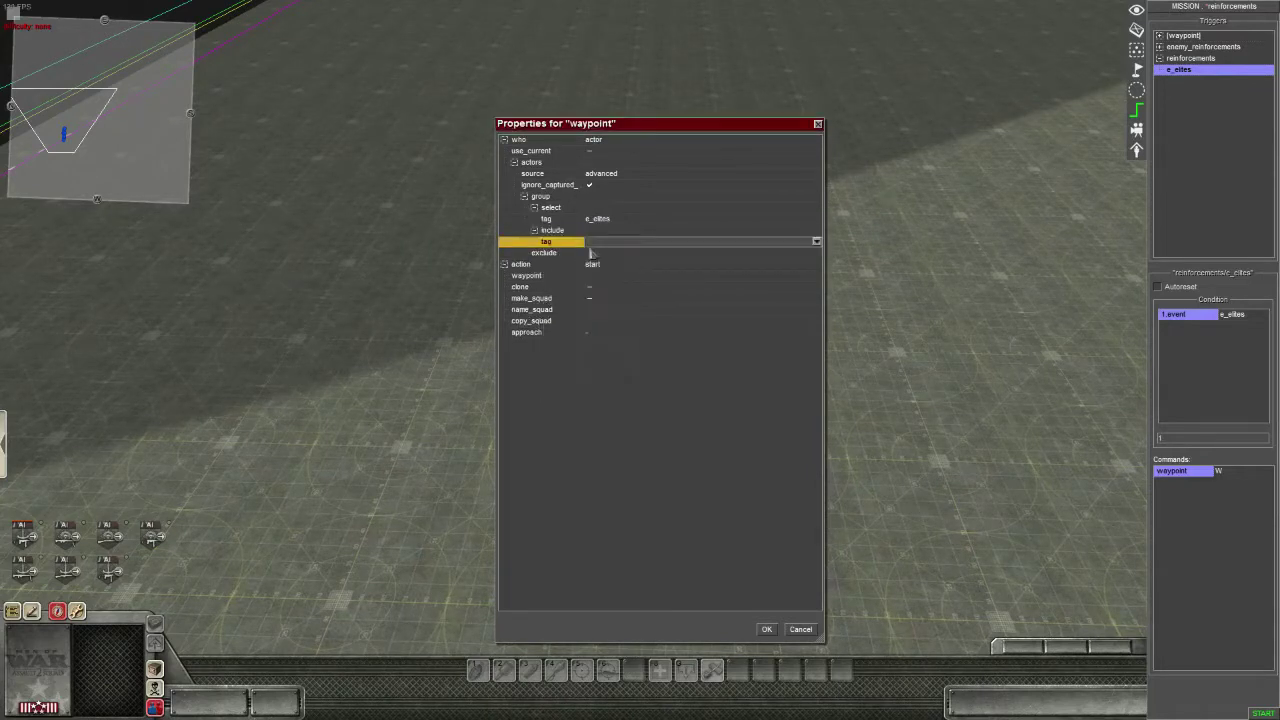
{"action": "left_click", "coordinate": [817, 243]}
{"action": "left_click", "coordinate": [606, 267]}
Step: Set the command's waypoint to 16, enable clone and make_squad, and set approach to safe teleport & rotate
{"action": "left_click", "coordinate": [599, 277]}
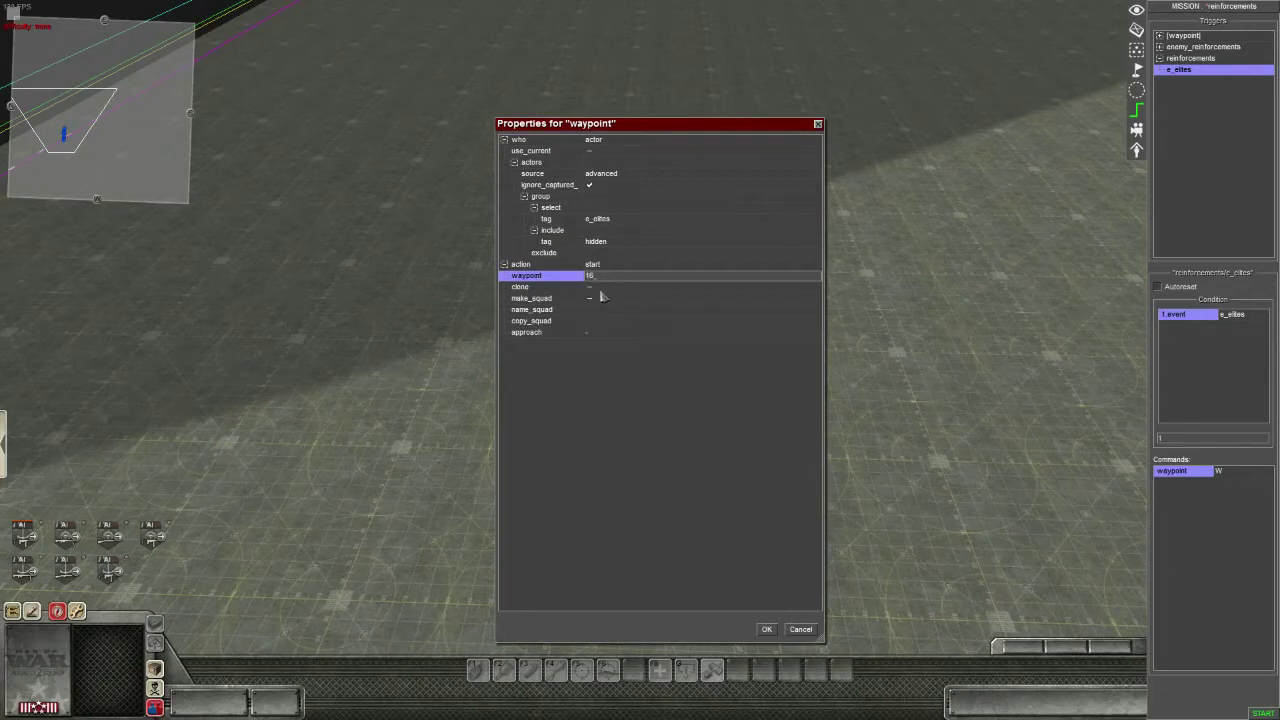
{"action": "left_click", "coordinate": [589, 287]}
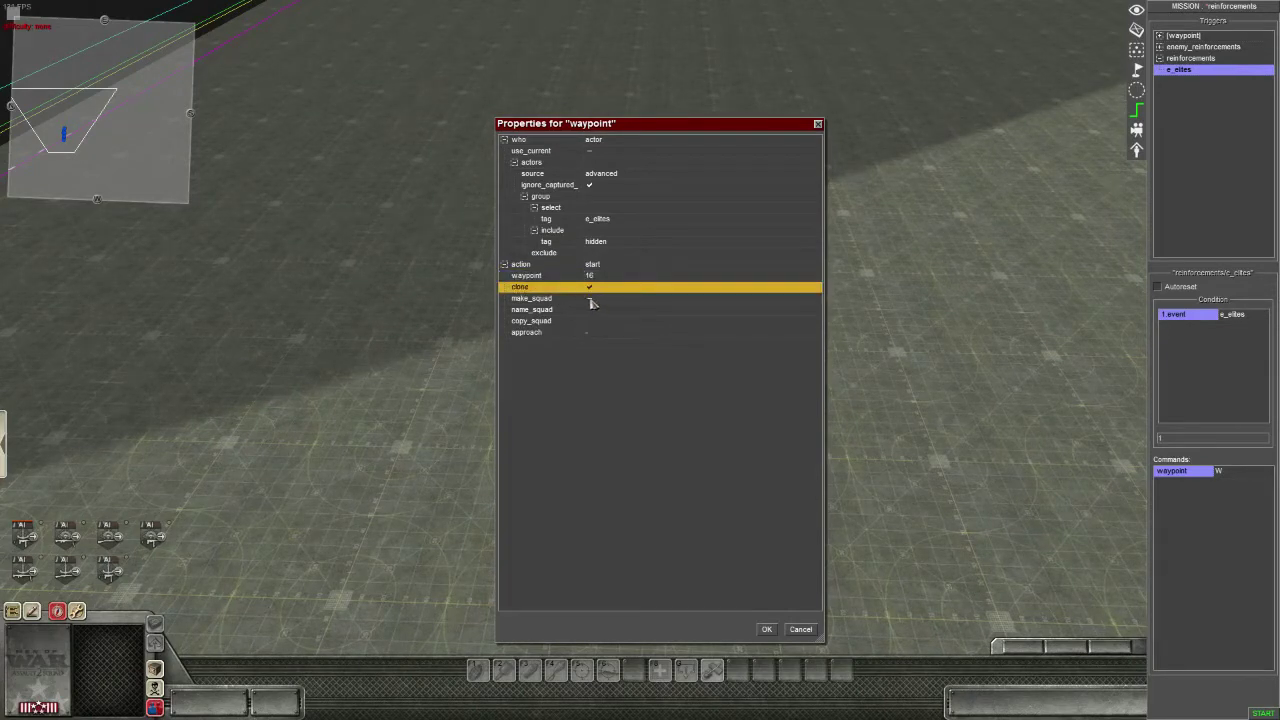
{"action": "left_click", "coordinate": [590, 299]}
{"action": "left_click", "coordinate": [601, 334]}
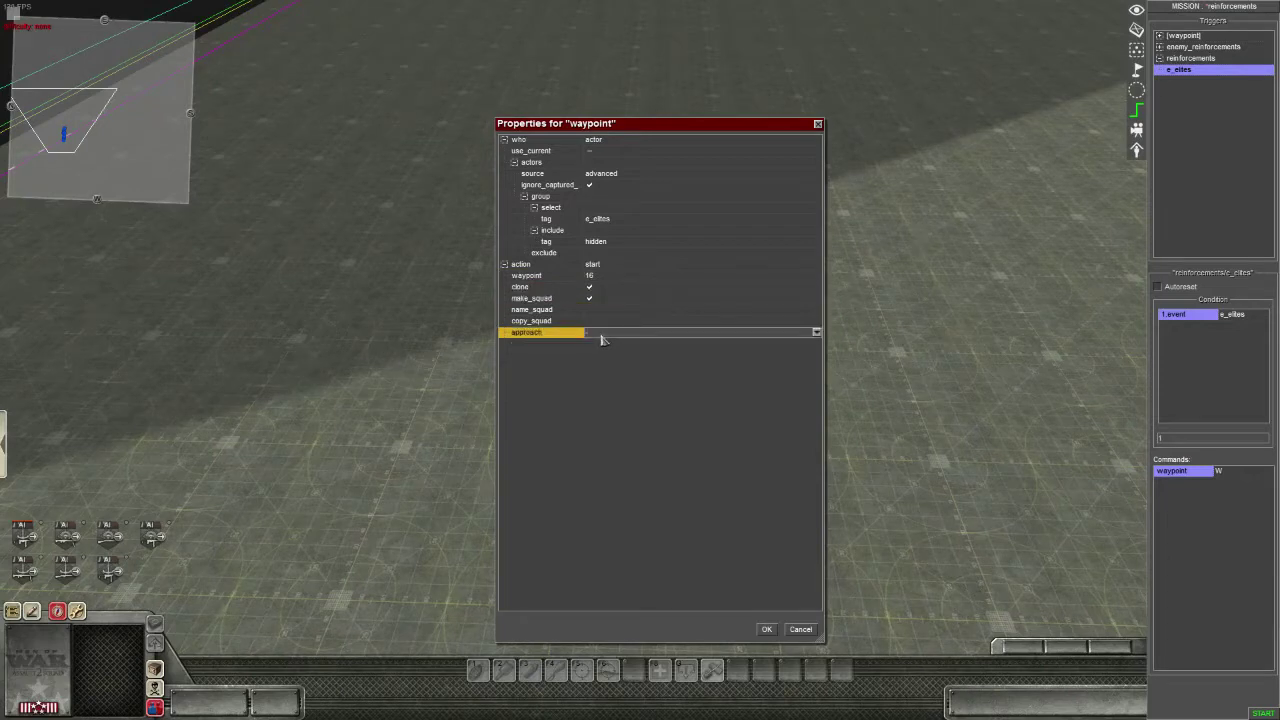
{"action": "left_click", "coordinate": [601, 334]}
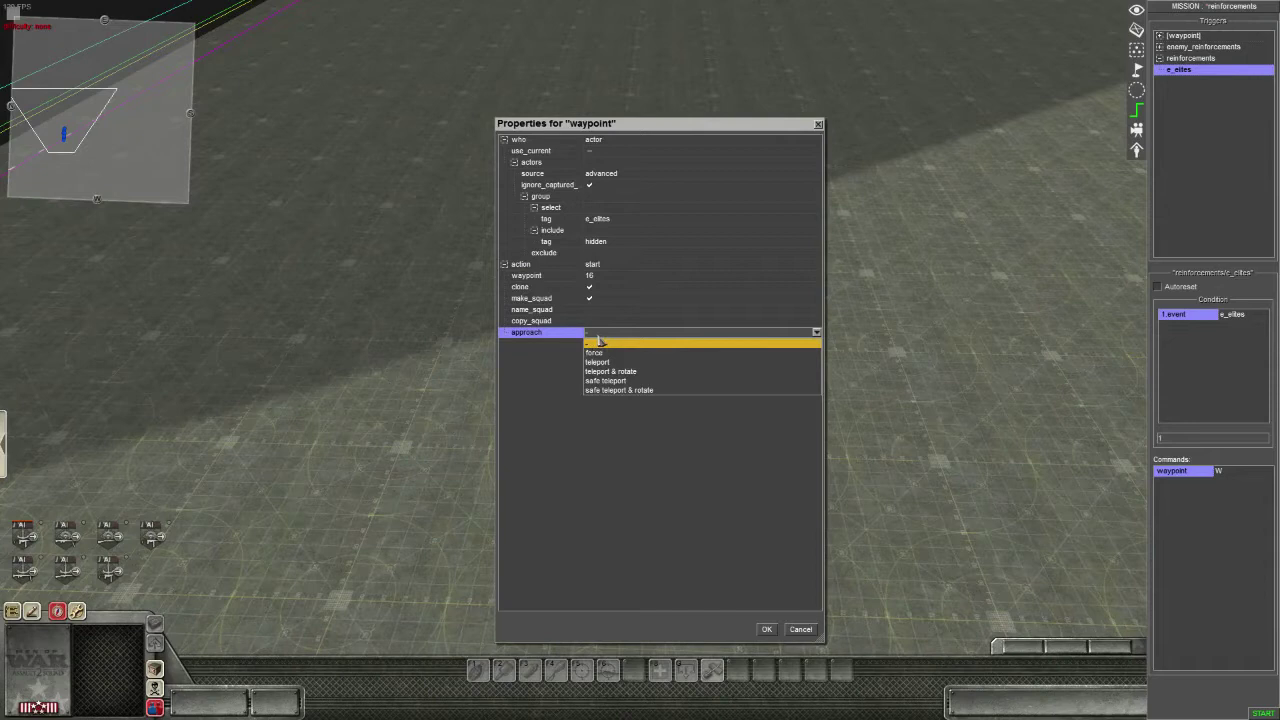
{"action": "left_click", "coordinate": [601, 390]}
{"action": "left_click", "coordinate": [766, 629]}
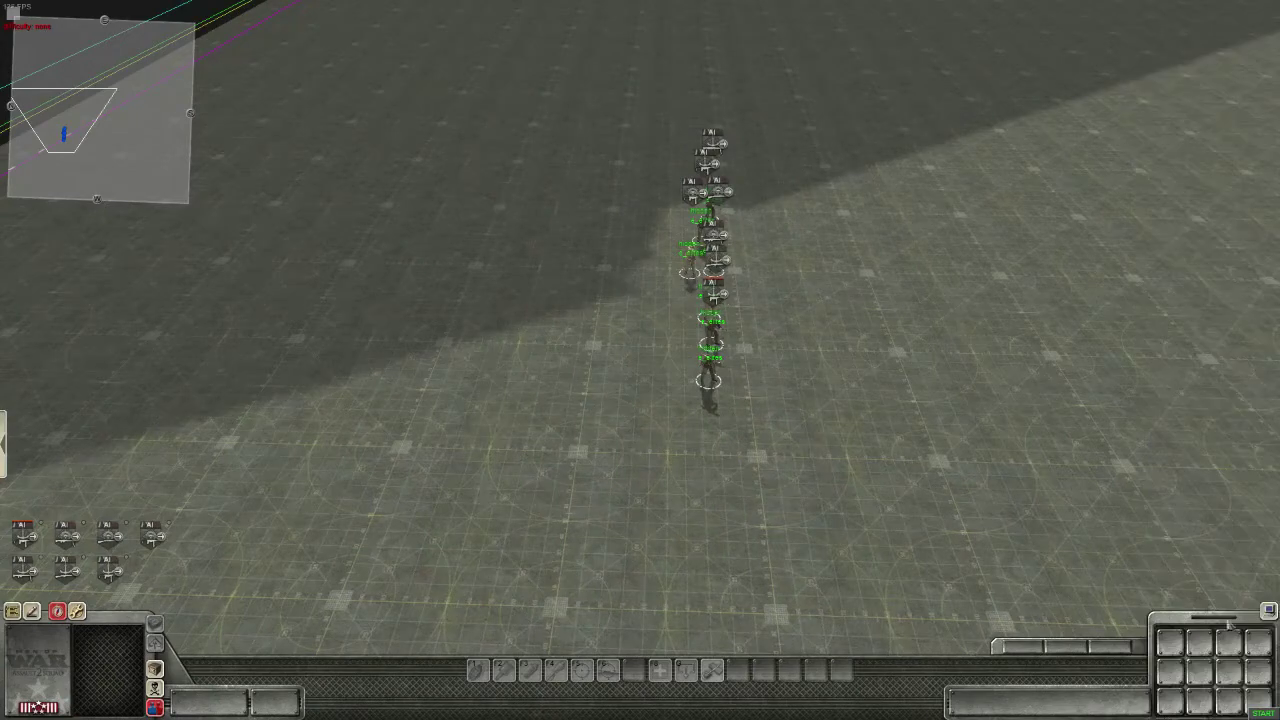
Step: Test-run the mission with the elite reinforcements and recheck the e_elites entry in the mission's reinforcement settings
{"action": "left_click", "coordinate": [1258, 712]}
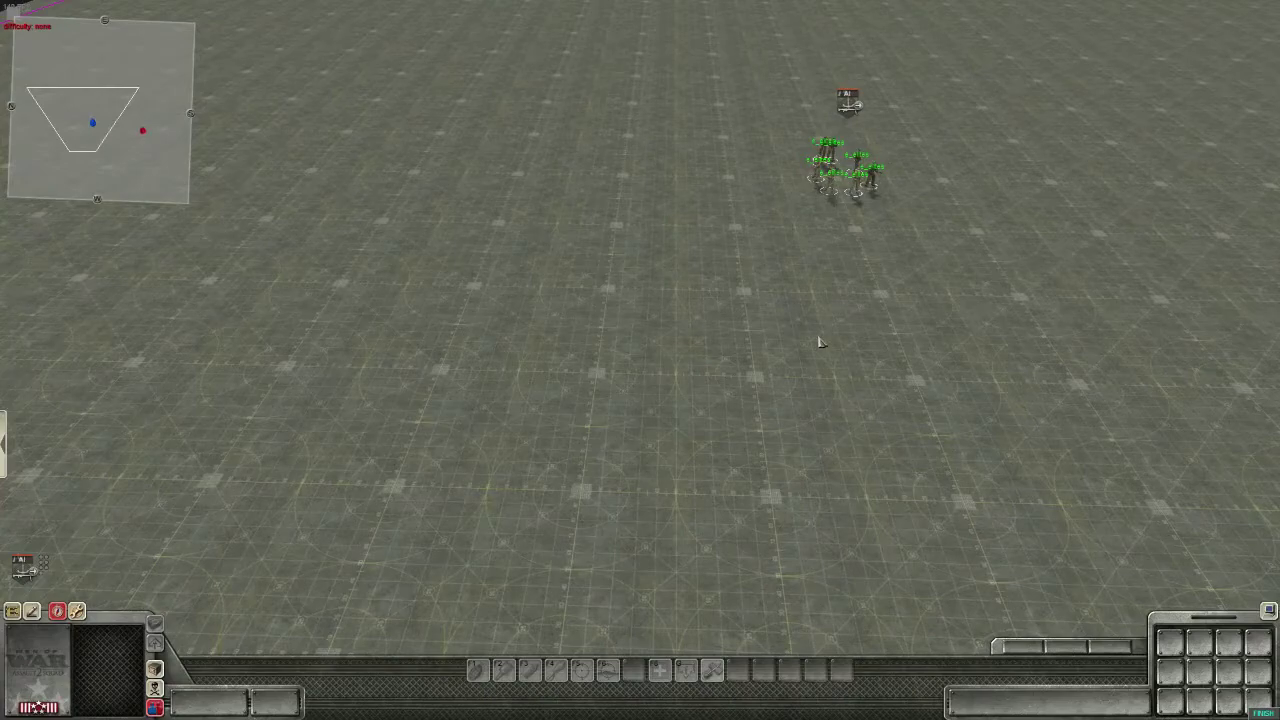
{"action": "left_click", "coordinate": [1263, 713]}
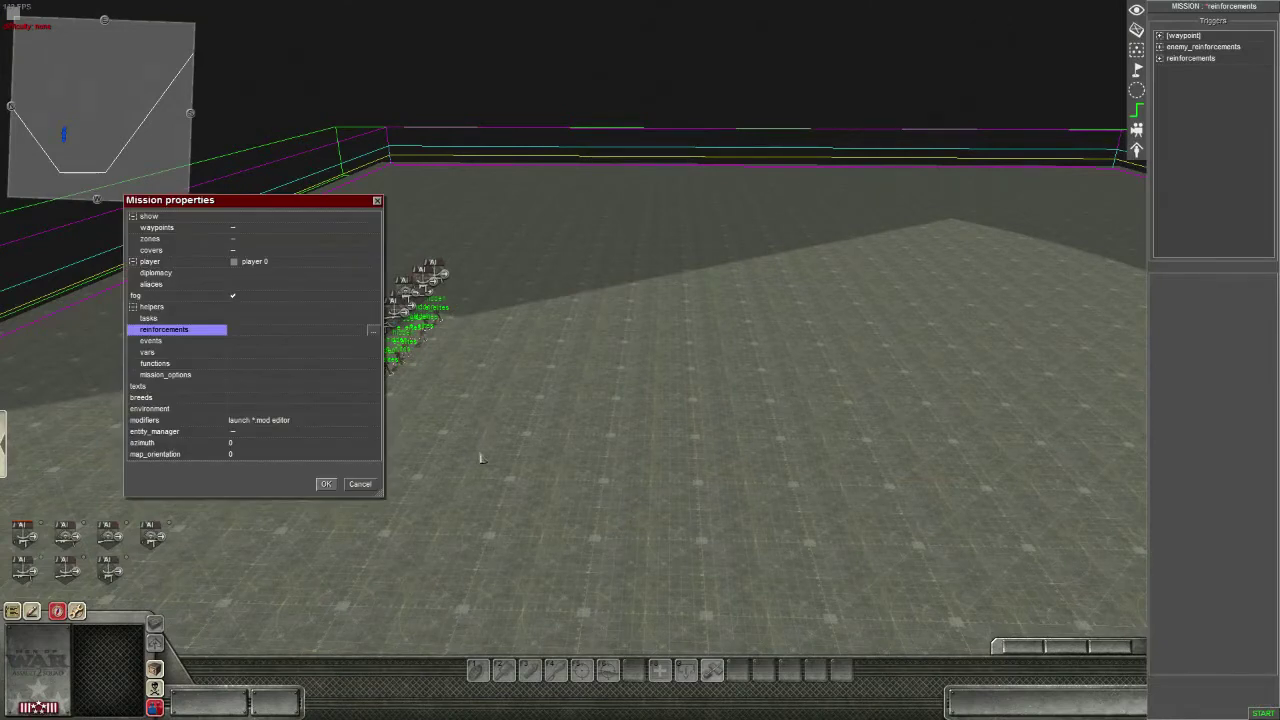
{"action": "left_click", "coordinate": [372, 330]}
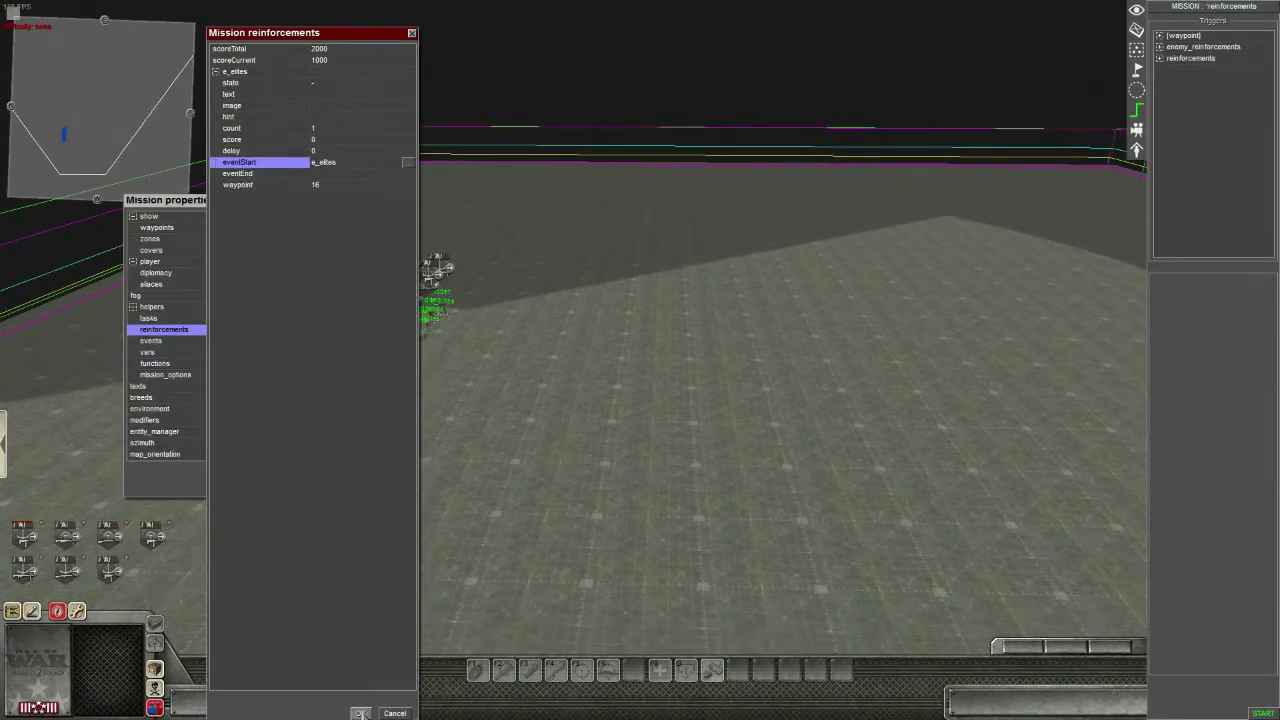
{"action": "left_click", "coordinate": [361, 713]}
{"action": "left_click", "coordinate": [326, 487]}
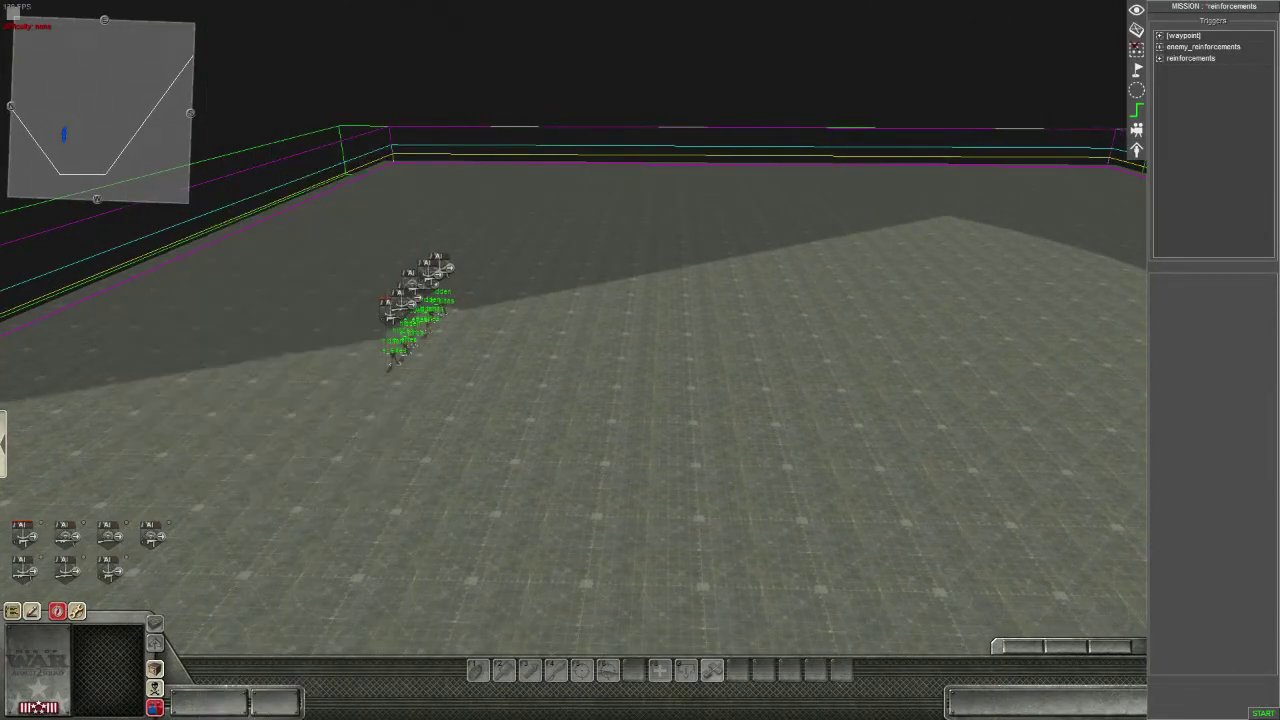
Step: Reset the approach option to blank in the waypoint command of the reinforcements/e_elites trigger
{"action": "left_click", "coordinate": [1160, 60]}
{"action": "left_click", "coordinate": [1186, 71]}
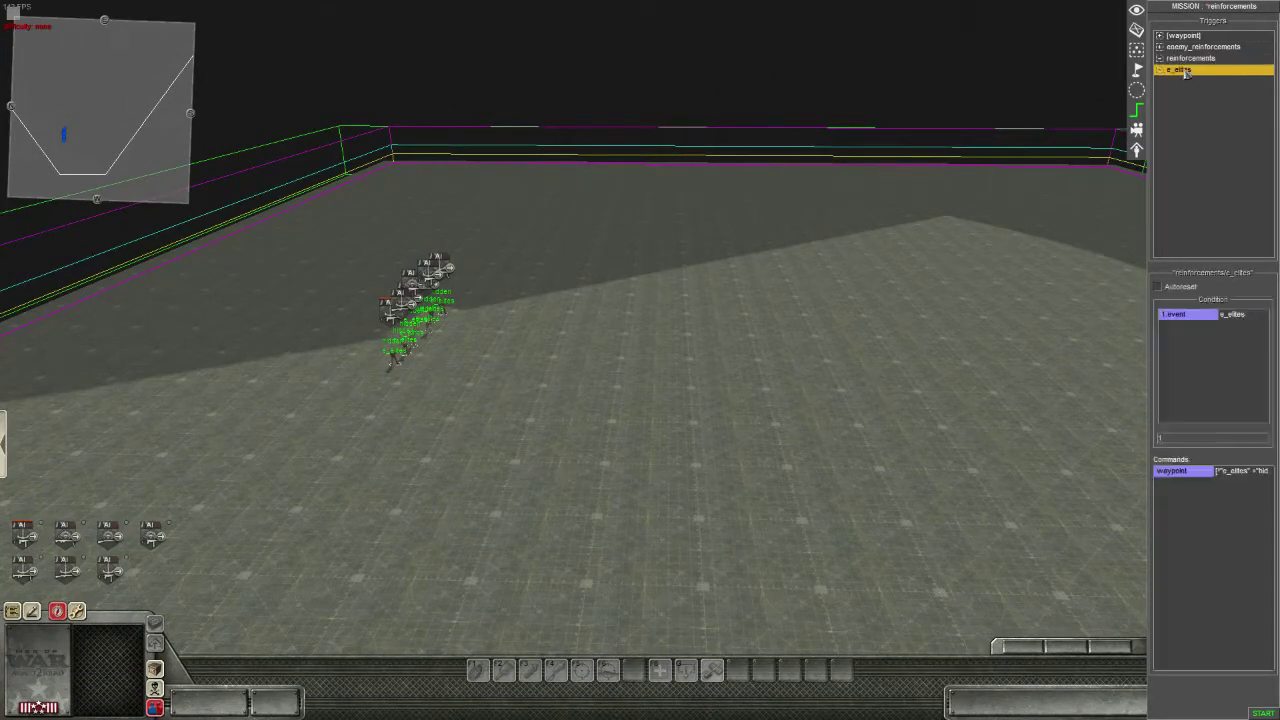
{"action": "double_click", "coordinate": [1180, 473]}
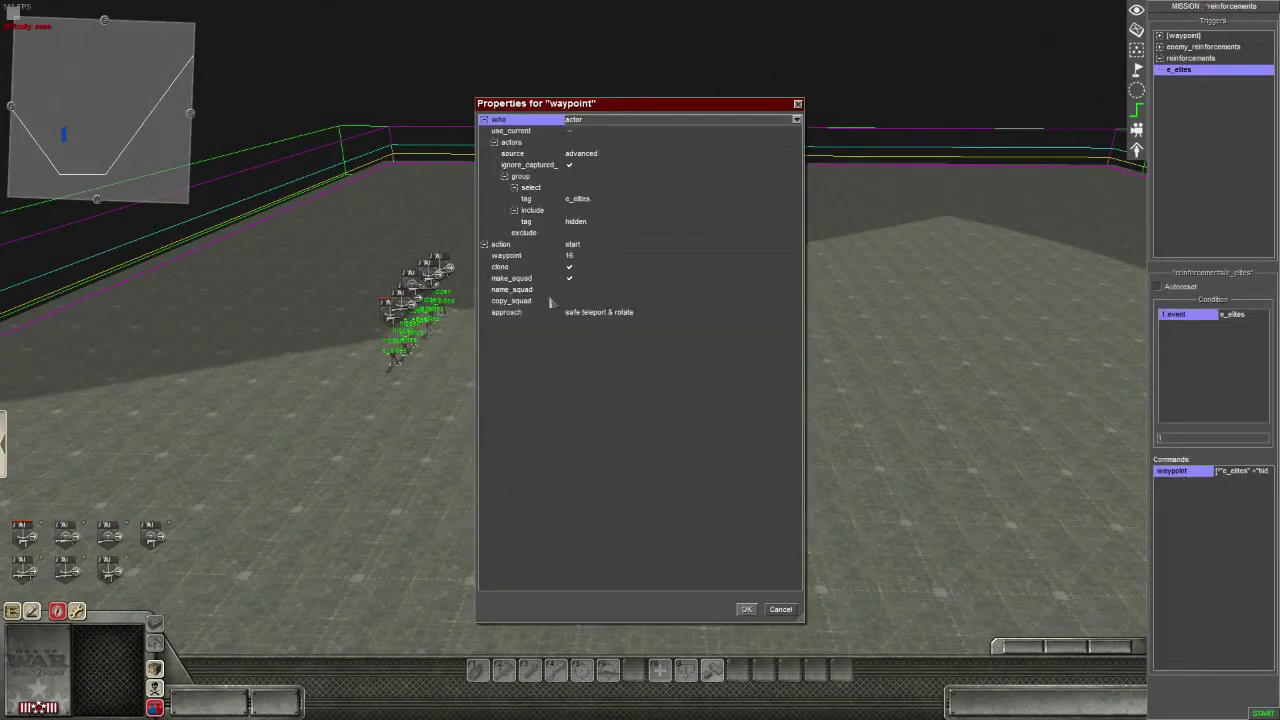
{"action": "left_click", "coordinate": [636, 314]}
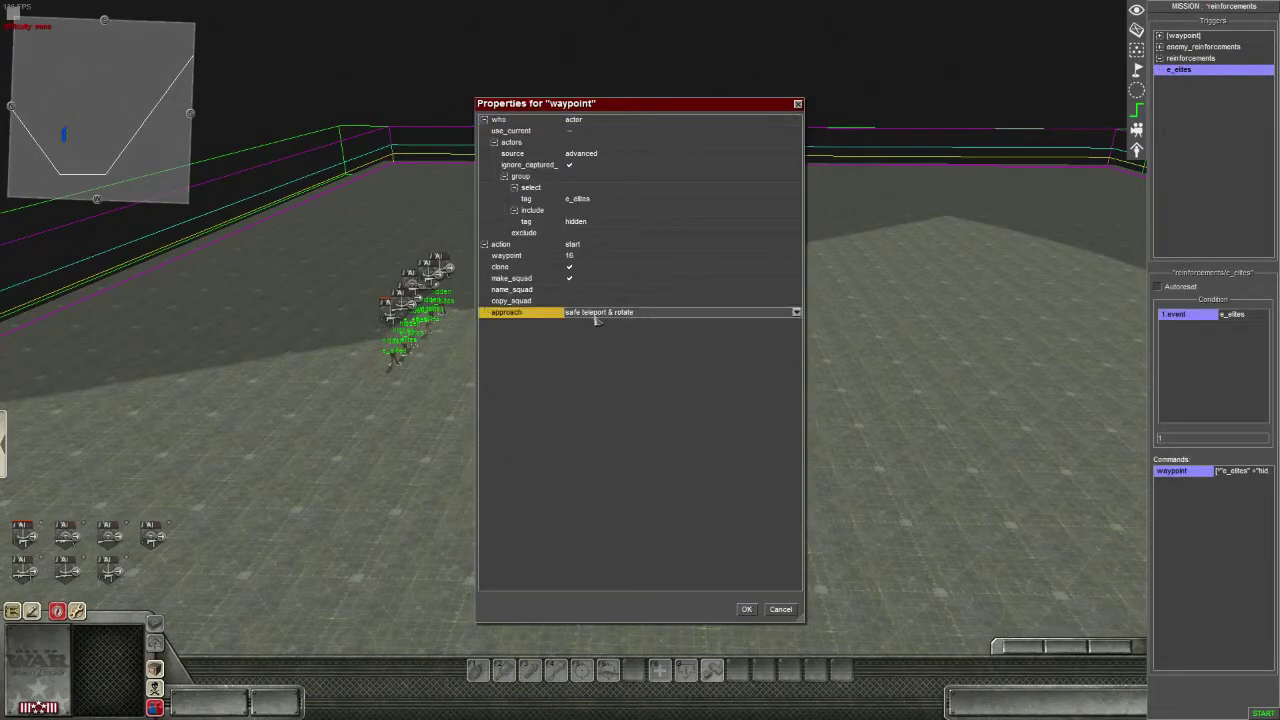
{"action": "left_click", "coordinate": [797, 313]}
{"action": "left_click", "coordinate": [571, 331]}
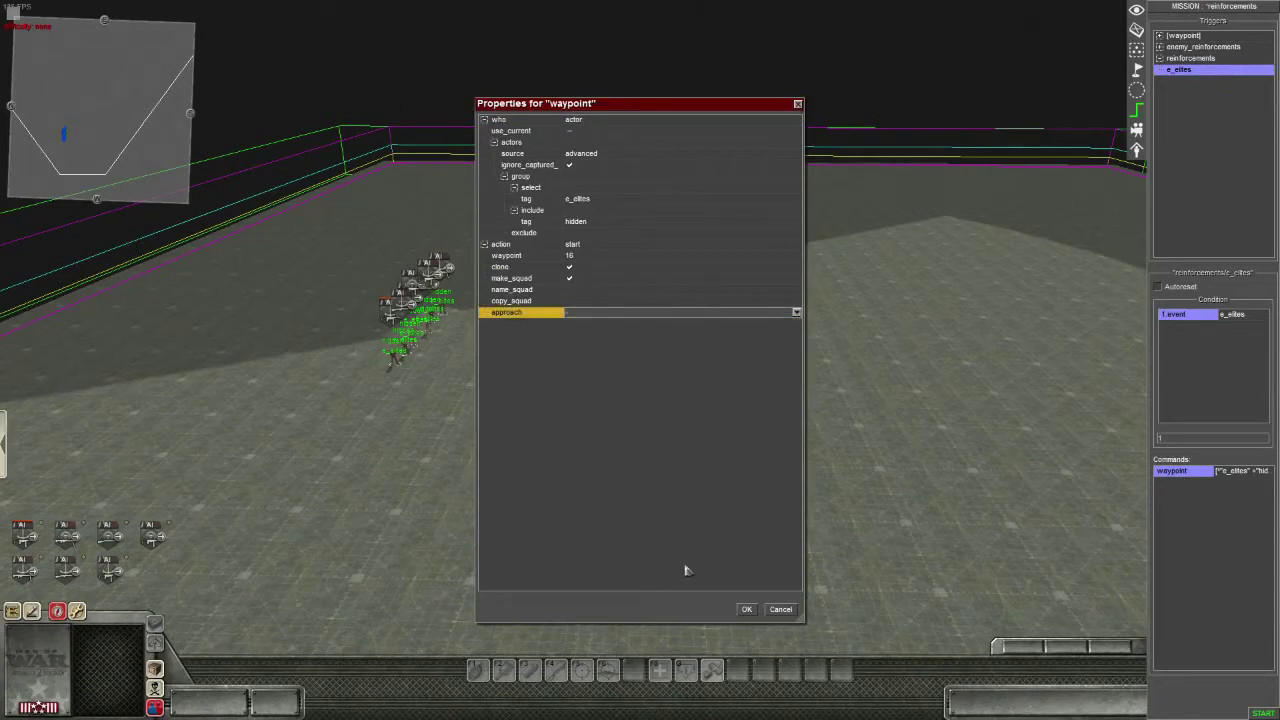
{"action": "left_click", "coordinate": [746, 609]}
Step: Run the mission again to test how the e_elites reinforcements arrive, and end the test
{"action": "left_click", "coordinate": [1262, 713]}
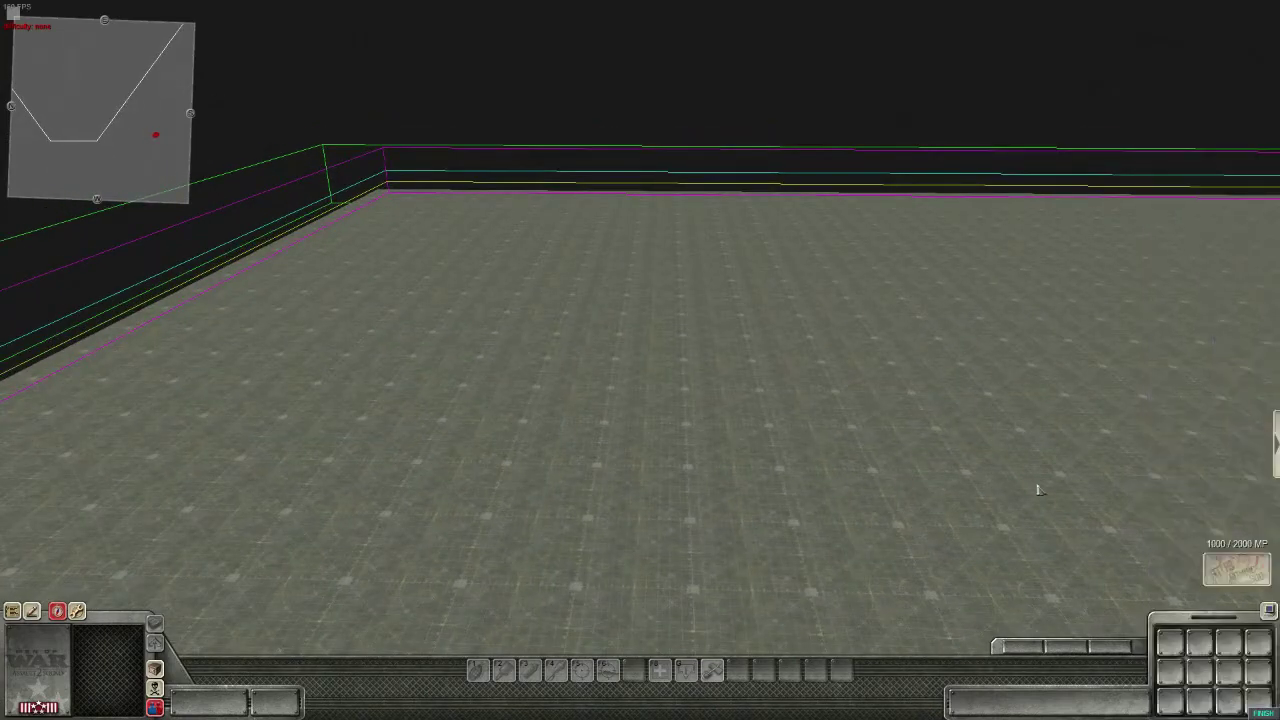
{"action": "middle_click_drag", "start_coordinate": [773, 266], "coordinate": [976, 166]}
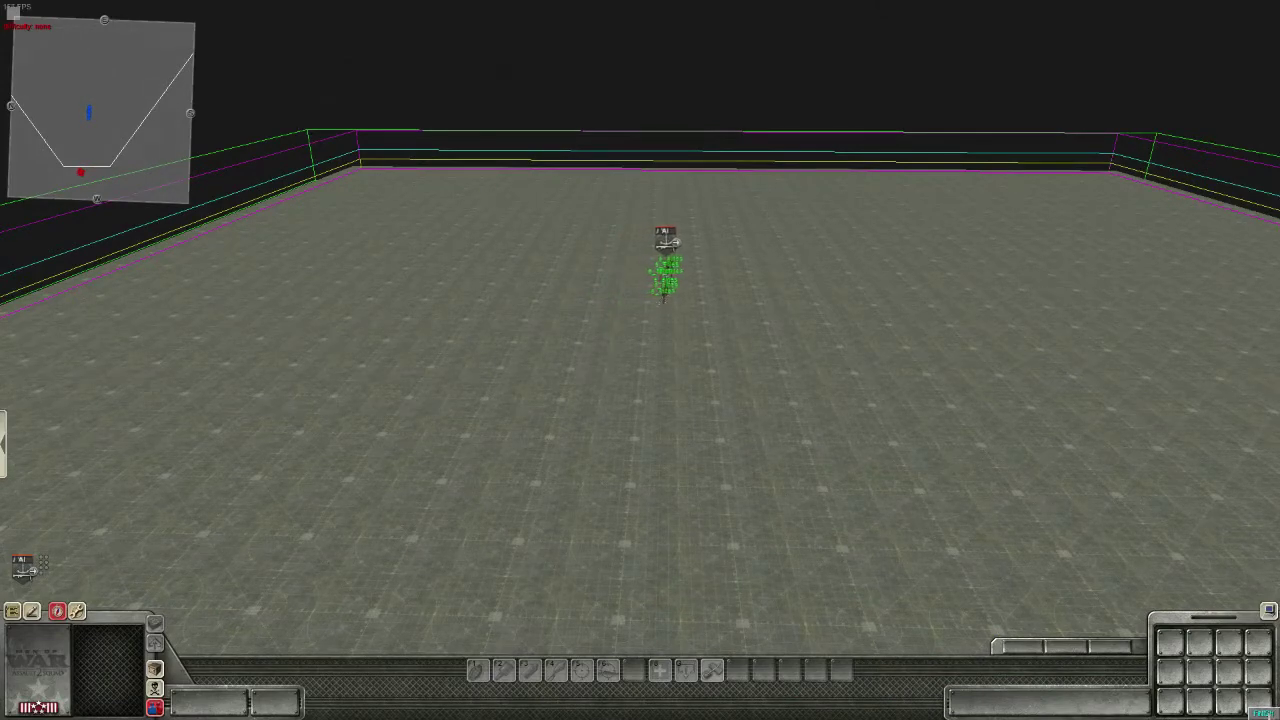
{"action": "left_click", "coordinate": [1264, 713]}
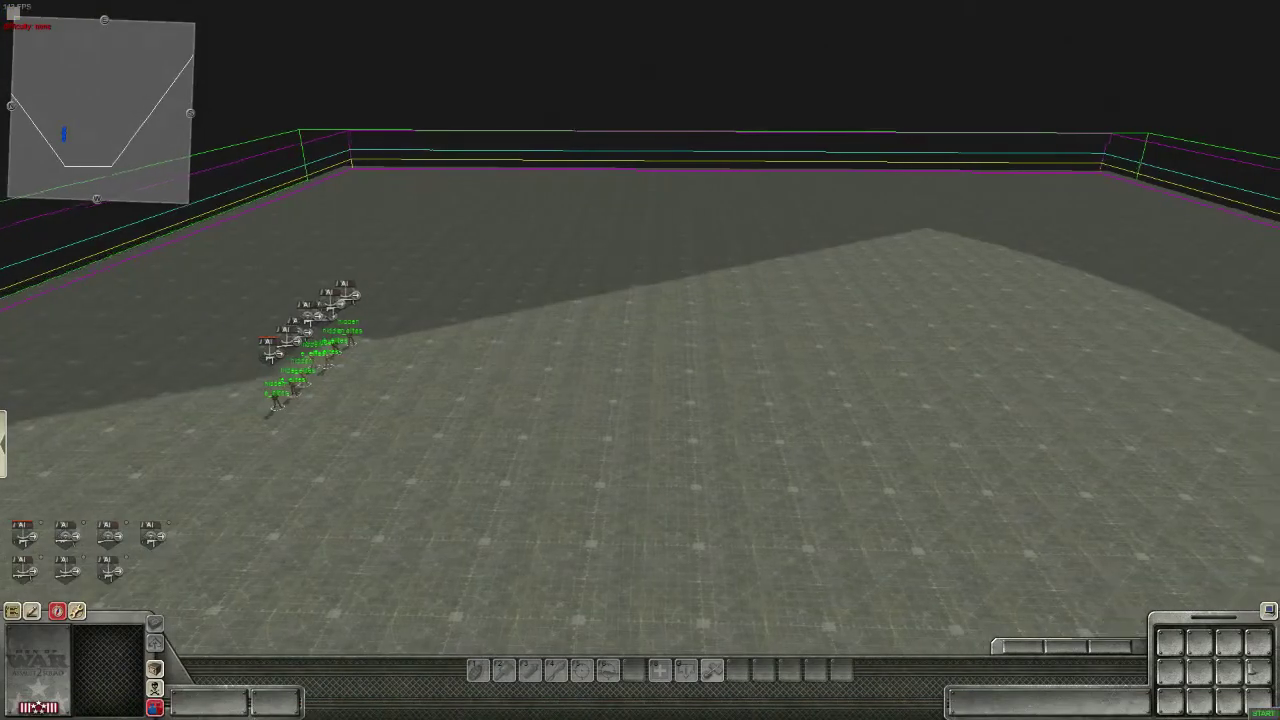
Step: Examine the image field of the e_elites entry in the mission's reinforcement settings and leave it empty
{"action": "key", "text": "e"}
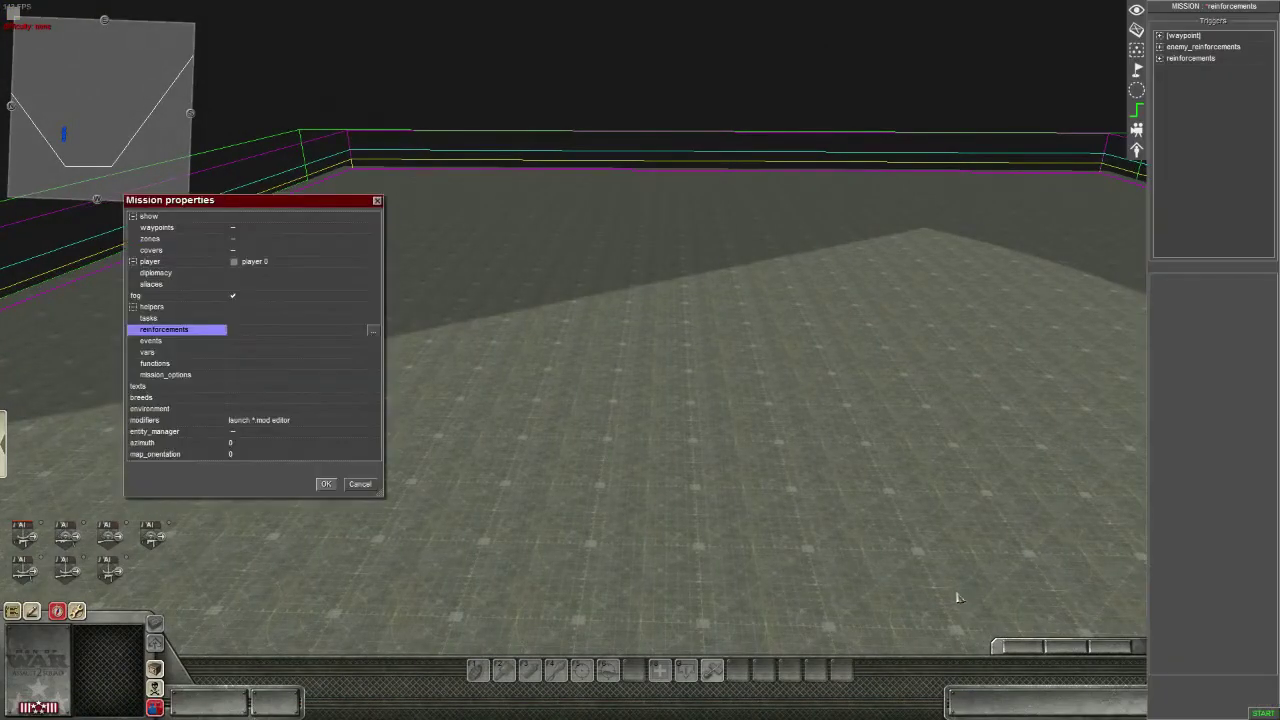
{"action": "left_click", "coordinate": [369, 329]}
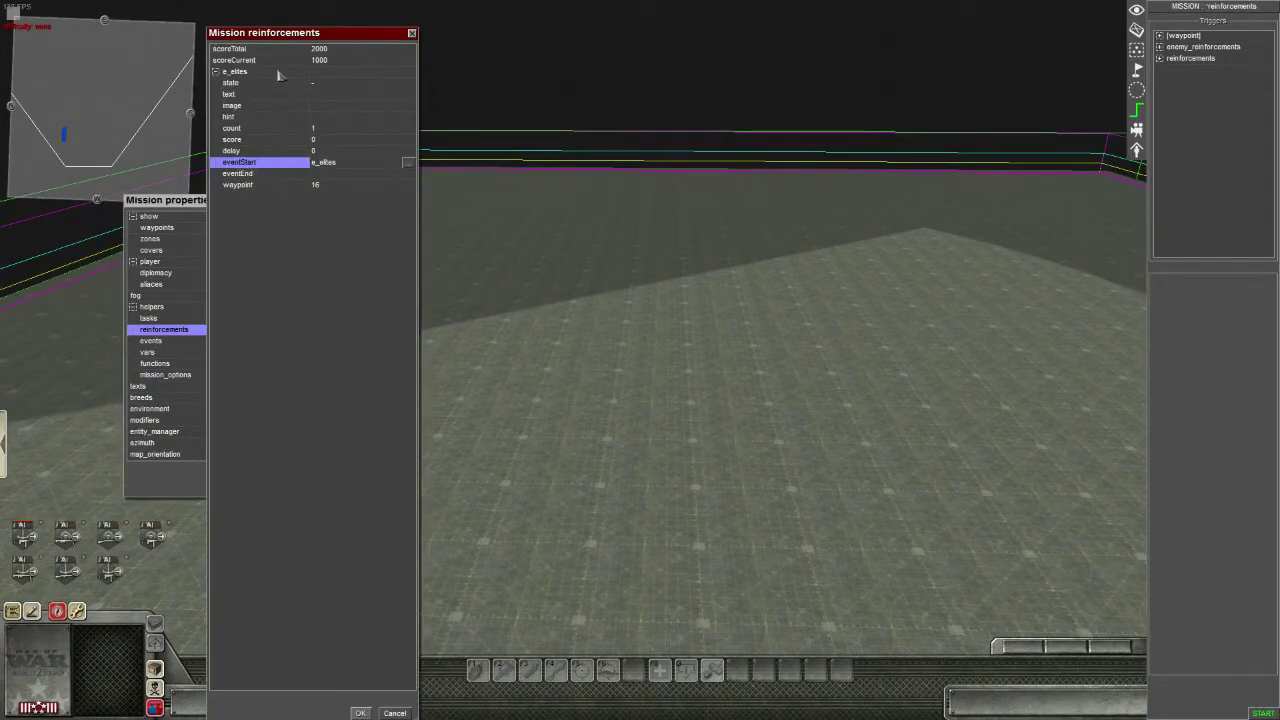
{"action": "left_click", "coordinate": [330, 108]}
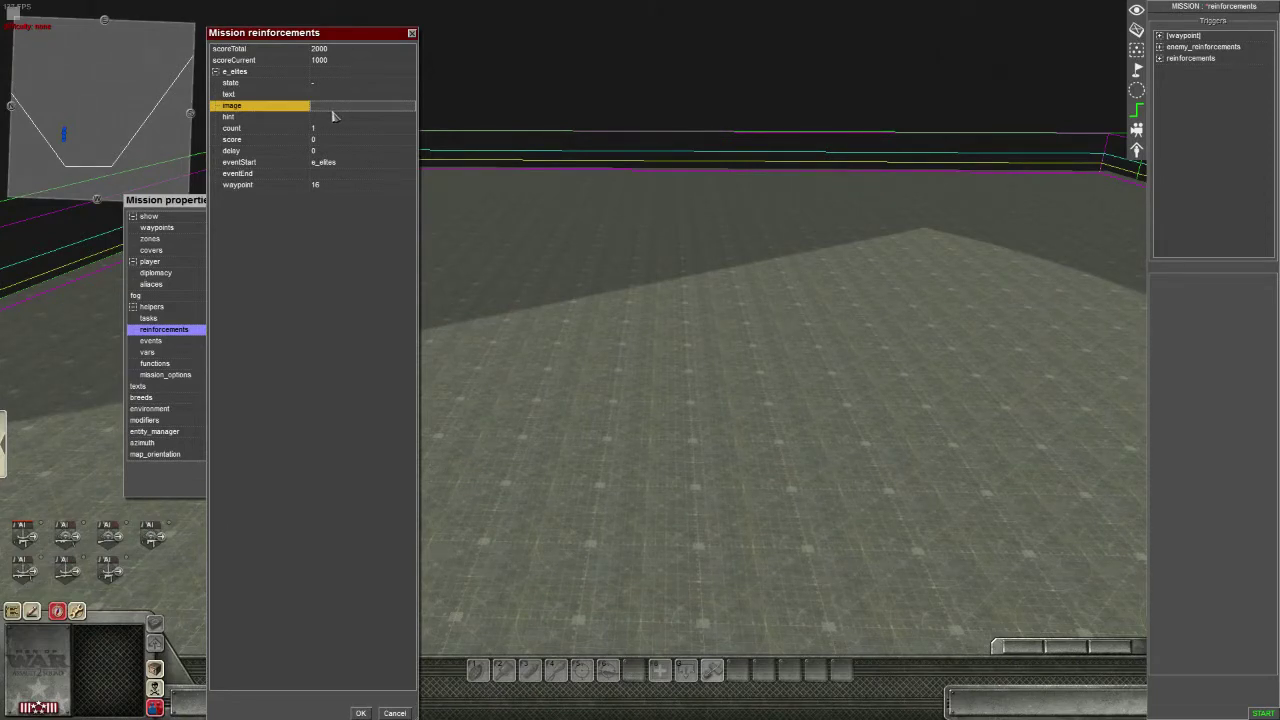
{"action": "left_click", "coordinate": [336, 108]}
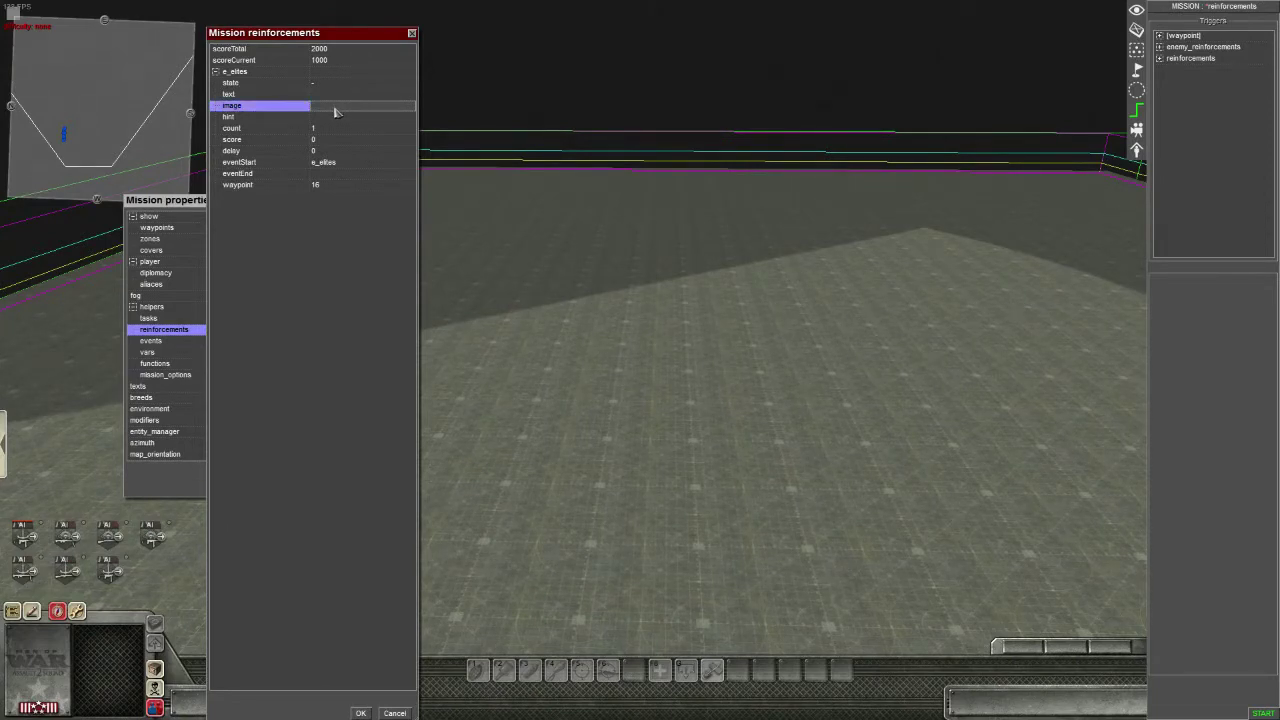
{"action": "key", "text": "BackSpace"}
{"action": "key", "text": "BackSpace"}
{"action": "key", "text": "BackSpace"}
{"action": "key", "text": "BackSpace"}
{"action": "key", "text": "BackSpace"}
{"action": "left_click", "coordinate": [361, 713]}
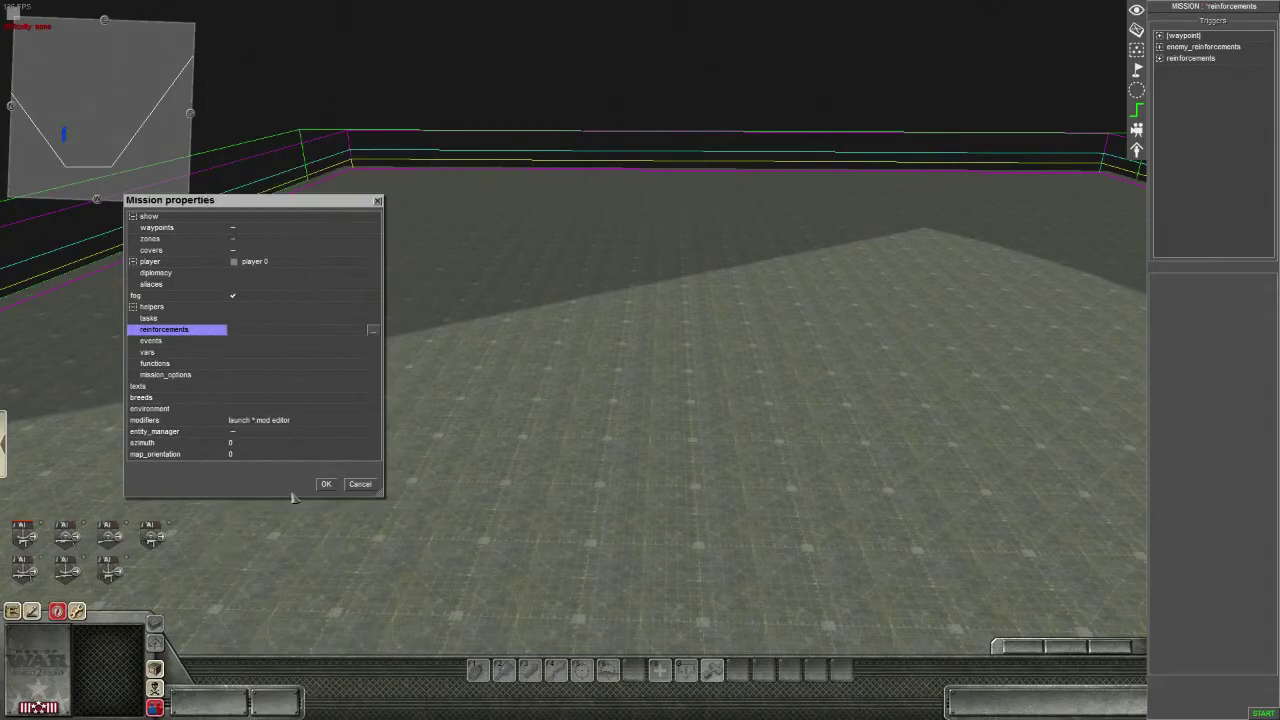
{"action": "left_click", "coordinate": [324, 486]}
Step: Switch to File Explorer and open interface.pak from the Men of War Assault Squad 2 resource folder in WinRAR
{"action": "key", "text": "alt+Tab"}
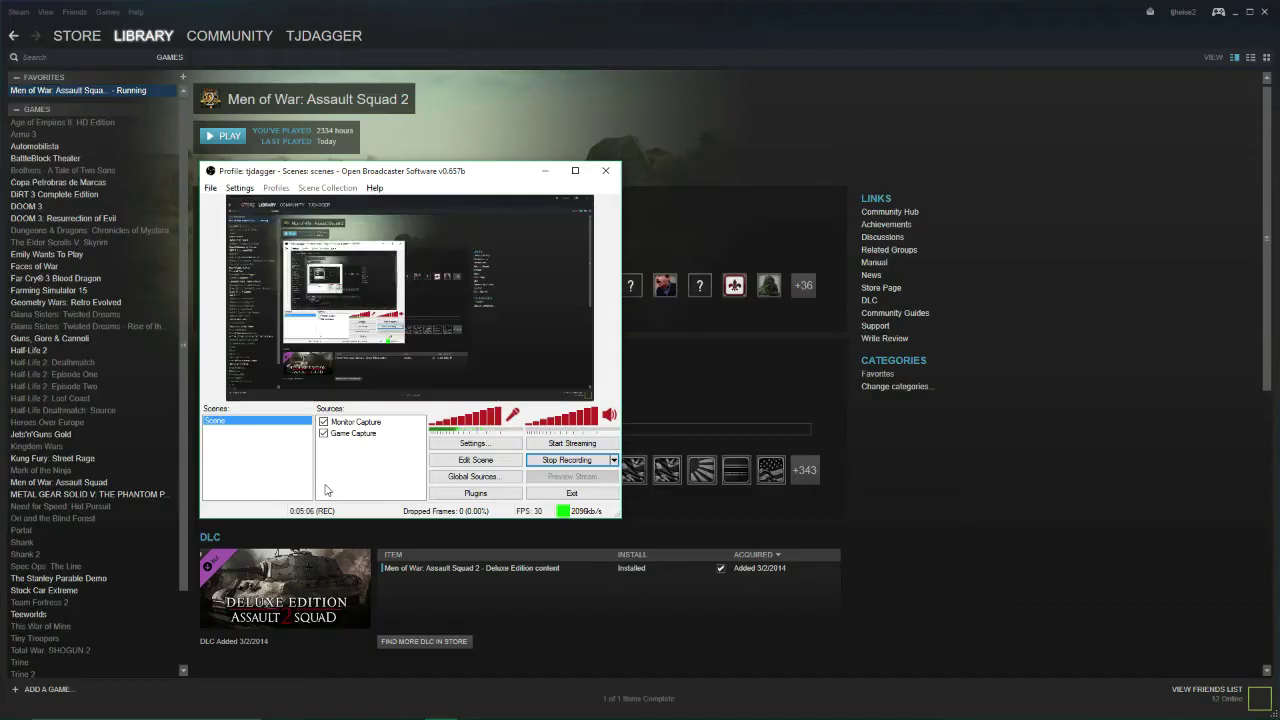
{"action": "left_click", "coordinate": [458, 27]}
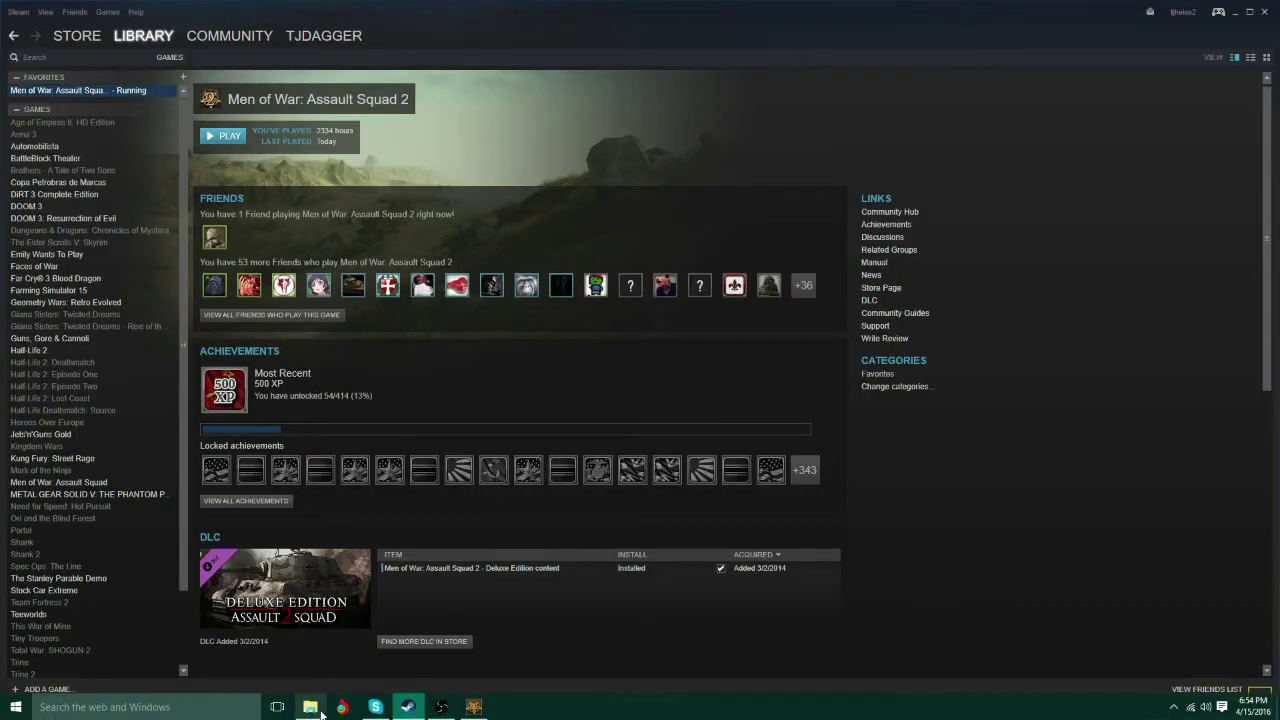
{"action": "left_click", "coordinate": [310, 709]}
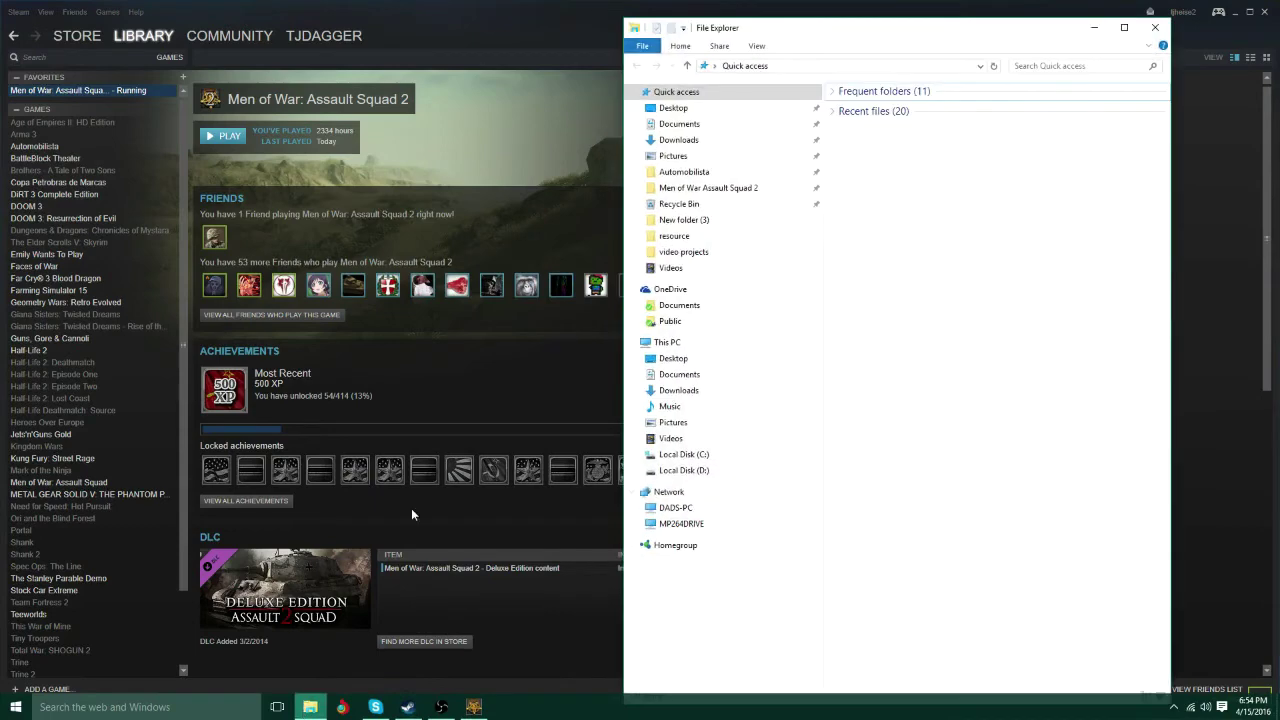
{"action": "left_click", "coordinate": [707, 190]}
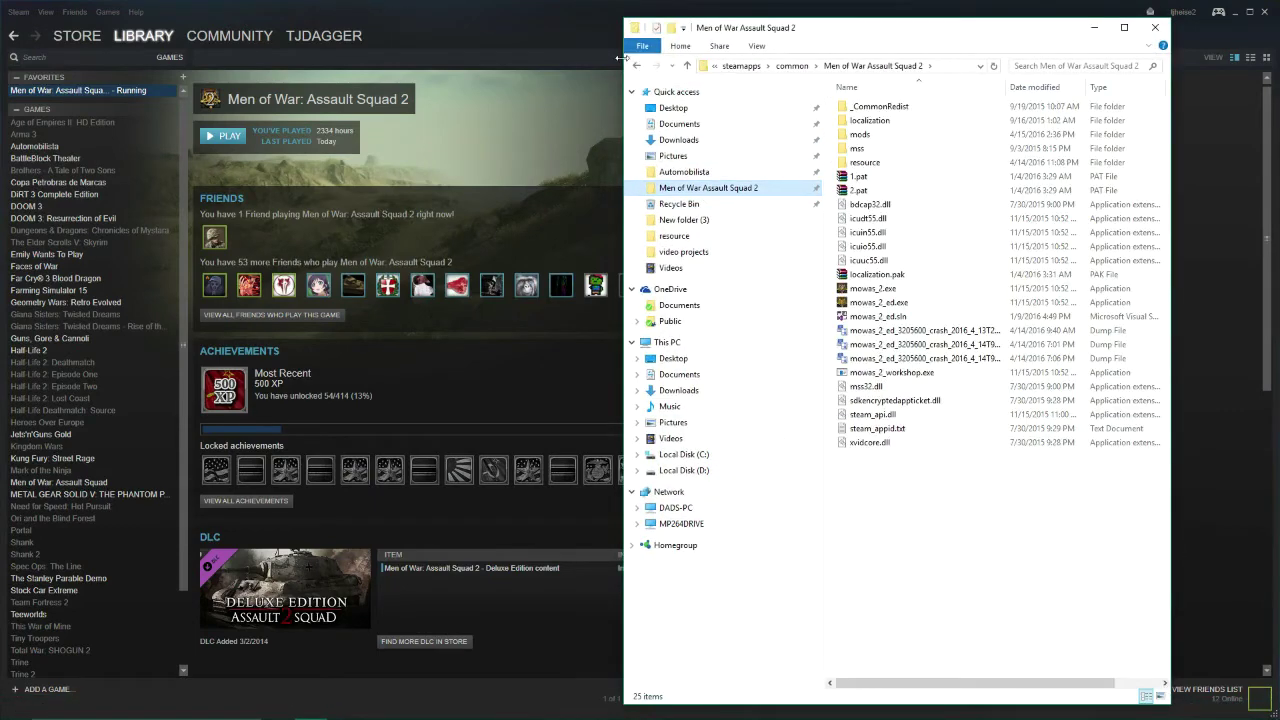
{"action": "double_click", "coordinate": [864, 162]}
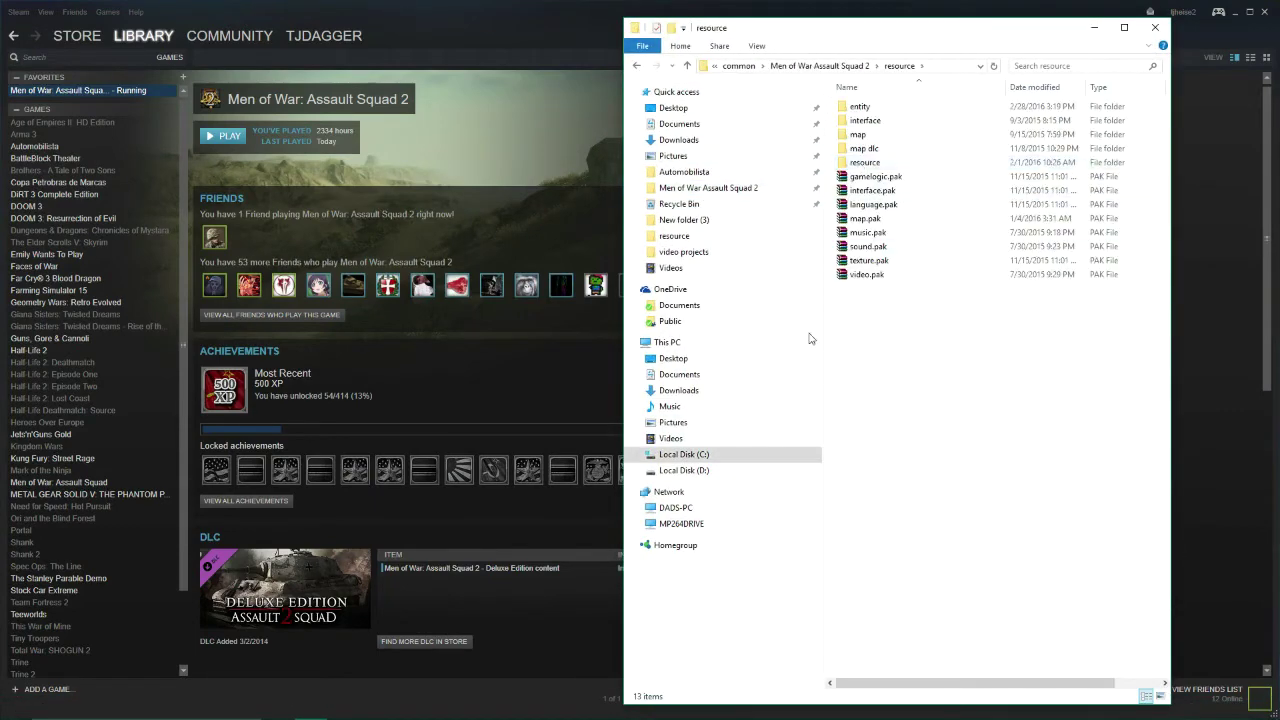
{"action": "left_click", "coordinate": [873, 191]}
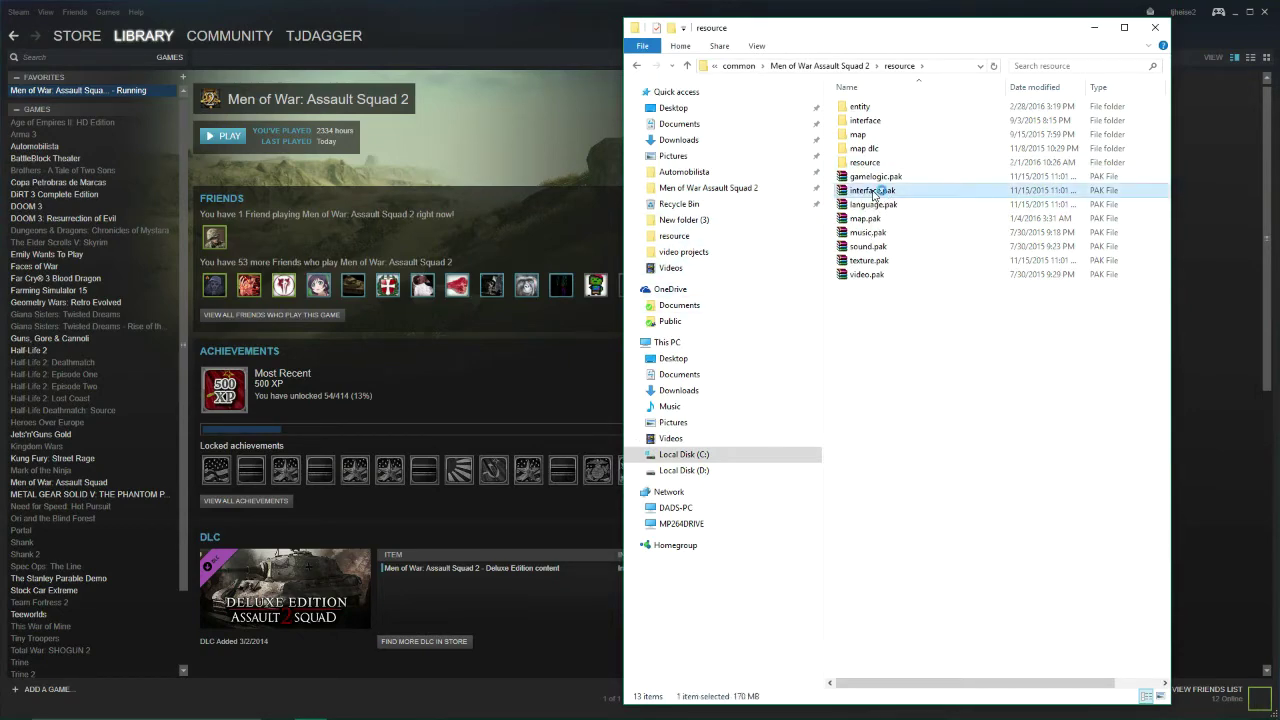
{"action": "double_click", "coordinate": [873, 192]}
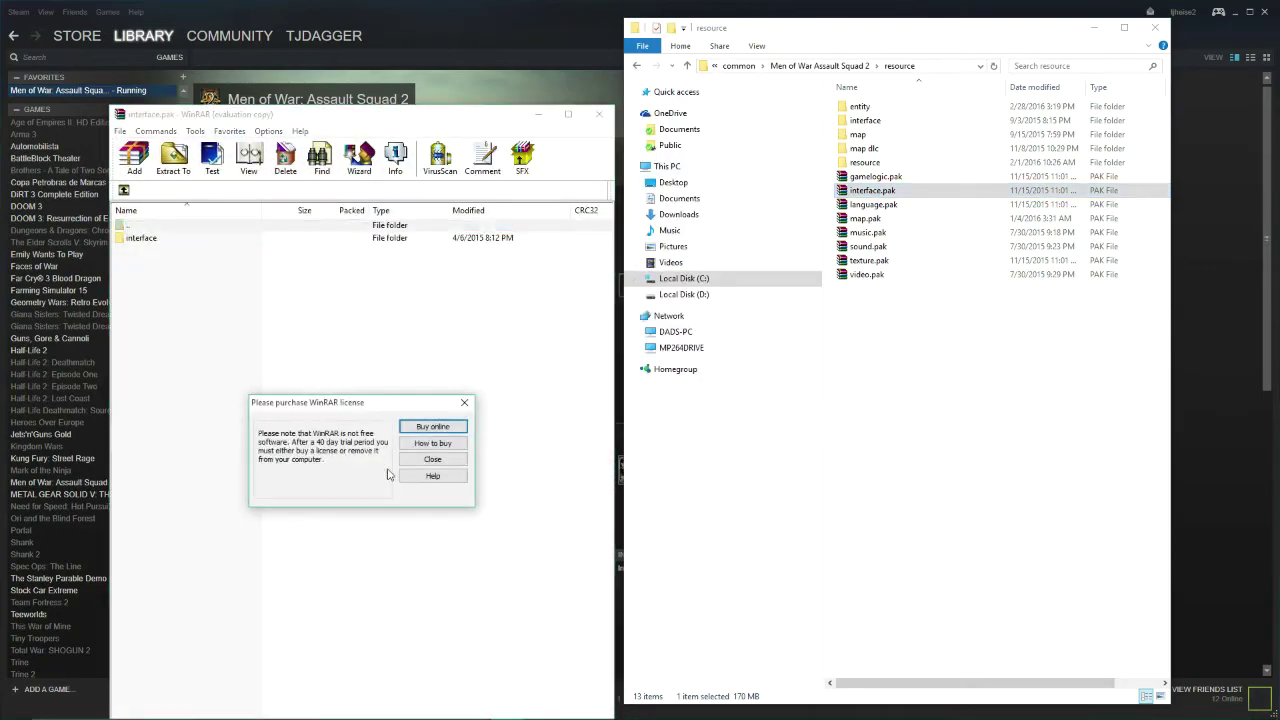
{"action": "left_click", "coordinate": [427, 464]}
{"action": "left_click_drag", "start_coordinate": [395, 110], "coordinate": [319, 53]}
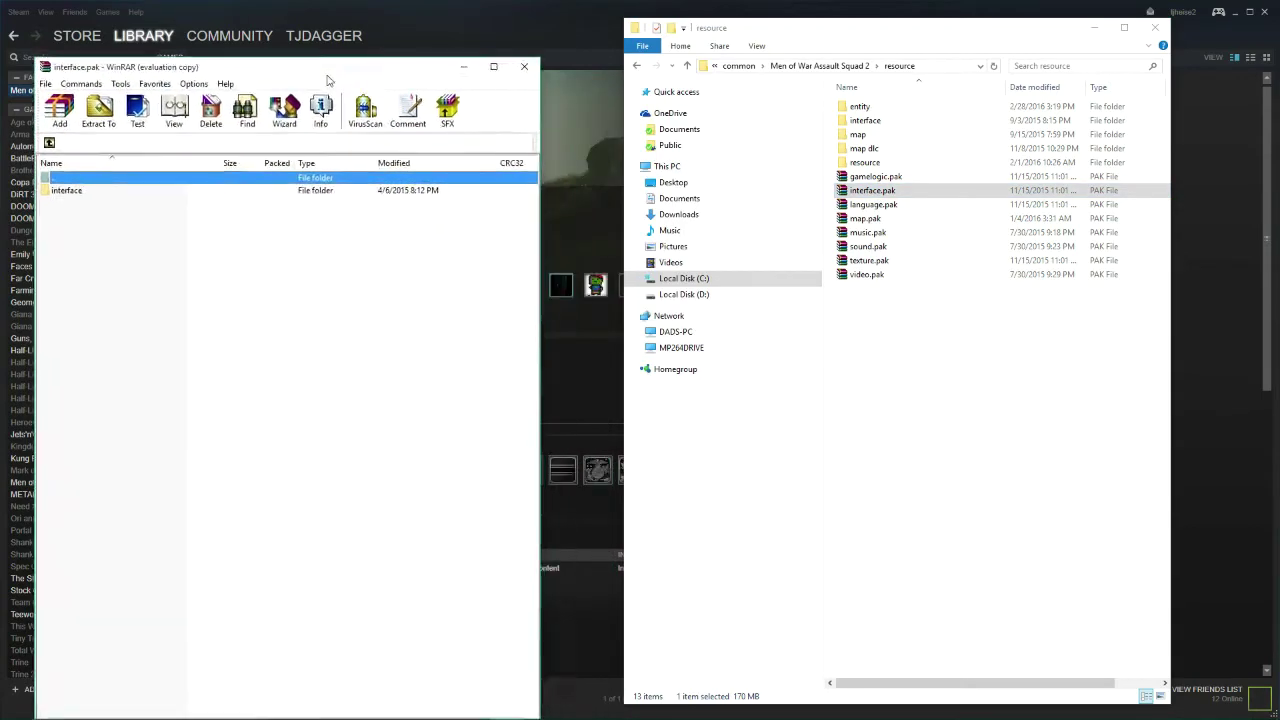
Step: Open the interface/scene/unit_icon folder inside the interface.pak archive
{"action": "double_click", "coordinate": [68, 184]}
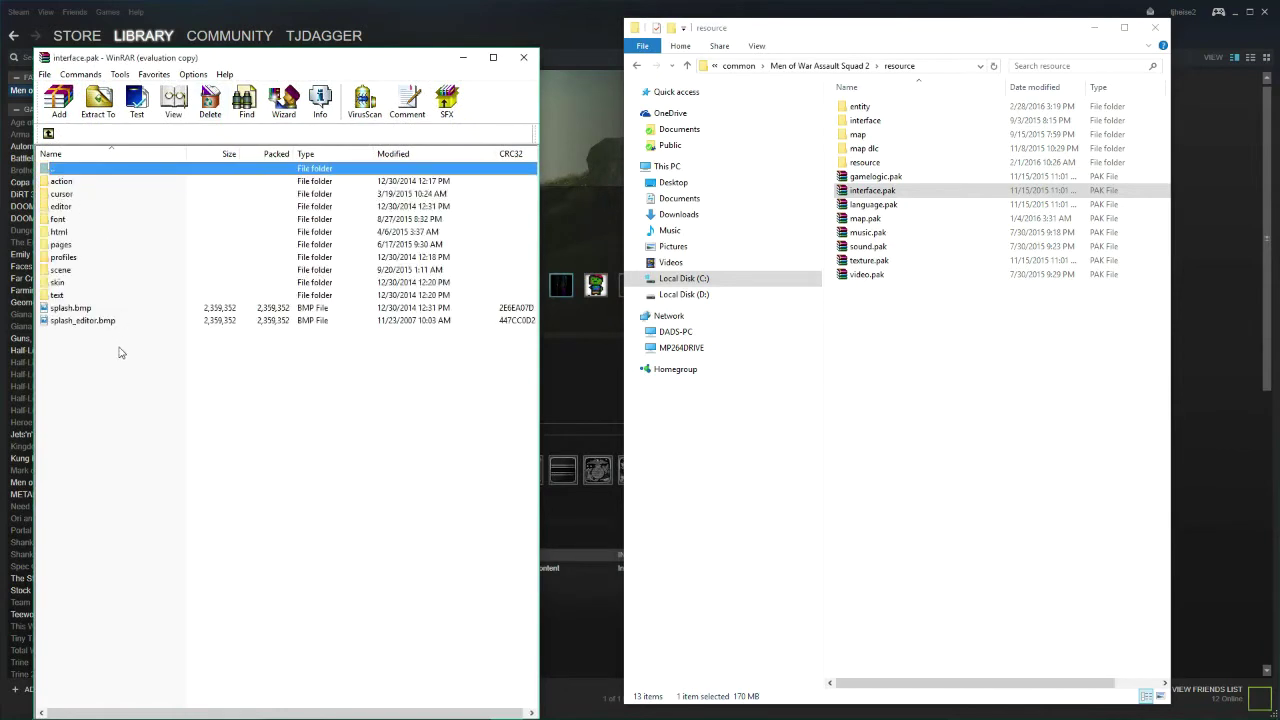
{"action": "double_click", "coordinate": [62, 271]}
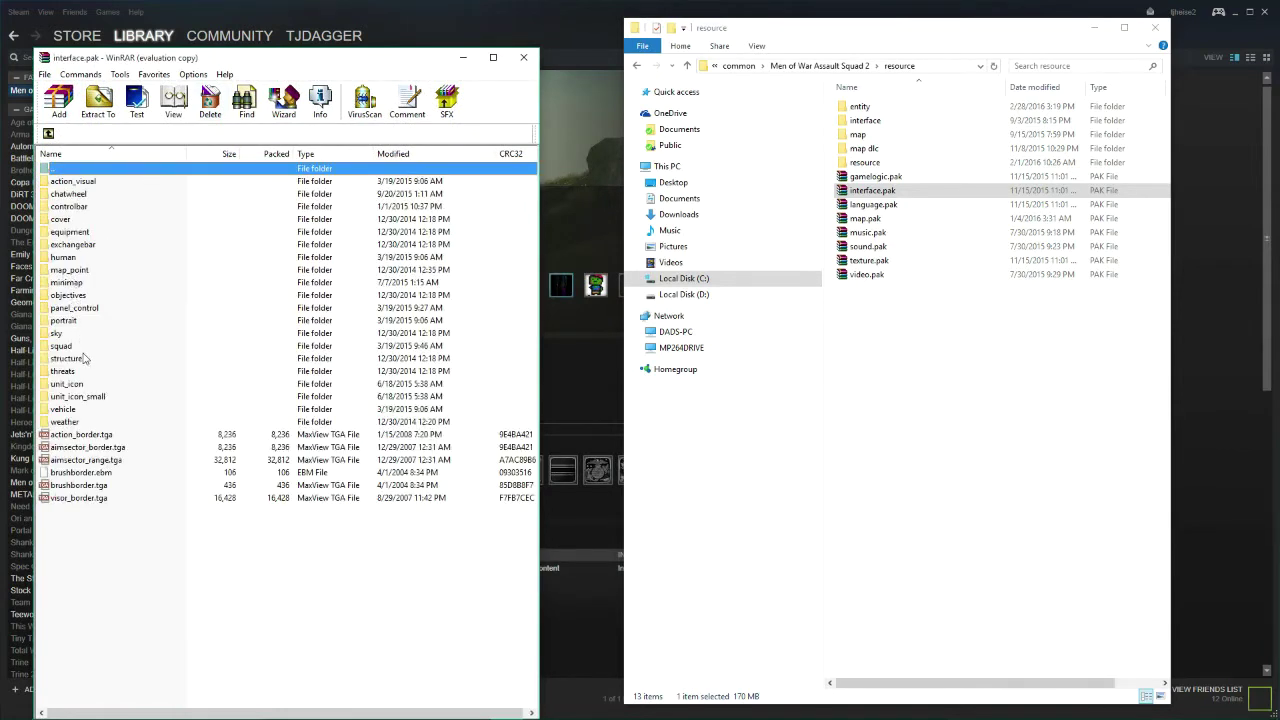
{"action": "left_click", "coordinate": [70, 388]}
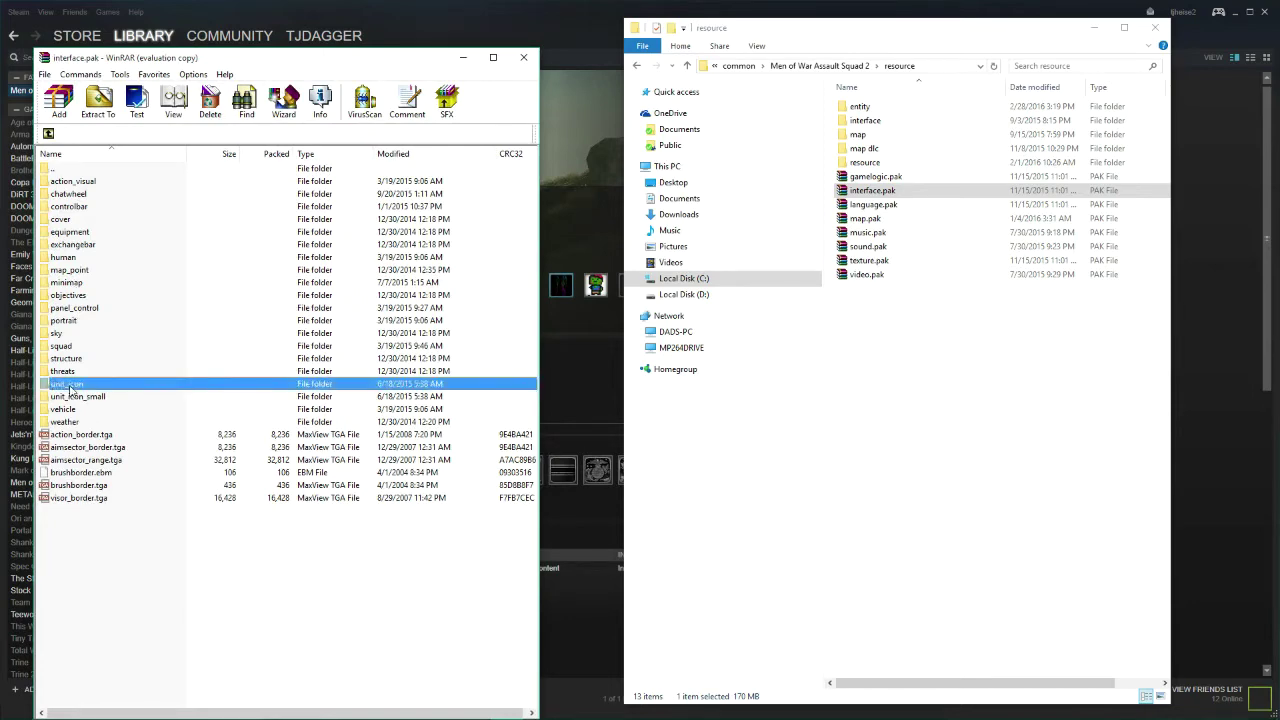
{"action": "double_click", "coordinate": [70, 388]}
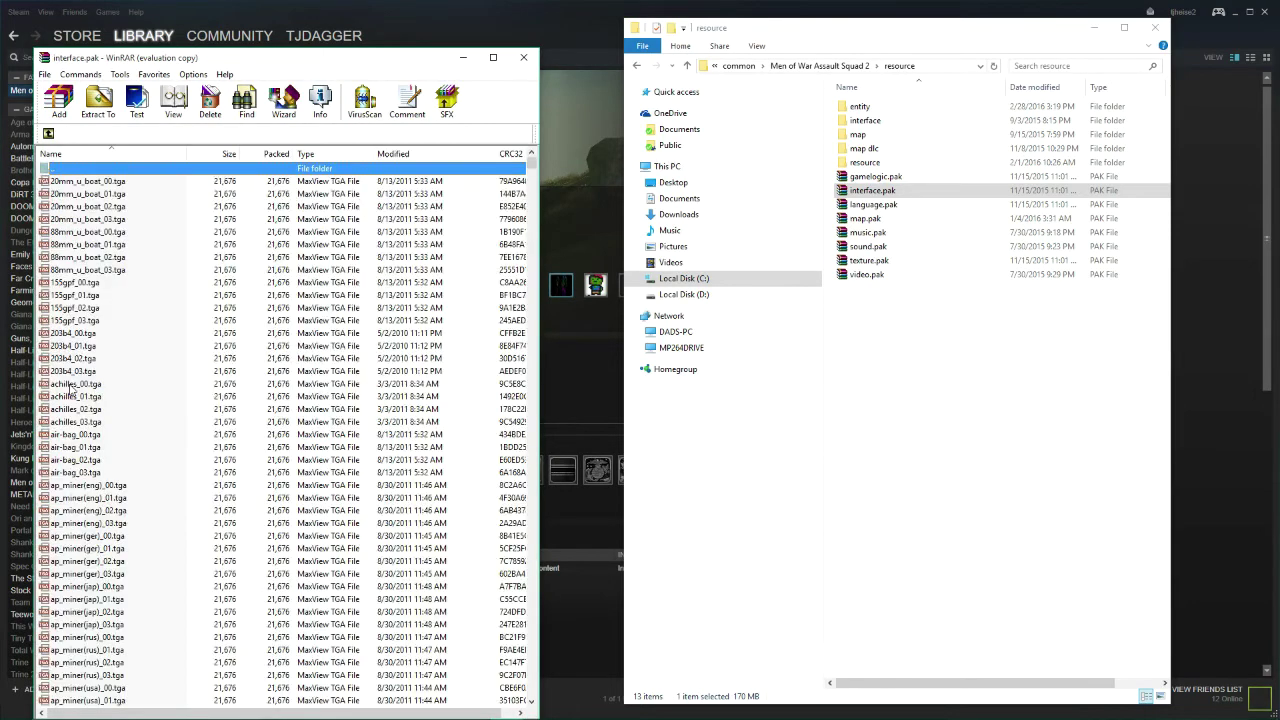
Step: Look through the TGA unit icon file names in the archive's unit_icon folder, then close the archive
{"action": "left_click", "coordinate": [493, 57]}
{"action": "left_click_drag", "start_coordinate": [1272, 130], "coordinate": [1246, 414]}
{"action": "scroll", "coordinate": [49, 371], "scroll_direction": "up", "scroll_amount": 20}
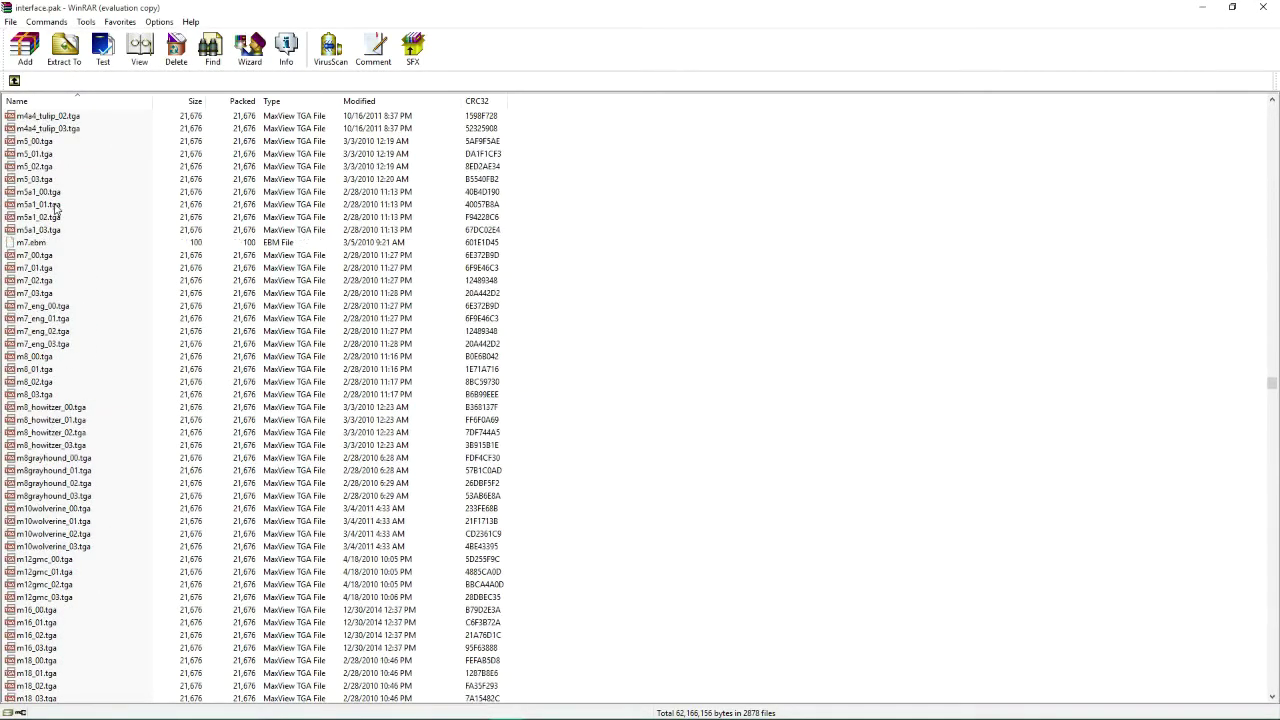
{"action": "left_click", "coordinate": [52, 205]}
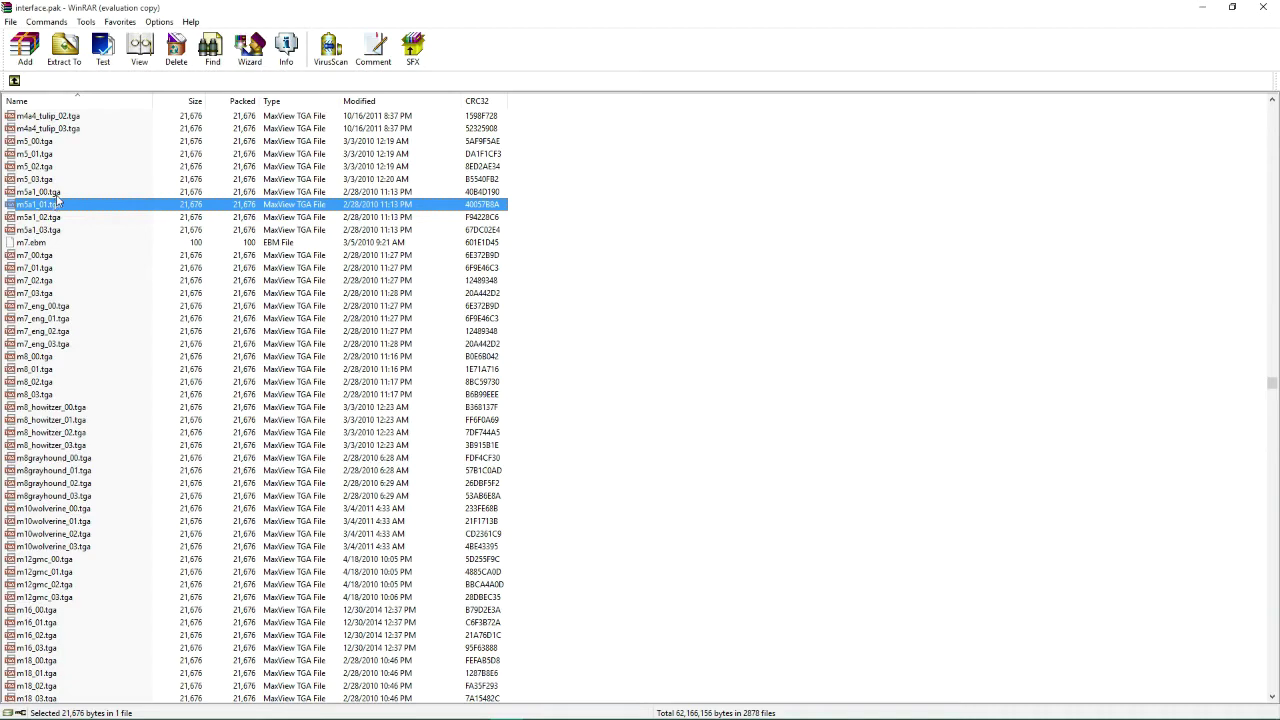
{"action": "left_click", "coordinate": [1262, 8]}
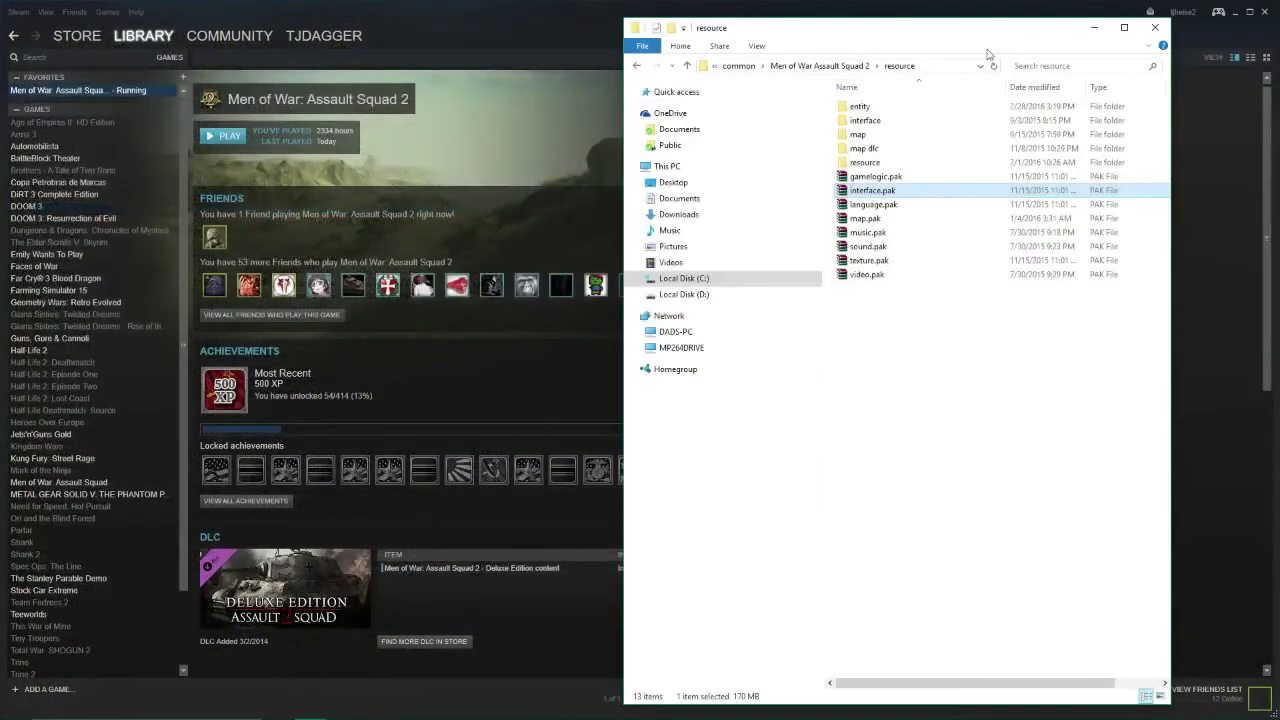
Step: Open The_Guide_File folder within the game's mods folder
{"action": "left_click", "coordinate": [806, 66]}
{"action": "double_click", "coordinate": [860, 134]}
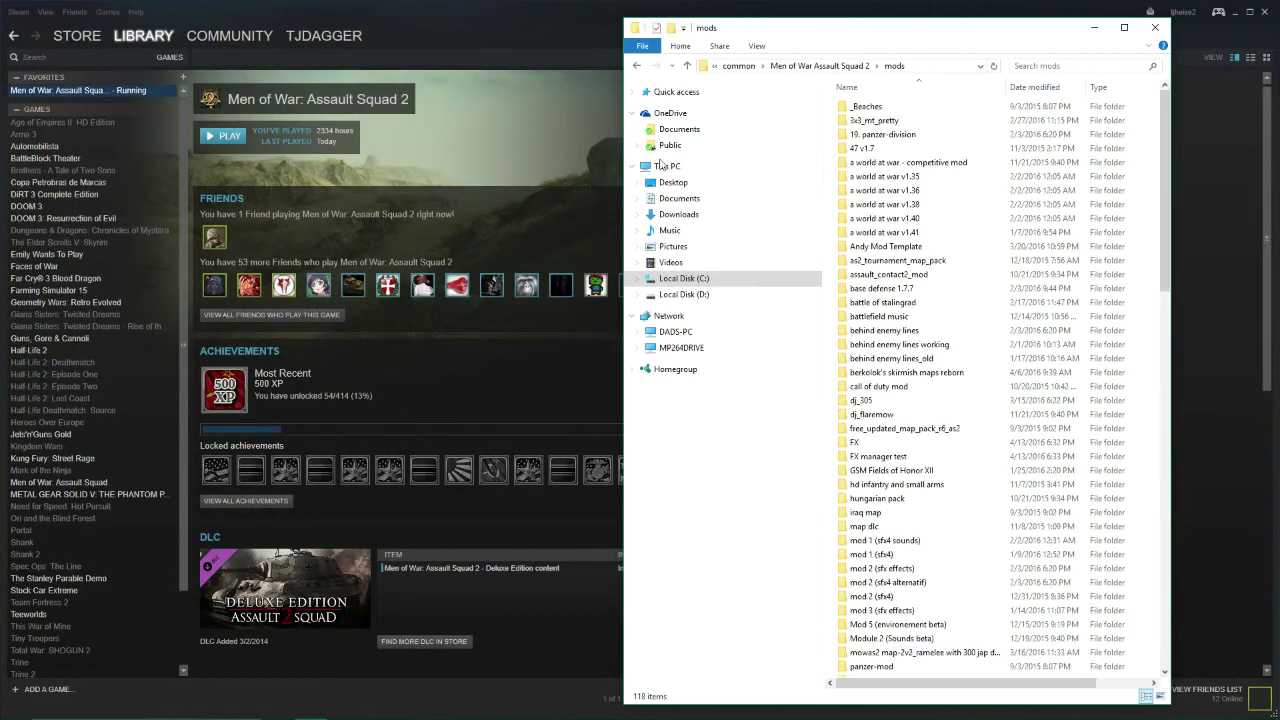
{"action": "scroll", "coordinate": [929, 486], "scroll_direction": "down", "scroll_amount": 6}
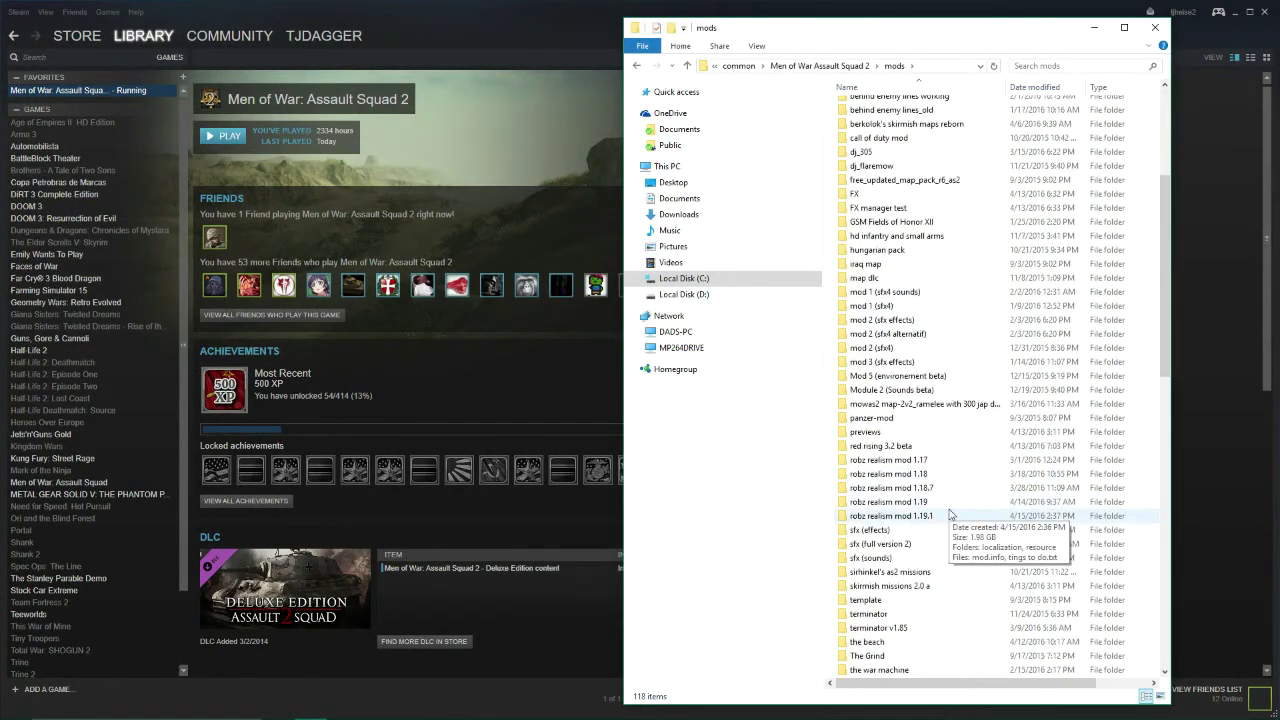
{"action": "scroll", "coordinate": [948, 514], "scroll_direction": "down", "scroll_amount": 4}
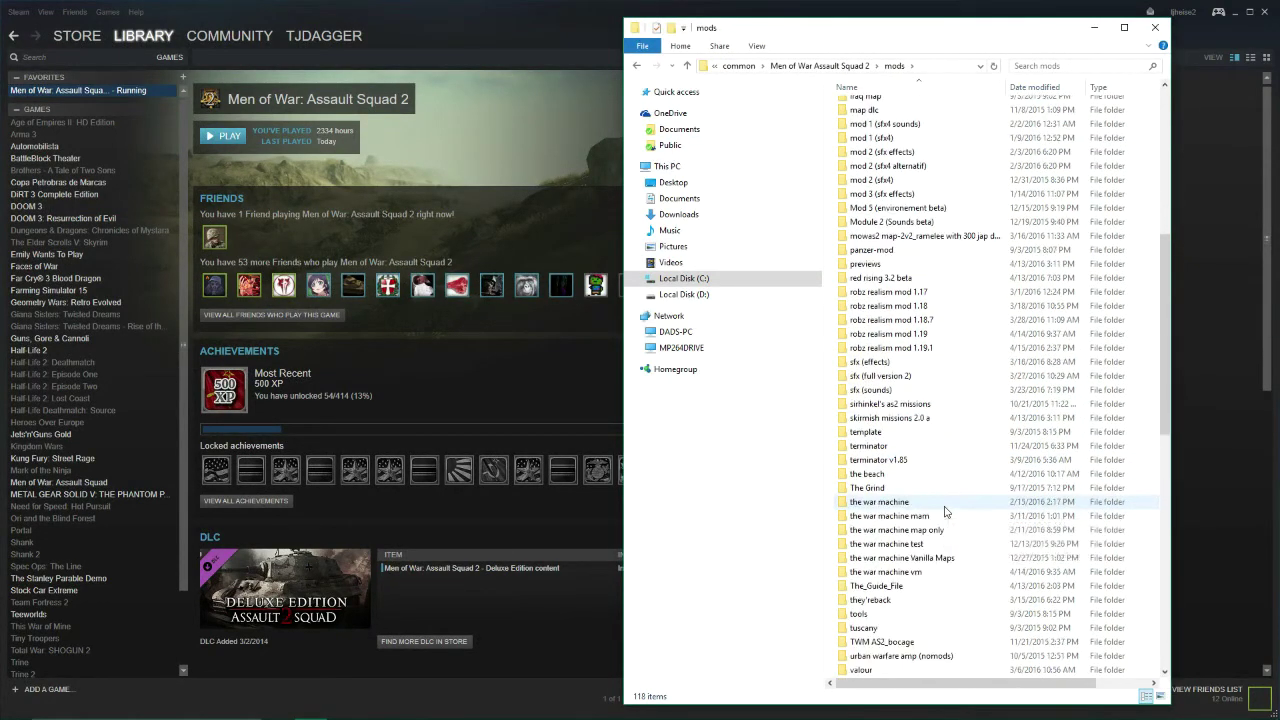
{"action": "double_click", "coordinate": [887, 590]}
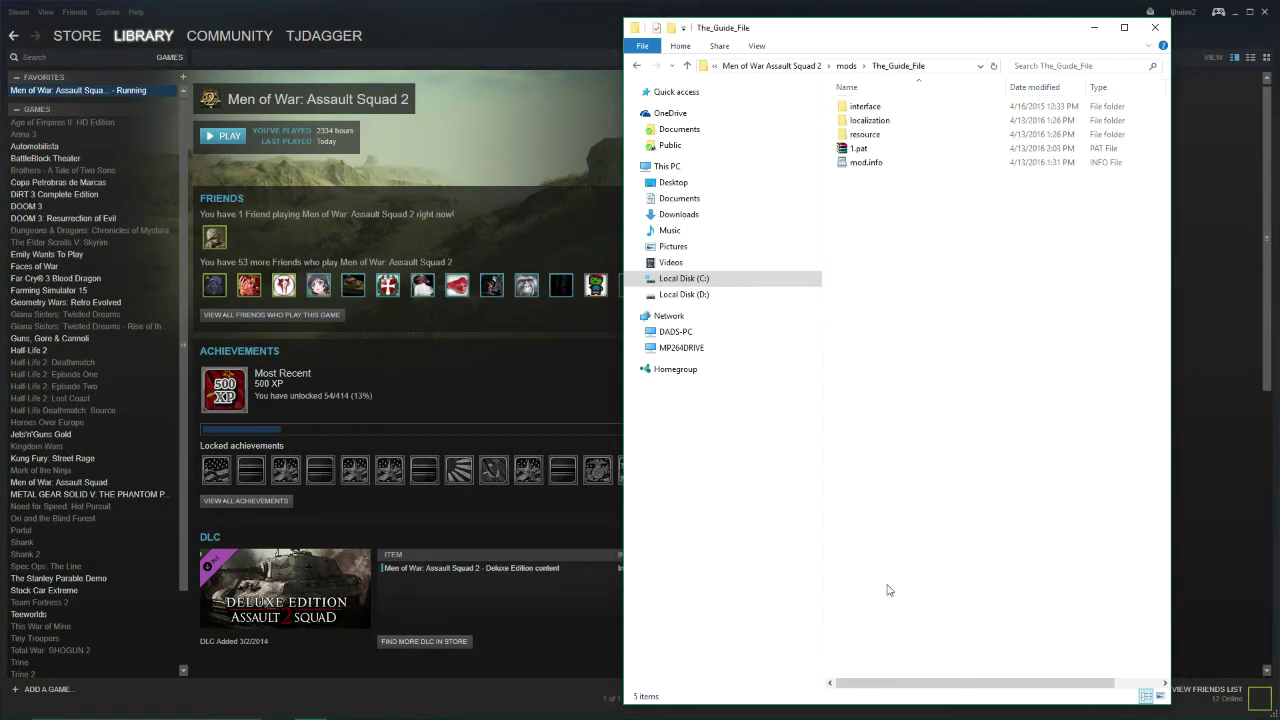
Step: Open the interface/scene/unit_icon folder of The_Guide_File mod
{"action": "double_click", "coordinate": [866, 138]}
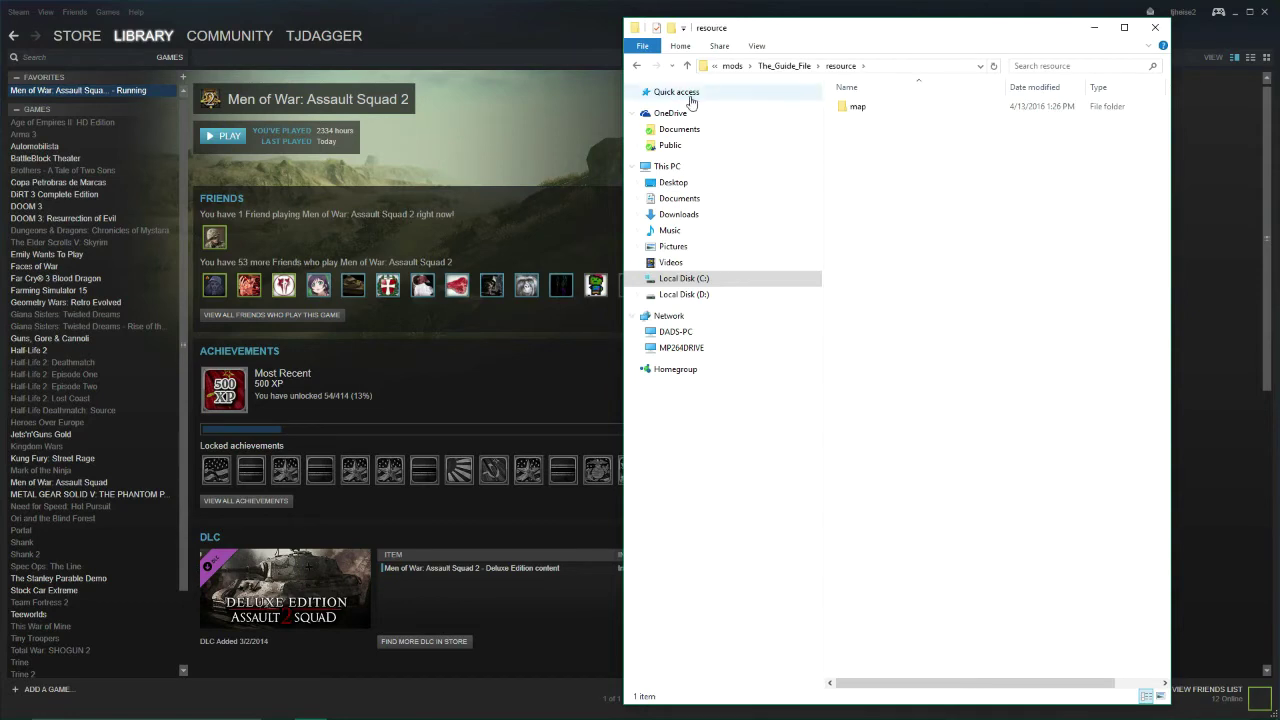
{"action": "left_click", "coordinate": [637, 66]}
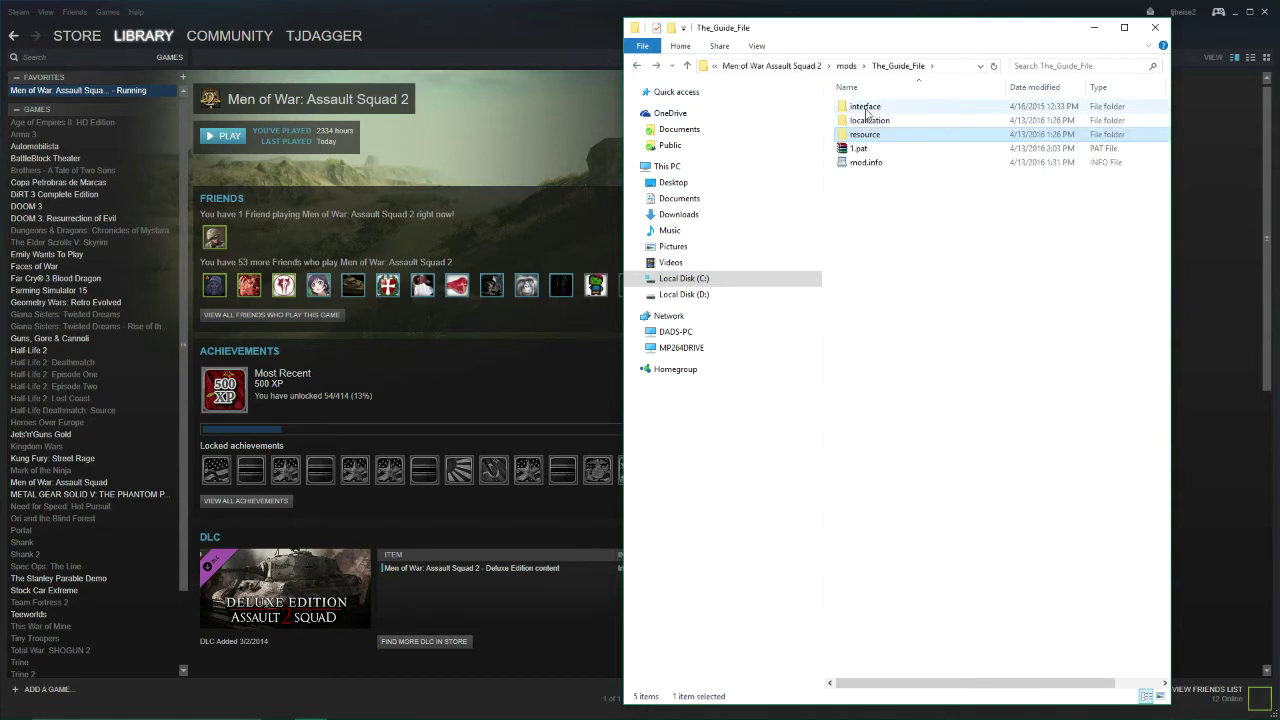
{"action": "double_click", "coordinate": [866, 108]}
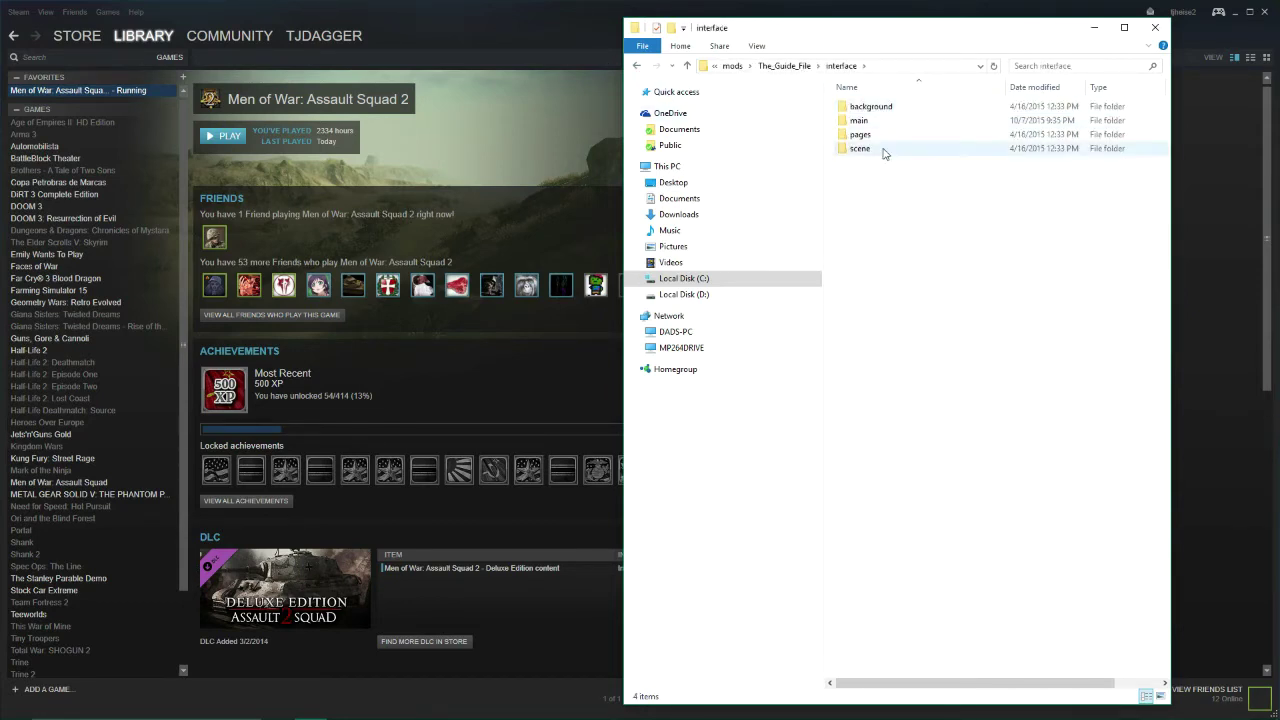
{"action": "double_click", "coordinate": [883, 151]}
{"action": "left_click", "coordinate": [866, 110]}
{"action": "double_click", "coordinate": [866, 110]}
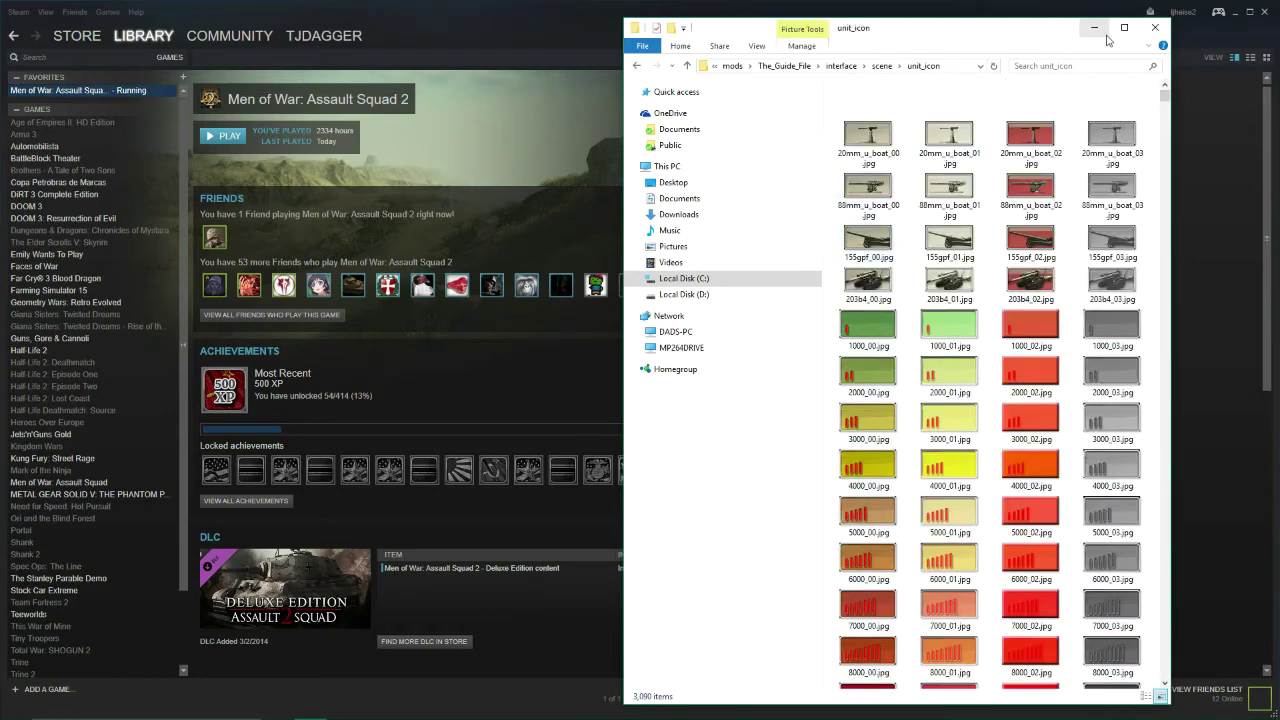
Step: Browse the unit icon thumbnails in a full-size window to see the available images and their file names
{"action": "left_click", "coordinate": [1123, 29]}
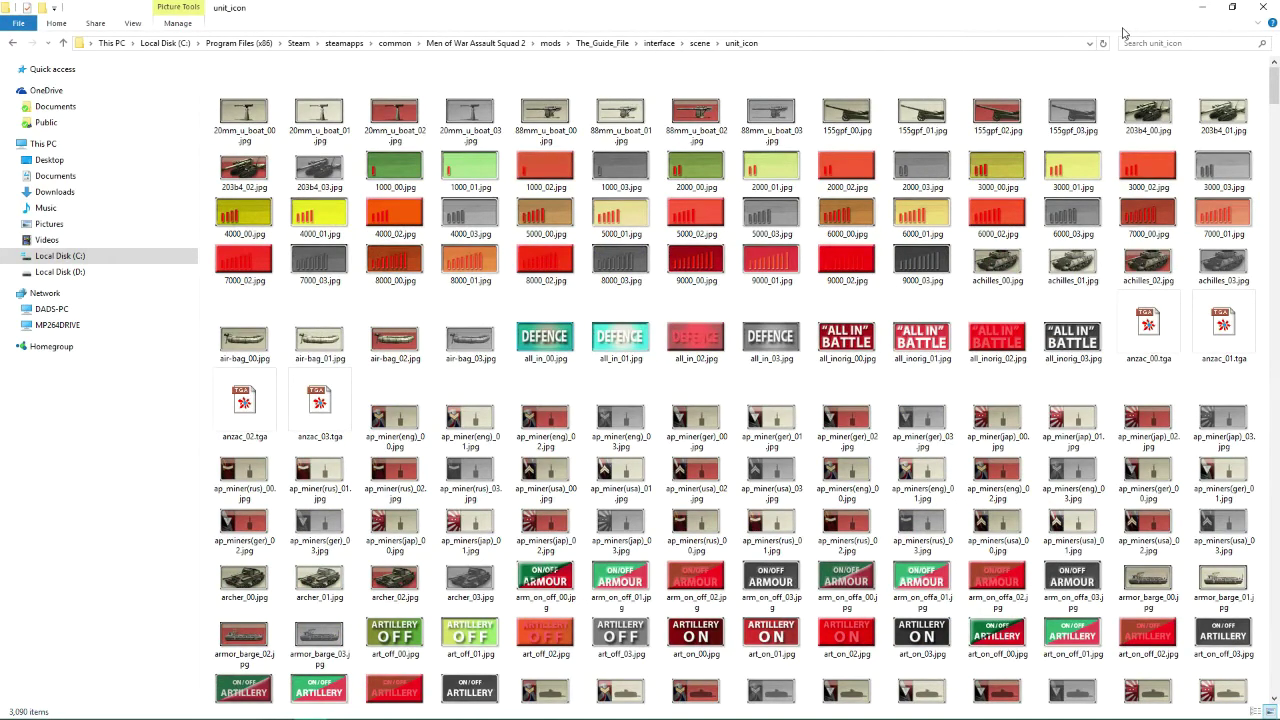
{"action": "scroll", "coordinate": [775, 325], "scroll_direction": "down", "scroll_amount": 5}
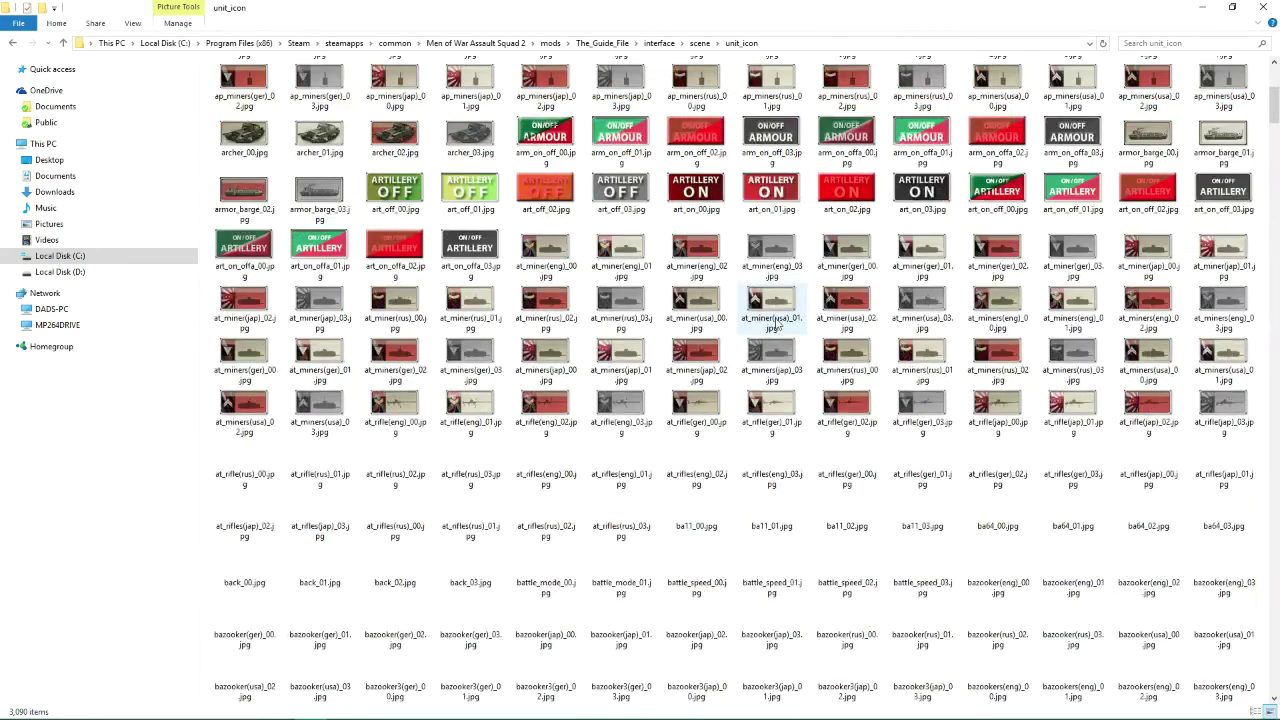
{"action": "scroll", "coordinate": [775, 325], "scroll_direction": "down", "scroll_amount": 5}
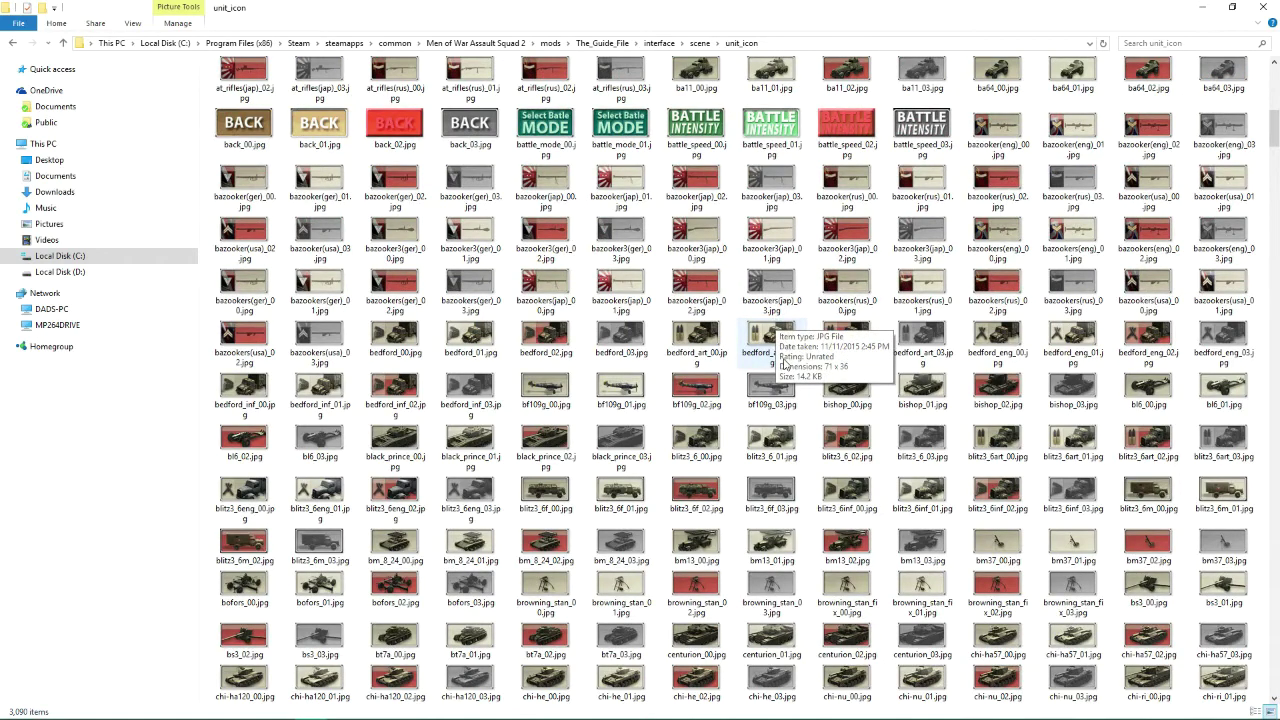
{"action": "scroll", "coordinate": [785, 365], "scroll_direction": "up", "scroll_amount": 3}
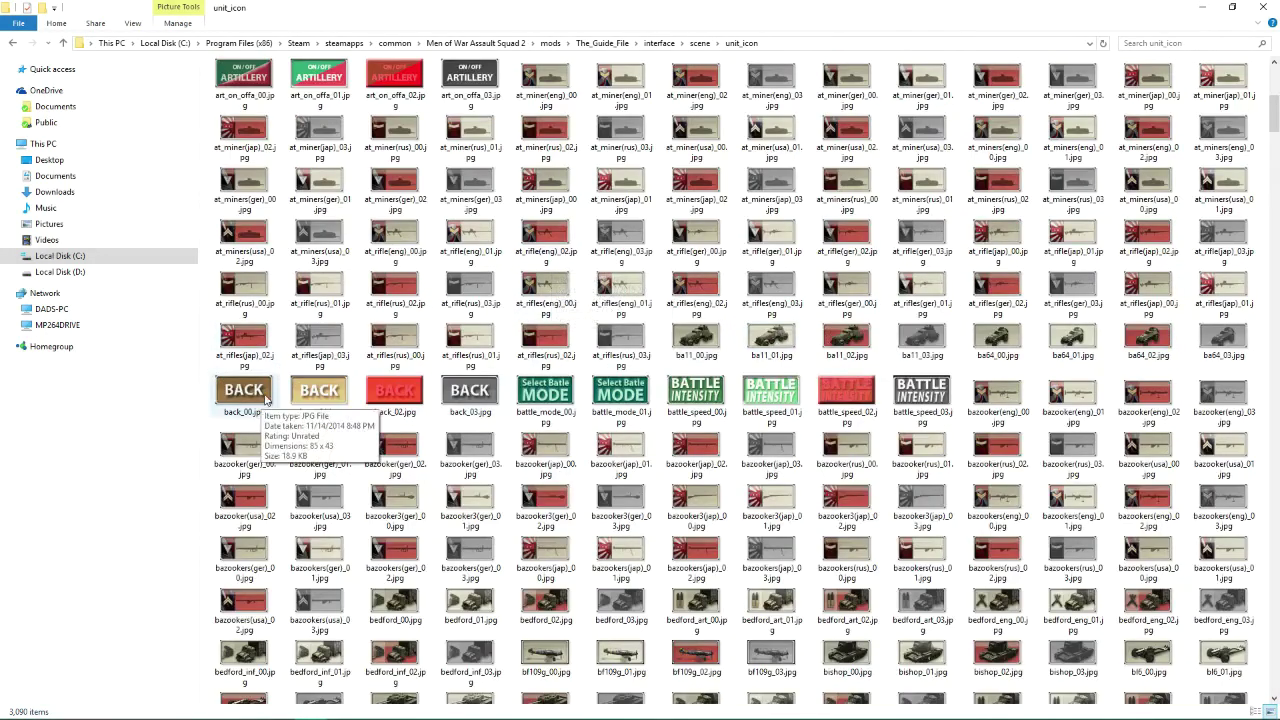
{"action": "scroll", "coordinate": [840, 330], "scroll_direction": "up", "scroll_amount": 6}
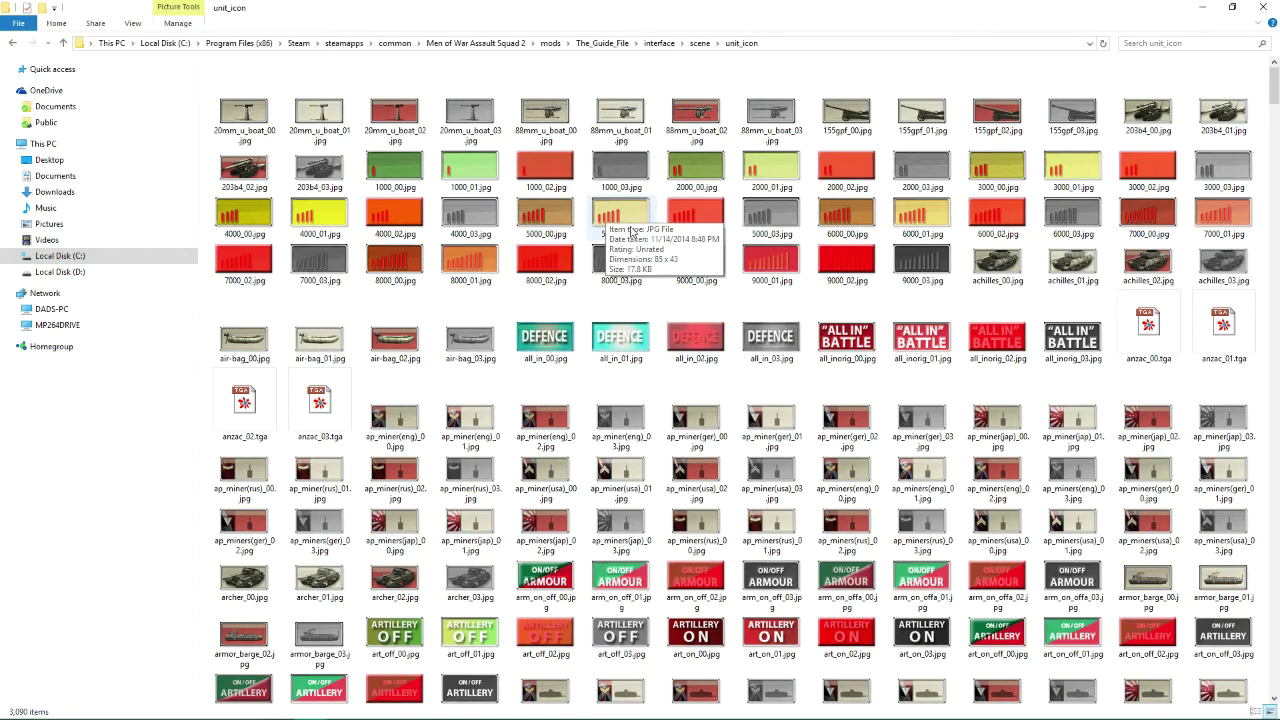
{"action": "scroll", "coordinate": [632, 340], "scroll_direction": "down", "scroll_amount": 15}
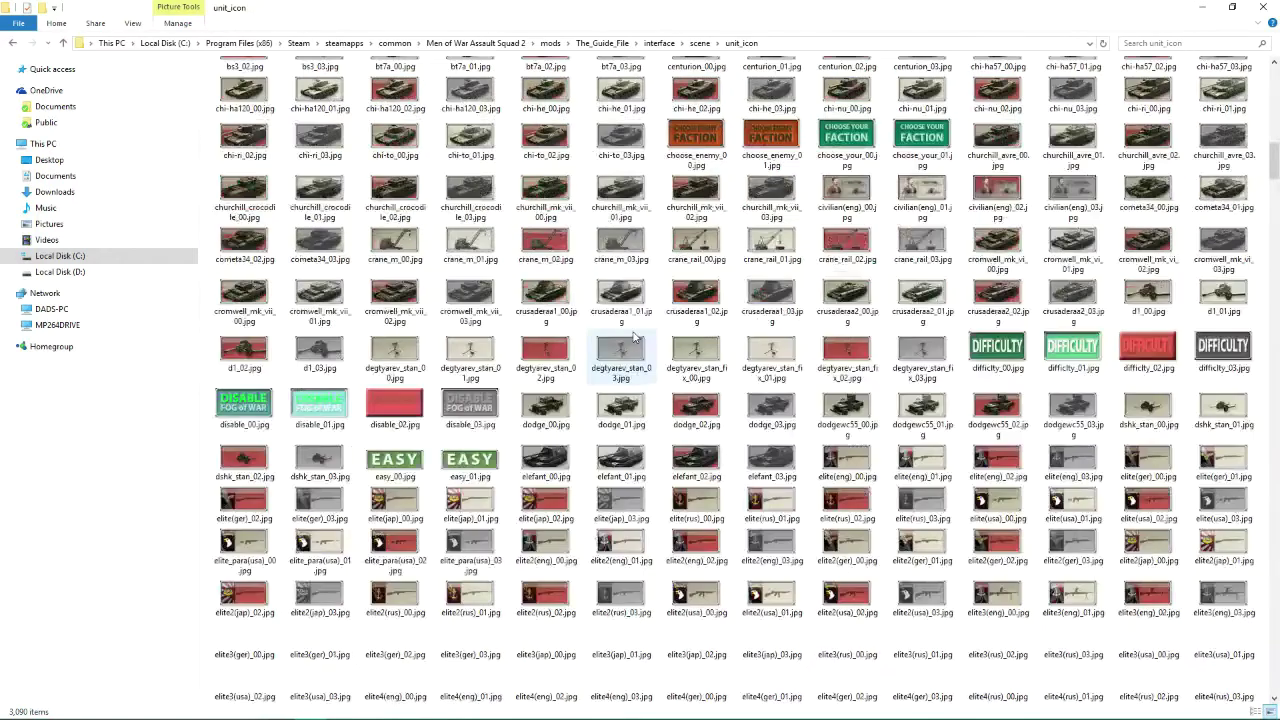
{"action": "scroll", "coordinate": [632, 340], "scroll_direction": "down", "scroll_amount": 6}
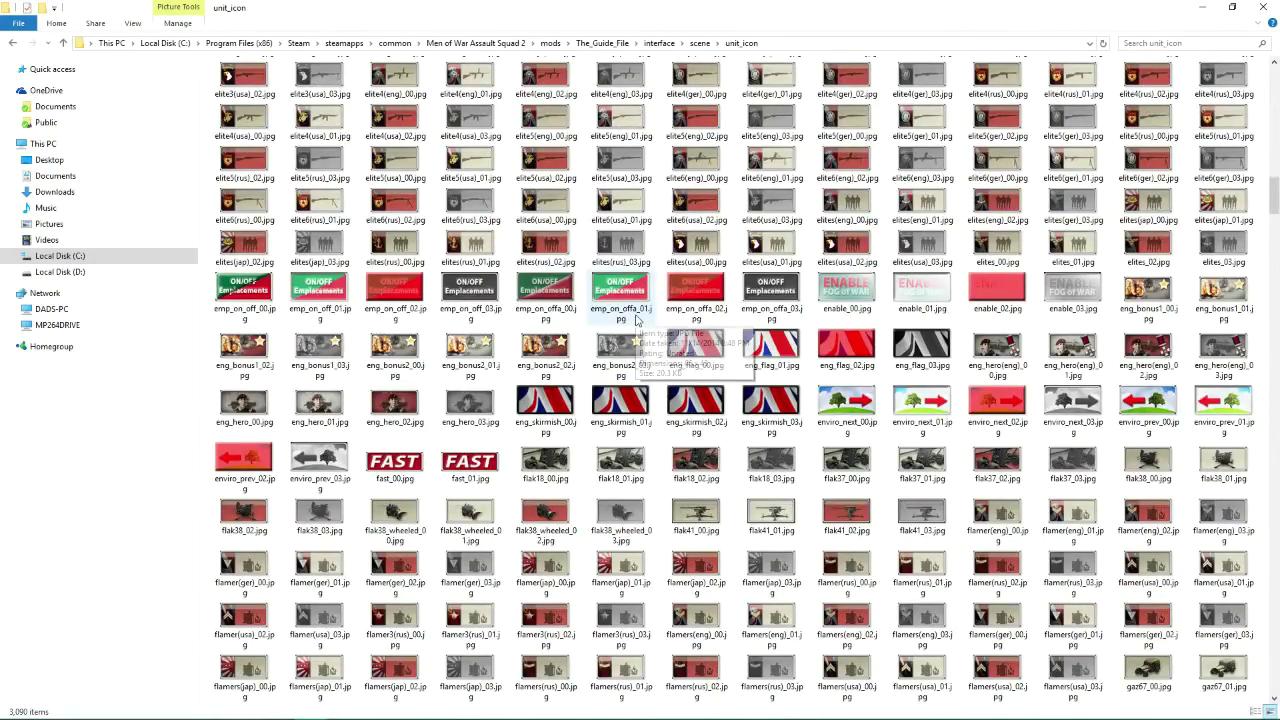
Step: Search the unit_icon folder for "elite" and examine the file names of the elites icons, such as the elites(eng) variants
{"action": "left_click", "coordinate": [1145, 42]}
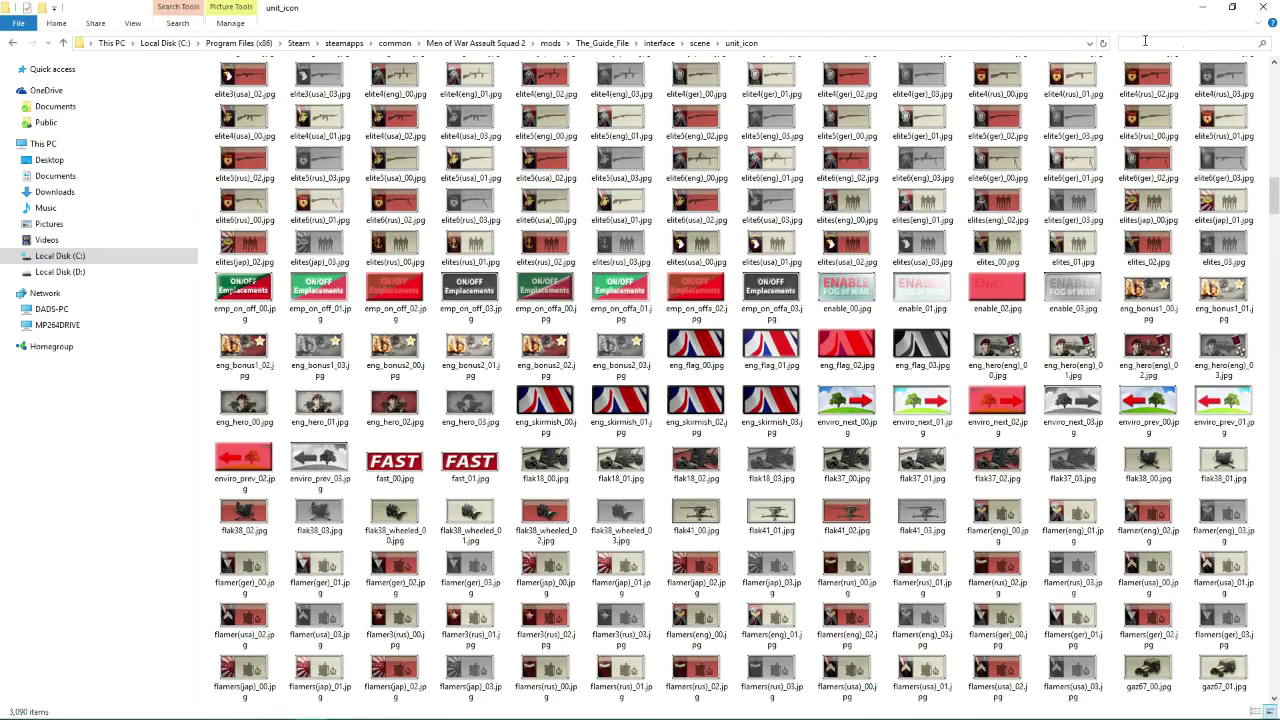
{"action": "type", "text": "elite"}
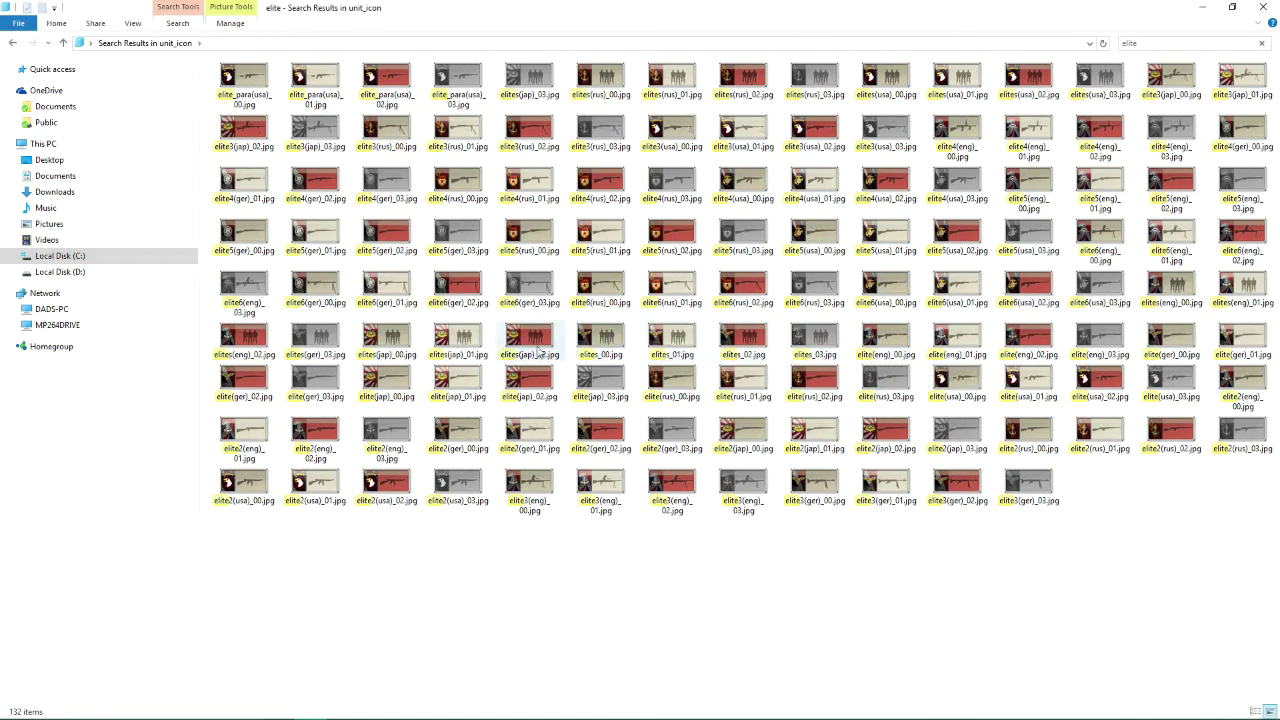
{"action": "mouse_move", "coordinate": [654, 352]}
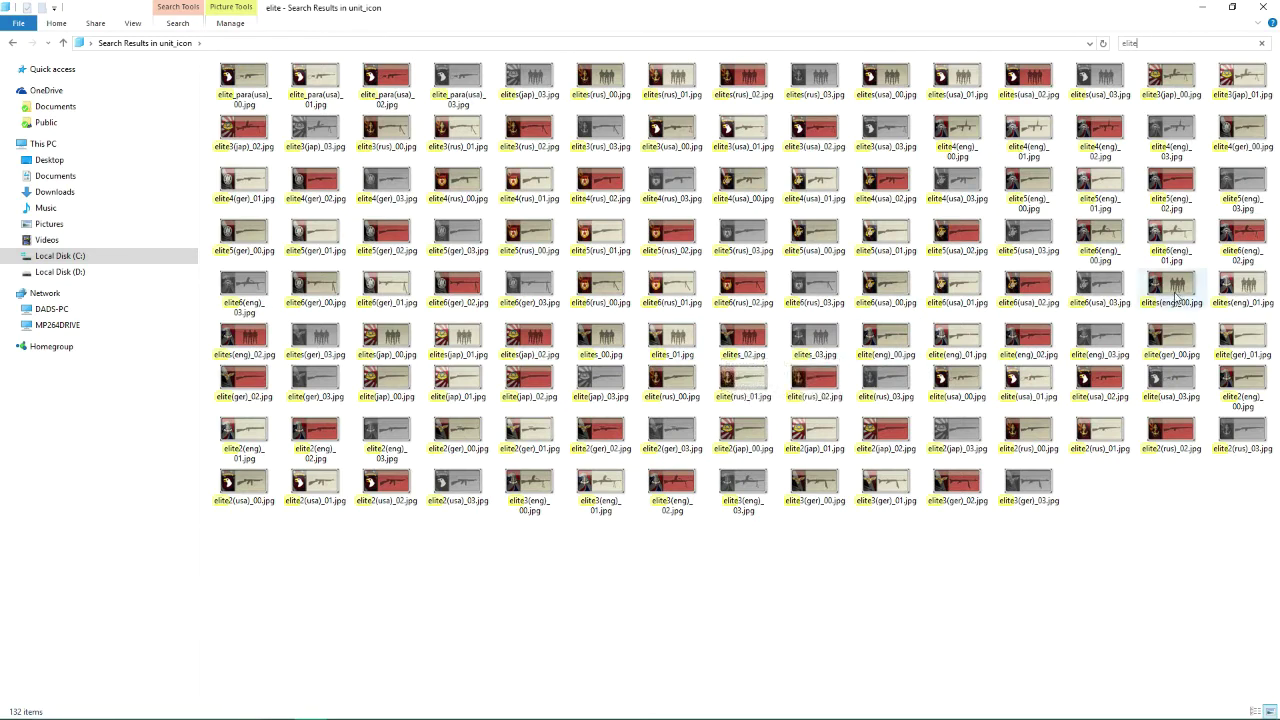
{"action": "mouse_move", "coordinate": [1176, 299]}
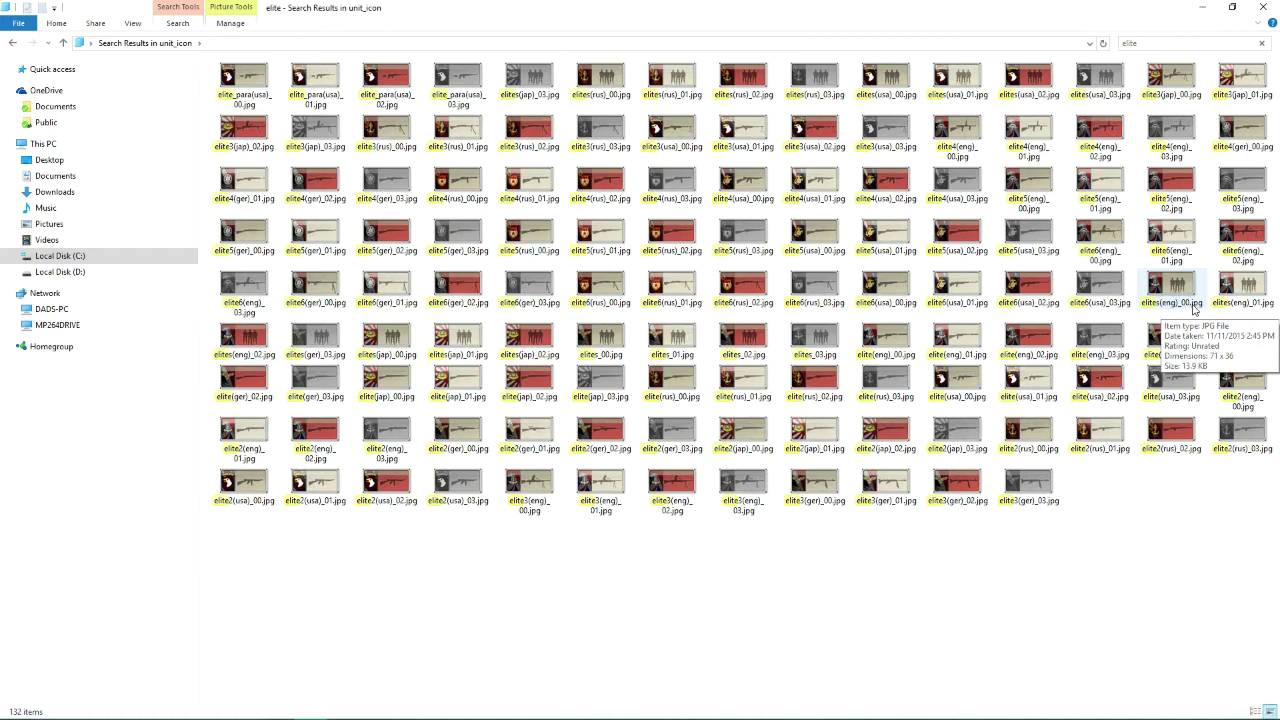
{"action": "mouse_move", "coordinate": [1255, 312]}
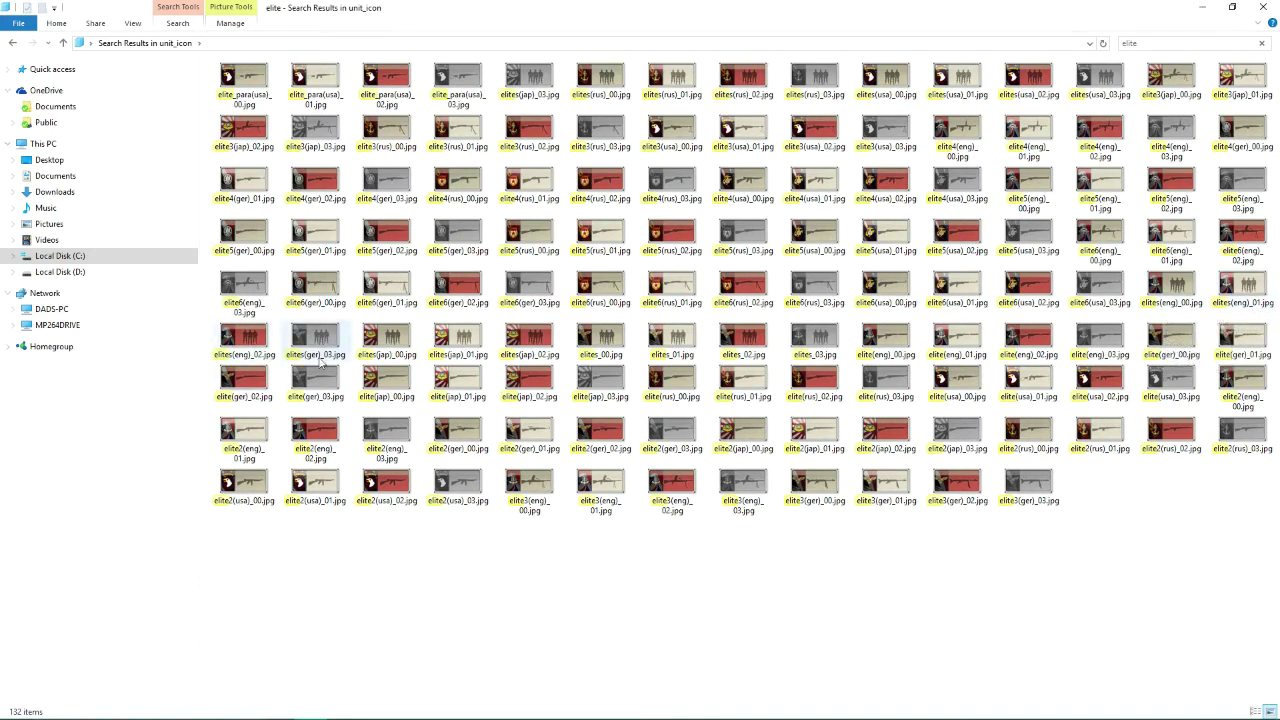
Step: Highlight the elites(eng) part of the elites(eng)_00.jpg file name without renaming the file
{"action": "mouse_move", "coordinate": [325, 361]}
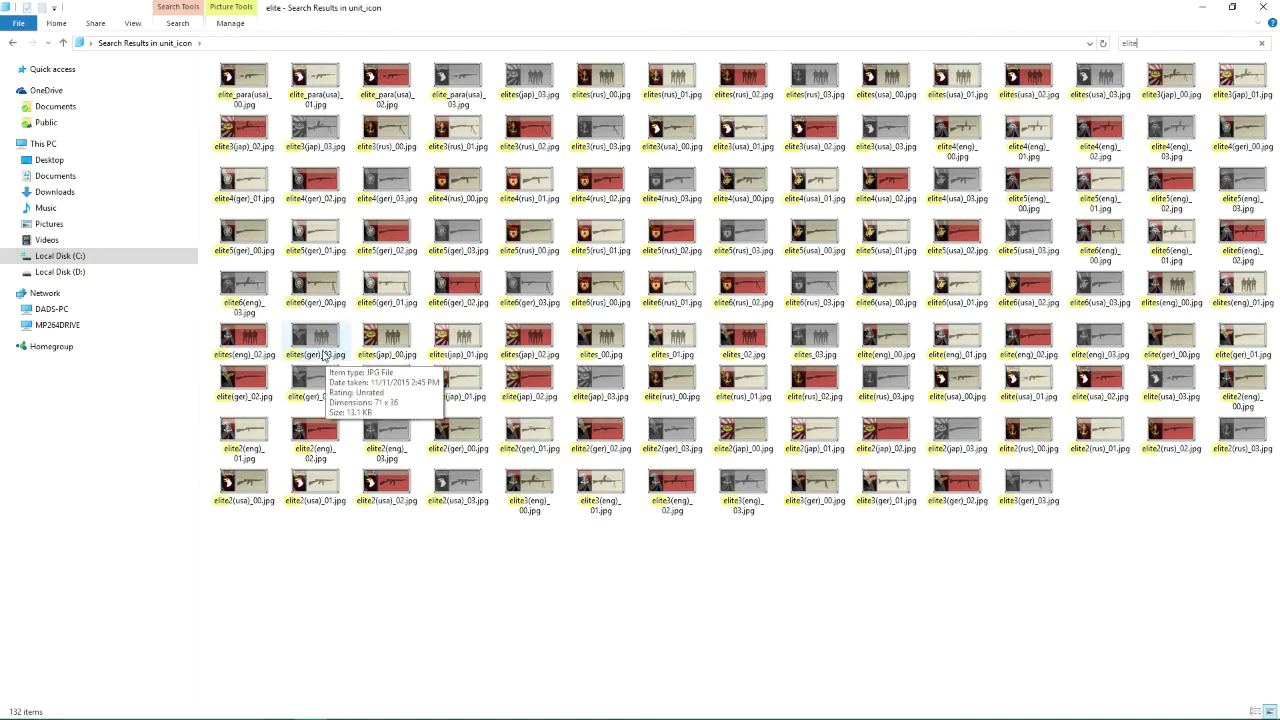
{"action": "left_click", "coordinate": [1174, 305]}
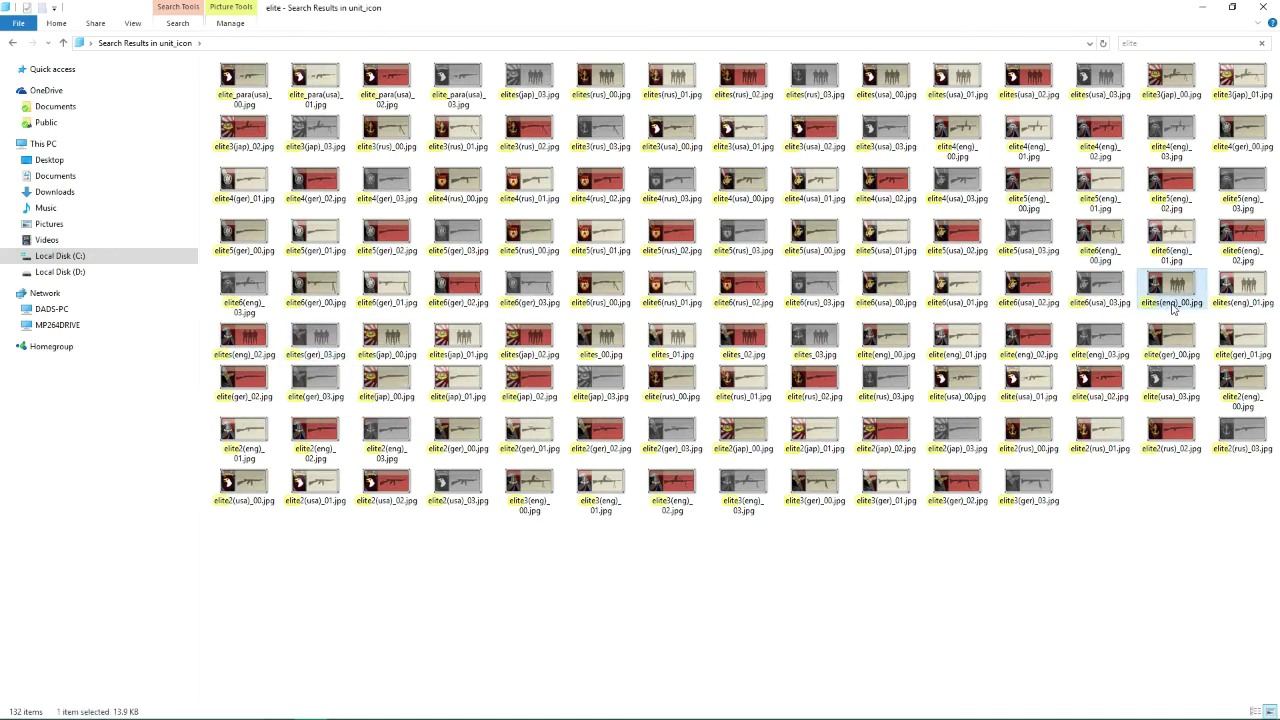
{"action": "left_click", "coordinate": [1174, 303]}
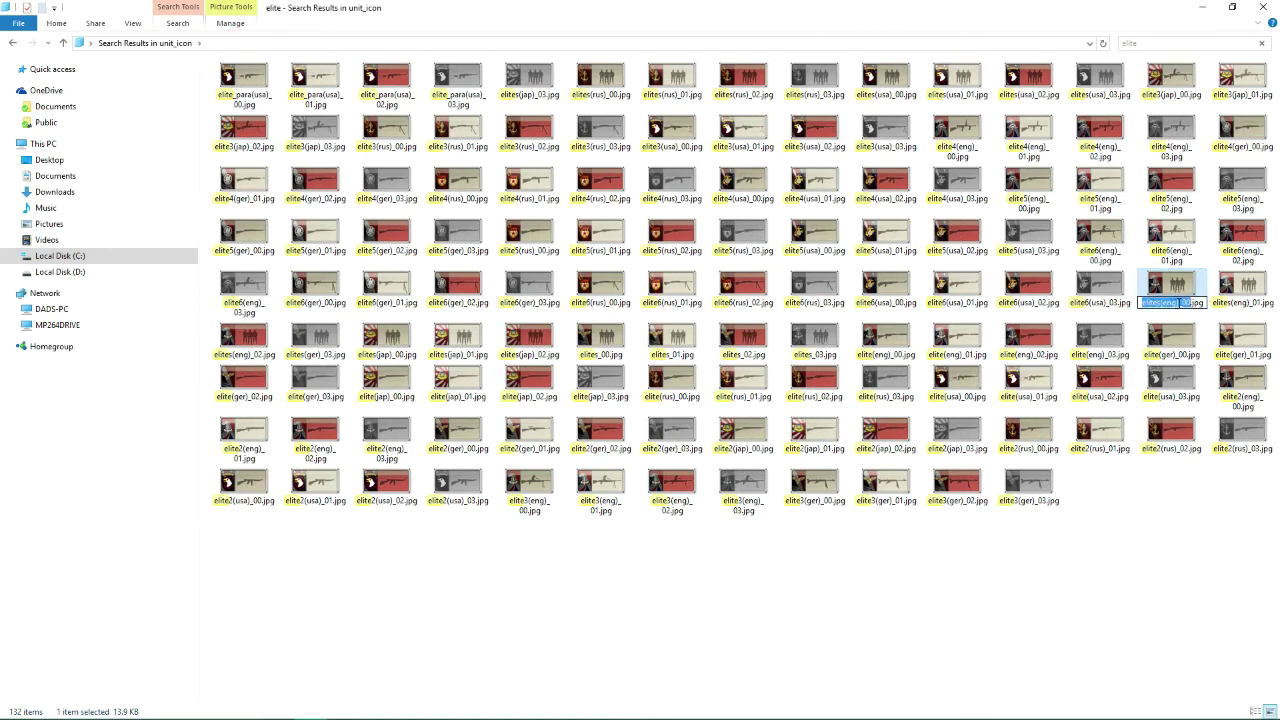
{"action": "left_click_drag", "start_coordinate": [1180, 303], "coordinate": [1138, 303]}
{"action": "left_click", "coordinate": [614, 577]}
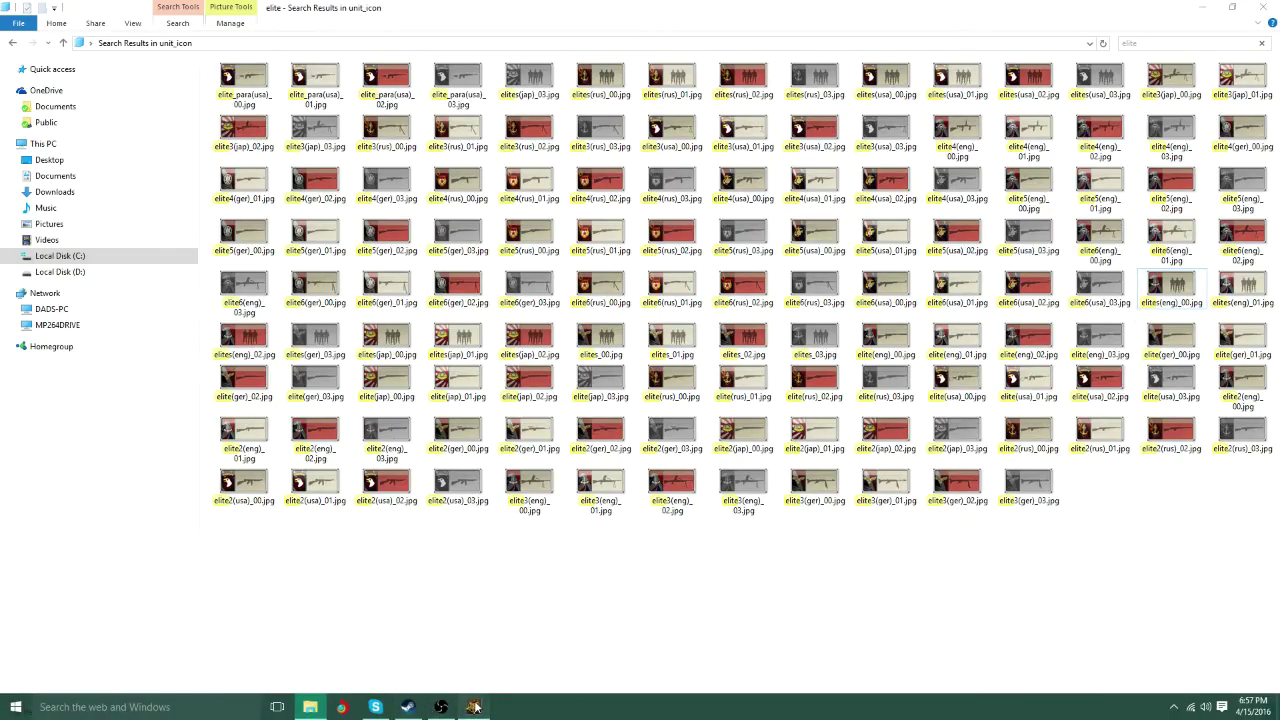
Step: Switch to the Men of War: Assault Squad 2 editor and set the e_elites reinforcement's image to elites(eng), applying the mission properties
{"action": "left_click", "coordinate": [475, 707]}
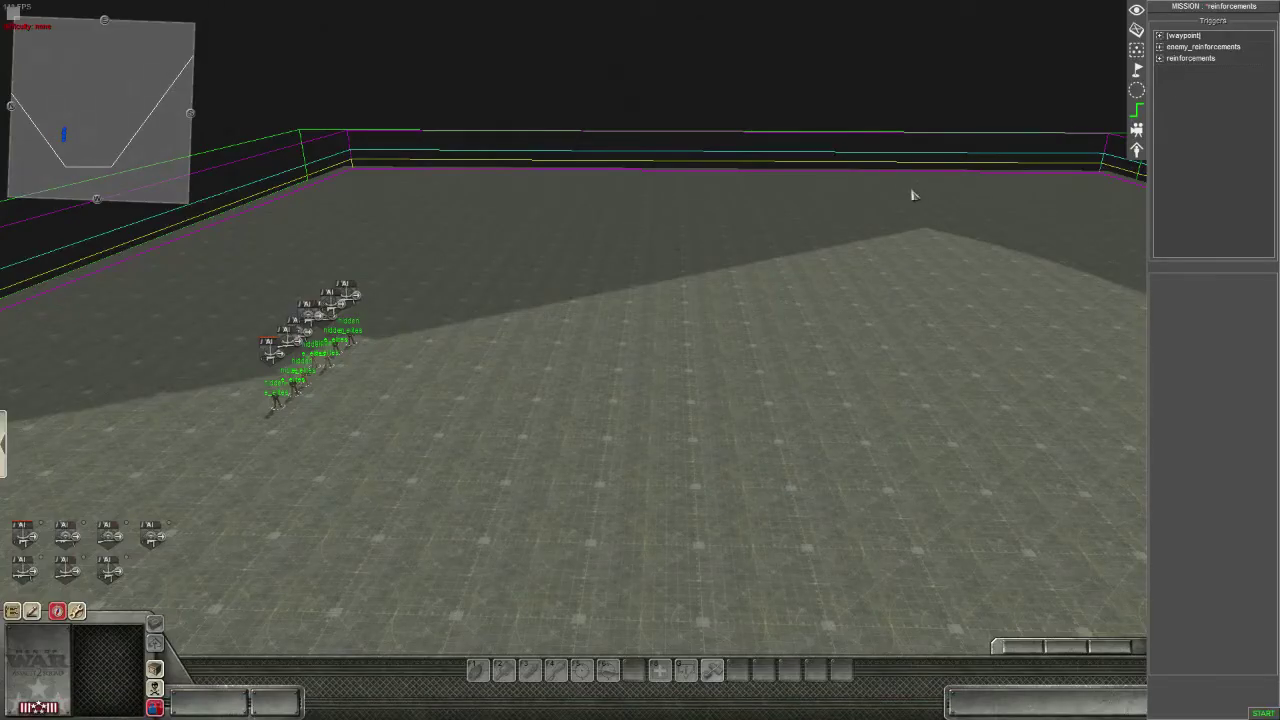
{"action": "left_click", "coordinate": [377, 333]}
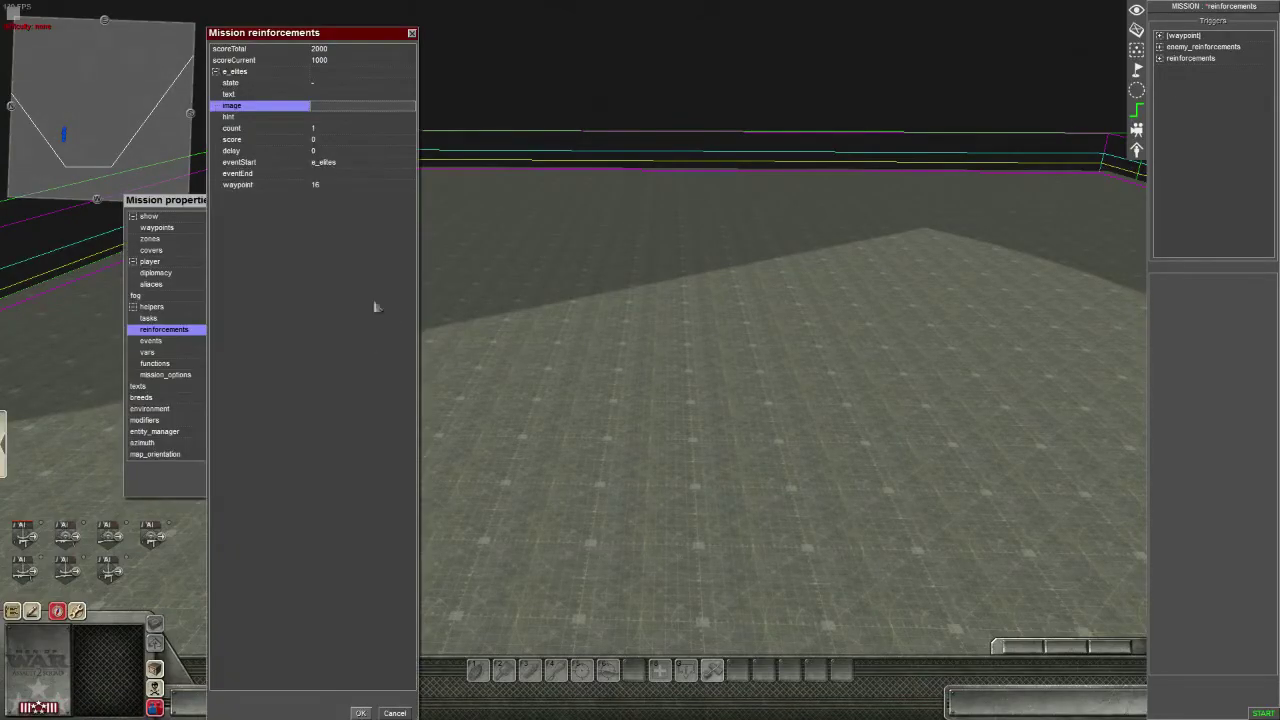
{"action": "type", "text": "elites_eng"}
{"action": "left_click", "coordinate": [361, 713]}
{"action": "left_click", "coordinate": [326, 484]}
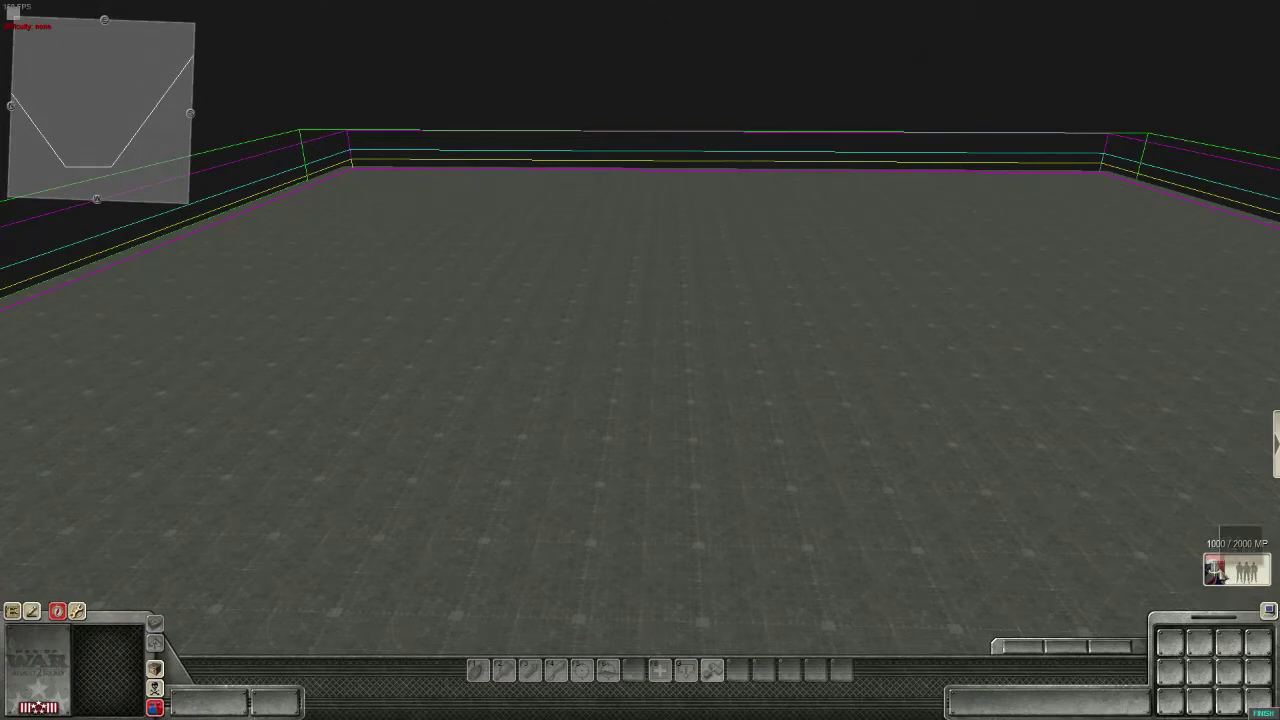
Step: Test the running mission by calling in the elites reinforcement from its icon, and return to the editor
{"action": "left_click", "coordinate": [1228, 582]}
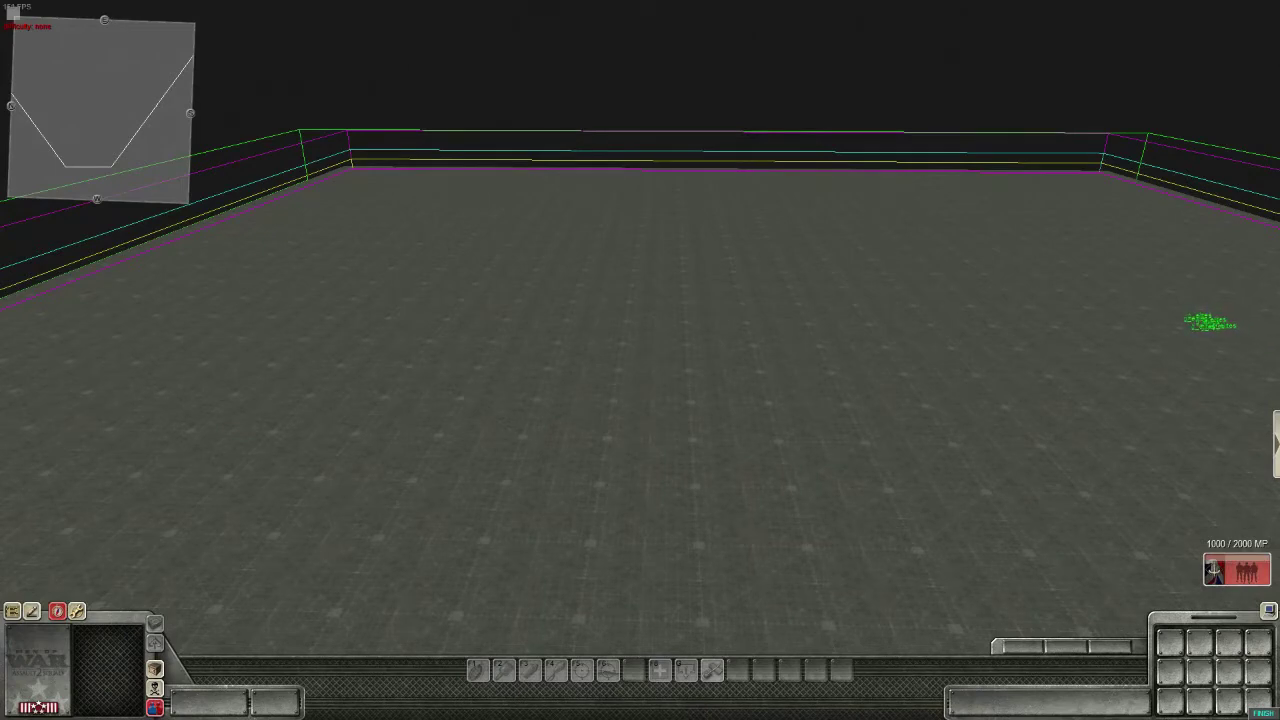
{"action": "left_click", "coordinate": [650, 352]}
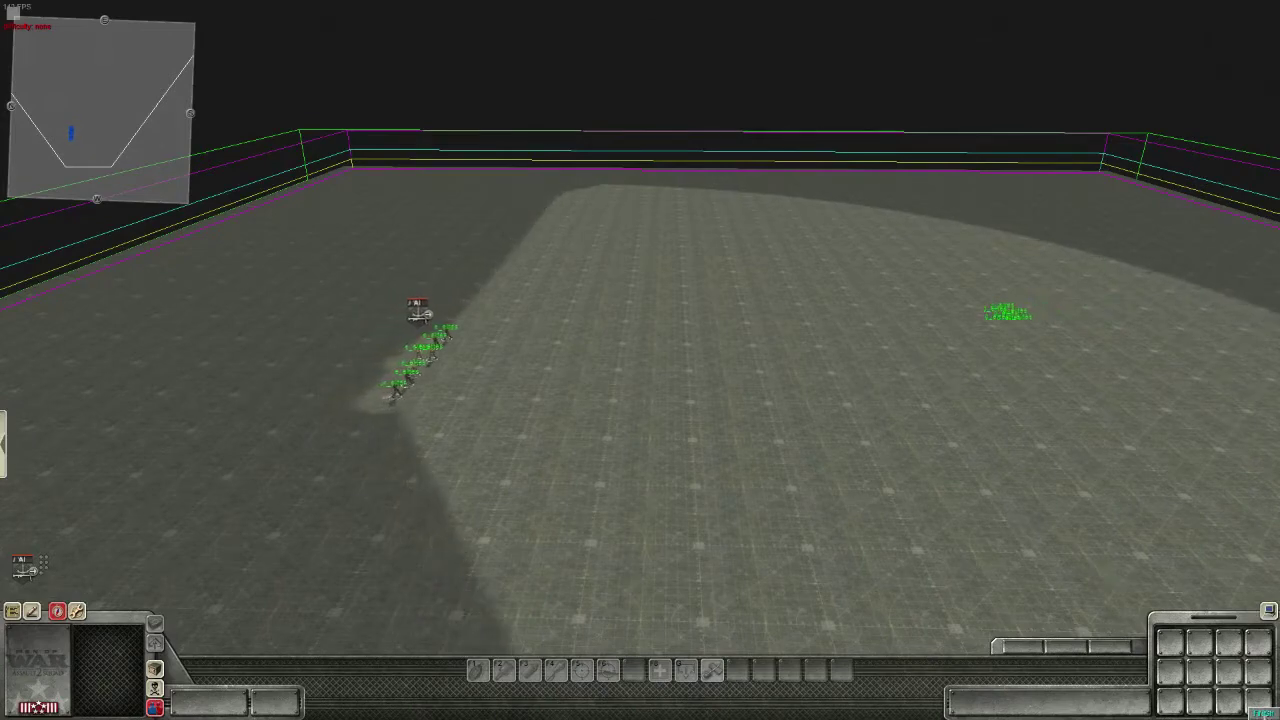
{"action": "key", "text": "F9"}
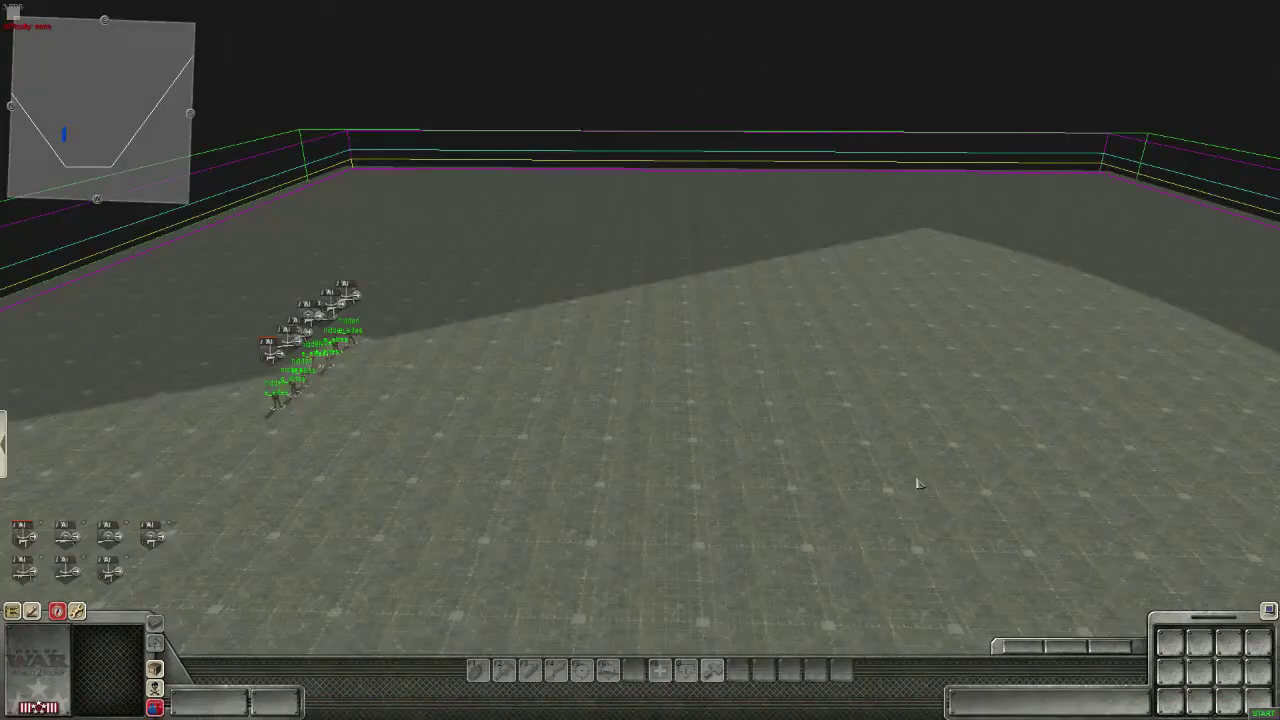
Step: Reopen the mission's reinforcements settings and set the e_elites count to 10
{"action": "key", "text": "F3"}
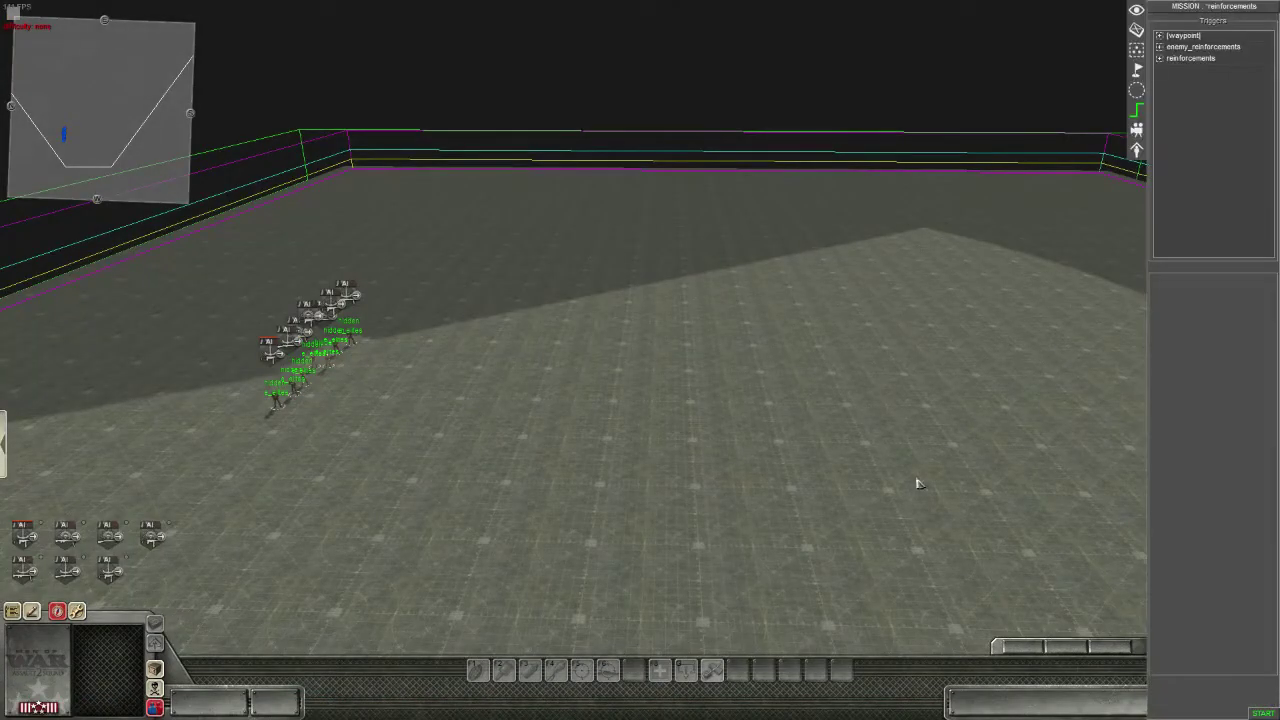
{"action": "key", "text": "o"}
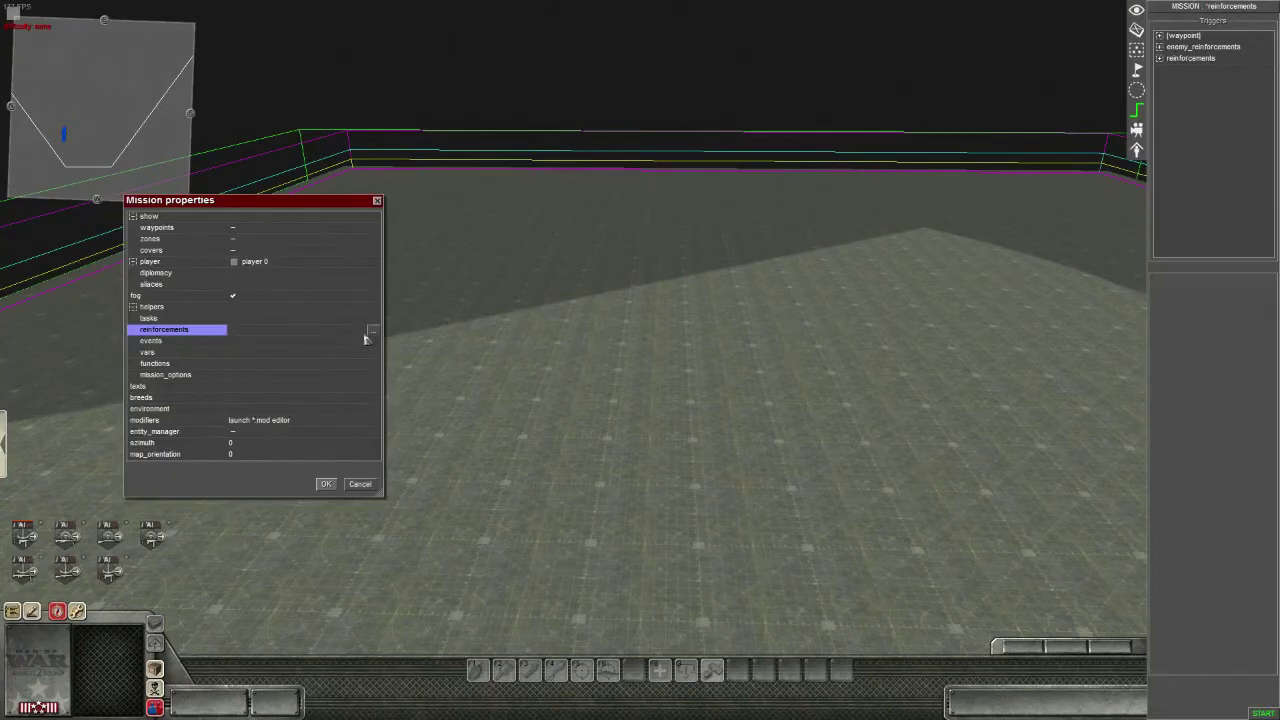
{"action": "left_click", "coordinate": [371, 333]}
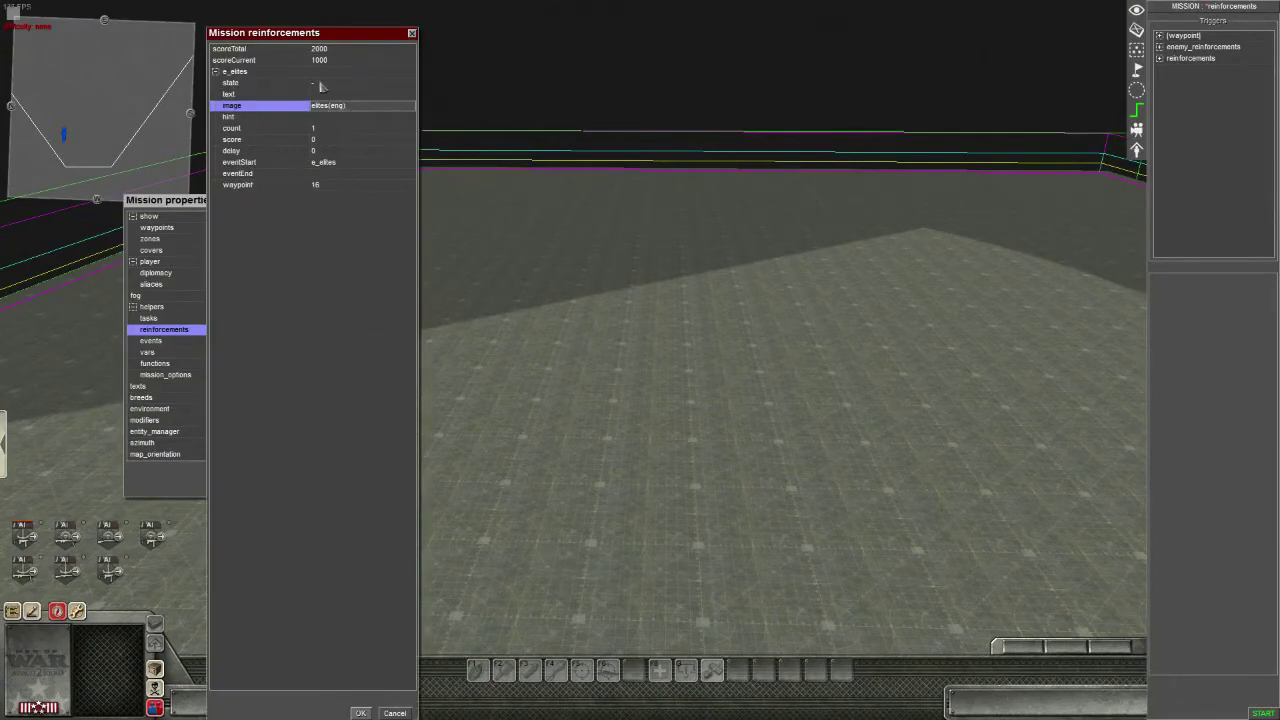
{"action": "left_click", "coordinate": [332, 132]}
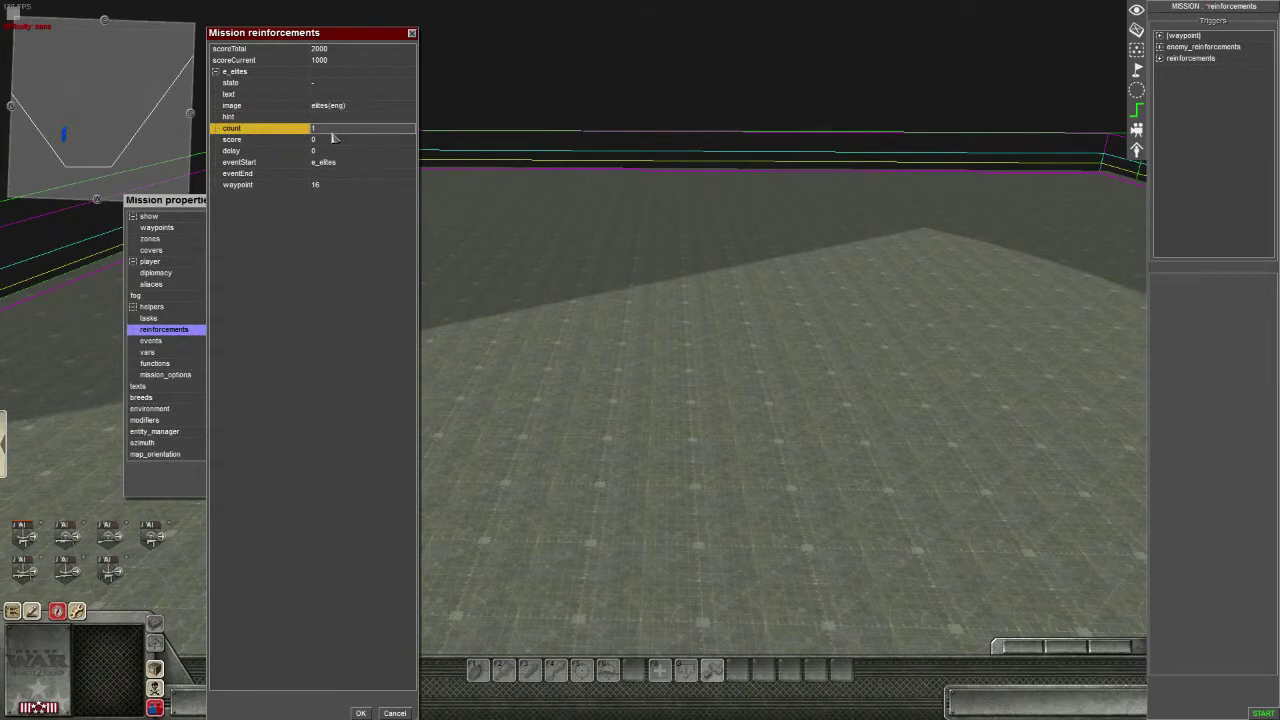
{"action": "left_click", "coordinate": [302, 127]}
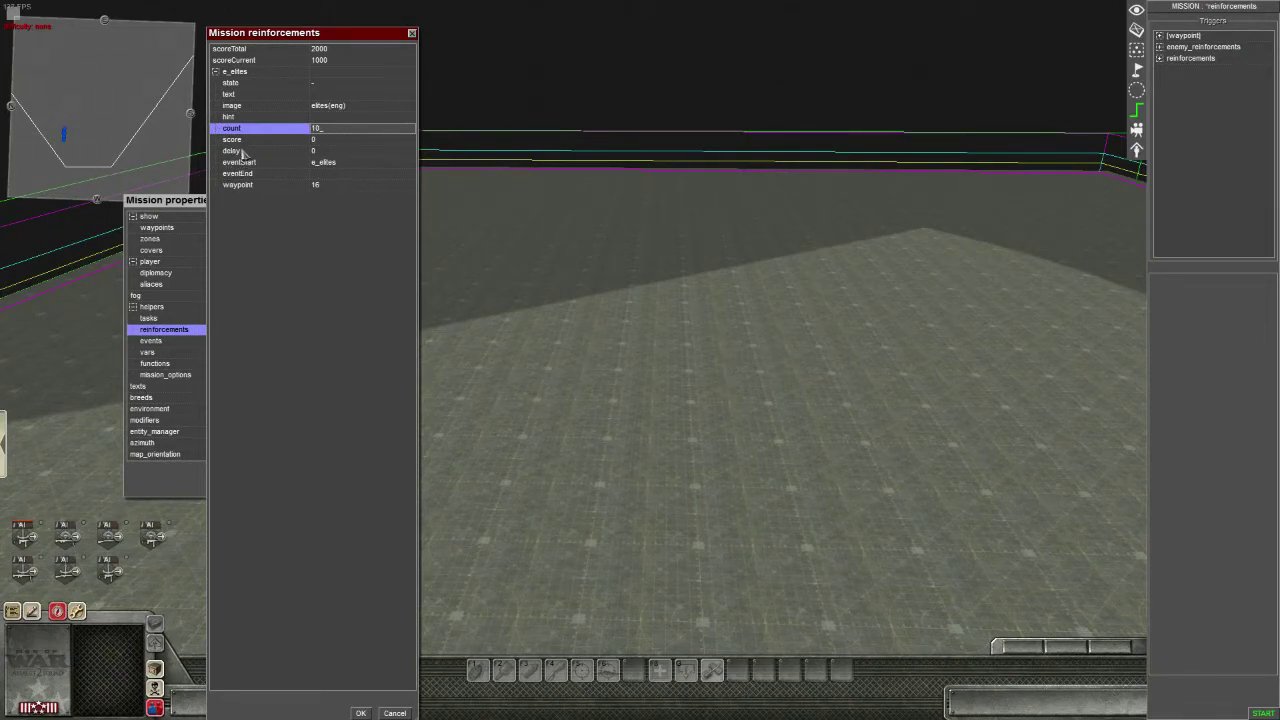
Step: Set the e_elites reinforcement's score to 100 and delay to 10, and apply the mission properties
{"action": "left_click", "coordinate": [321, 143]}
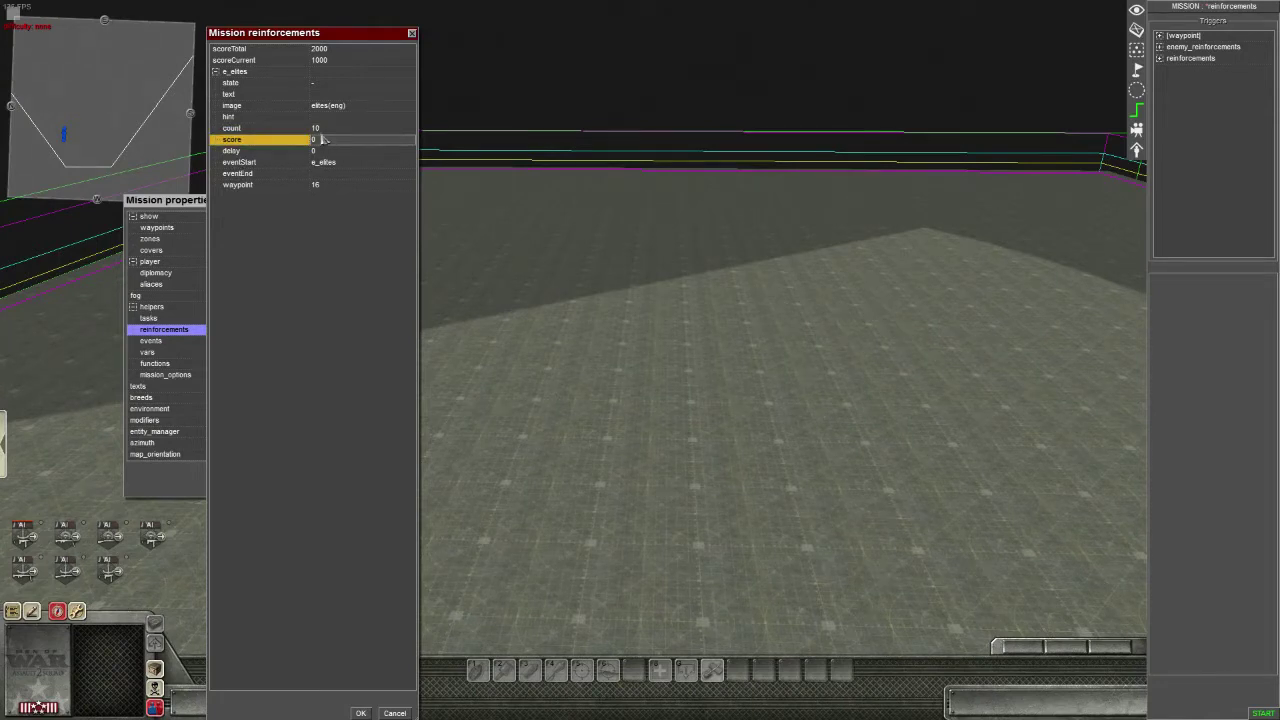
{"action": "left_click", "coordinate": [326, 61]}
{"action": "left_click", "coordinate": [334, 141]}
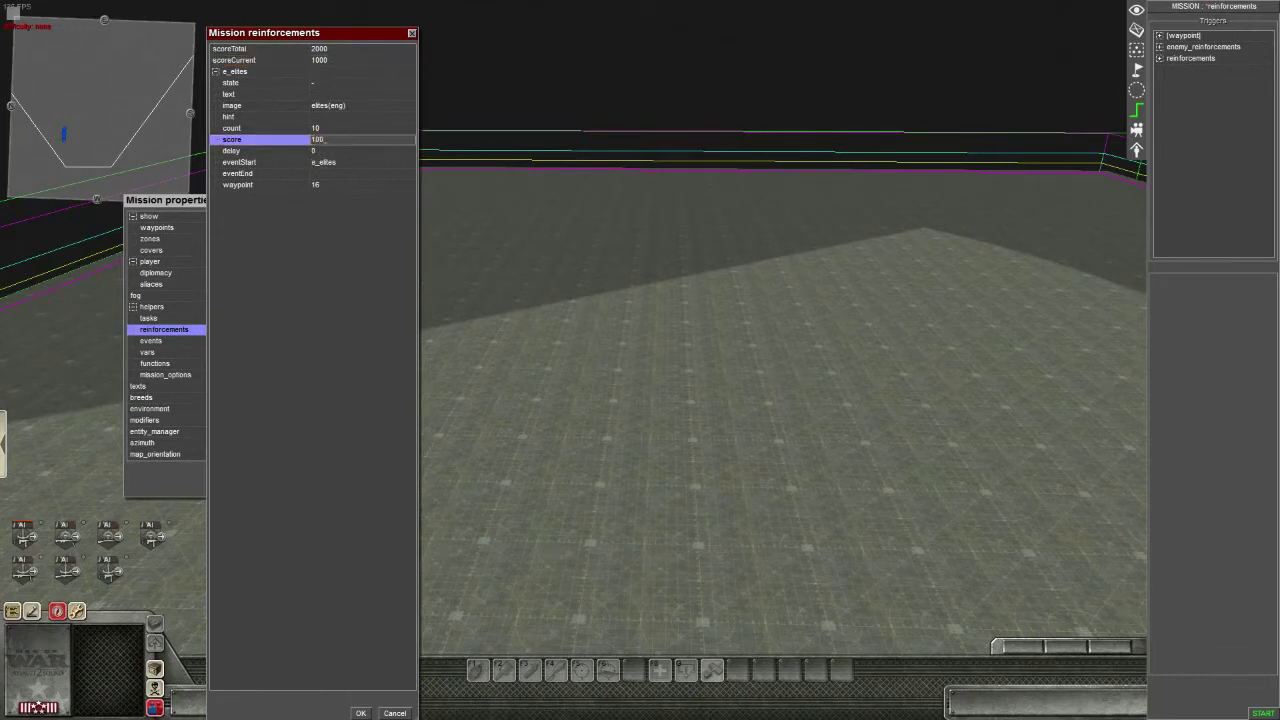
{"action": "left_click", "coordinate": [321, 151]}
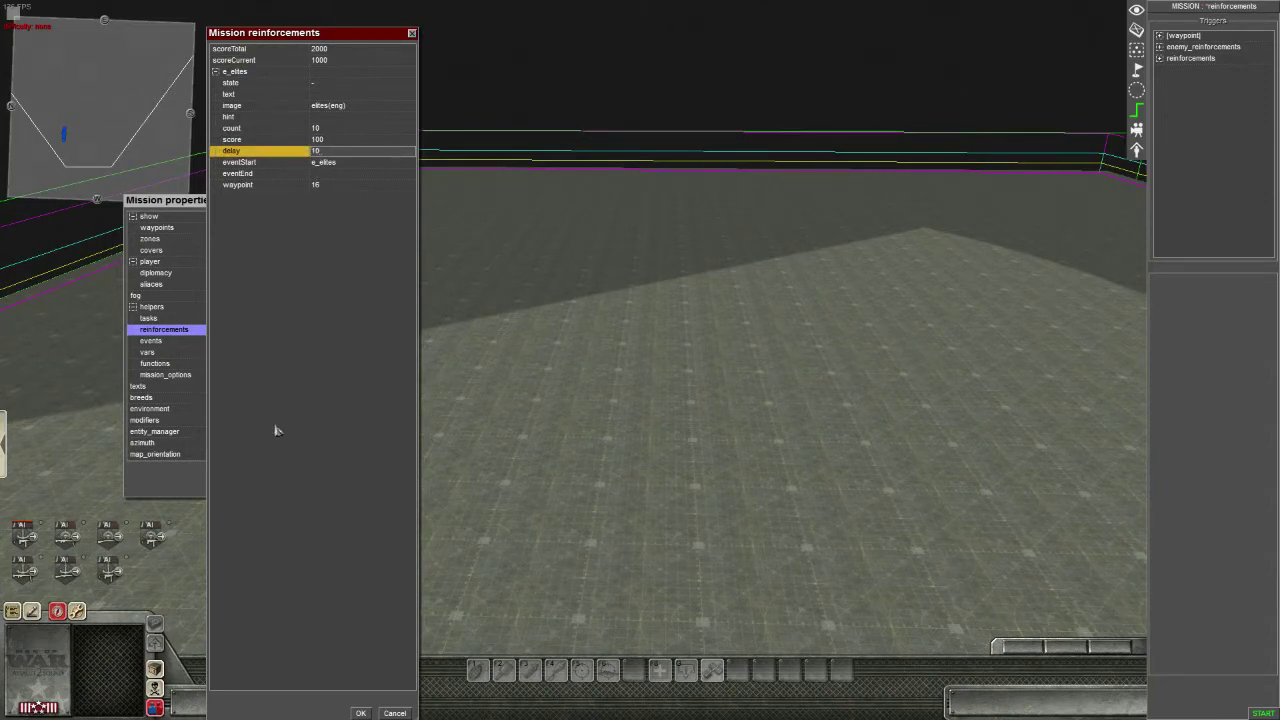
{"action": "left_click", "coordinate": [359, 713]}
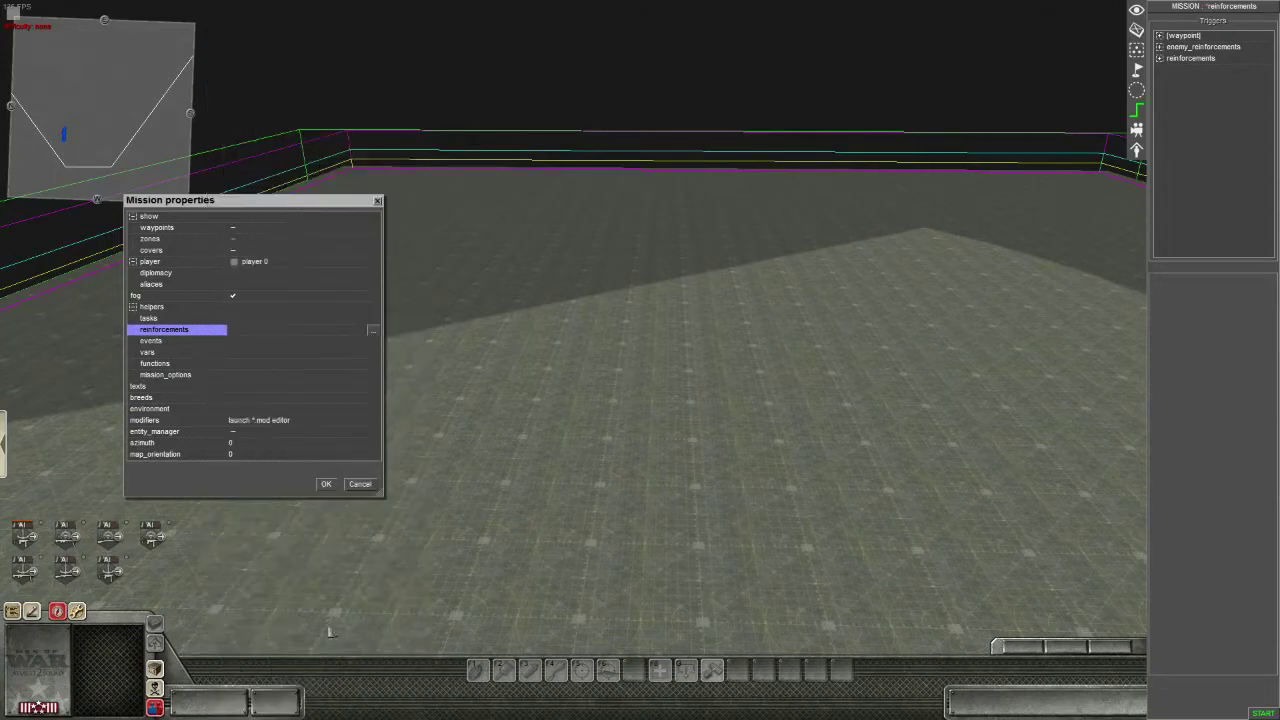
{"action": "left_click", "coordinate": [325, 485]}
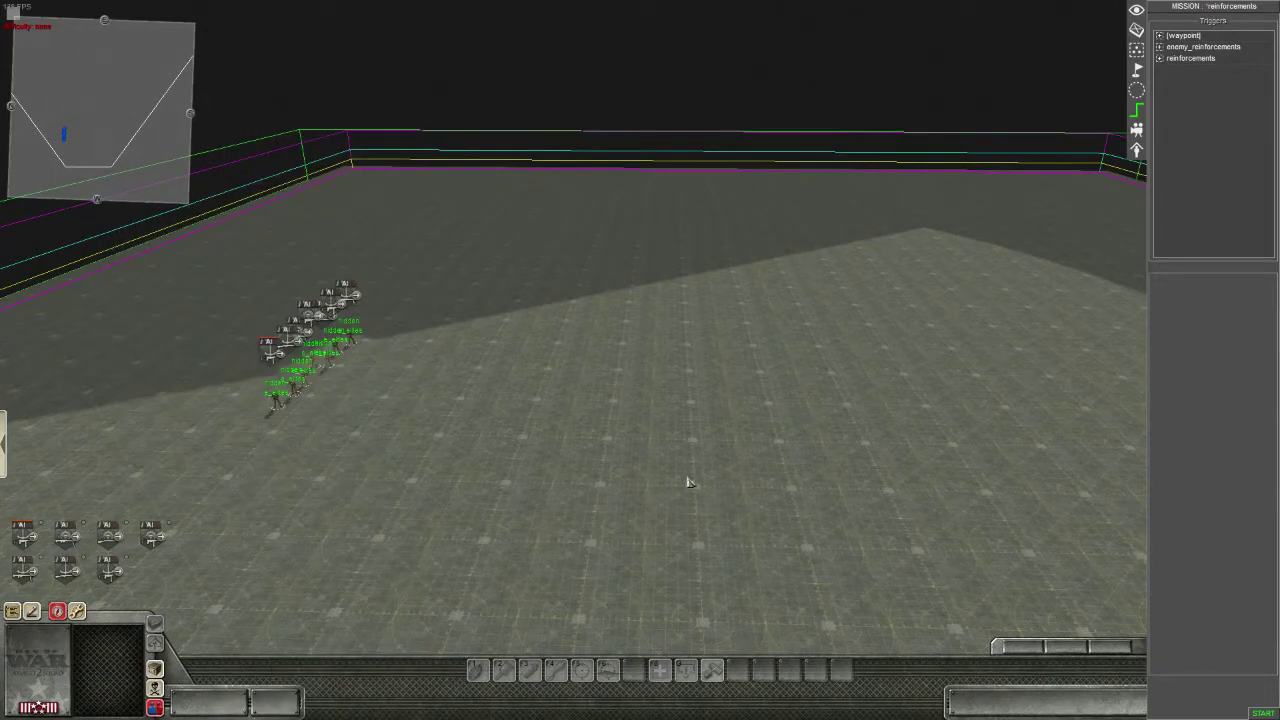
Step: Run the mission and call in the elites repeatedly to test the cost, delay and count, inspecting the arriving squads
{"action": "key", "text": "Escape"}
{"action": "left_click", "coordinate": [1262, 713]}
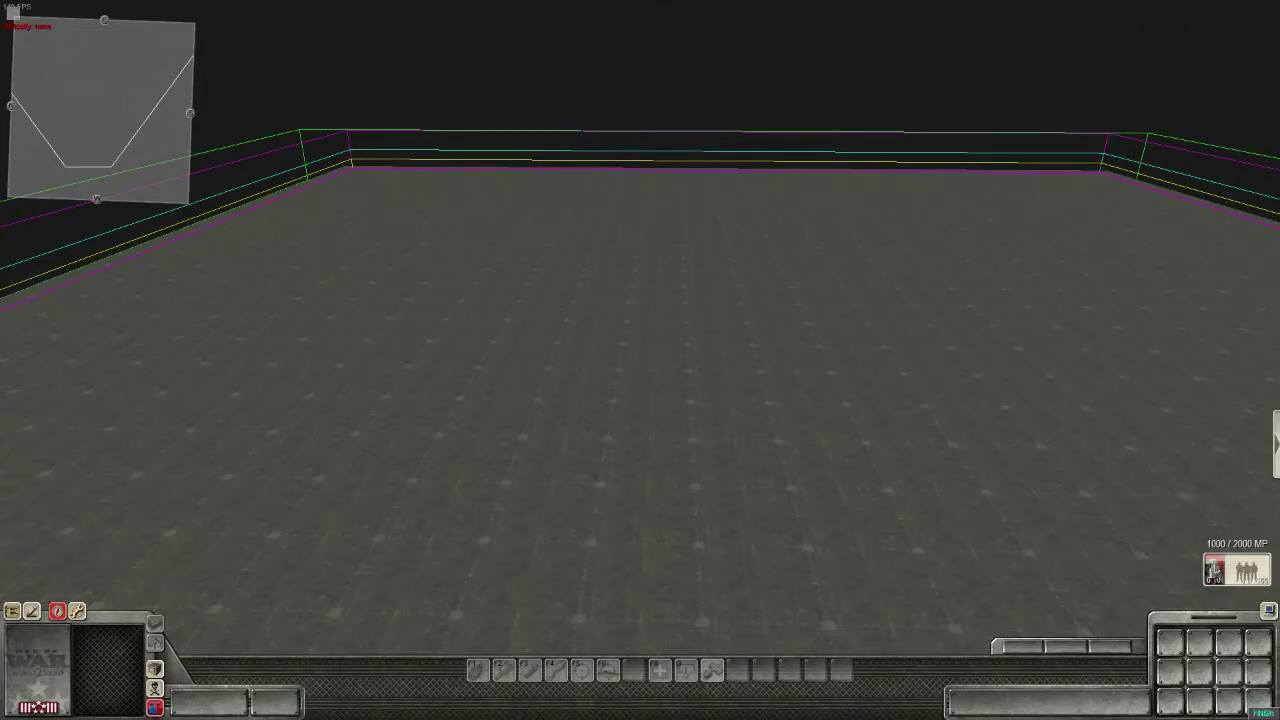
{"action": "left_click", "coordinate": [1240, 570]}
{"action": "left_click", "coordinate": [598, 360]}
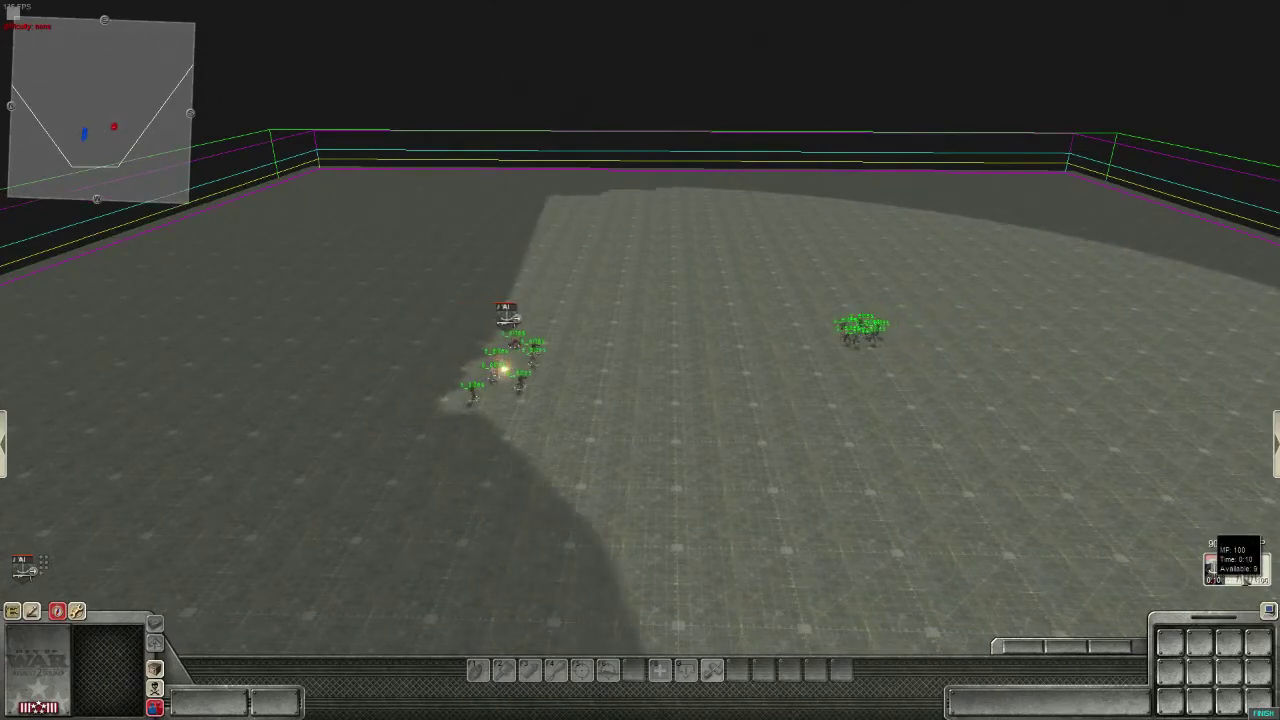
{"action": "left_click", "coordinate": [1244, 578]}
{"action": "left_click", "coordinate": [732, 506]}
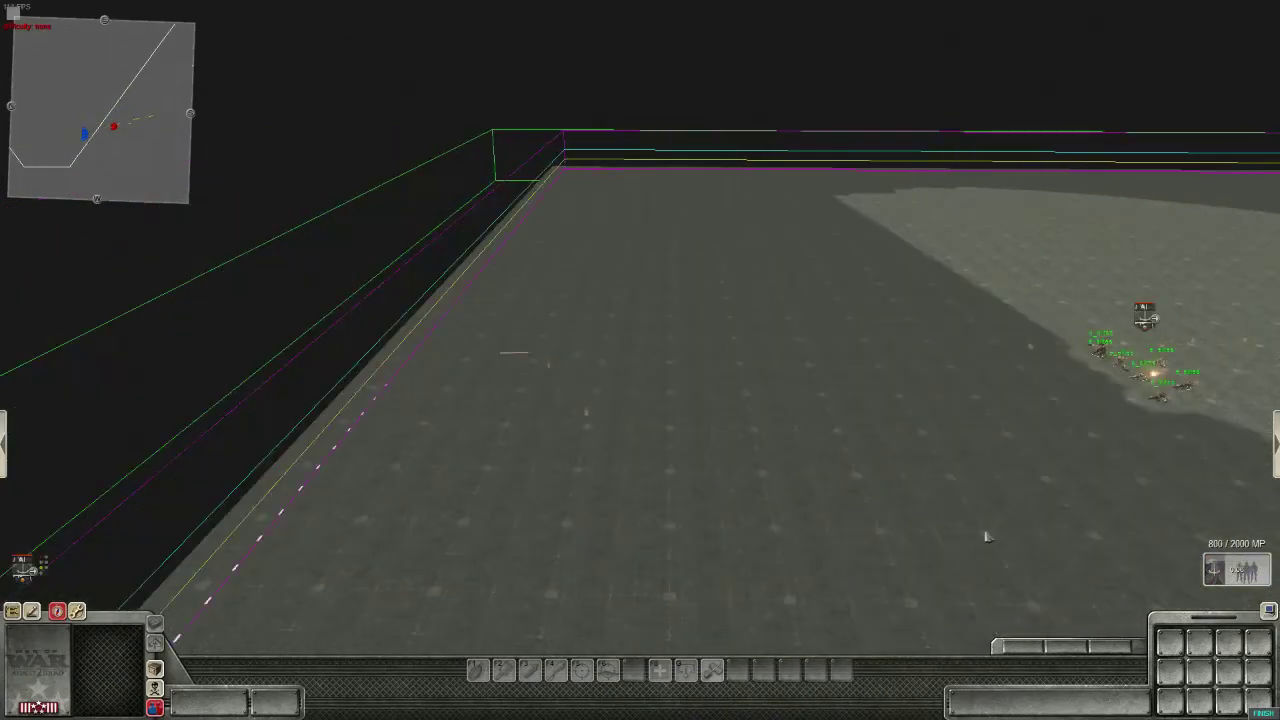
{"action": "middle_click_drag", "start_coordinate": [986, 534], "coordinate": [1080, 620]}
{"action": "middle_click_drag", "start_coordinate": [900, 481], "coordinate": [866, 491]}
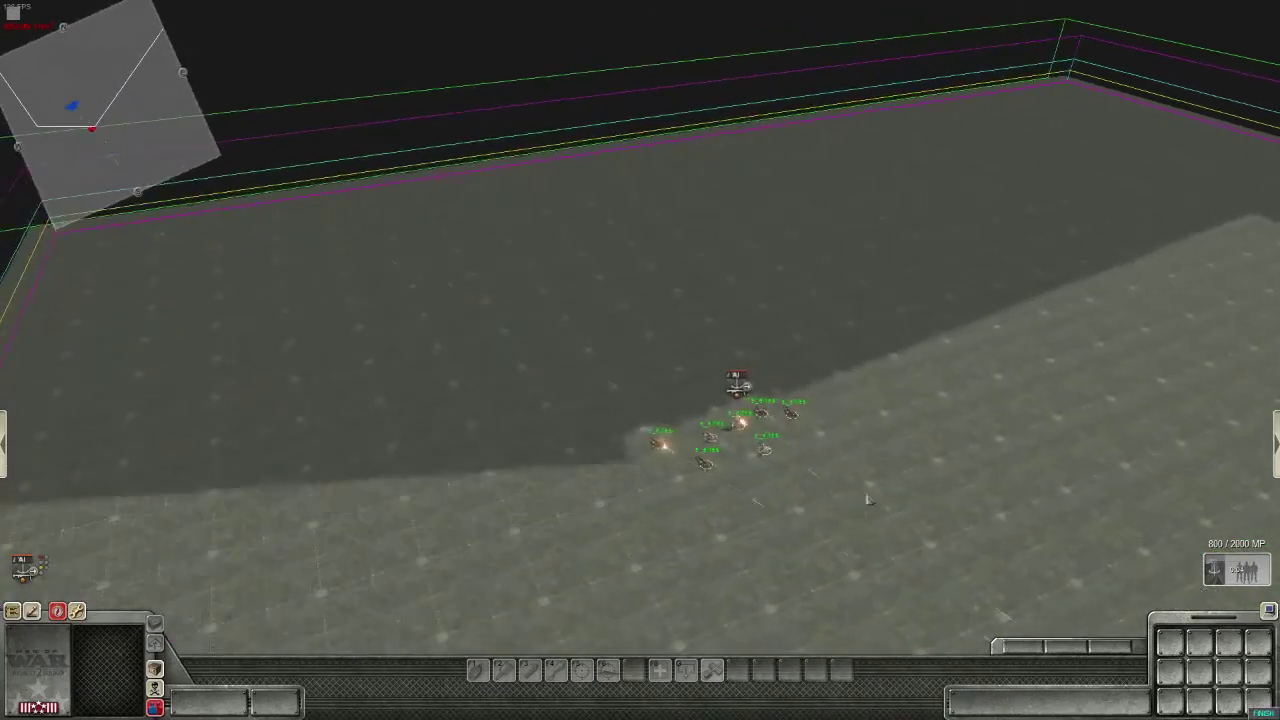
{"action": "middle_click_drag", "start_coordinate": [611, 514], "coordinate": [976, 327]}
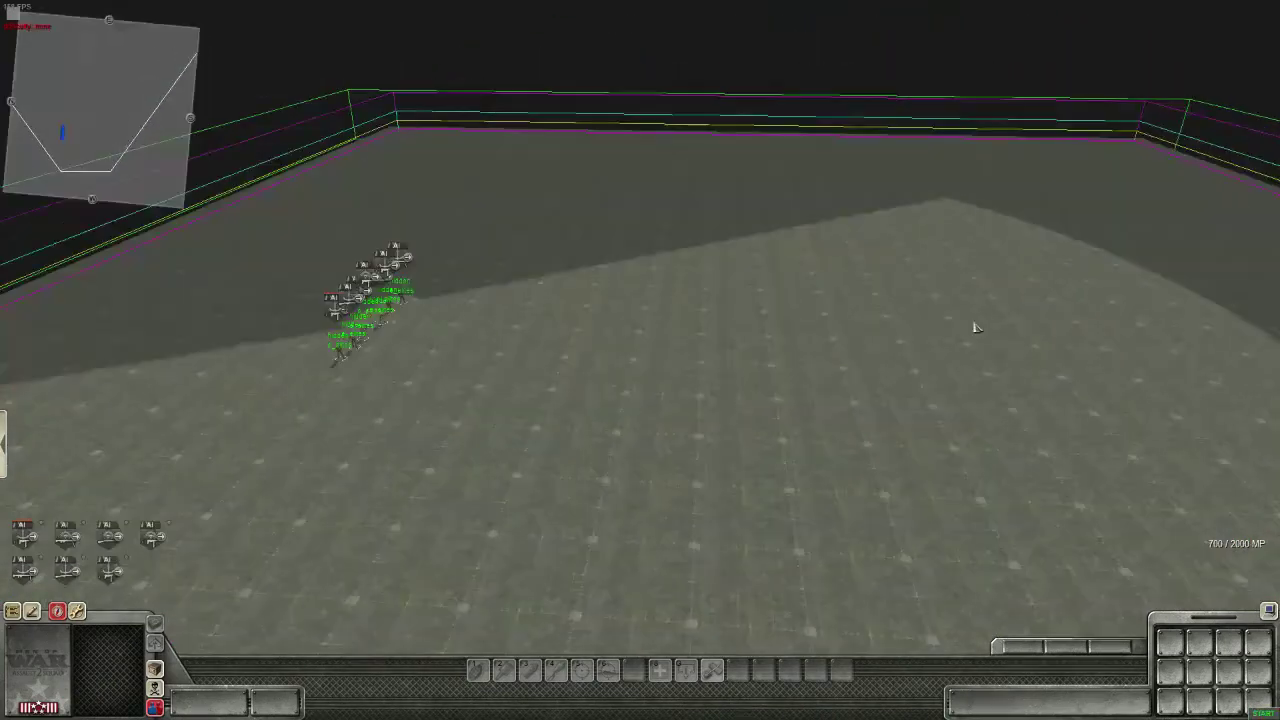
Step: Add a trigger command after the waypoint command in the reinforcements/e_elites trigger
{"action": "key", "text": "F3"}
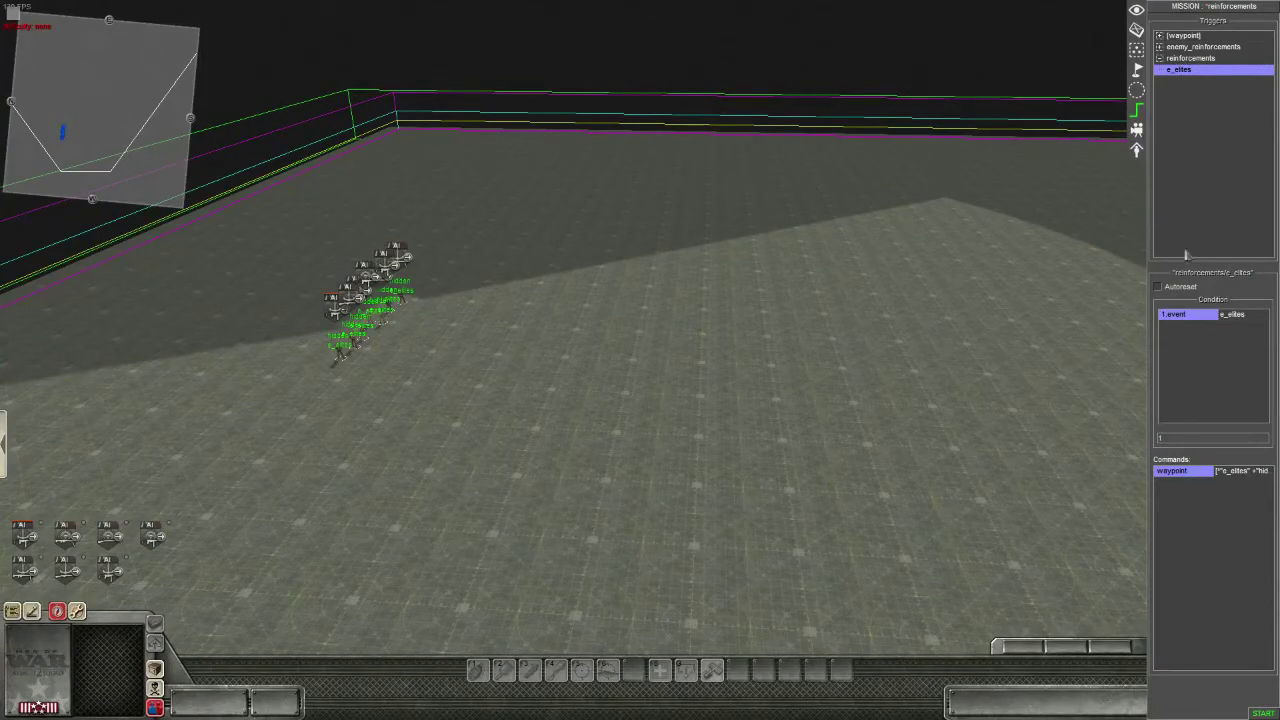
{"action": "right_click", "coordinate": [1183, 501]}
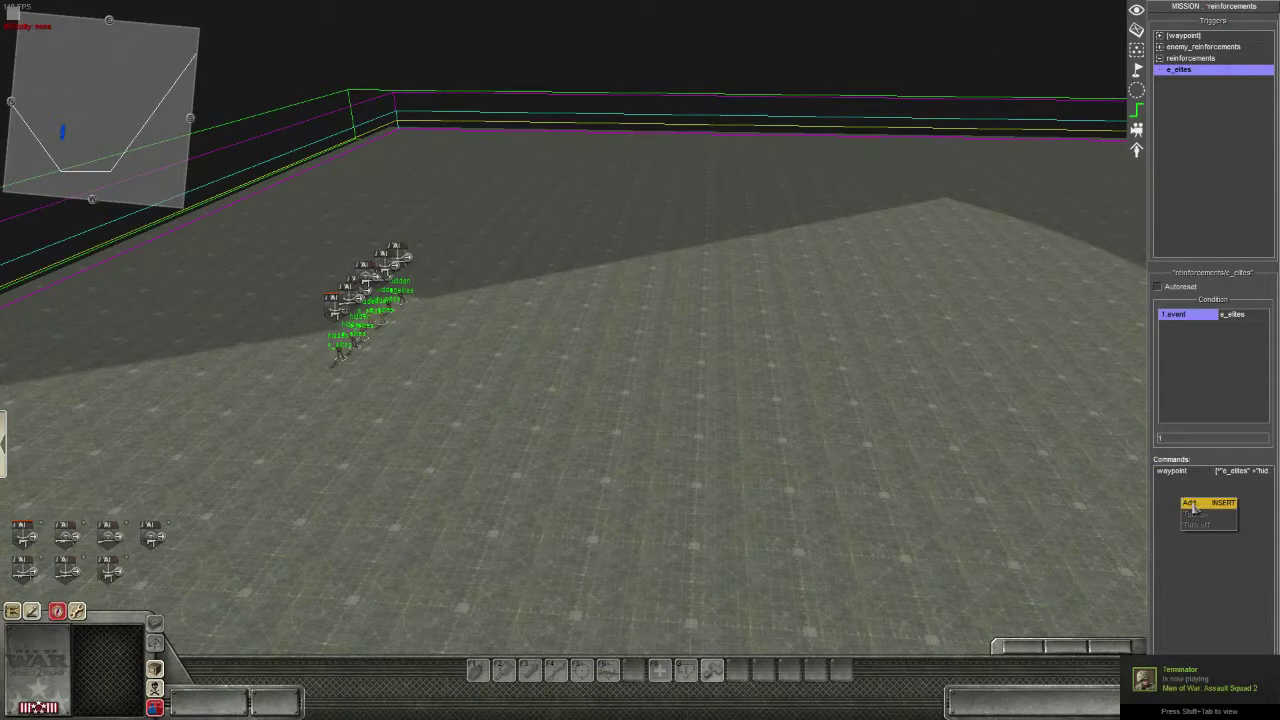
{"action": "left_click", "coordinate": [1192, 505]}
{"action": "left_click", "coordinate": [599, 418]}
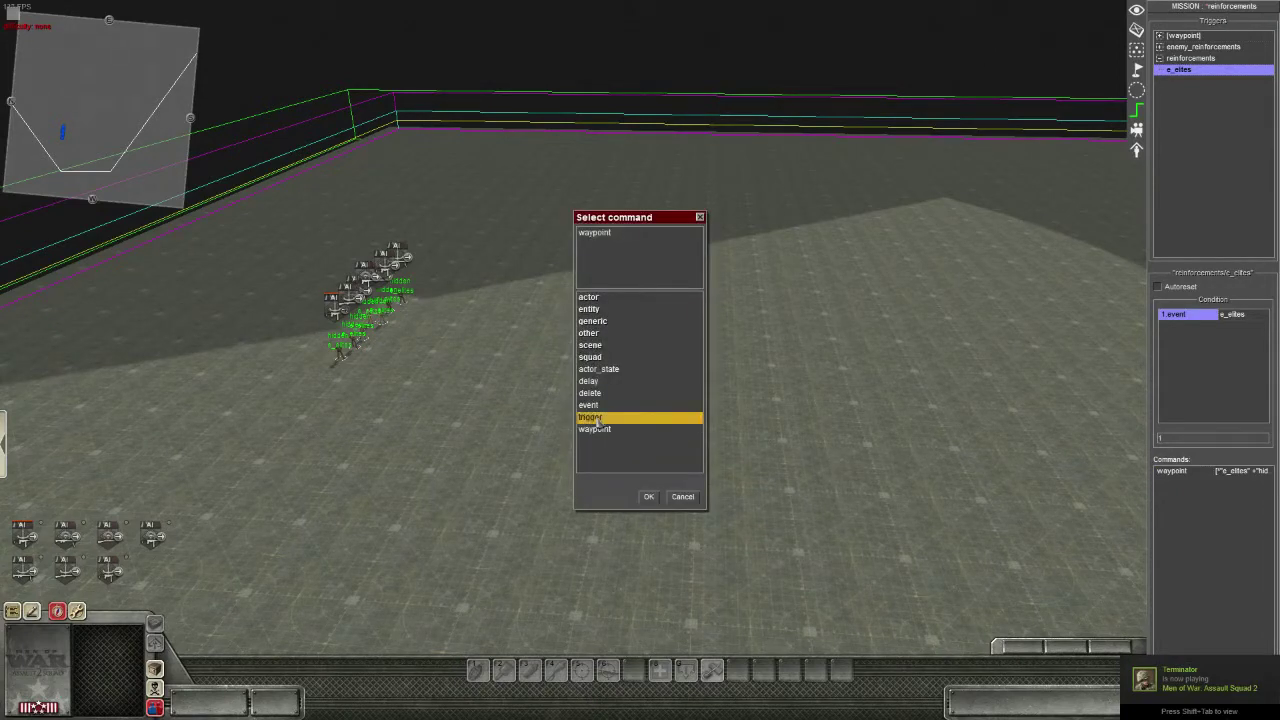
{"action": "left_click", "coordinate": [647, 496]}
Step: Target the new trigger command at reinforcements/e_elites with its on option left off, and review its properties
{"action": "left_click", "coordinate": [594, 142]}
{"action": "left_click", "coordinate": [815, 141]}
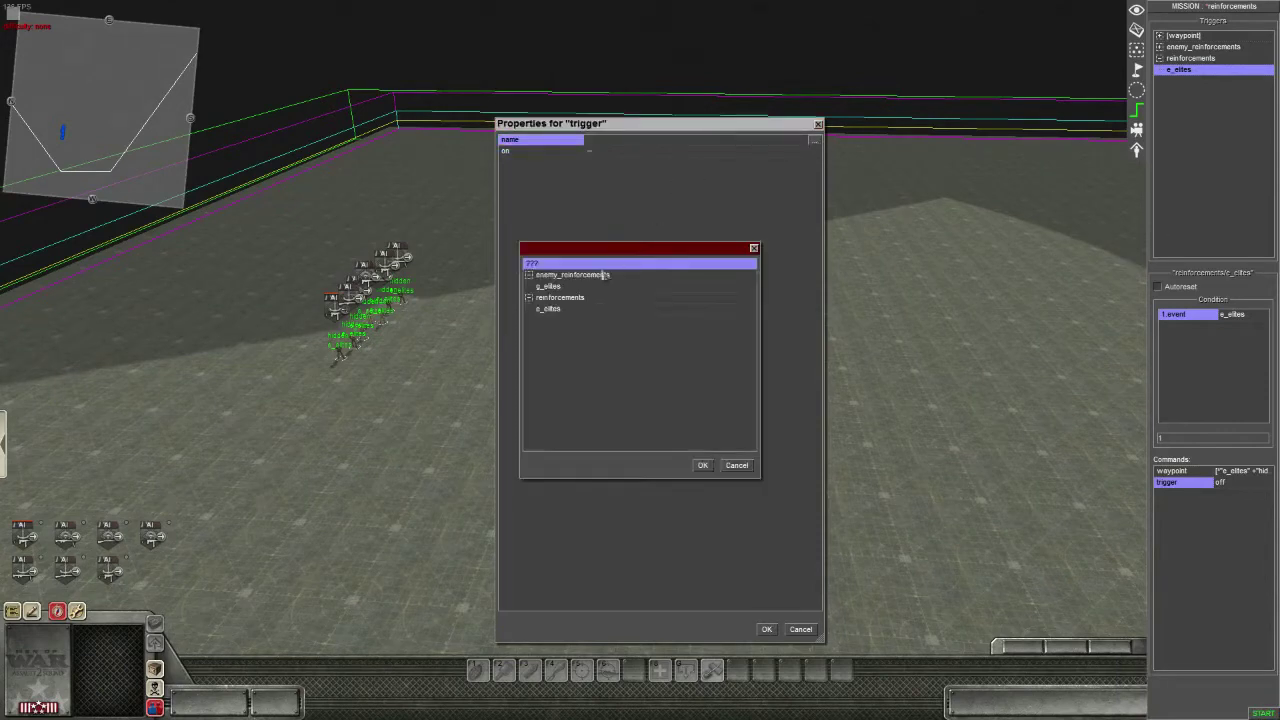
{"action": "left_click", "coordinate": [554, 311]}
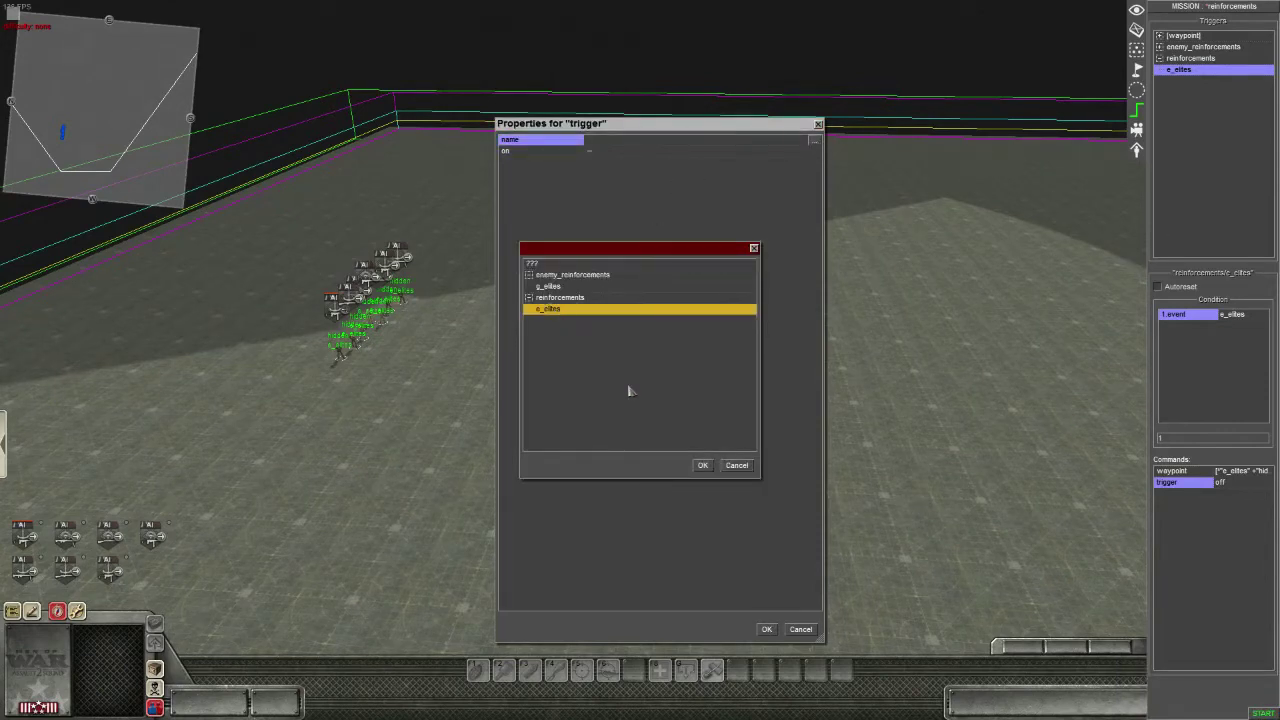
{"action": "left_click", "coordinate": [703, 465]}
{"action": "left_click", "coordinate": [766, 629]}
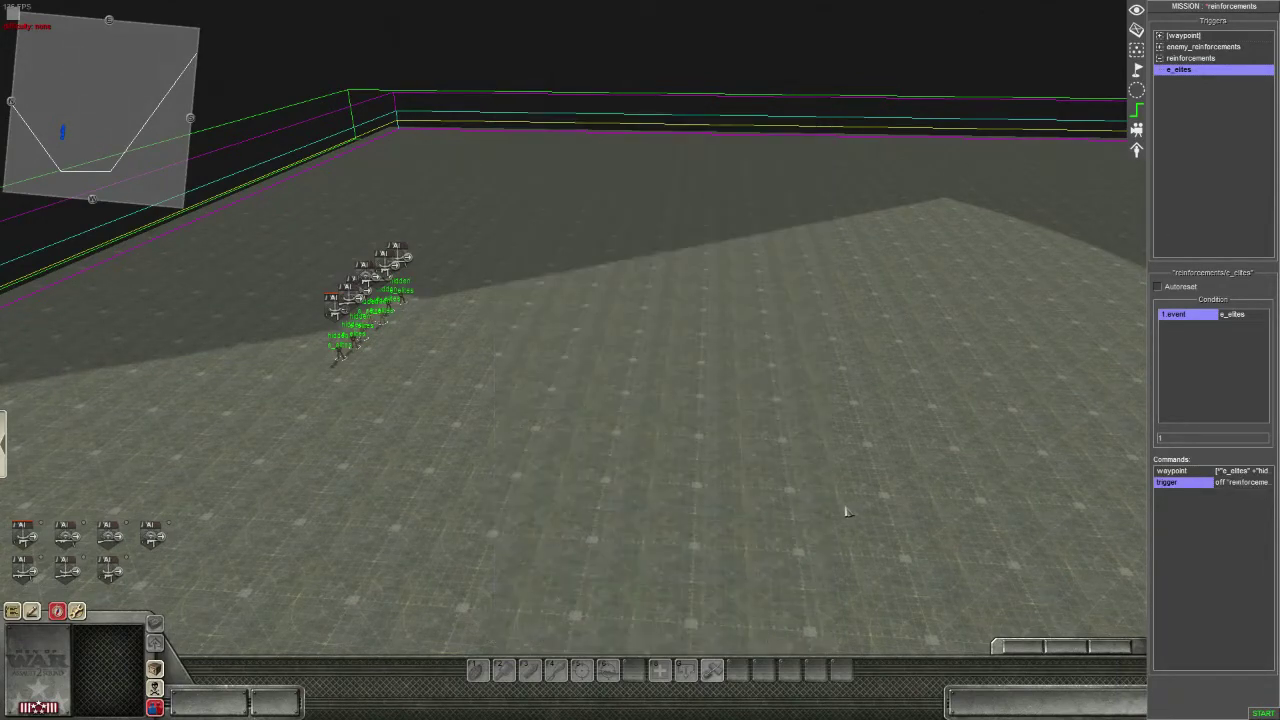
{"action": "double_click", "coordinate": [1186, 484]}
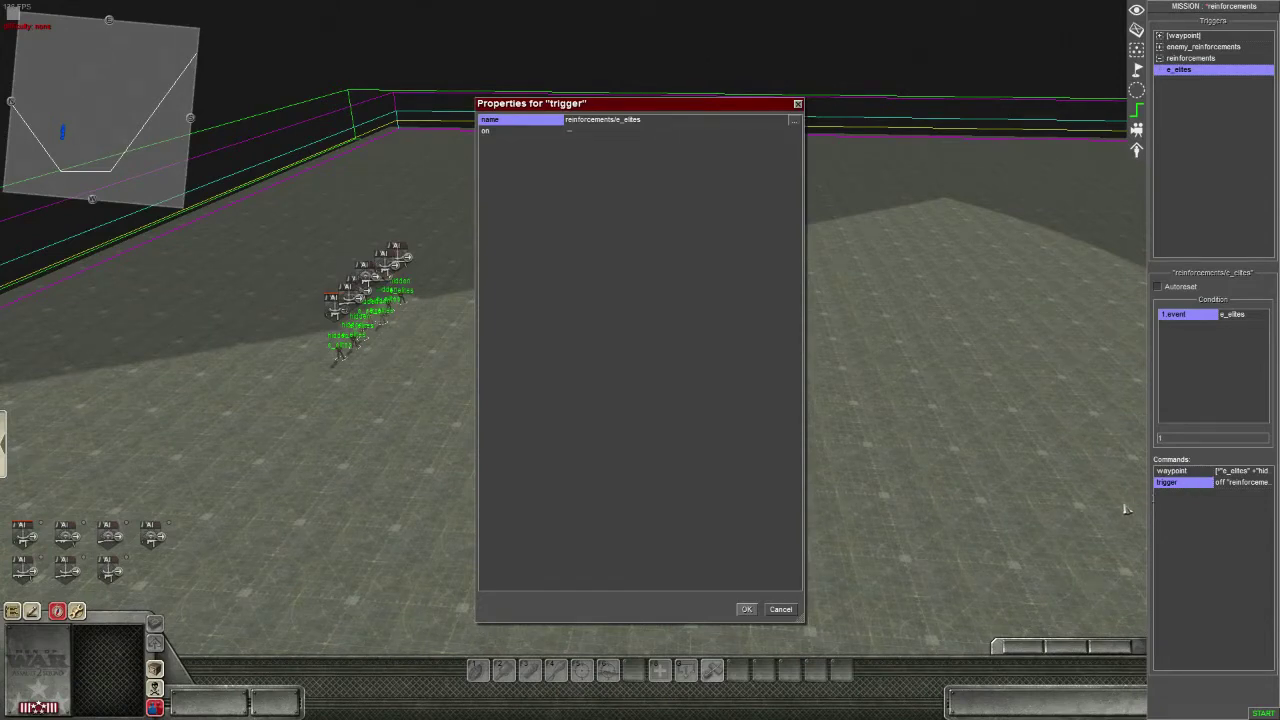
{"action": "left_click", "coordinate": [745, 609]}
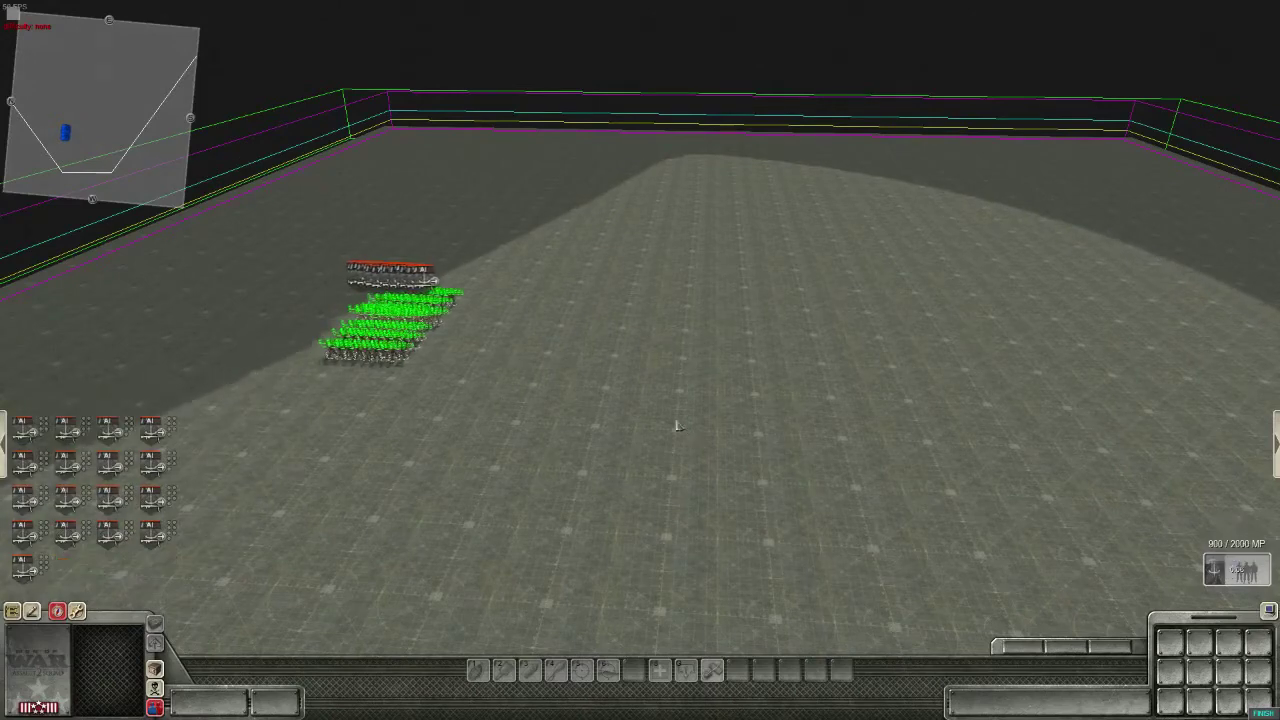
Step: Examine the elite squads spawning in the running mission from close up
{"action": "key", "text": "Up"}
{"action": "key", "text": "Left"}
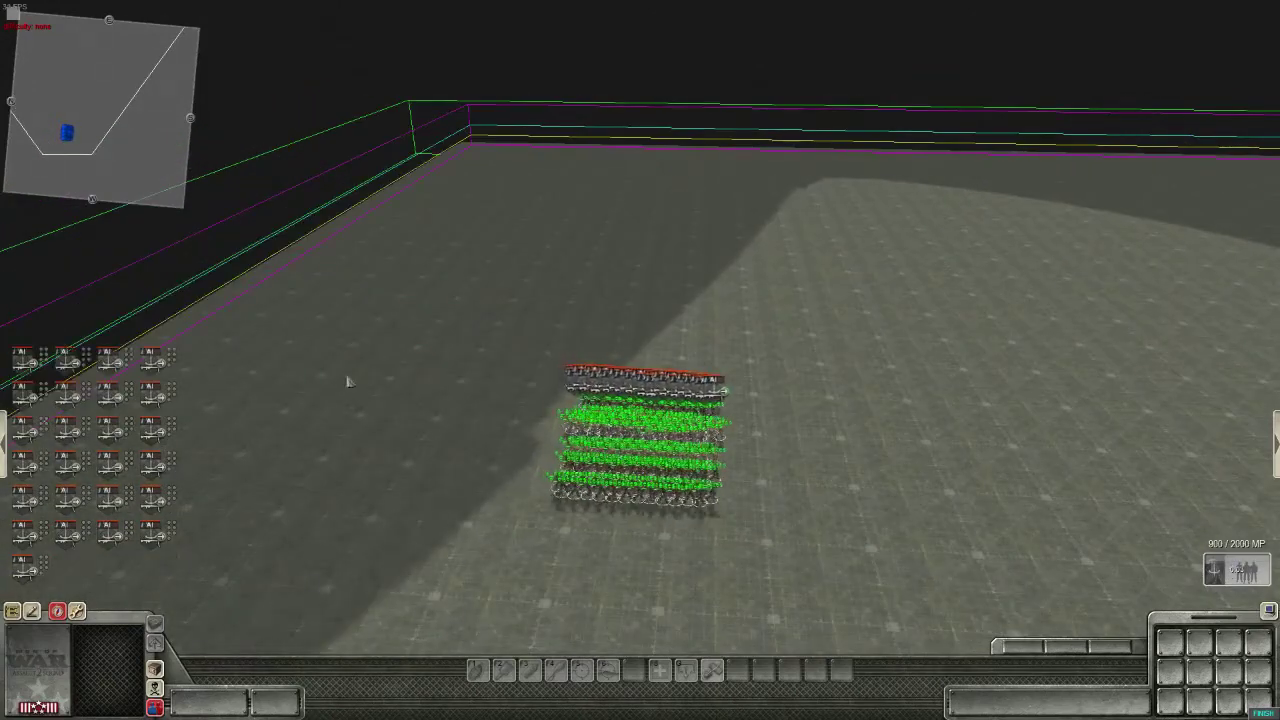
{"action": "middle_click_drag", "start_coordinate": [363, 400], "coordinate": [623, 417]}
{"action": "scroll", "coordinate": [708, 429], "scroll_direction": "up", "scroll_amount": 5}
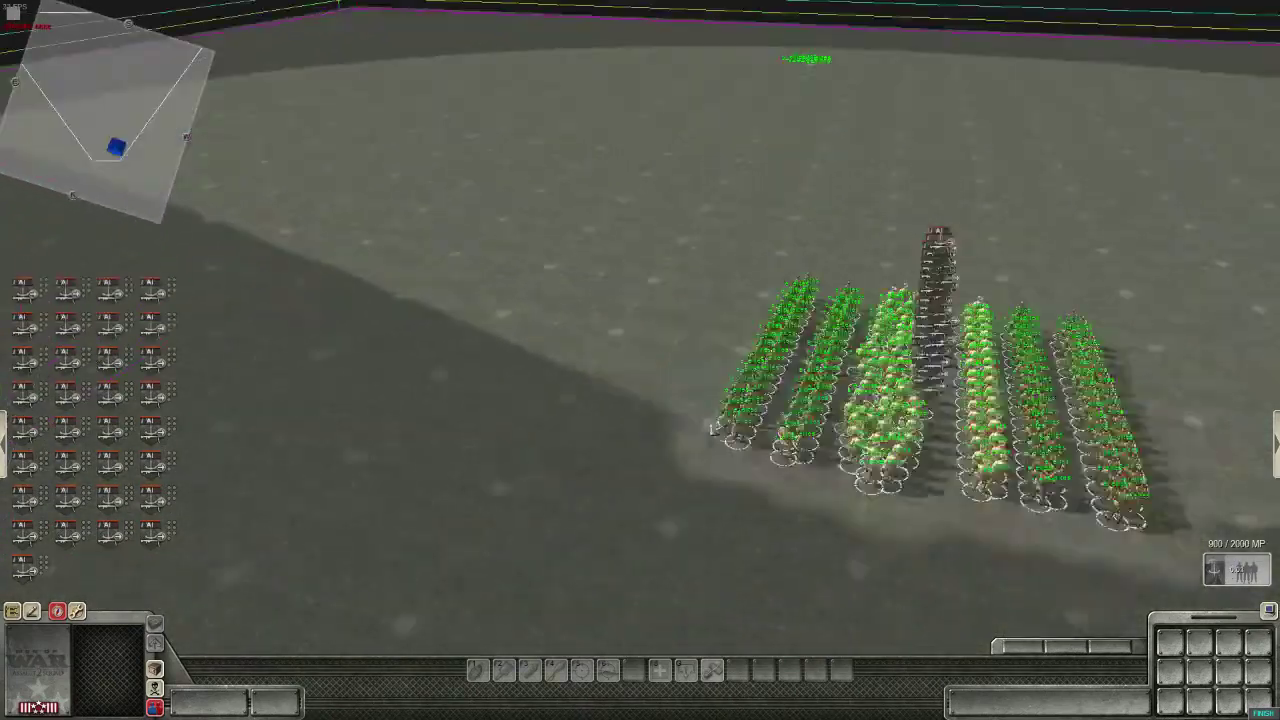
Step: Examine the massed elite squads in the running mission from other angles, and return to mission editing
{"action": "key", "text": "Right"}
{"action": "middle_click_drag", "start_coordinate": [787, 500], "coordinate": [477, 467]}
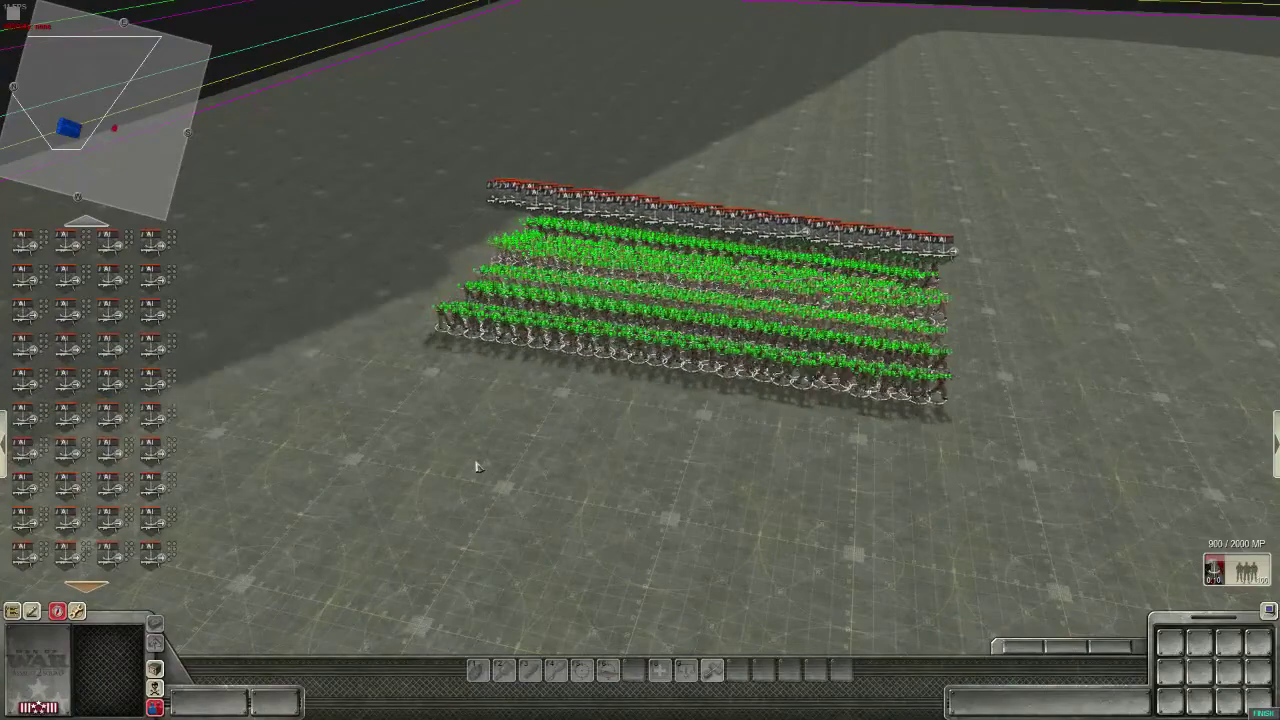
{"action": "key", "text": "Right"}
{"action": "middle_click_drag", "start_coordinate": [1031, 342], "coordinate": [597, 376]}
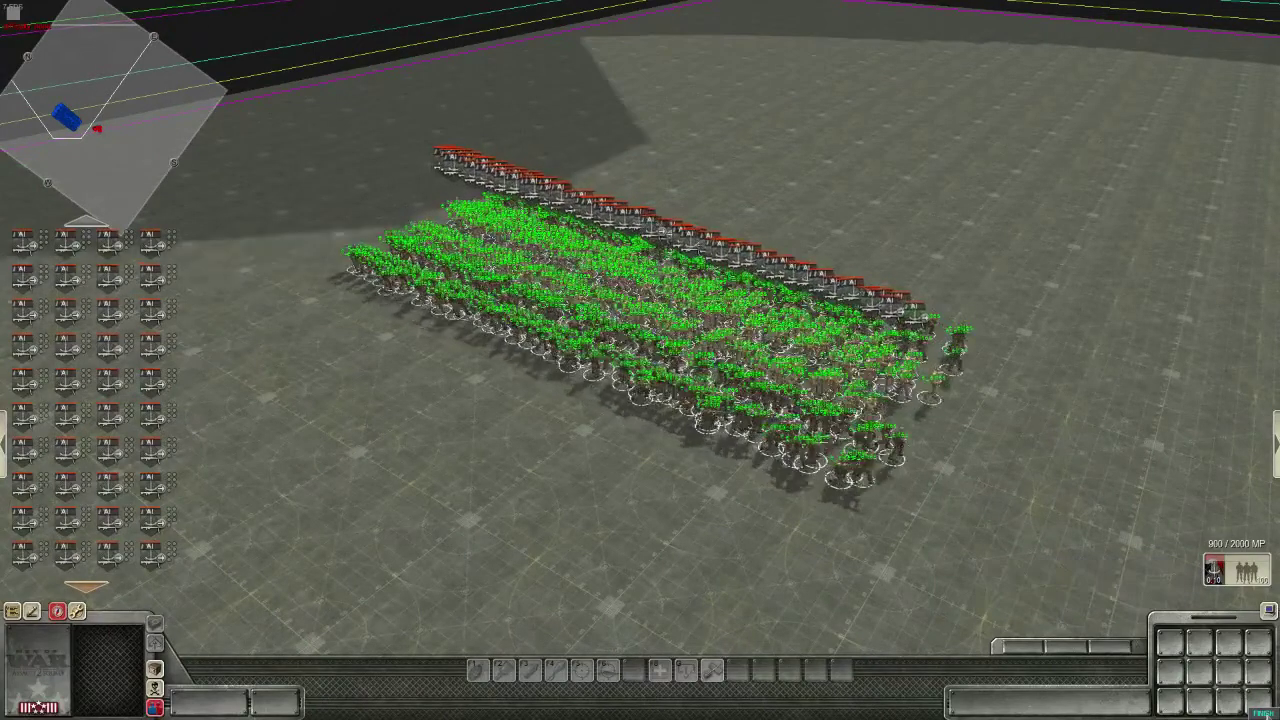
{"action": "key", "text": "F1"}
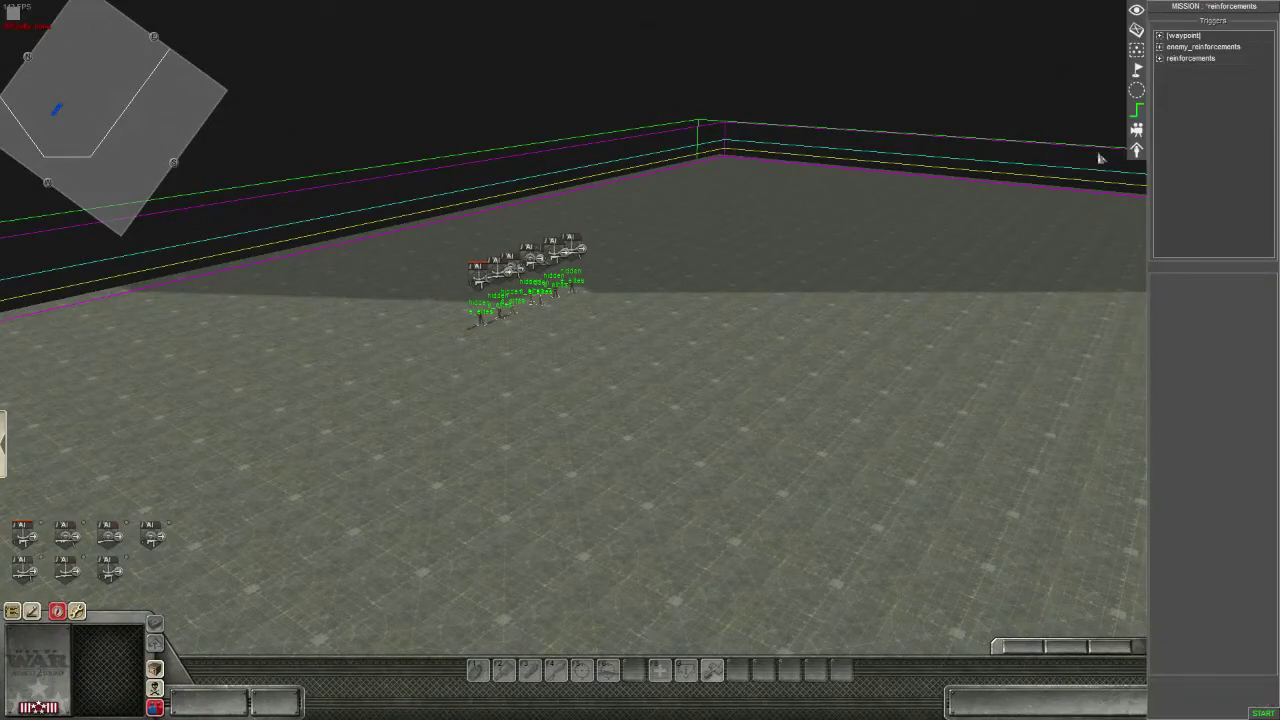
Step: Review the commands of the reinforcements/e_elites trigger and the start event of the e_elites entry in the mission reinforcements
{"action": "left_click", "coordinate": [1159, 58]}
{"action": "left_click", "coordinate": [1178, 70]}
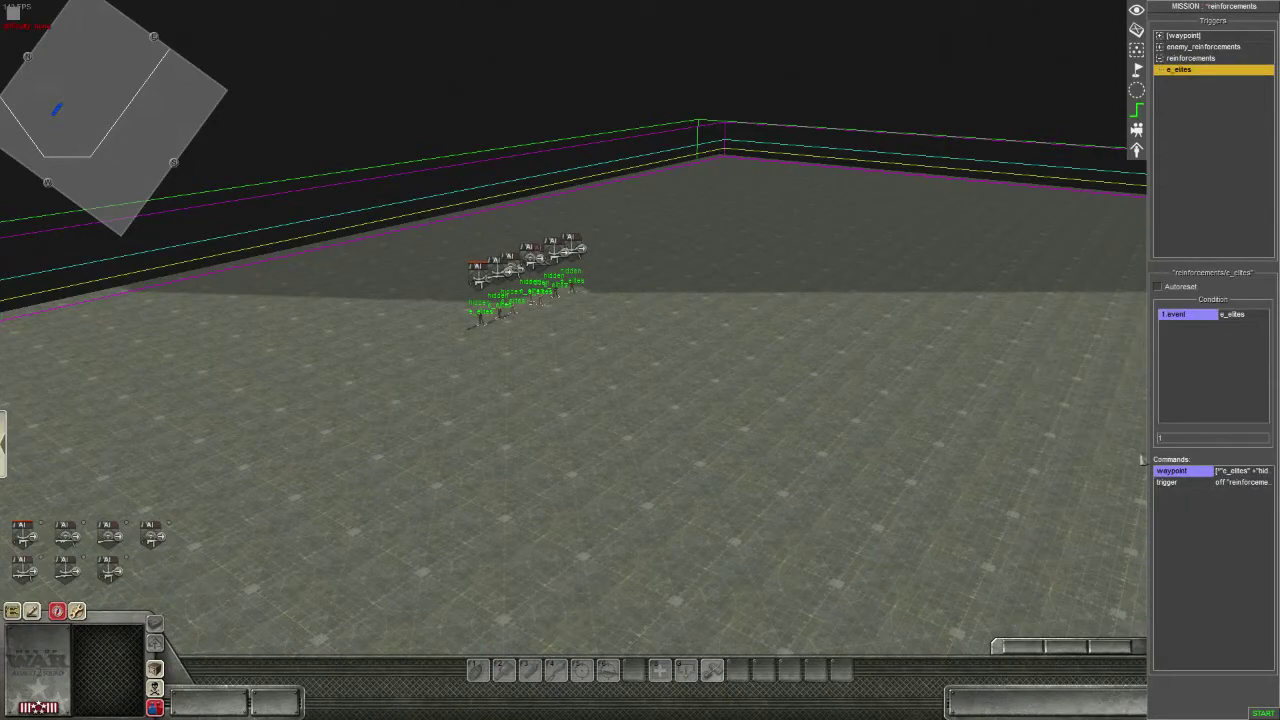
{"action": "left_click", "coordinate": [1170, 482]}
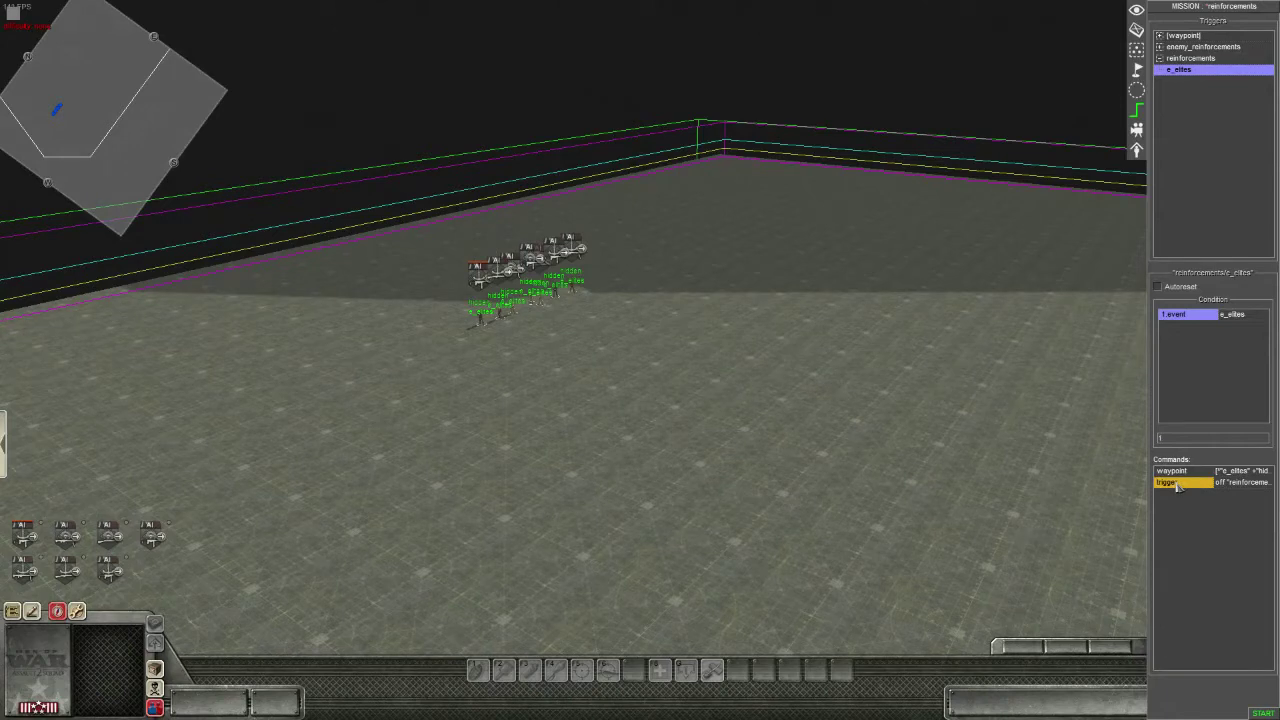
{"action": "double_click", "coordinate": [1175, 316]}
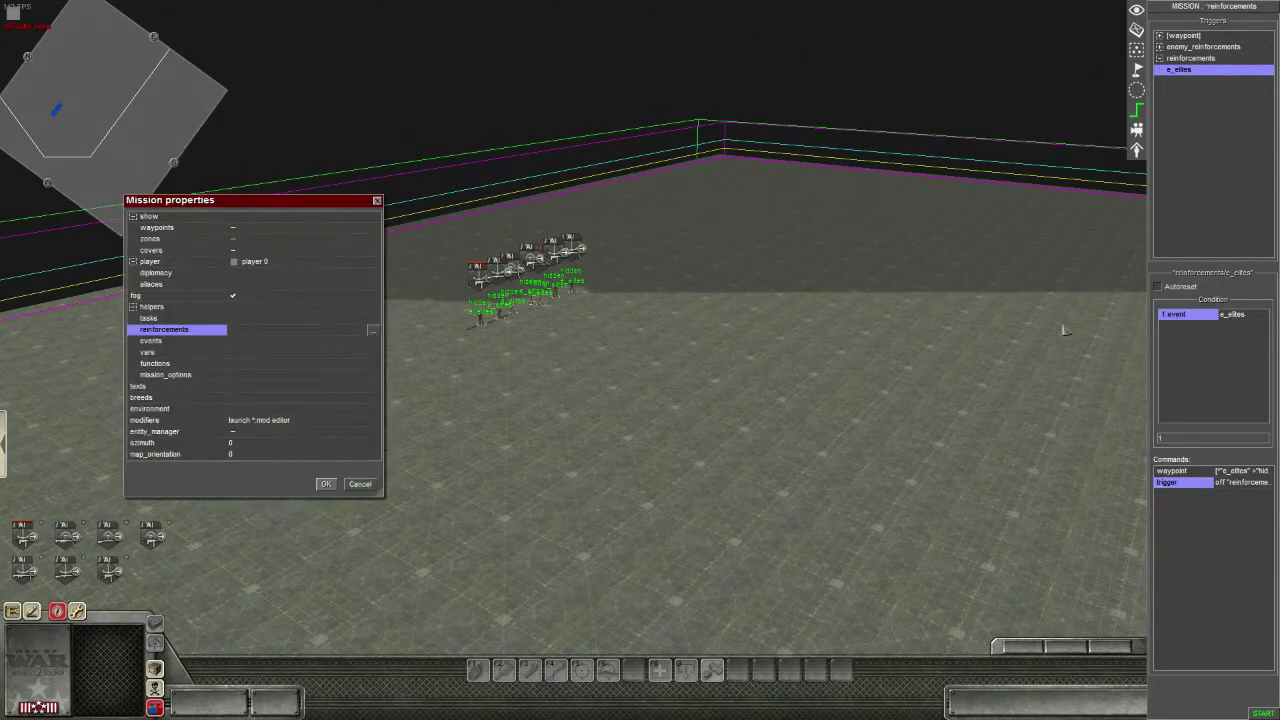
{"action": "left_click", "coordinate": [372, 331]}
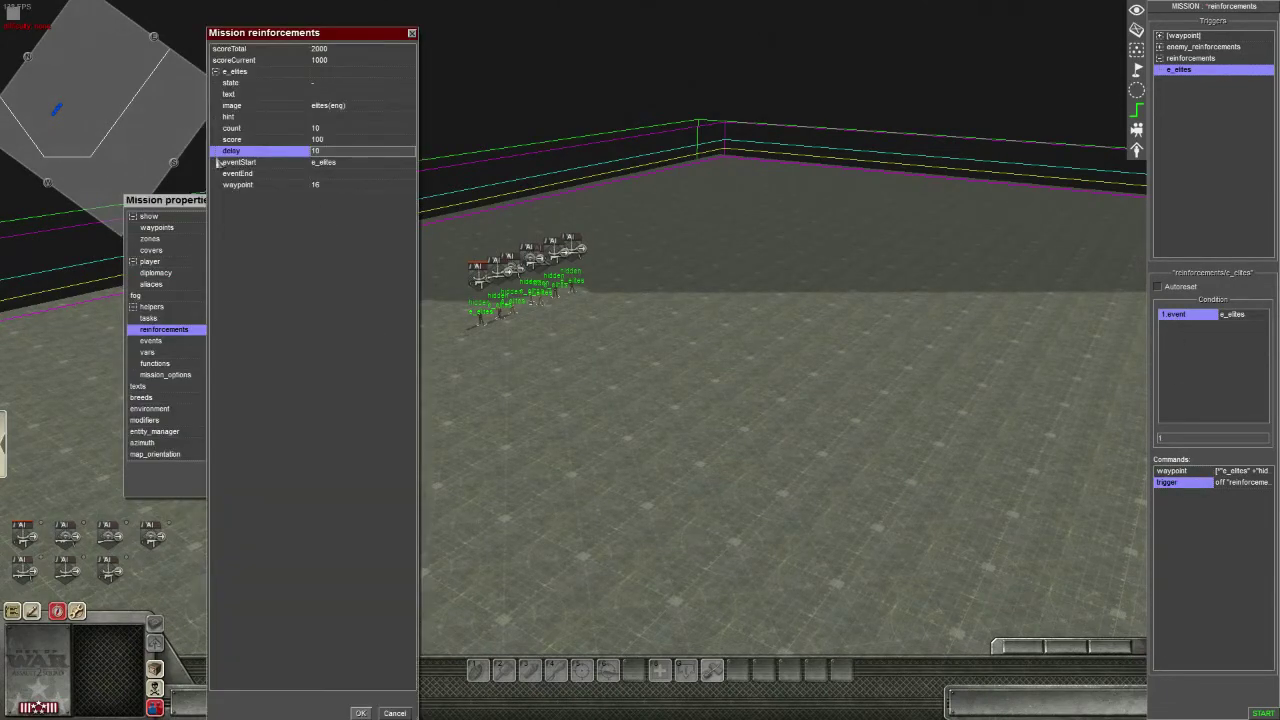
{"action": "left_click", "coordinate": [349, 167]}
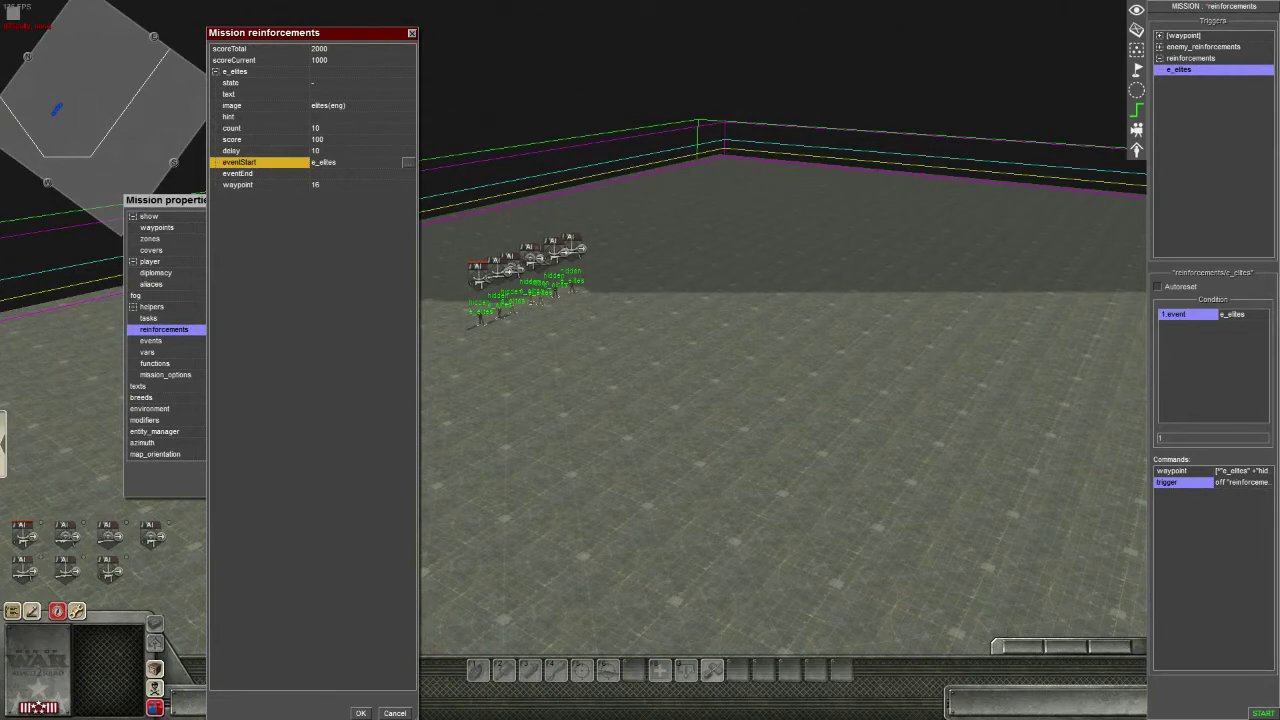
{"action": "left_click", "coordinate": [361, 713]}
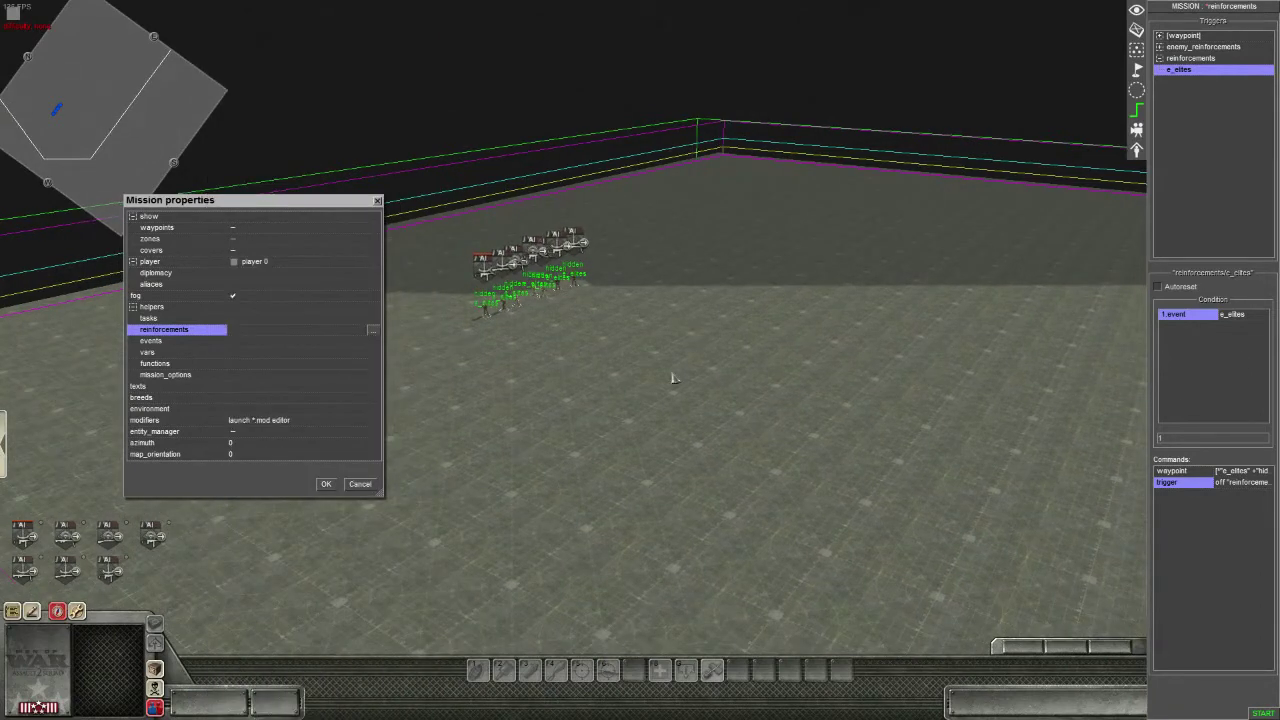
{"action": "left_click", "coordinate": [325, 484]}
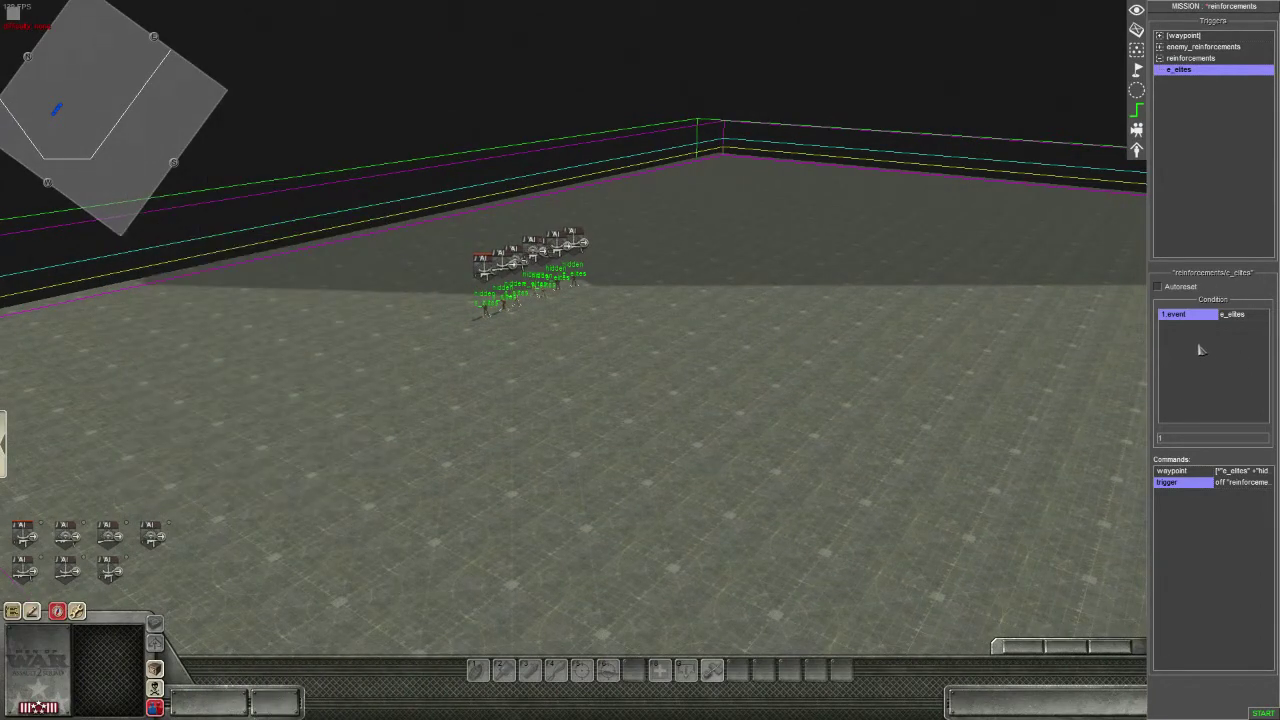
Step: Add an event command at the end of the reinforcements/e_elites trigger's command list
{"action": "left_click", "coordinate": [1213, 542]}
{"action": "right_click", "coordinate": [1198, 552]}
{"action": "left_click", "coordinate": [1238, 557]}
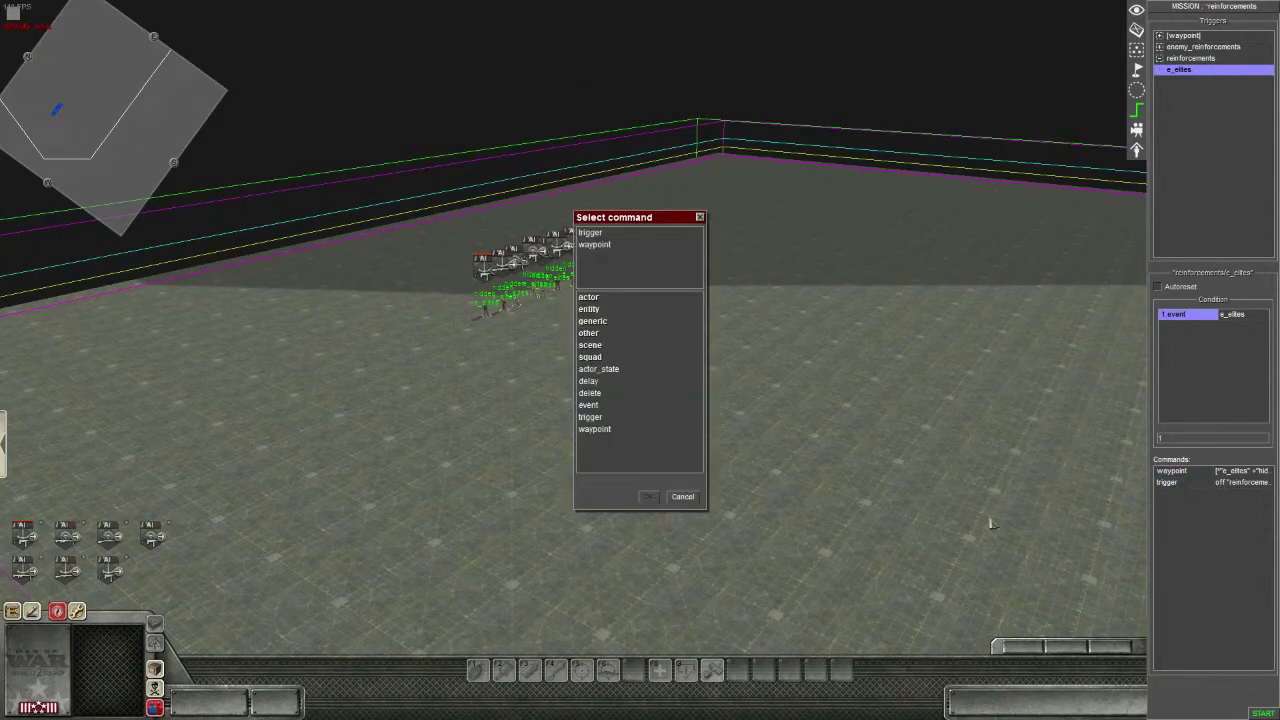
{"action": "double_click", "coordinate": [589, 405]}
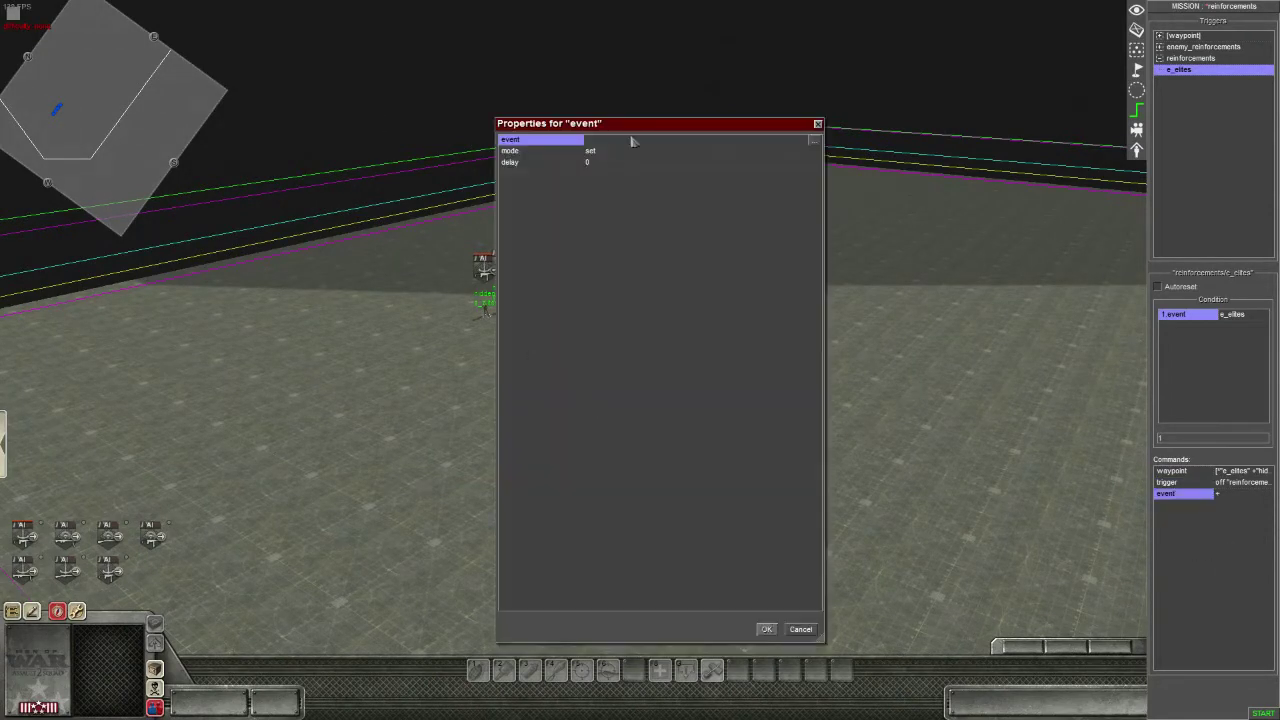
Step: Assign e_elites to the new event command in removing mode (-e_elites), and move the command above the trigger command
{"action": "left_click", "coordinate": [813, 141]}
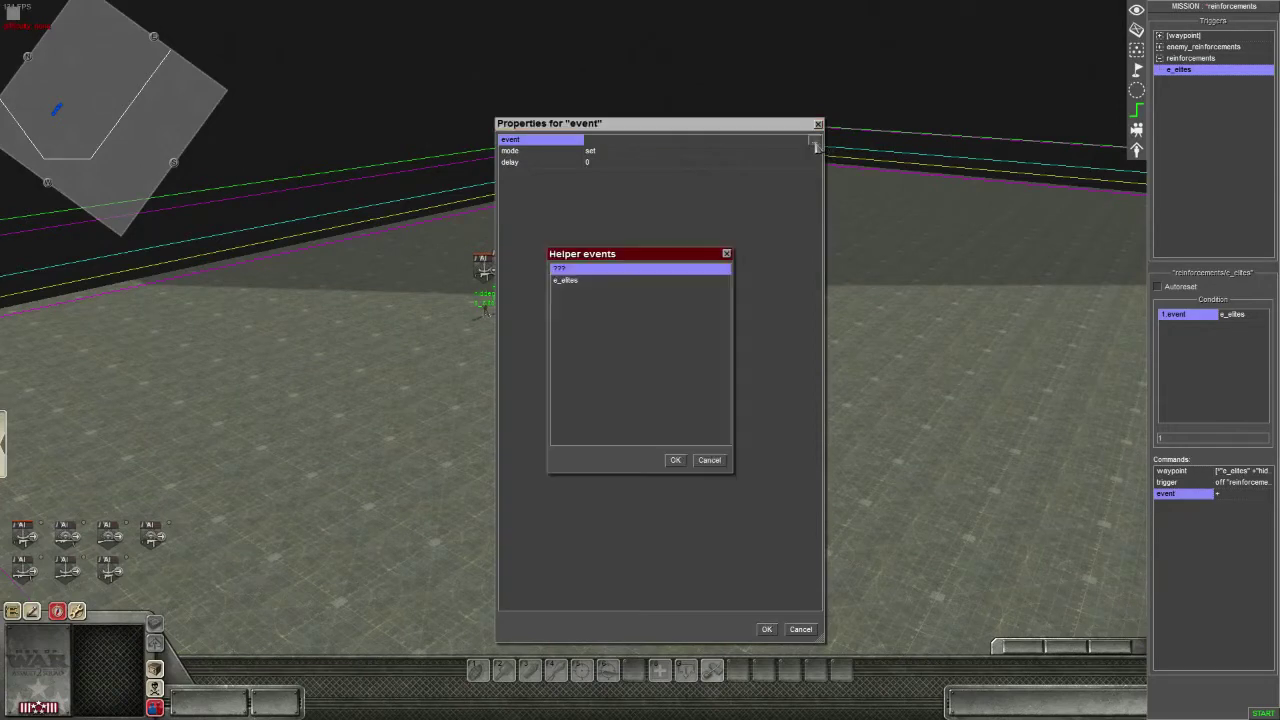
{"action": "left_click", "coordinate": [566, 281]}
{"action": "left_click", "coordinate": [675, 461]}
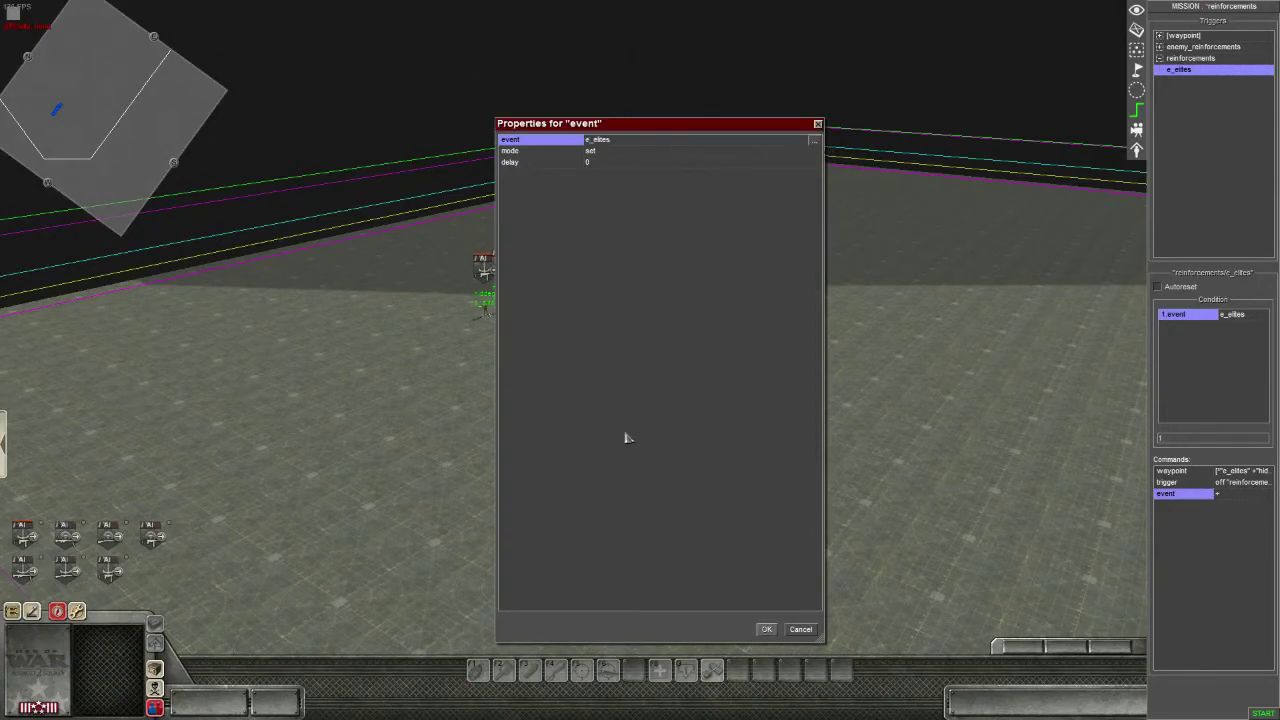
{"action": "left_click", "coordinate": [609, 152]}
{"action": "left_click", "coordinate": [608, 168]}
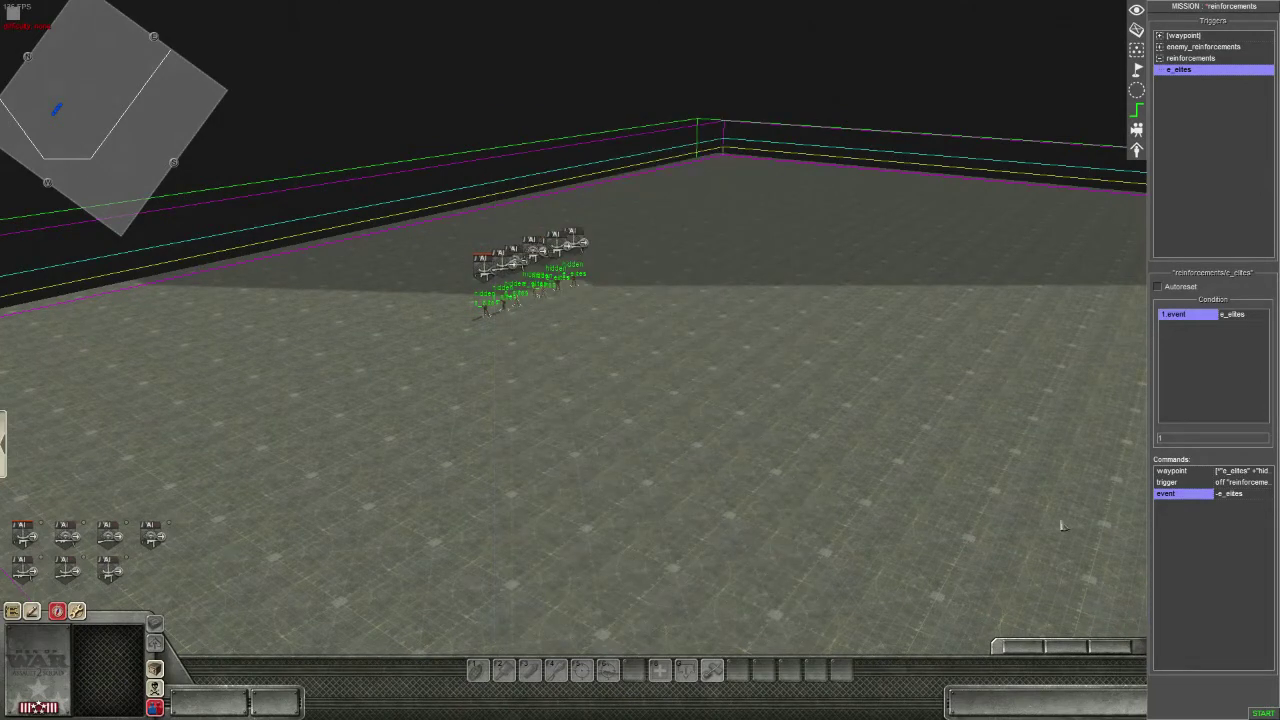
{"action": "left_click", "coordinate": [1178, 496]}
{"action": "key", "text": "ctrl+Up"}
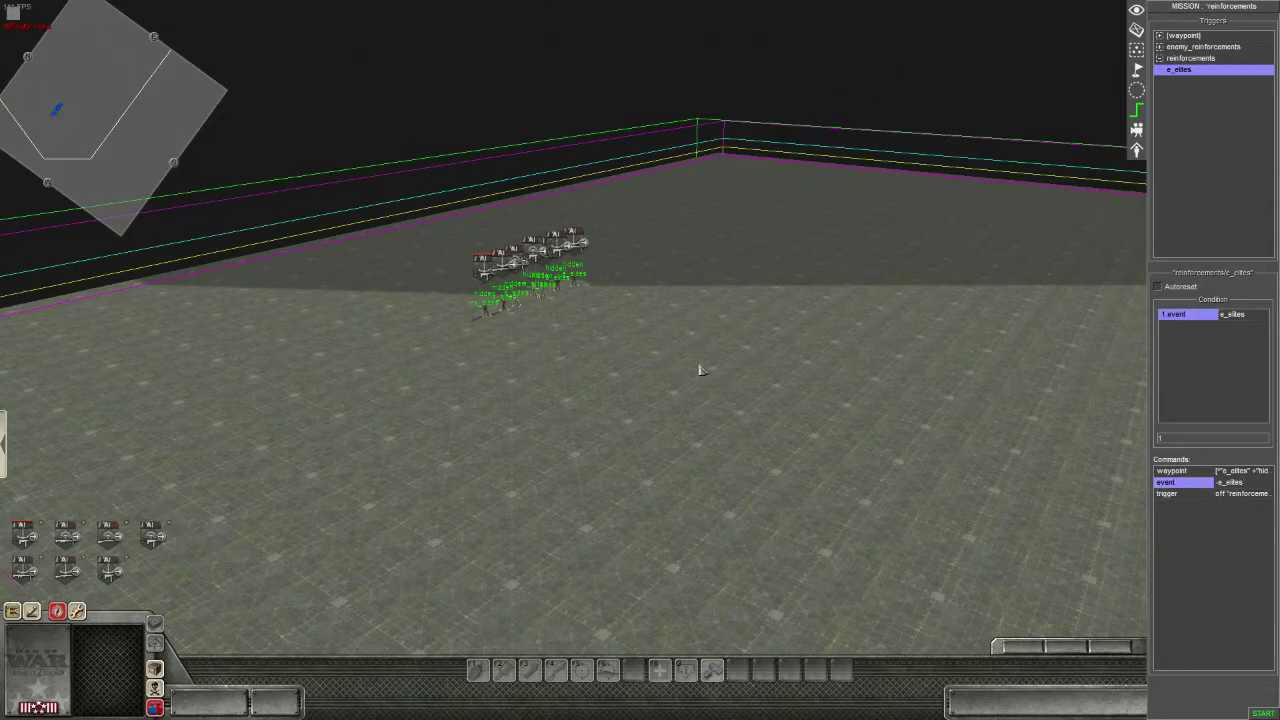
Step: Run the mission and call in the elites to test the trigger with the added event command, inspecting the spawned squad
{"action": "left_click", "coordinate": [1263, 713]}
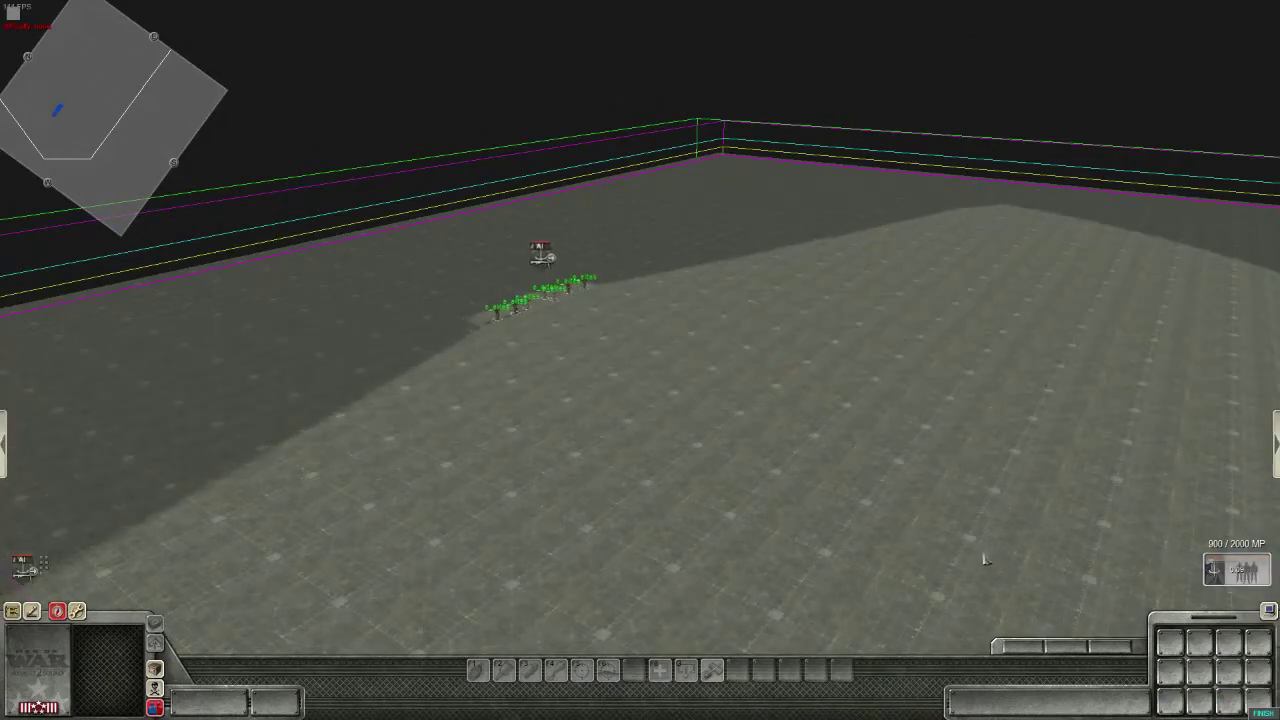
{"action": "scroll", "coordinate": [627, 488], "scroll_direction": "up", "scroll_amount": 5}
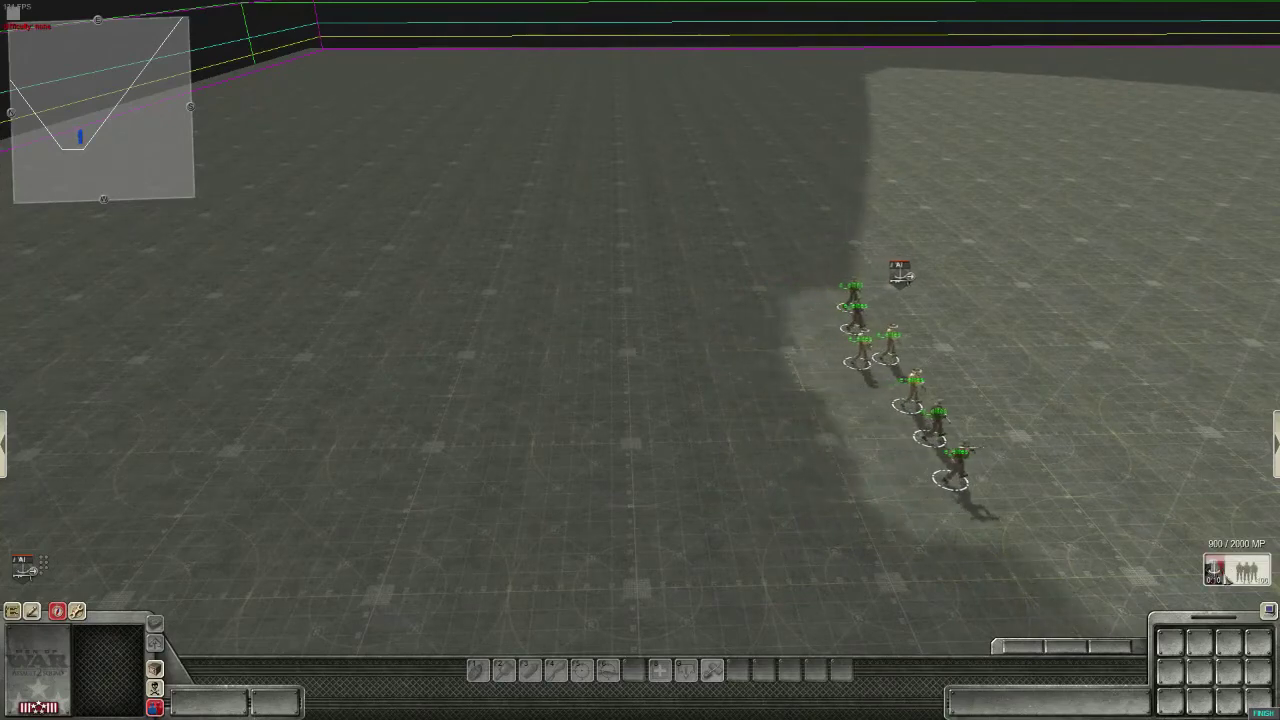
{"action": "left_click", "coordinate": [775, 353]}
{"action": "middle_click_drag", "start_coordinate": [775, 353], "coordinate": [775, 409]}
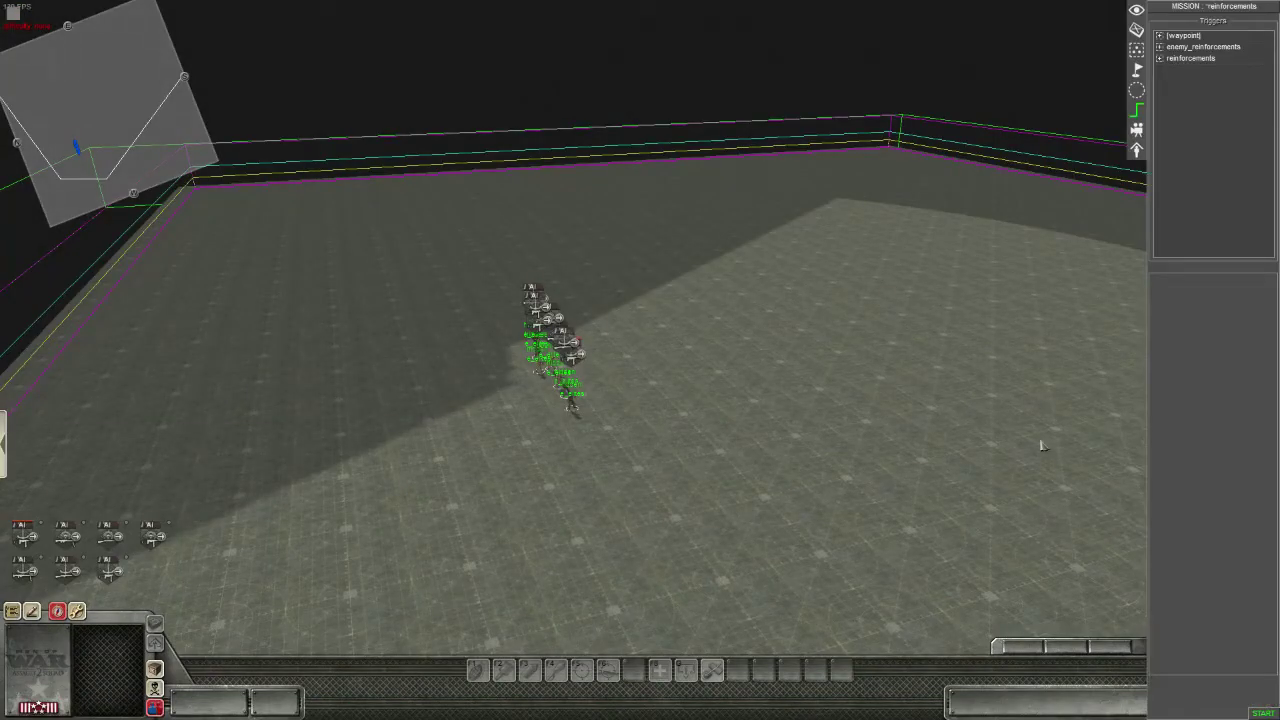
Step: Clear the eventStart of the e_elites entry in the mission reinforcements by choosing the blank ??? event
{"action": "left_click", "coordinate": [1161, 61]}
{"action": "left_click", "coordinate": [1177, 70]}
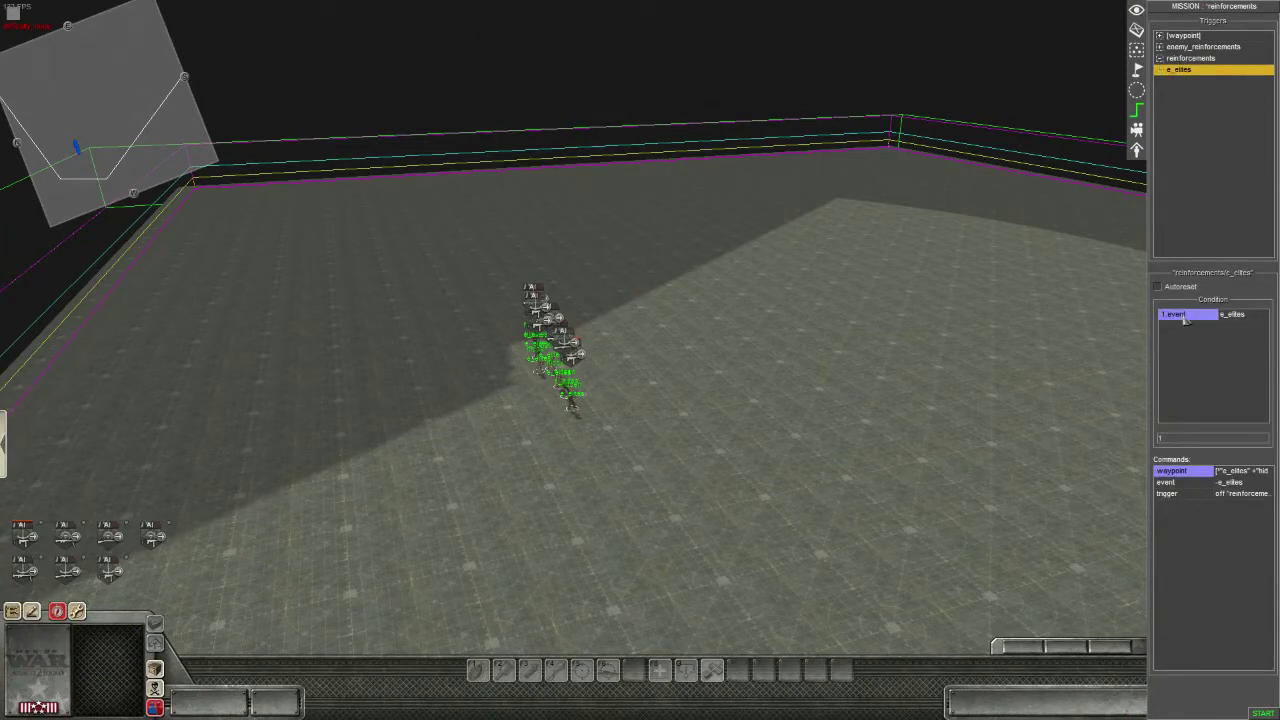
{"action": "left_click", "coordinate": [1184, 316]}
{"action": "double_click", "coordinate": [1184, 316]}
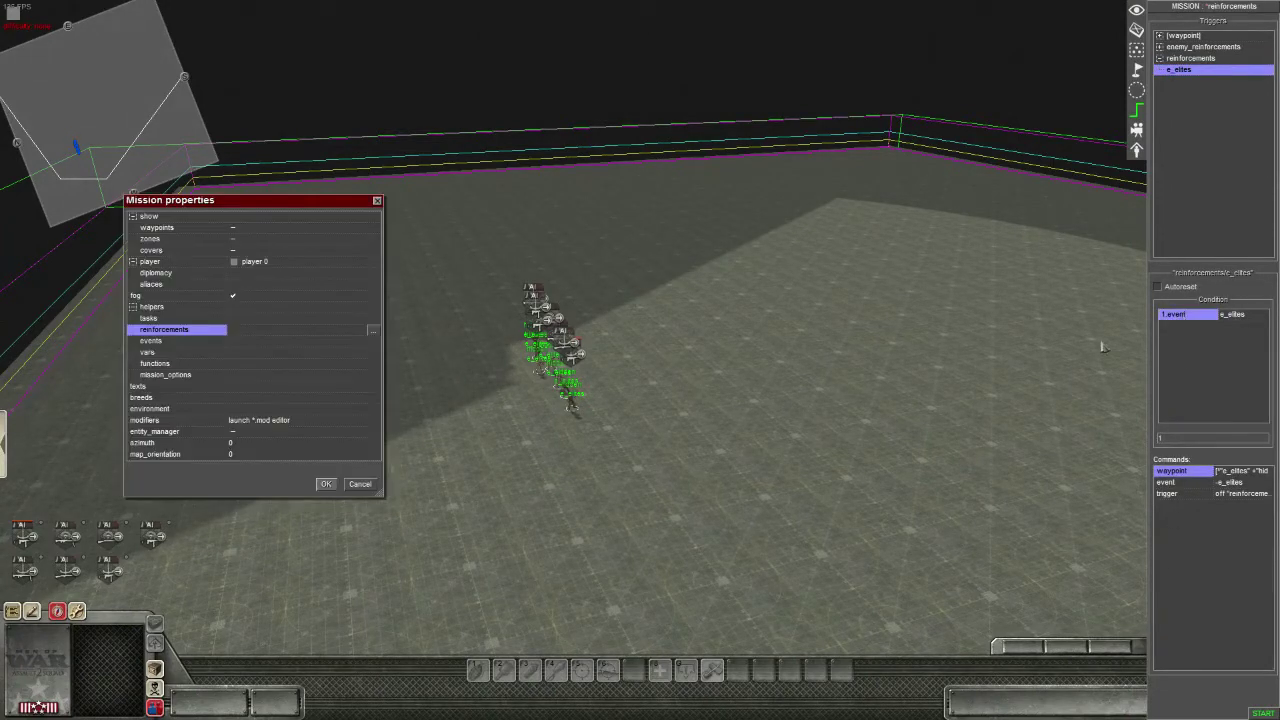
{"action": "left_click", "coordinate": [372, 332]}
{"action": "left_click", "coordinate": [263, 164]}
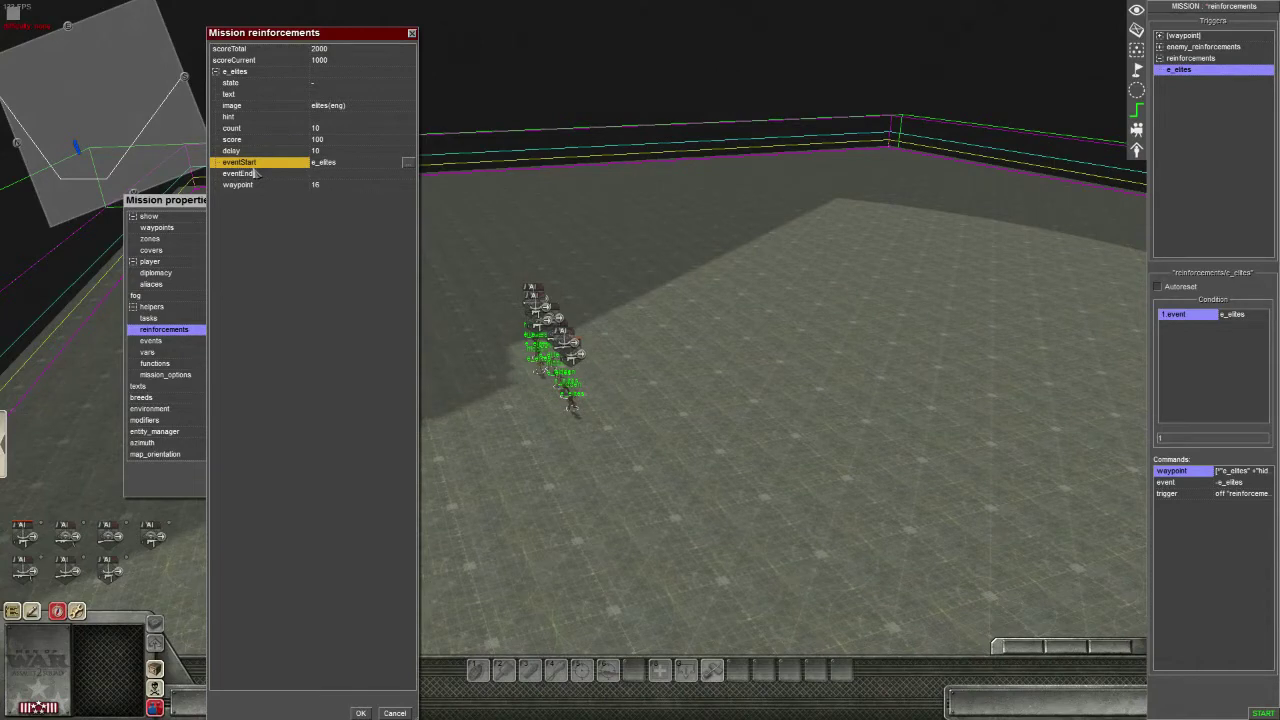
{"action": "double_click", "coordinate": [357, 166]}
{"action": "left_click", "coordinate": [703, 459]}
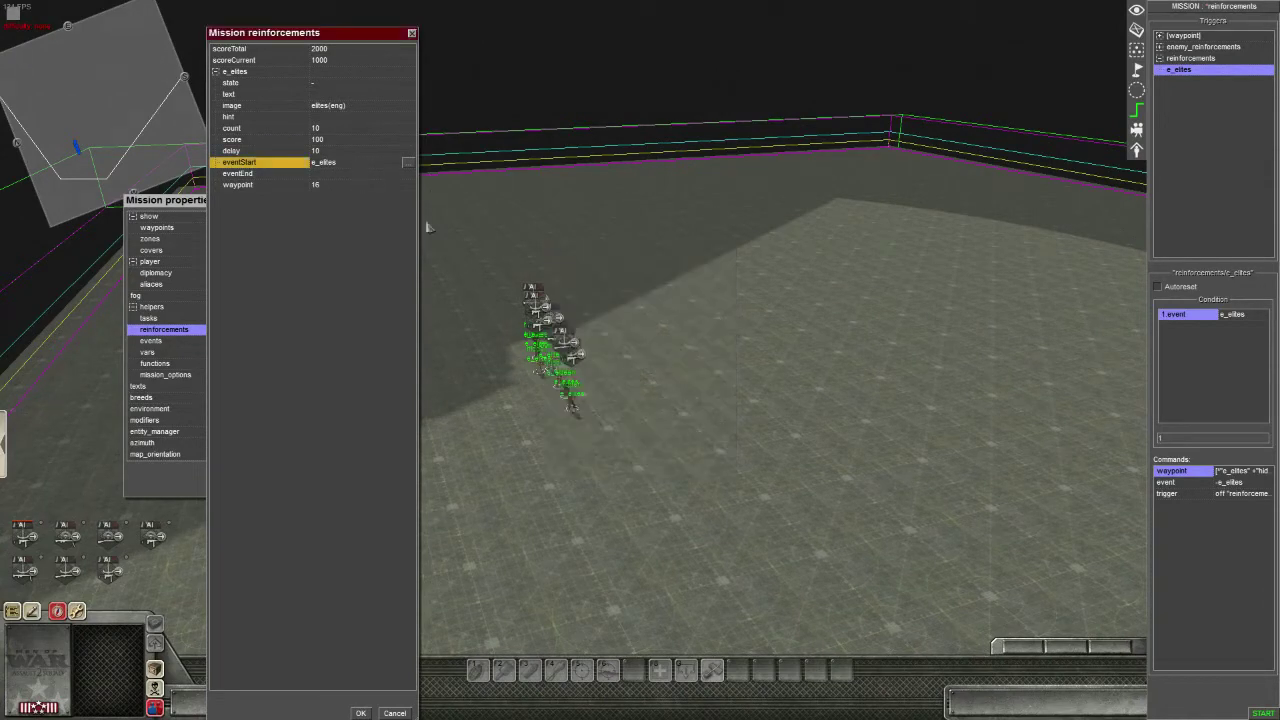
{"action": "left_click", "coordinate": [408, 166]}
{"action": "left_click", "coordinate": [561, 270]}
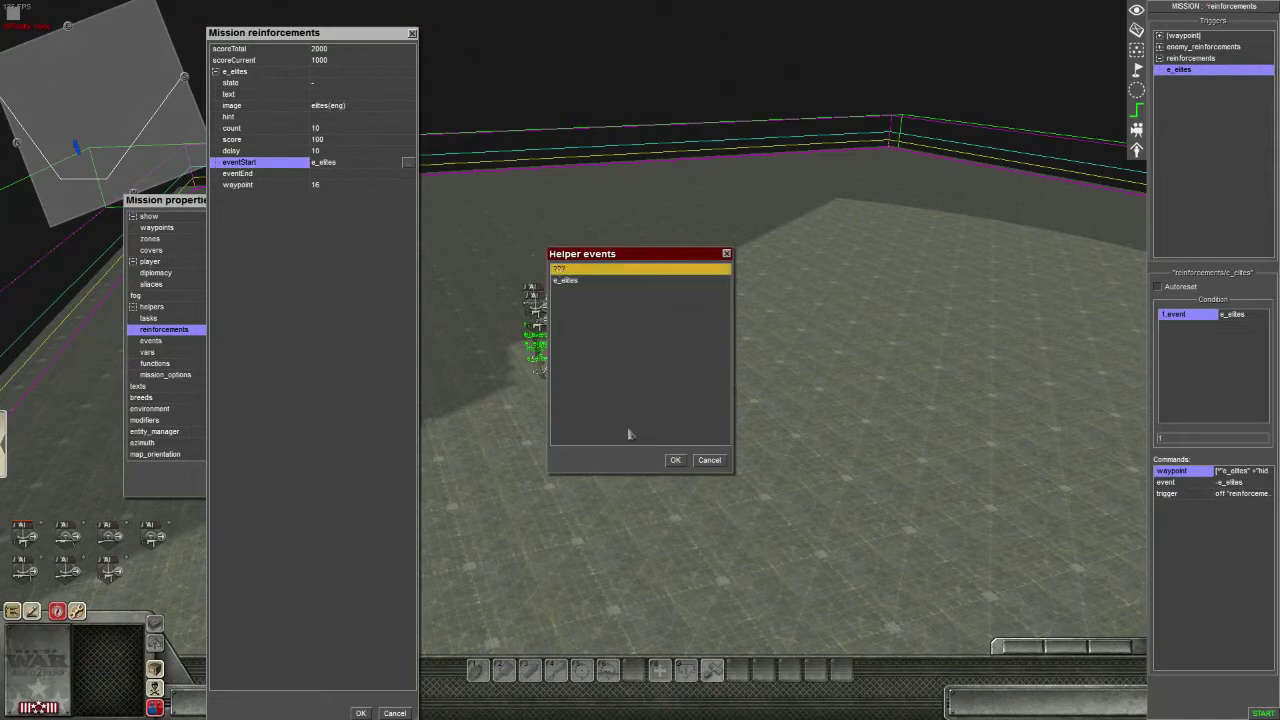
{"action": "left_click", "coordinate": [676, 461]}
Step: Set the eventEnd of the e_elites reinforcement to e_elites and save the mission properties
{"action": "double_click", "coordinate": [331, 177]}
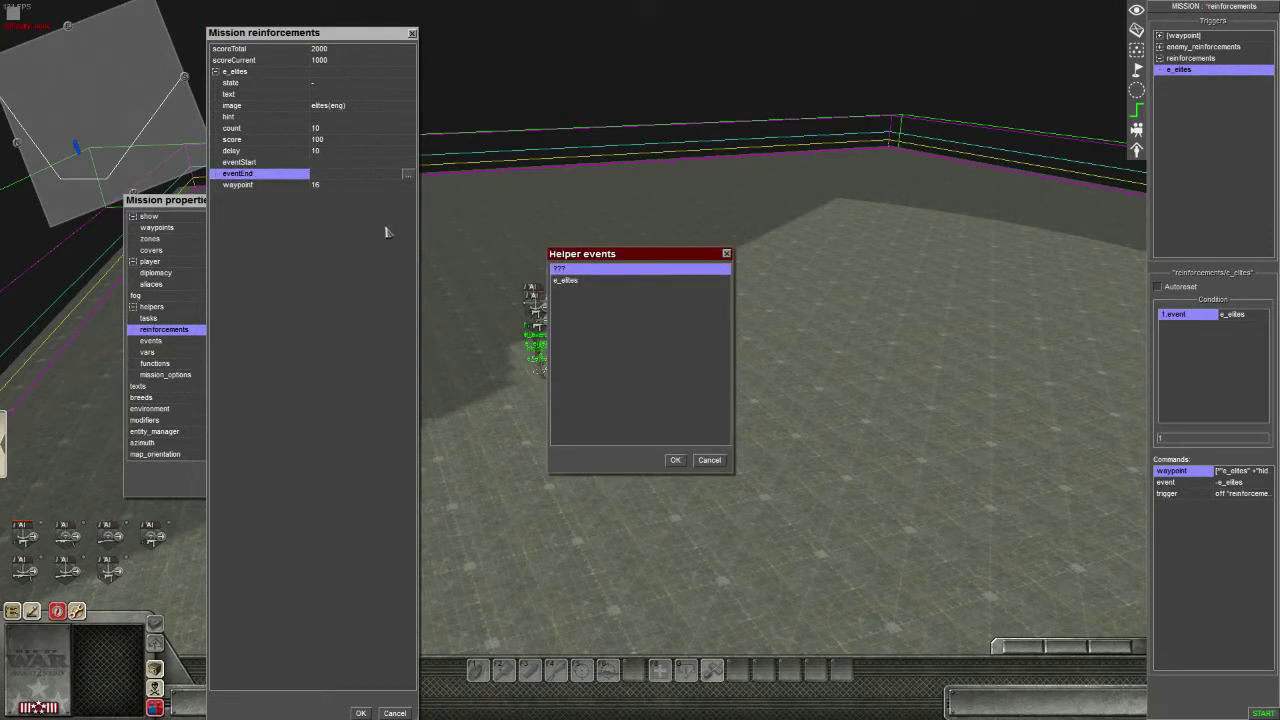
{"action": "left_click", "coordinate": [566, 281]}
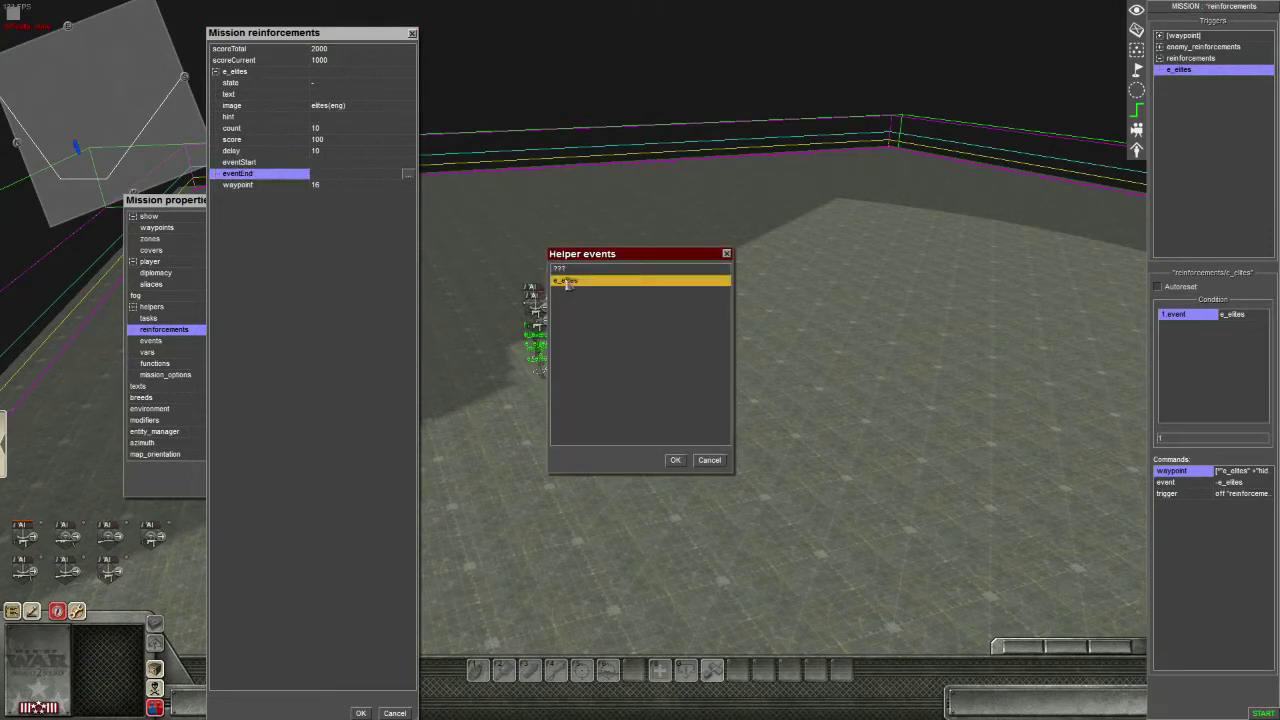
{"action": "left_click", "coordinate": [676, 460]}
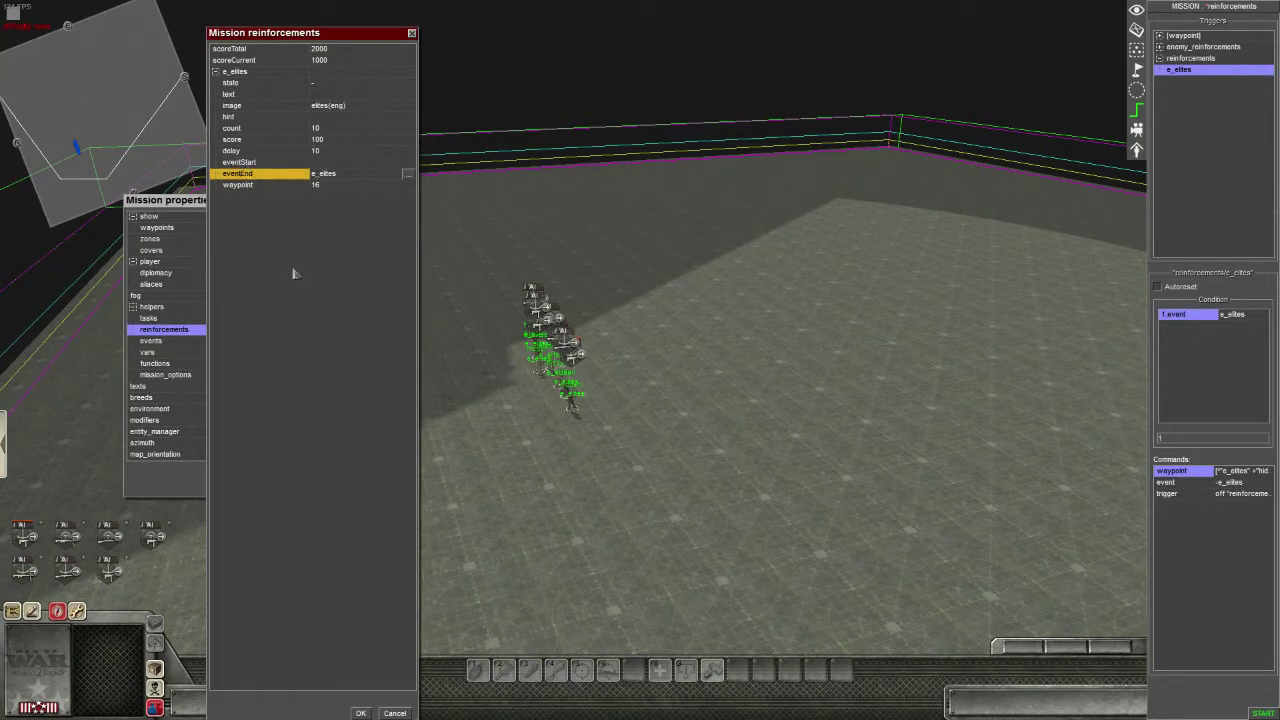
{"action": "left_click", "coordinate": [357, 713]}
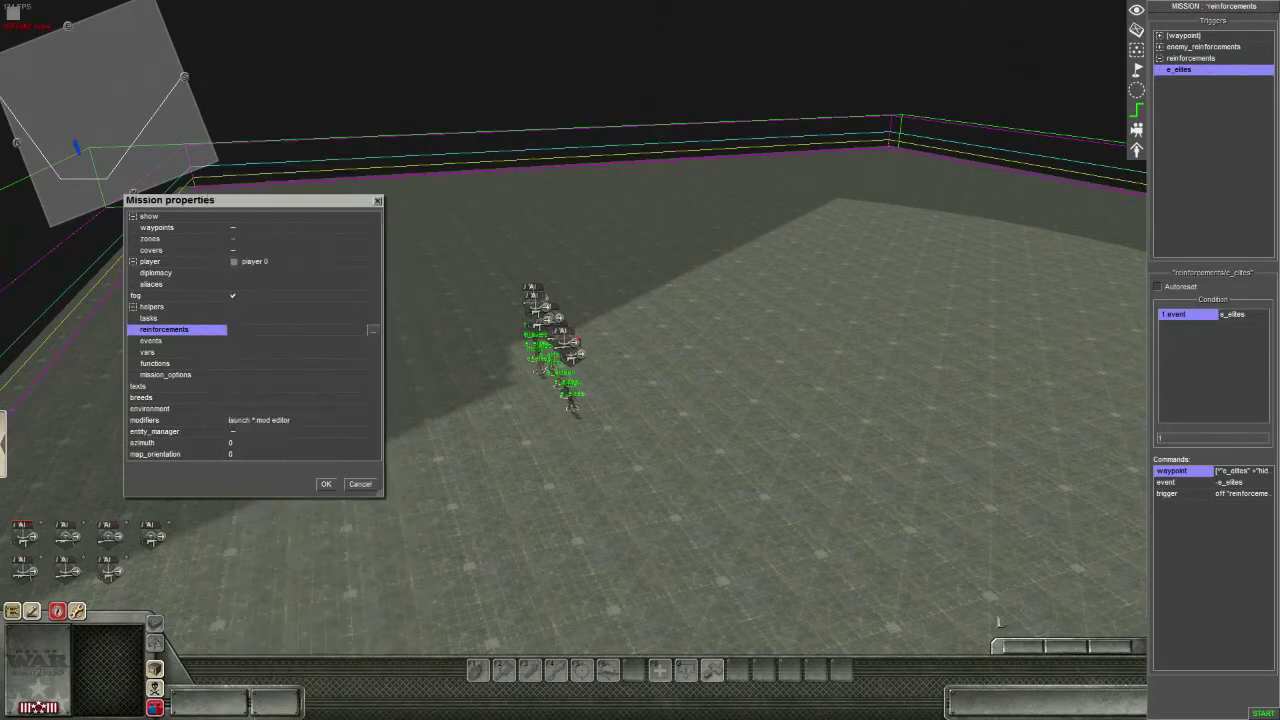
{"action": "left_click", "coordinate": [328, 485]}
Step: Run the mission and call in the elites repeatedly to test the reinforcement with the end event
{"action": "left_click", "coordinate": [1263, 713]}
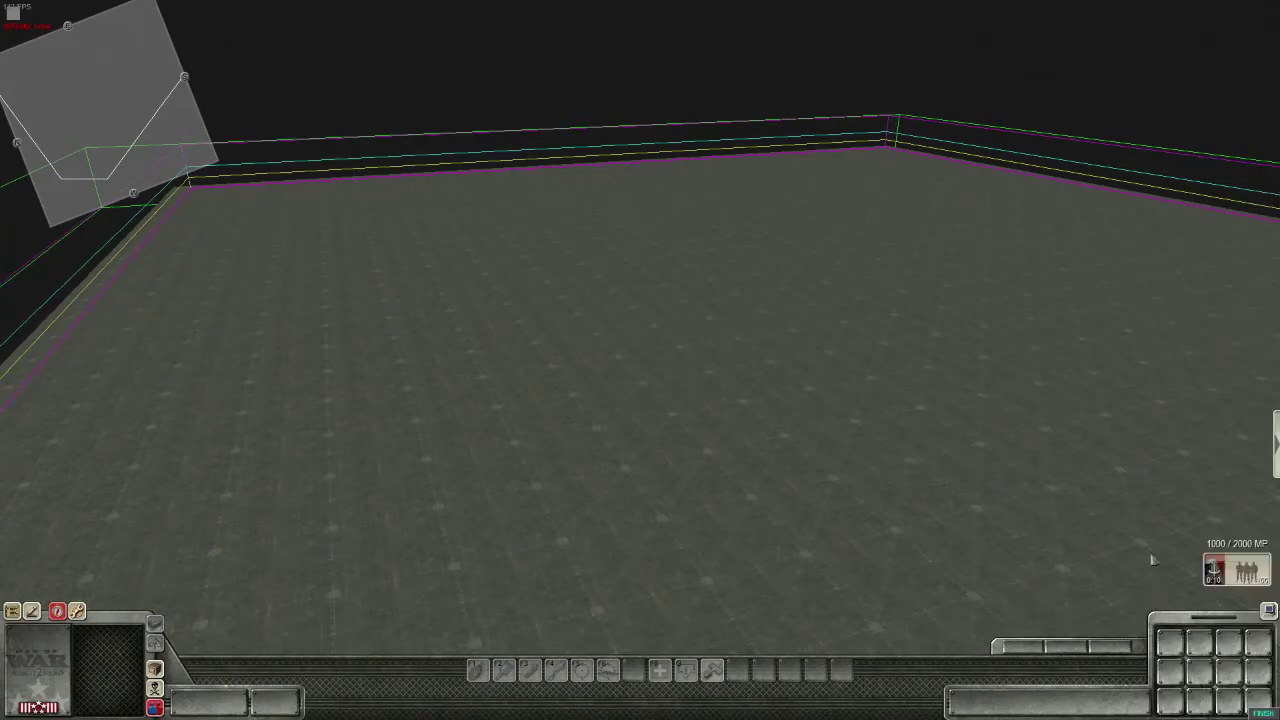
{"action": "left_click", "coordinate": [882, 362]}
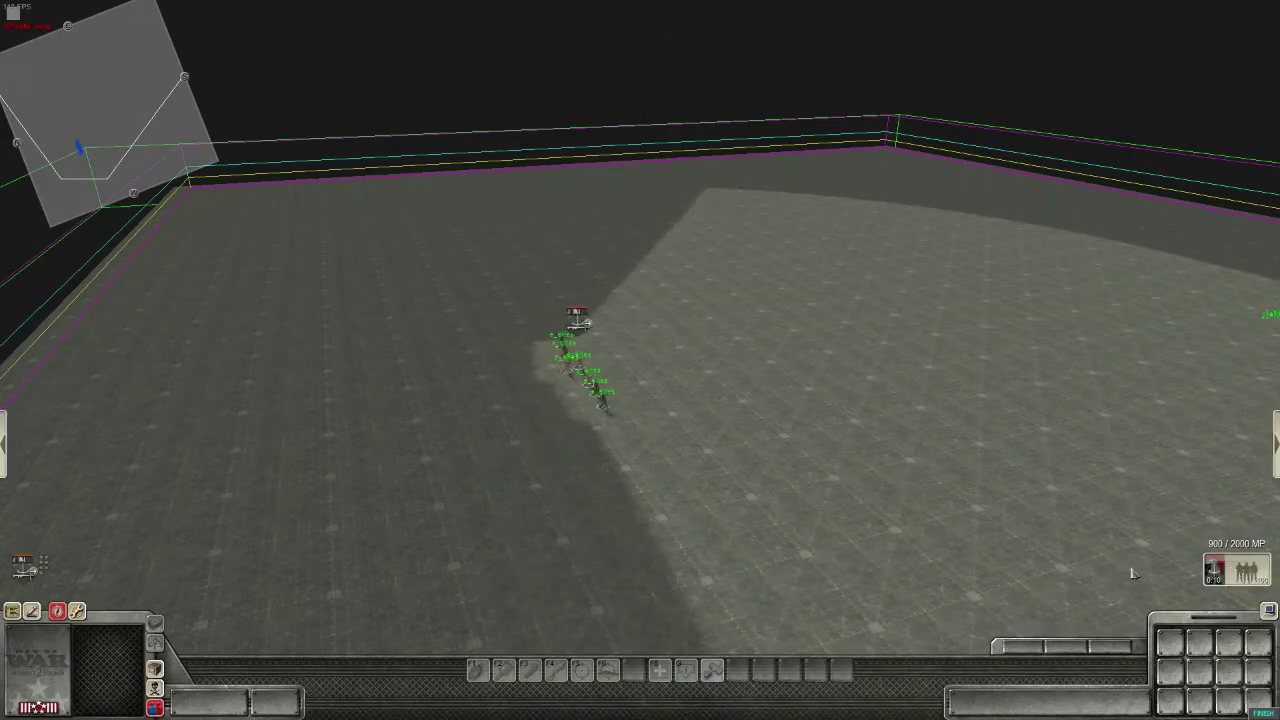
{"action": "left_click", "coordinate": [1246, 570]}
{"action": "left_click", "coordinate": [896, 426]}
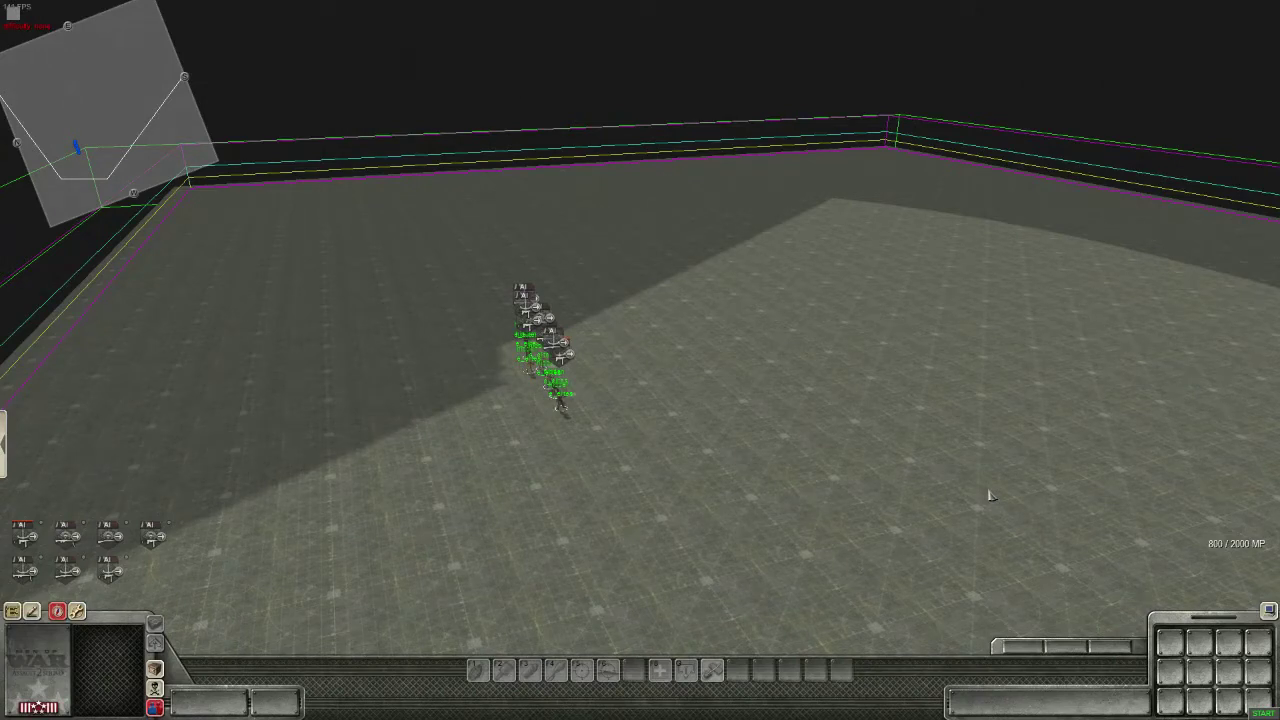
Step: Reopen the reinforcements/e_elites trigger and review the e_elites entry in the mission reinforcements
{"action": "key", "text": "F3"}
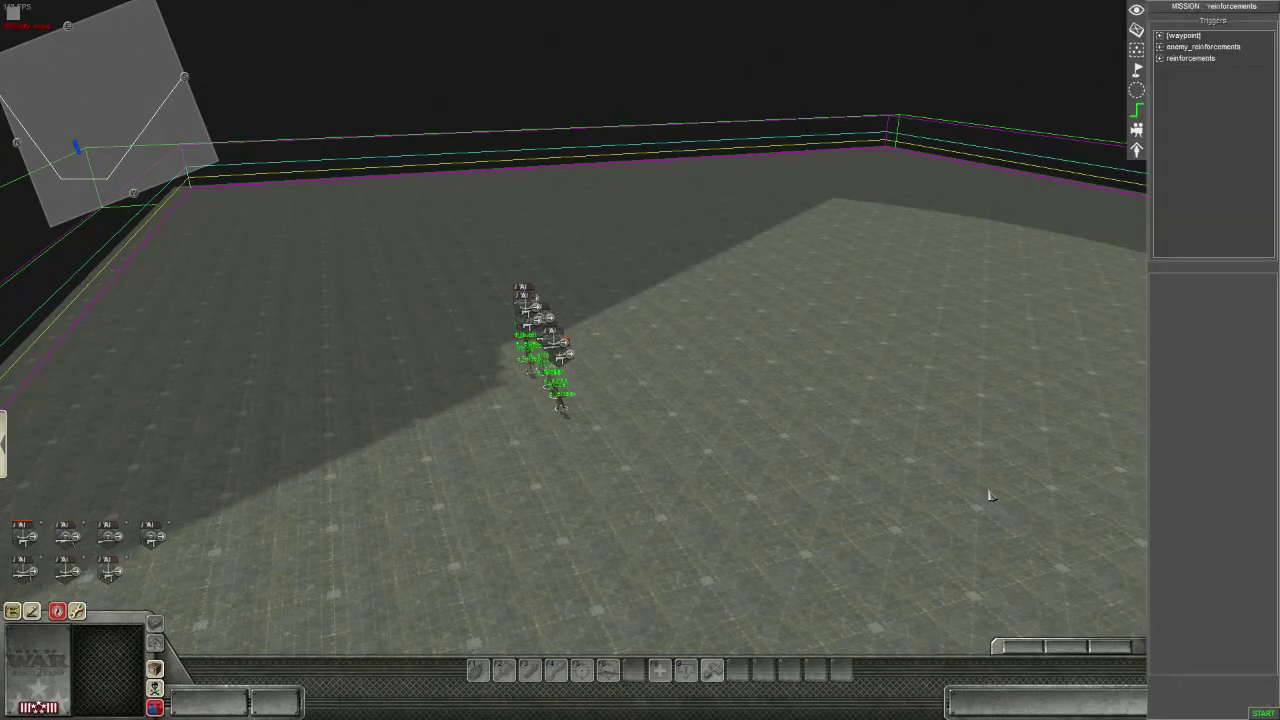
{"action": "left_click", "coordinate": [1159, 58]}
{"action": "left_click", "coordinate": [1178, 70]}
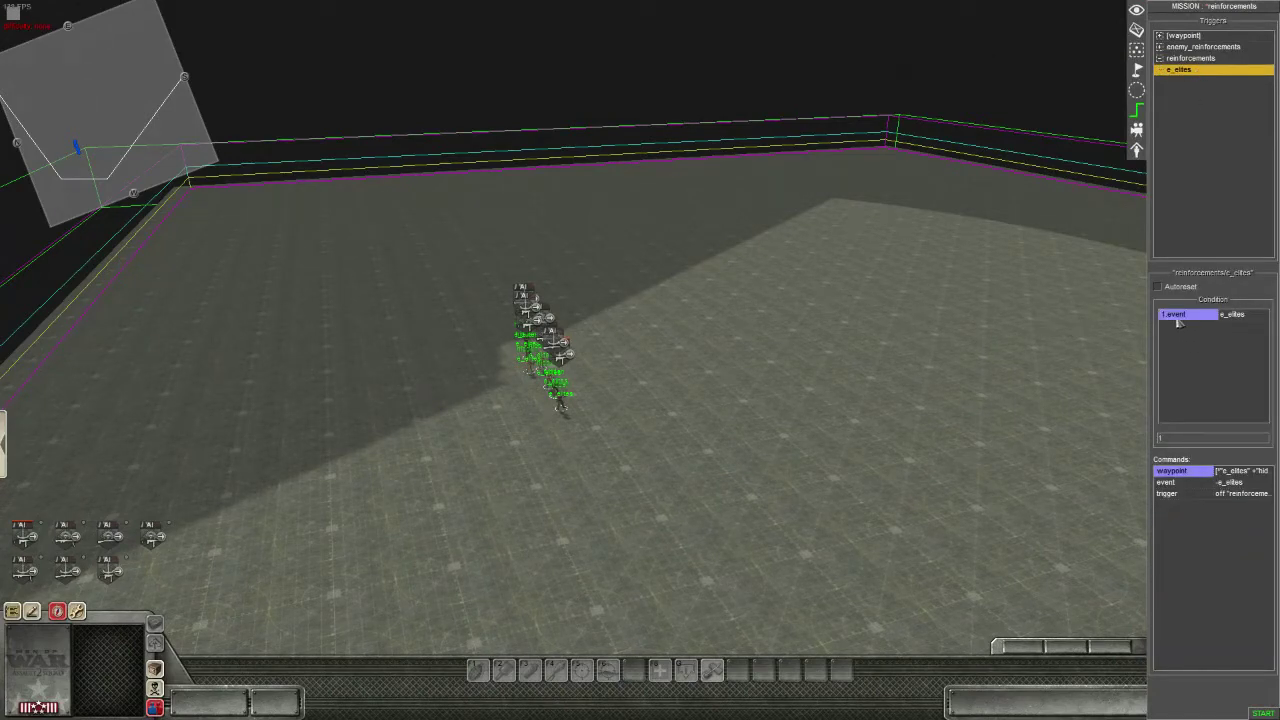
{"action": "double_click", "coordinate": [1180, 360]}
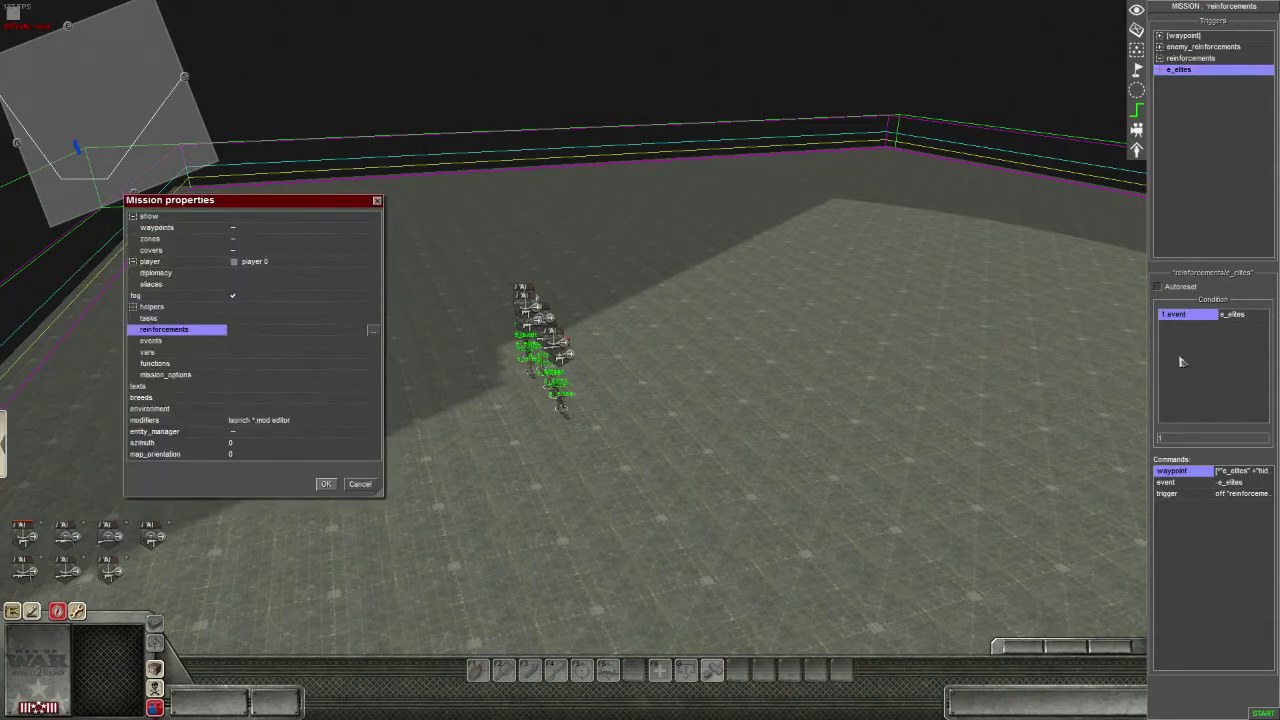
{"action": "left_click", "coordinate": [371, 331]}
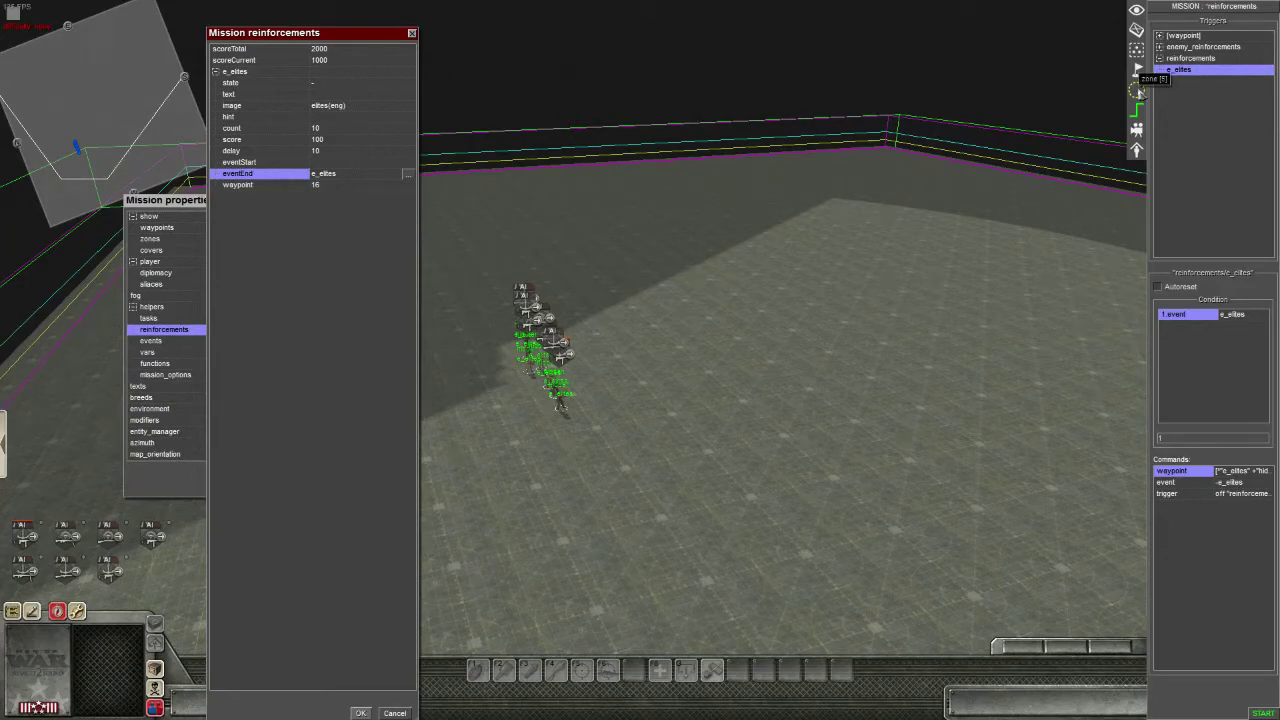
Step: Check the waypoint assigned to the e_elites entry in the mission reinforcements
{"action": "left_click", "coordinate": [342, 186]}
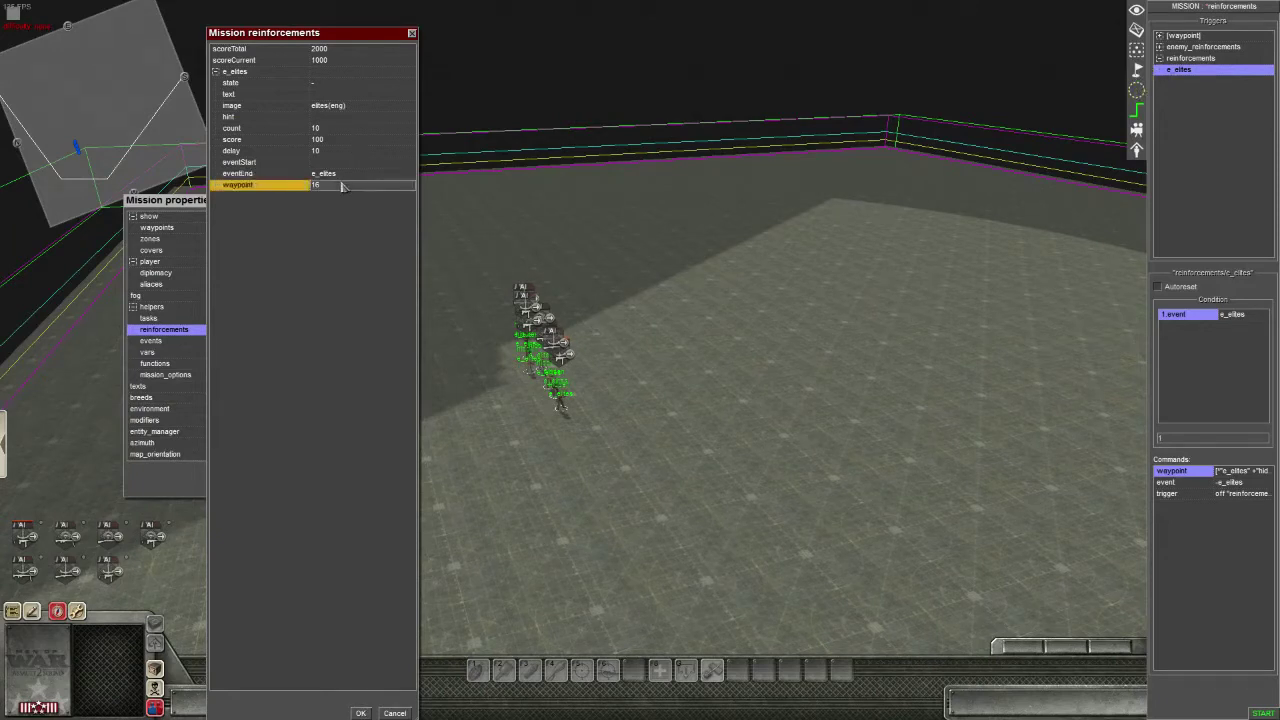
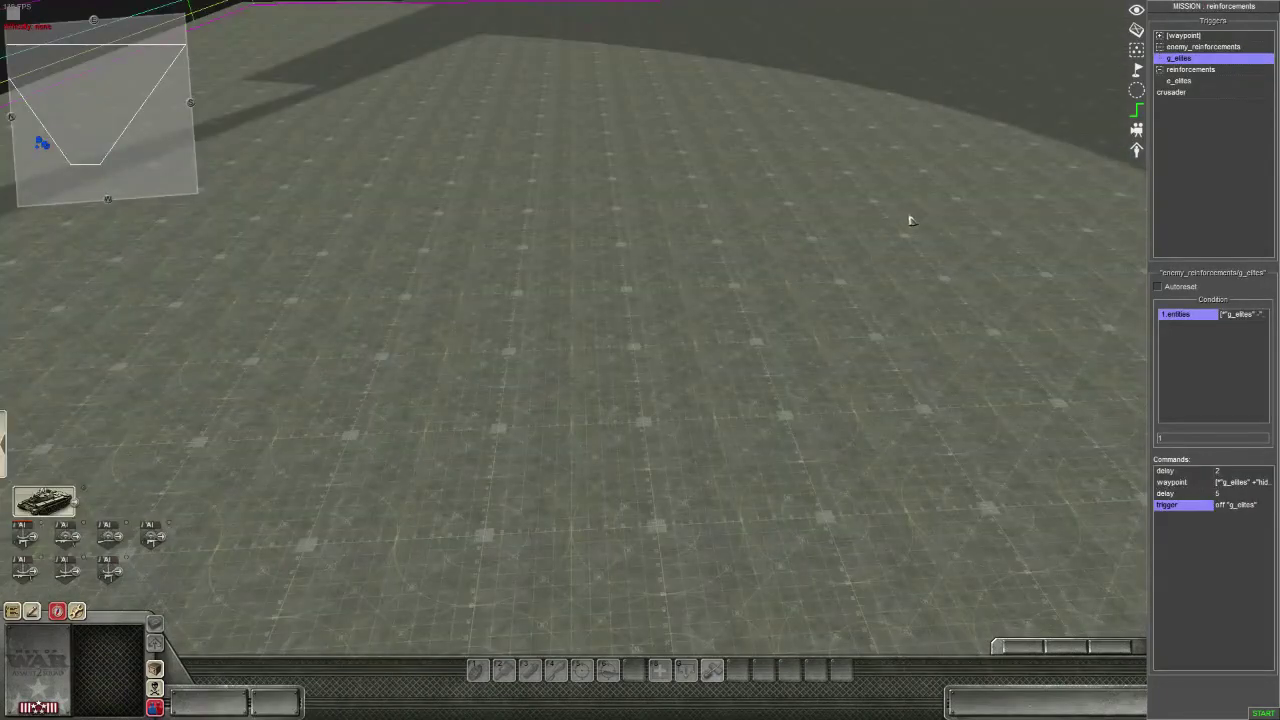
Step: Check the full name of the g_elites trigger through its rename dialog, keeping enemy_reinforcements/g_elites
{"action": "right_click", "coordinate": [1177, 60]}
{"action": "left_click", "coordinate": [1193, 80]}
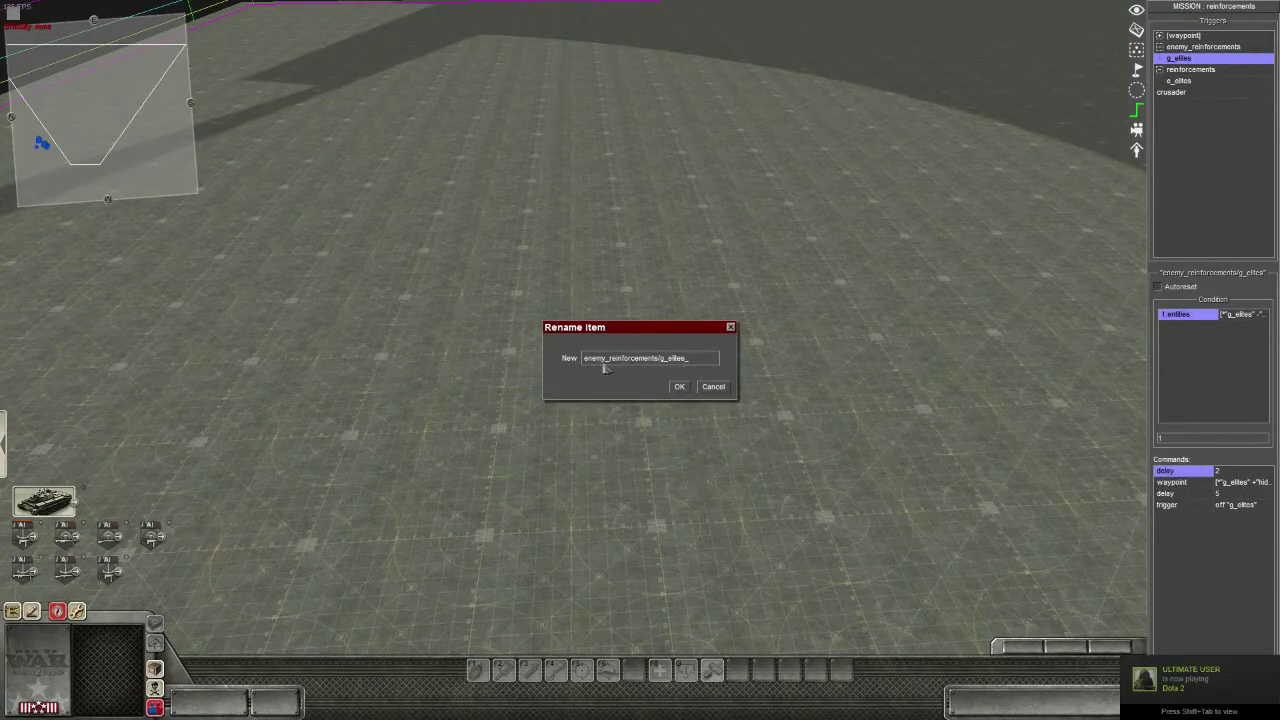
{"action": "left_click", "coordinate": [680, 387]}
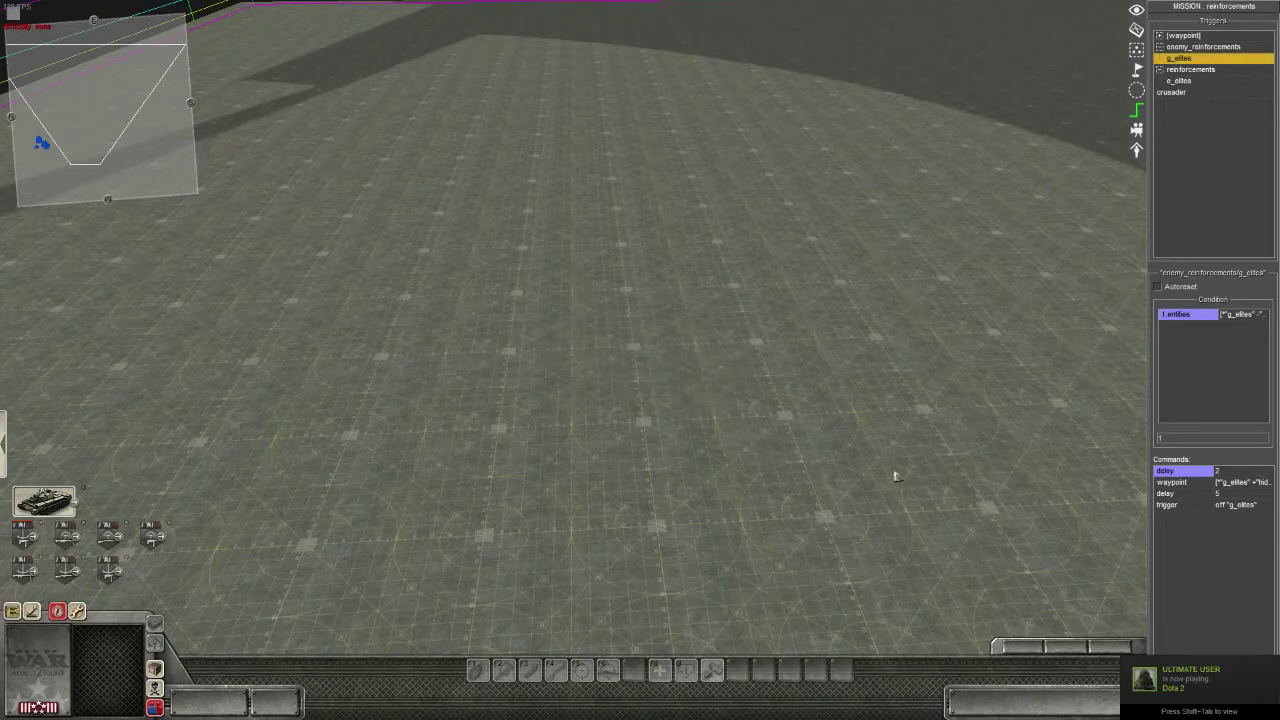
Step: Point the trigger-off command of the g_elites trigger to enemy_reinforcements/g_elites
{"action": "left_click", "coordinate": [1177, 506]}
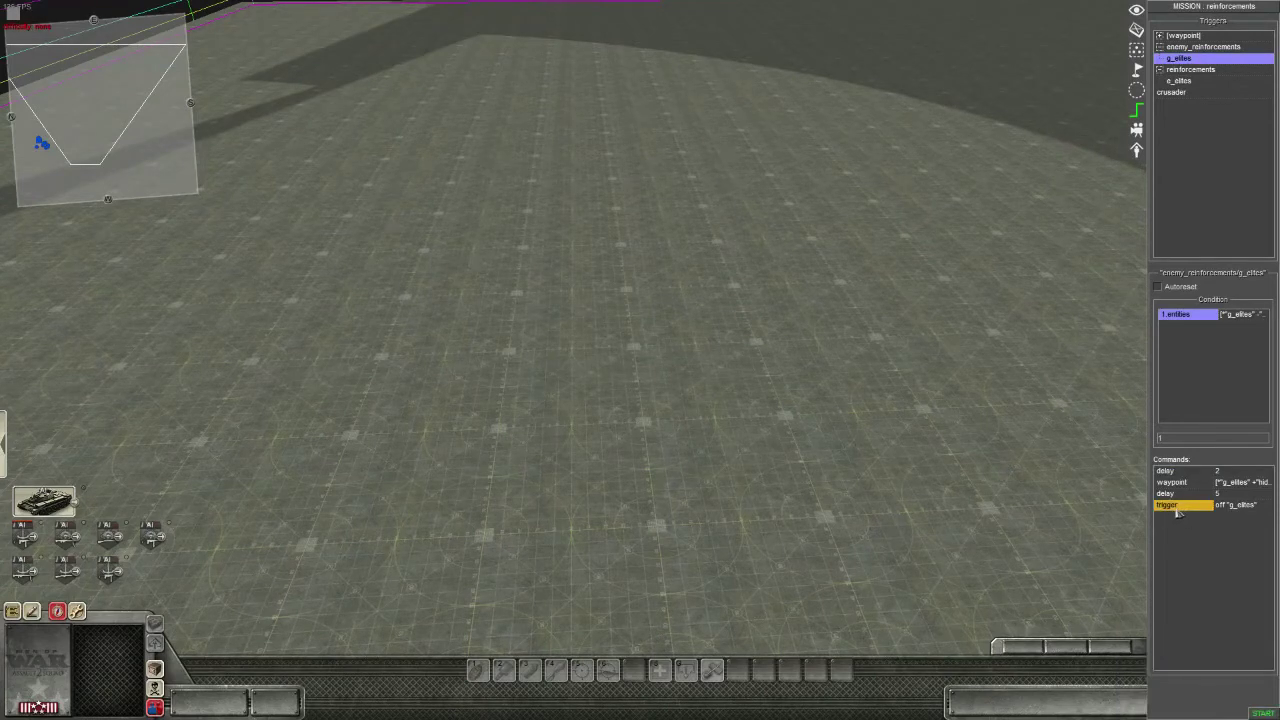
{"action": "right_click", "coordinate": [1177, 510]}
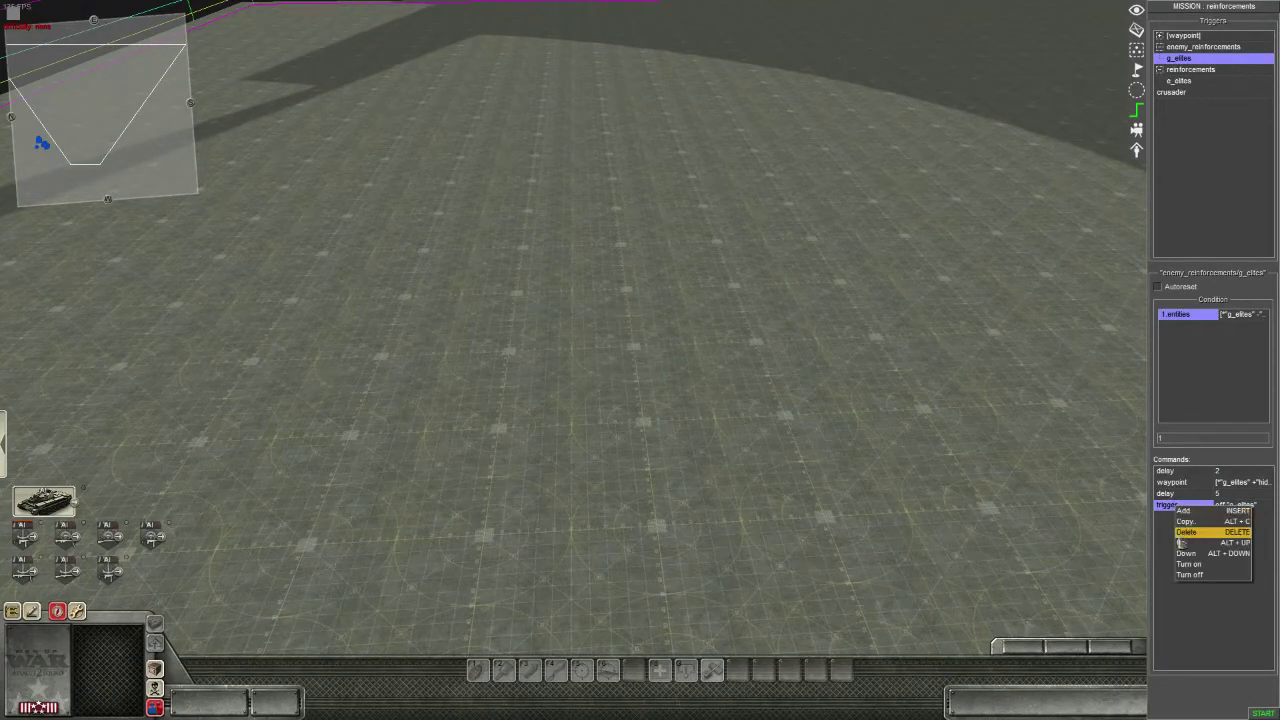
{"action": "double_click", "coordinate": [1160, 505]}
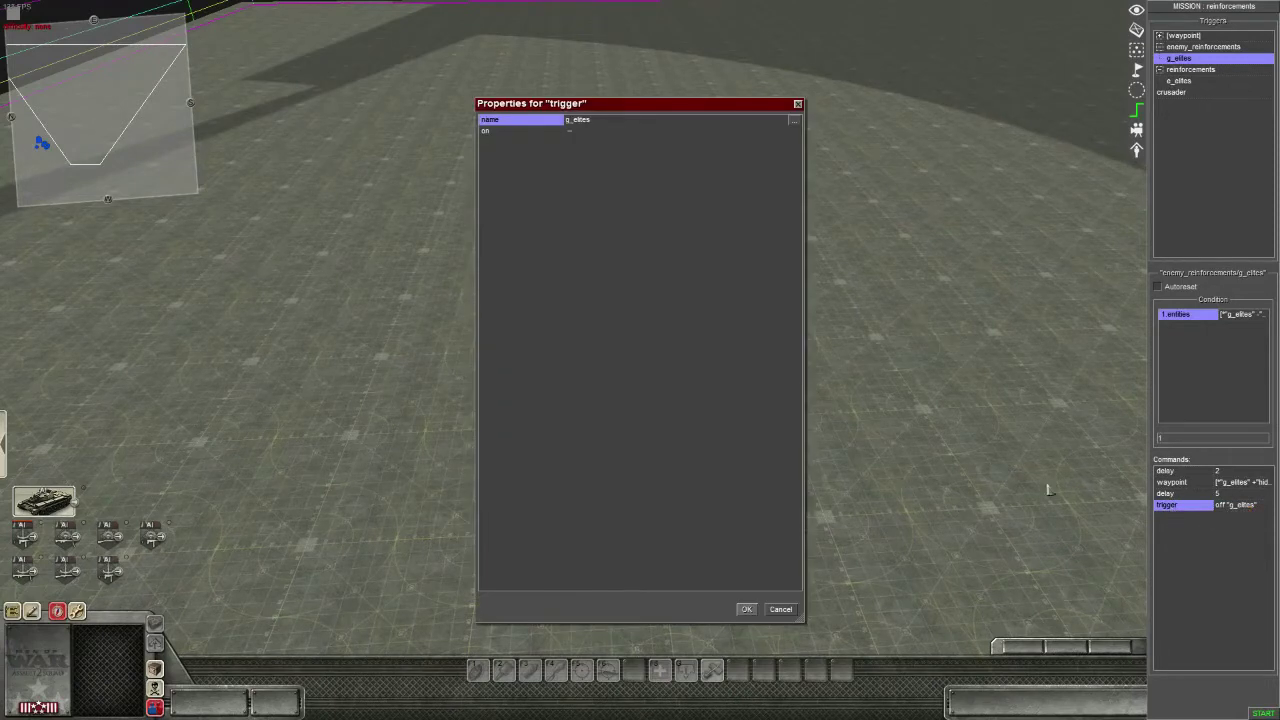
{"action": "left_click", "coordinate": [794, 121]}
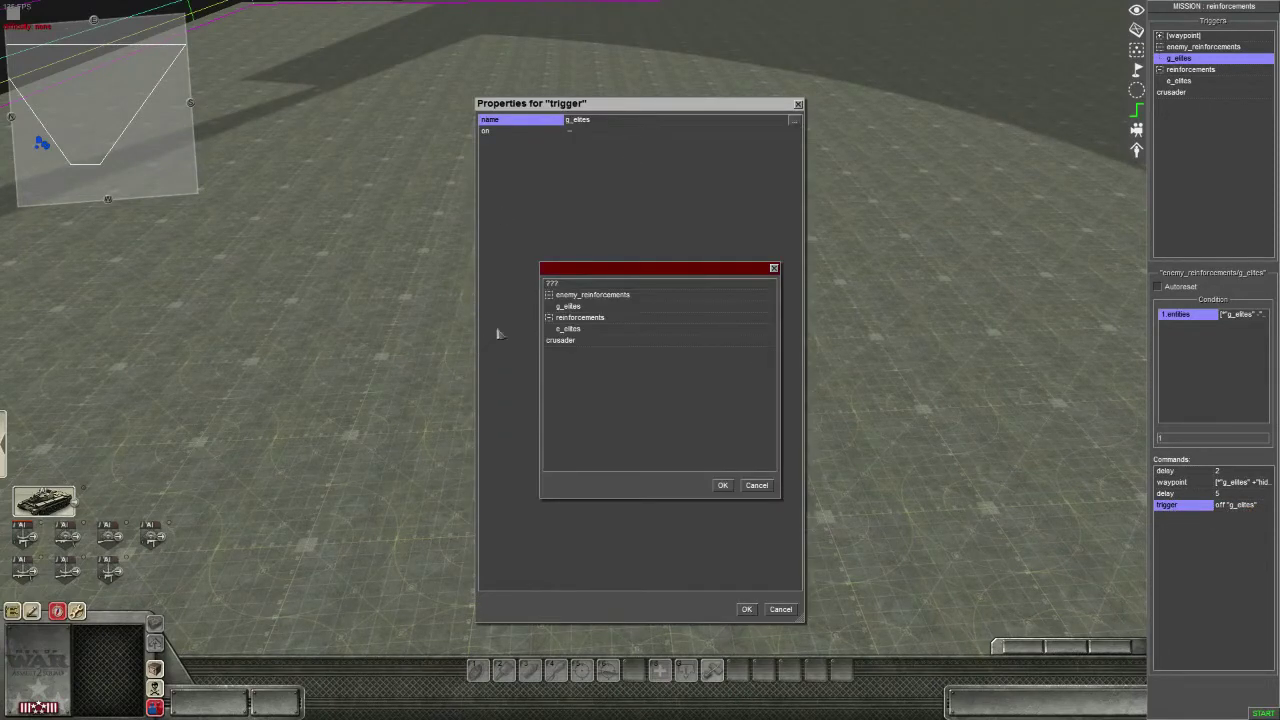
{"action": "left_click", "coordinate": [567, 307]}
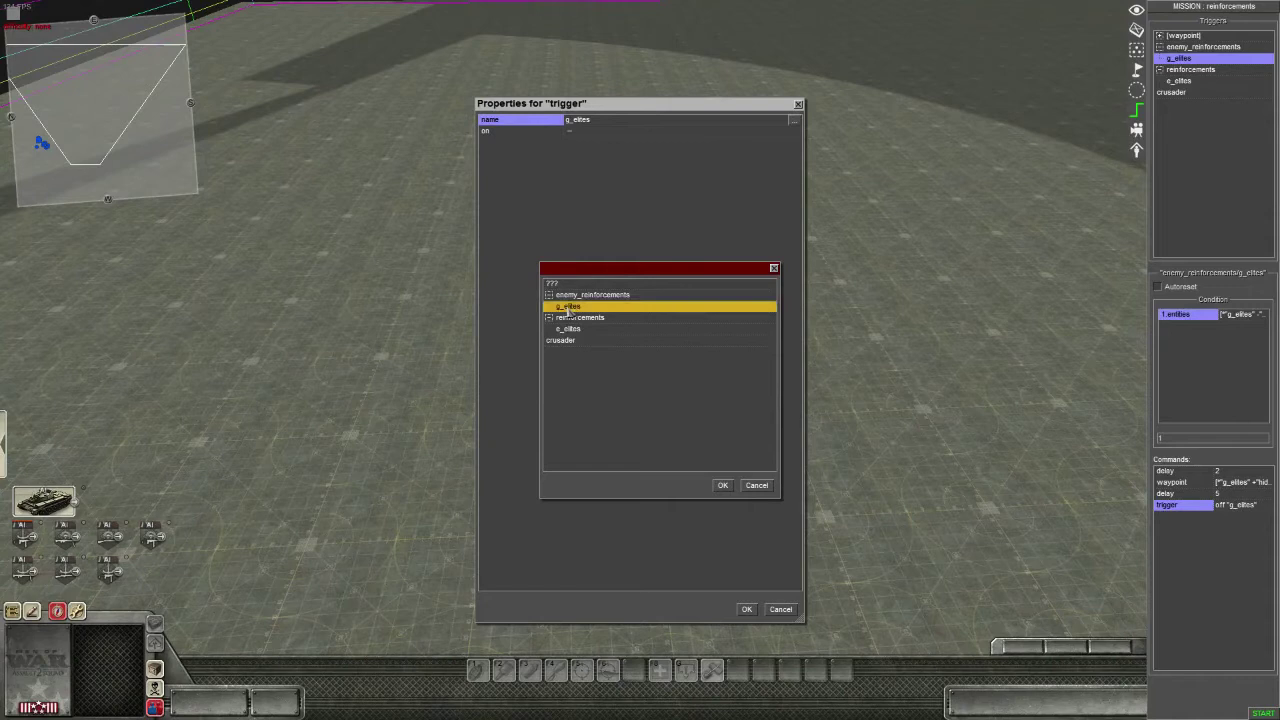
{"action": "left_click", "coordinate": [722, 486]}
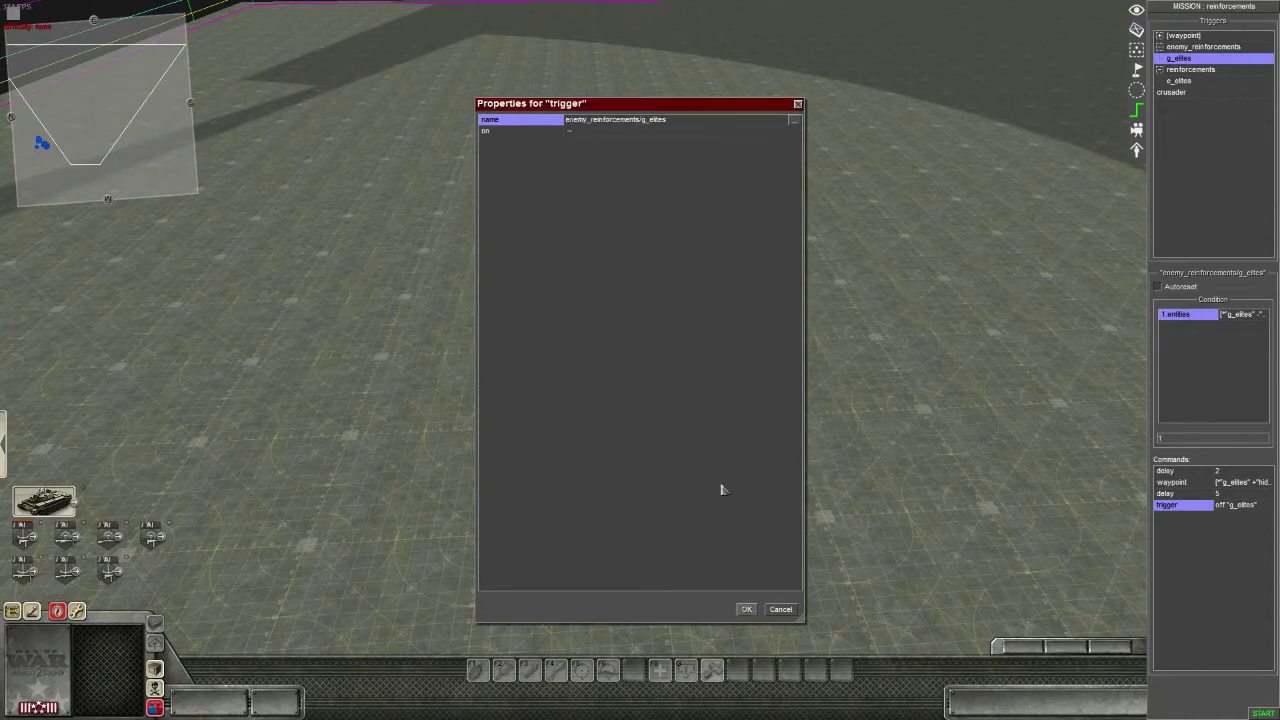
{"action": "left_click", "coordinate": [677, 122]}
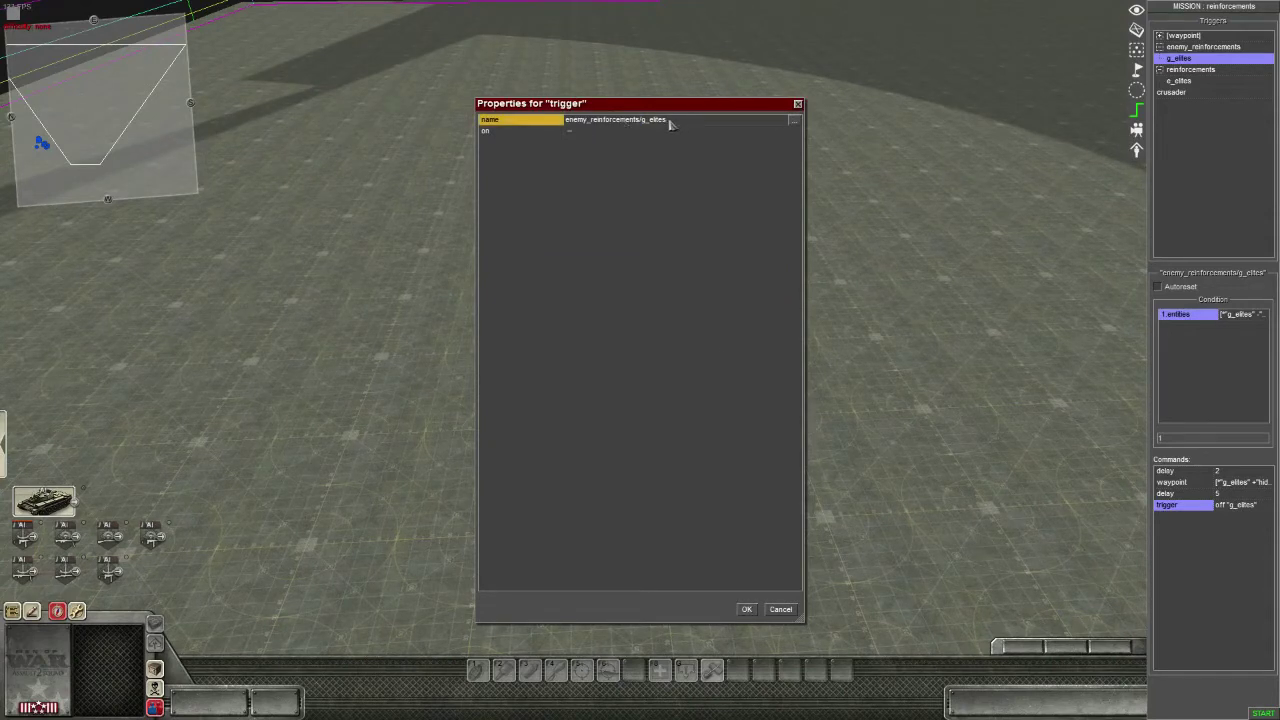
{"action": "left_click", "coordinate": [745, 609]}
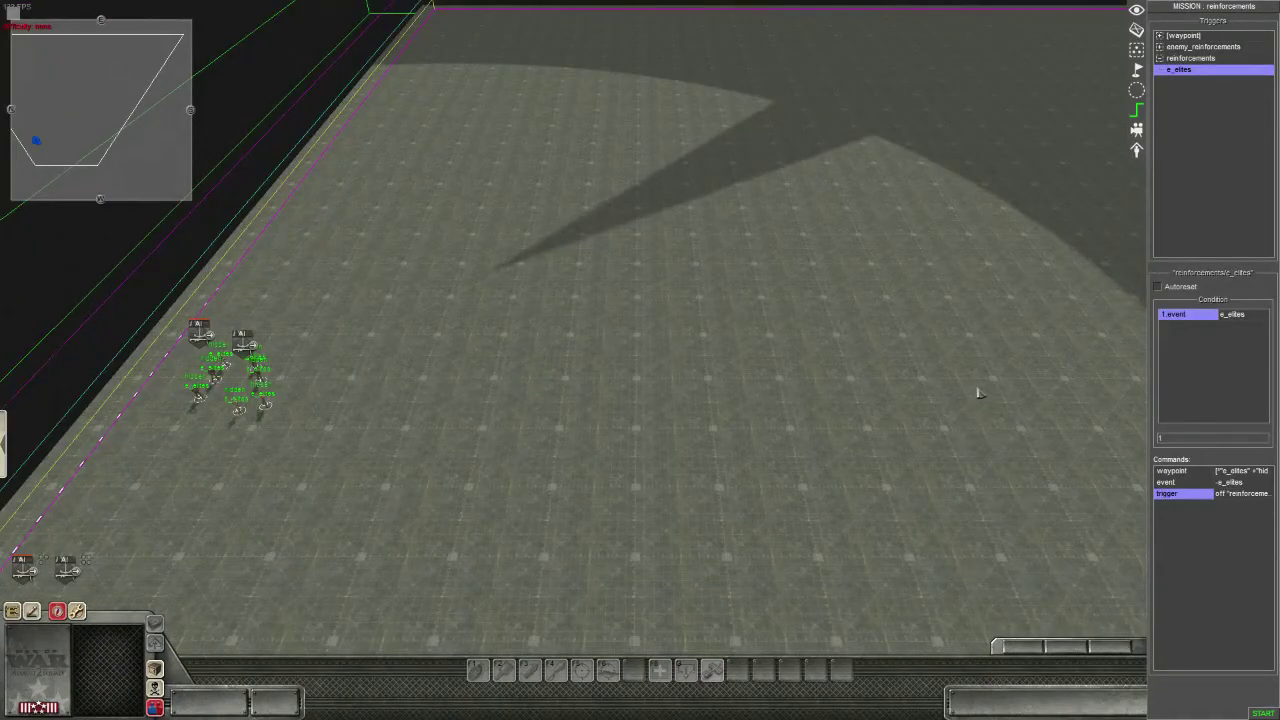
Step: Place a crusaderaa2 tank from the tank_medium vehicles on the ground near the hidden e_elites squad
{"action": "left_click", "coordinate": [1137, 29]}
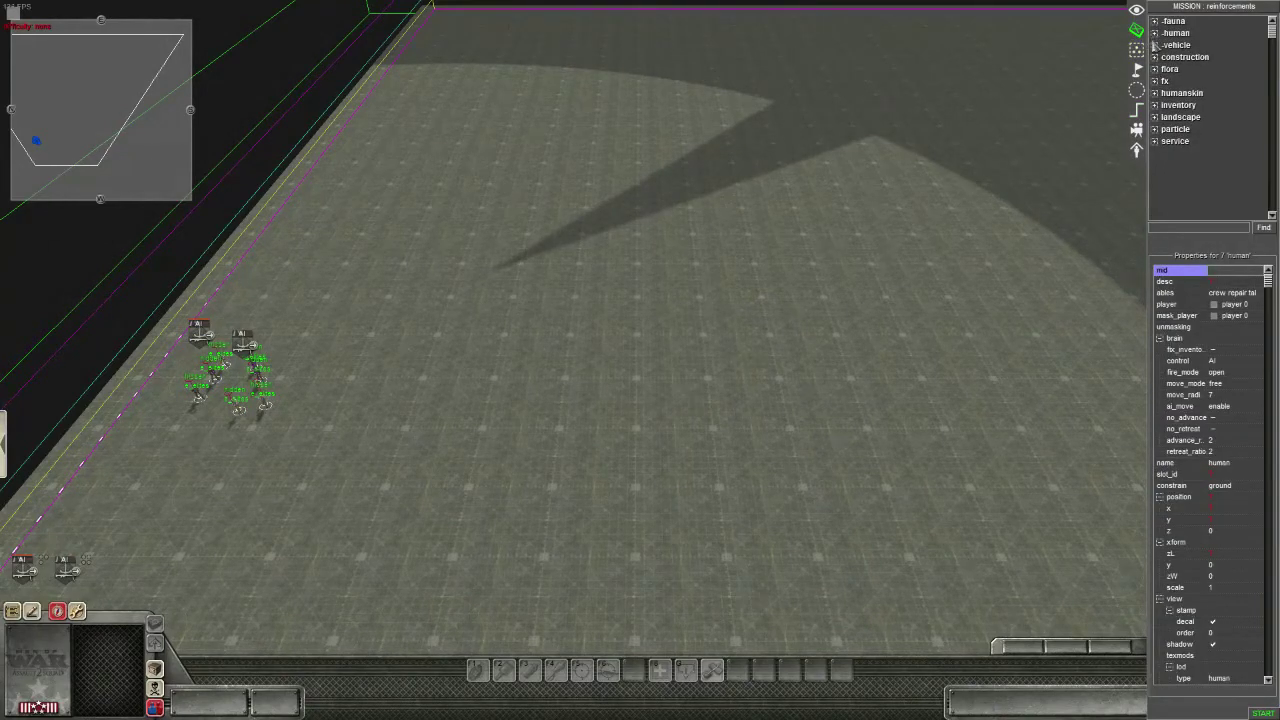
{"action": "left_click", "coordinate": [1154, 45]}
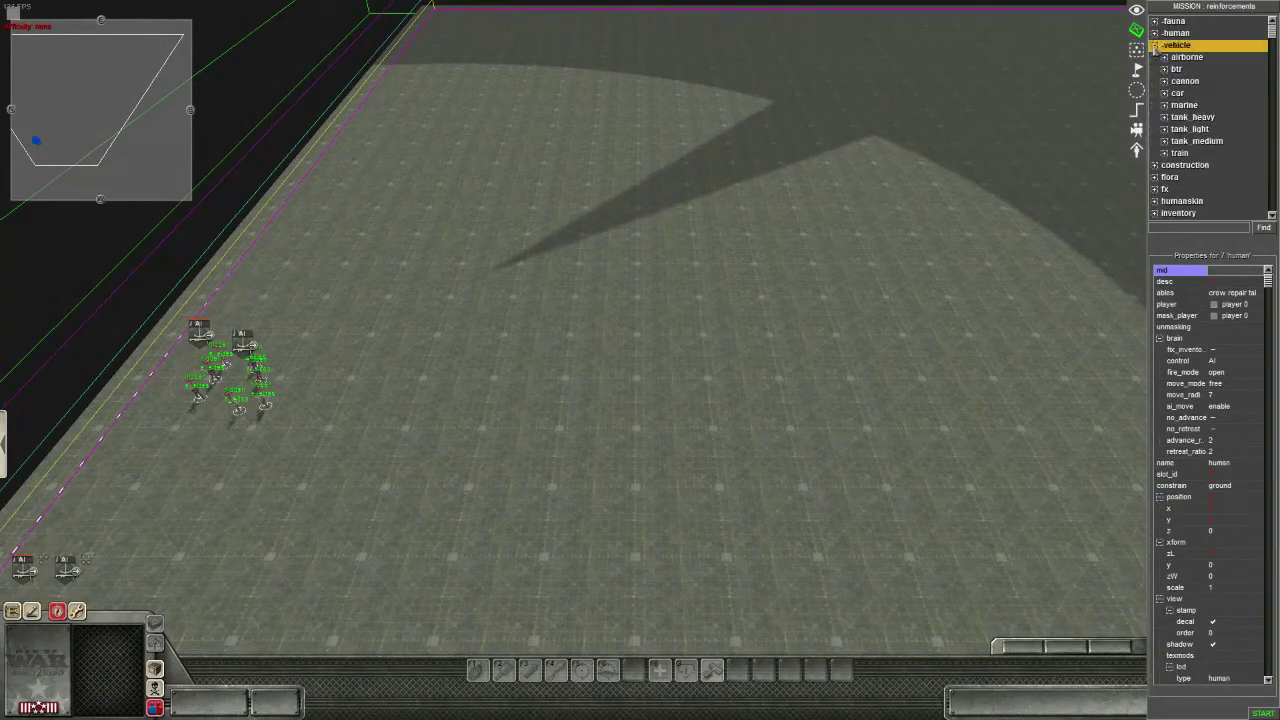
{"action": "left_click", "coordinate": [1164, 141]}
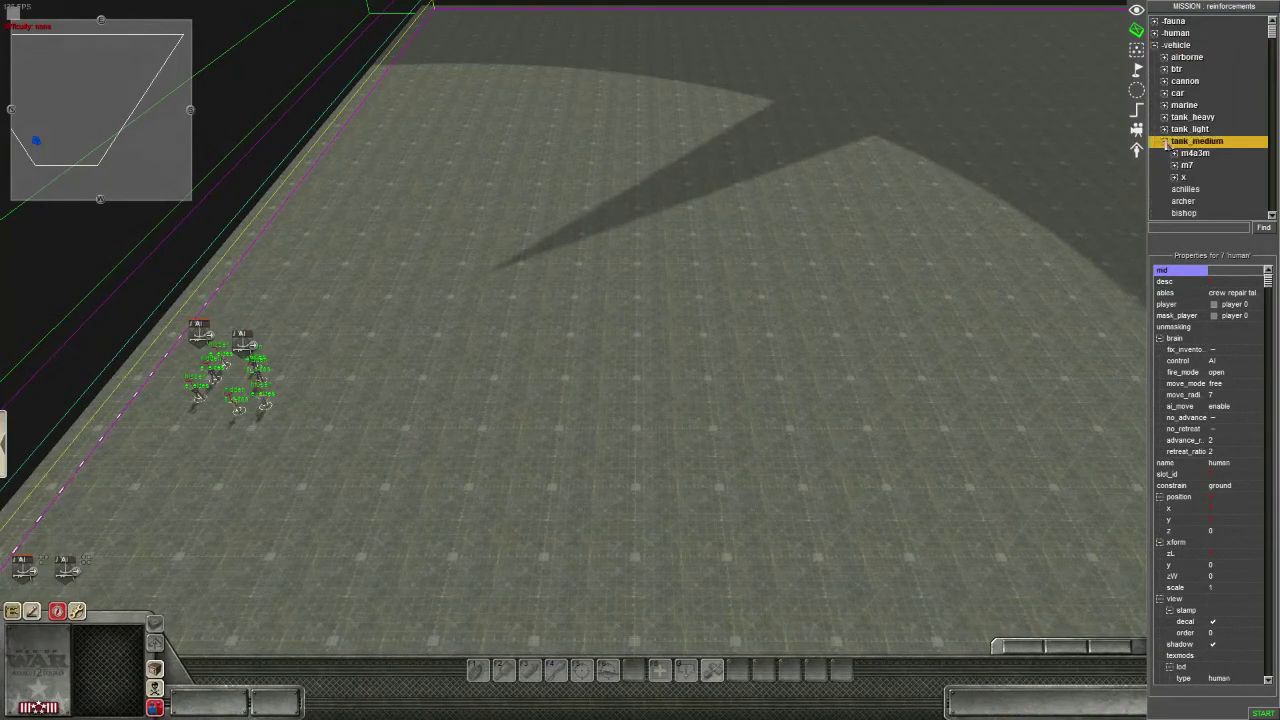
{"action": "scroll", "coordinate": [1166, 145], "scroll_direction": "down", "scroll_amount": 5}
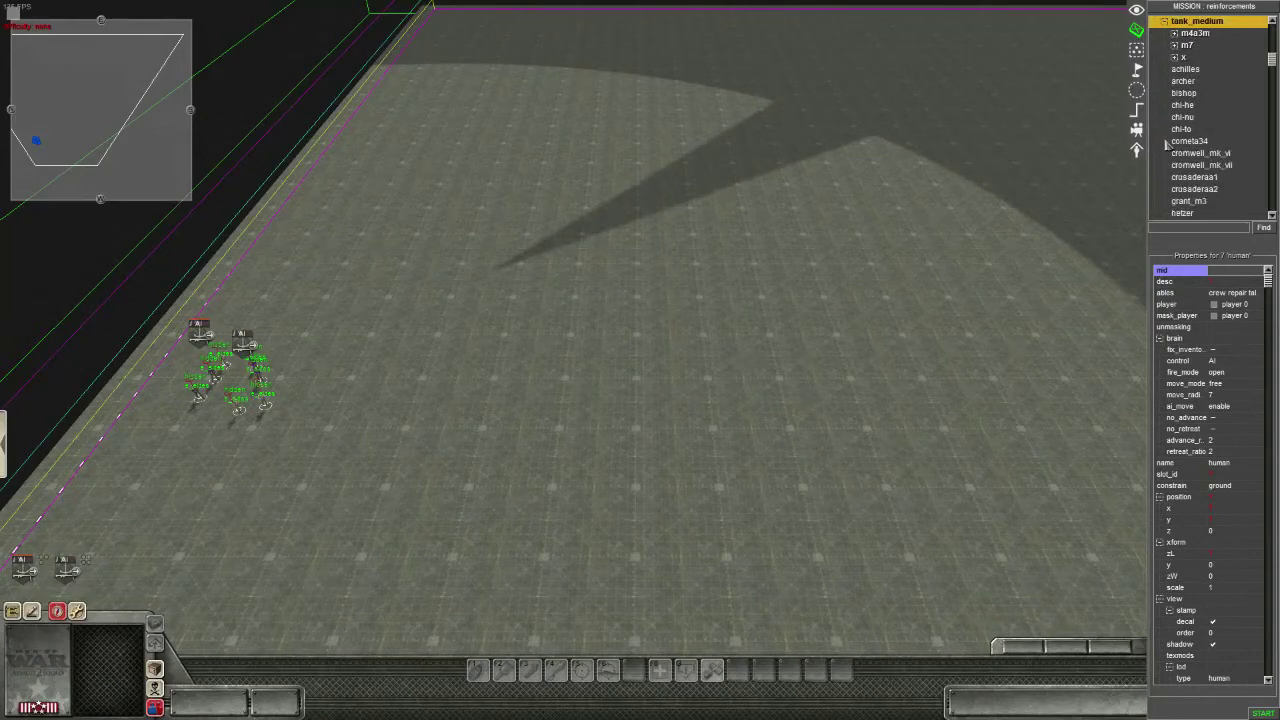
{"action": "left_click", "coordinate": [1194, 189]}
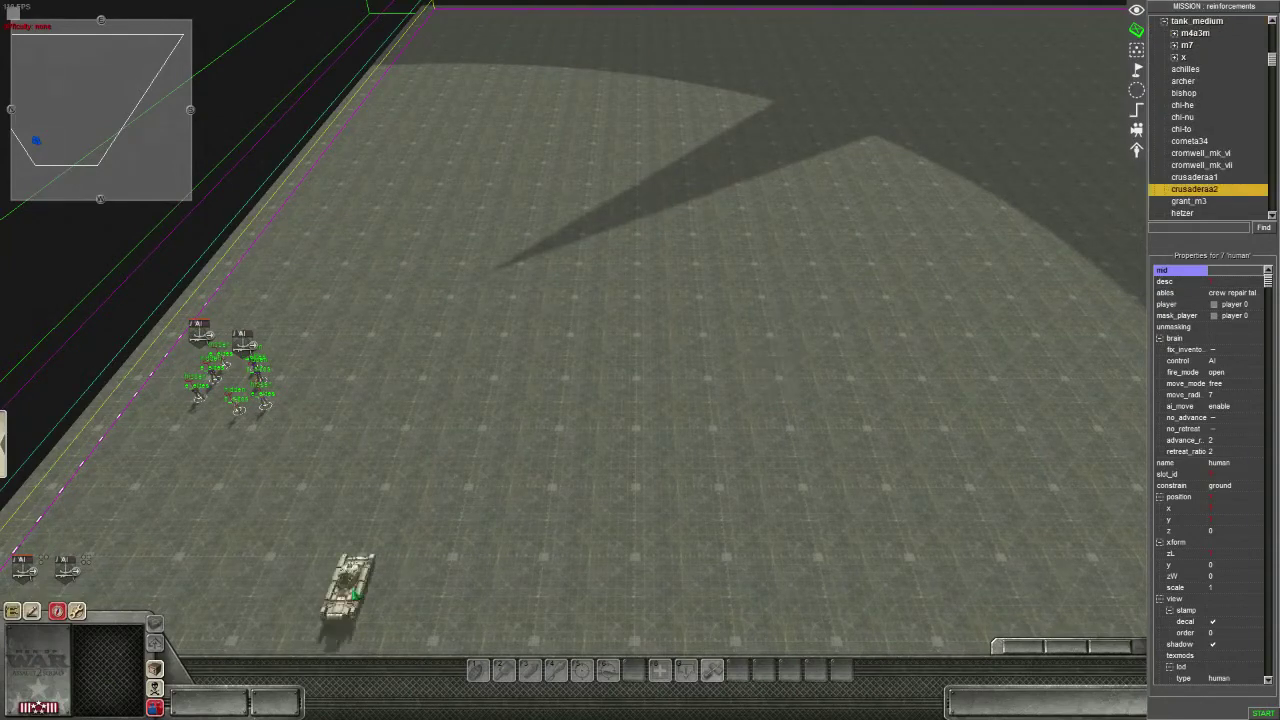
{"action": "scroll", "coordinate": [387, 525], "scroll_direction": "up", "scroll_amount": 3}
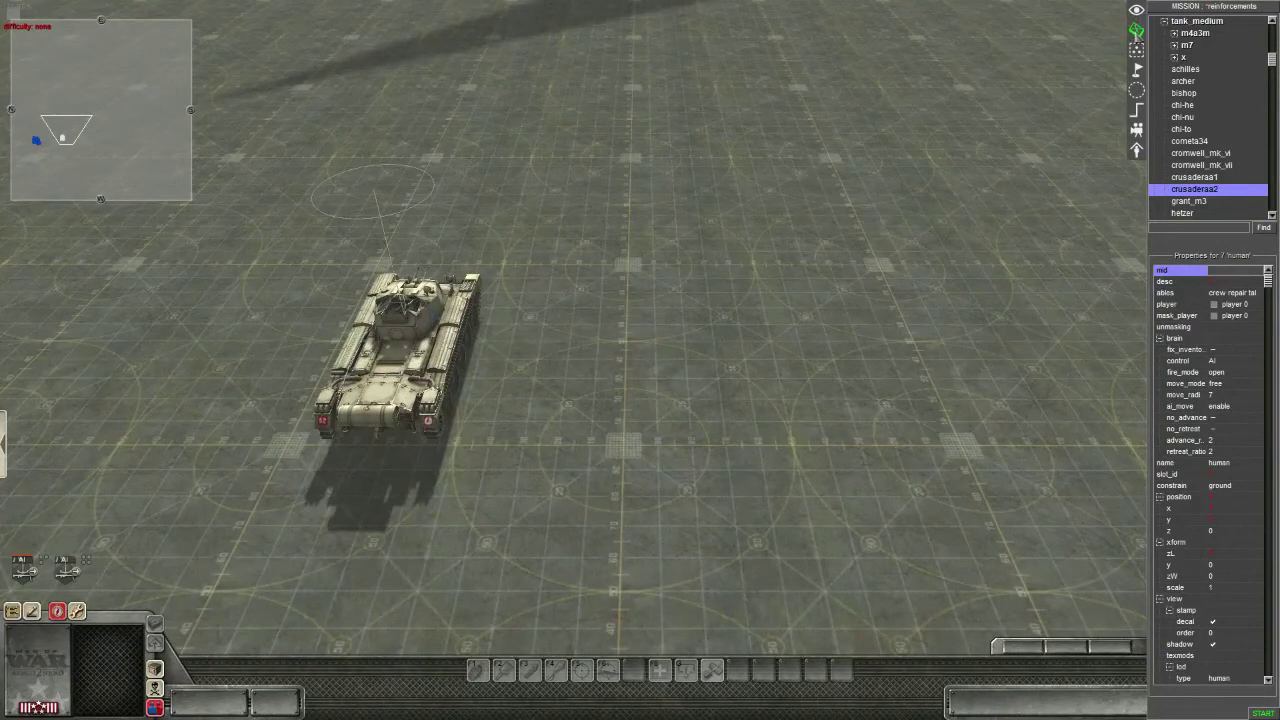
Step: Place a tankman2 from the mp eng humans beside the Crusader tank
{"action": "scroll", "coordinate": [1201, 91], "scroll_direction": "up", "scroll_amount": 2}
{"action": "scroll", "coordinate": [1201, 91], "scroll_direction": "up", "scroll_amount": 3}
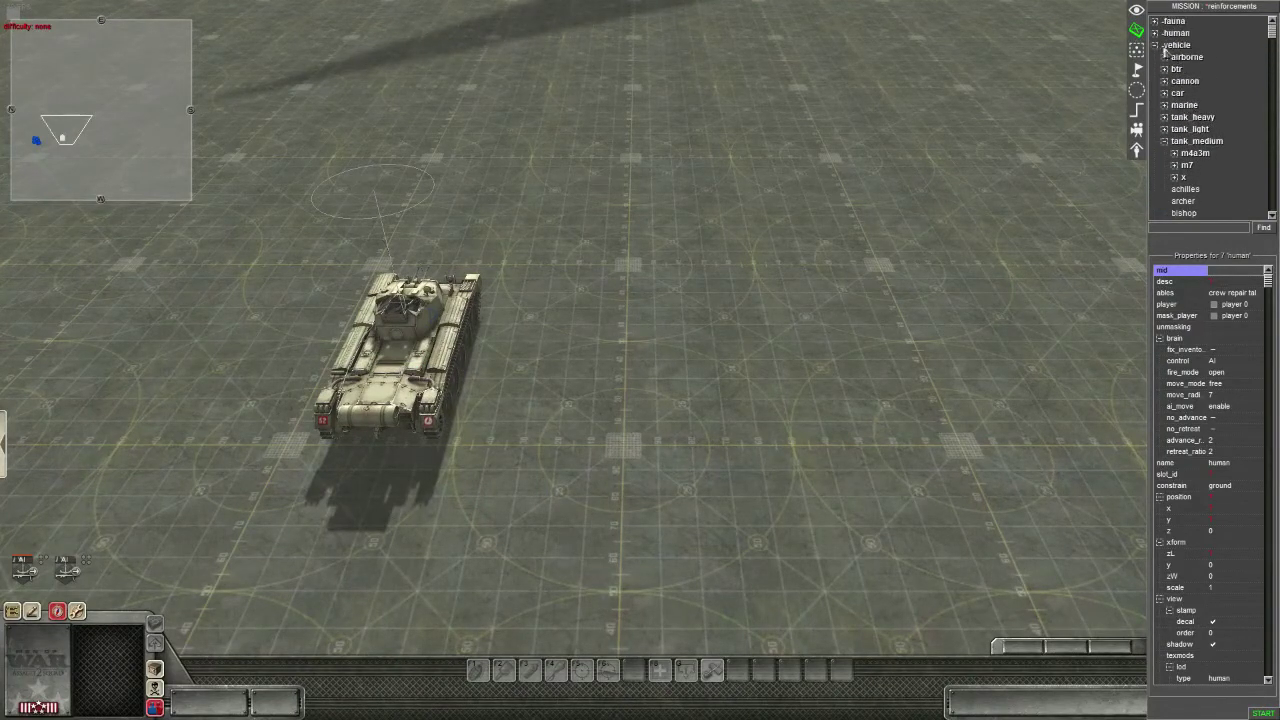
{"action": "left_click", "coordinate": [1164, 59]}
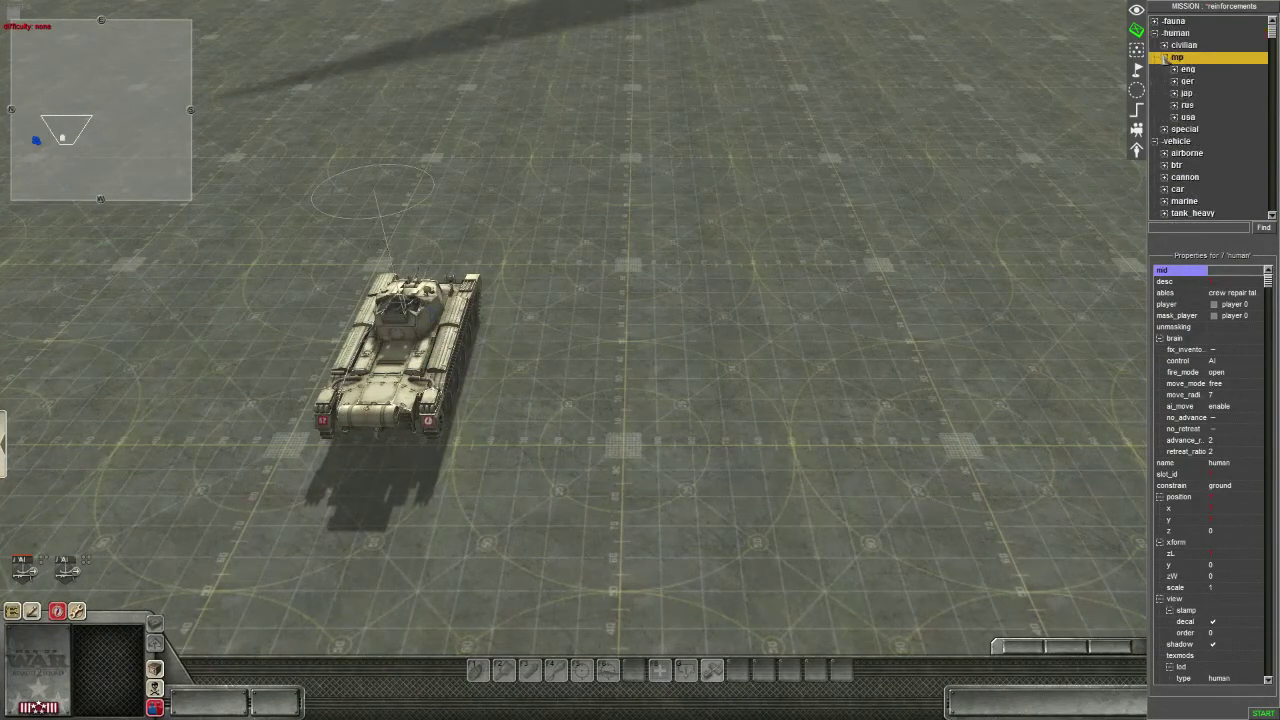
{"action": "left_click", "coordinate": [1175, 69]}
{"action": "scroll", "coordinate": [1197, 117], "scroll_direction": "down", "scroll_amount": 10}
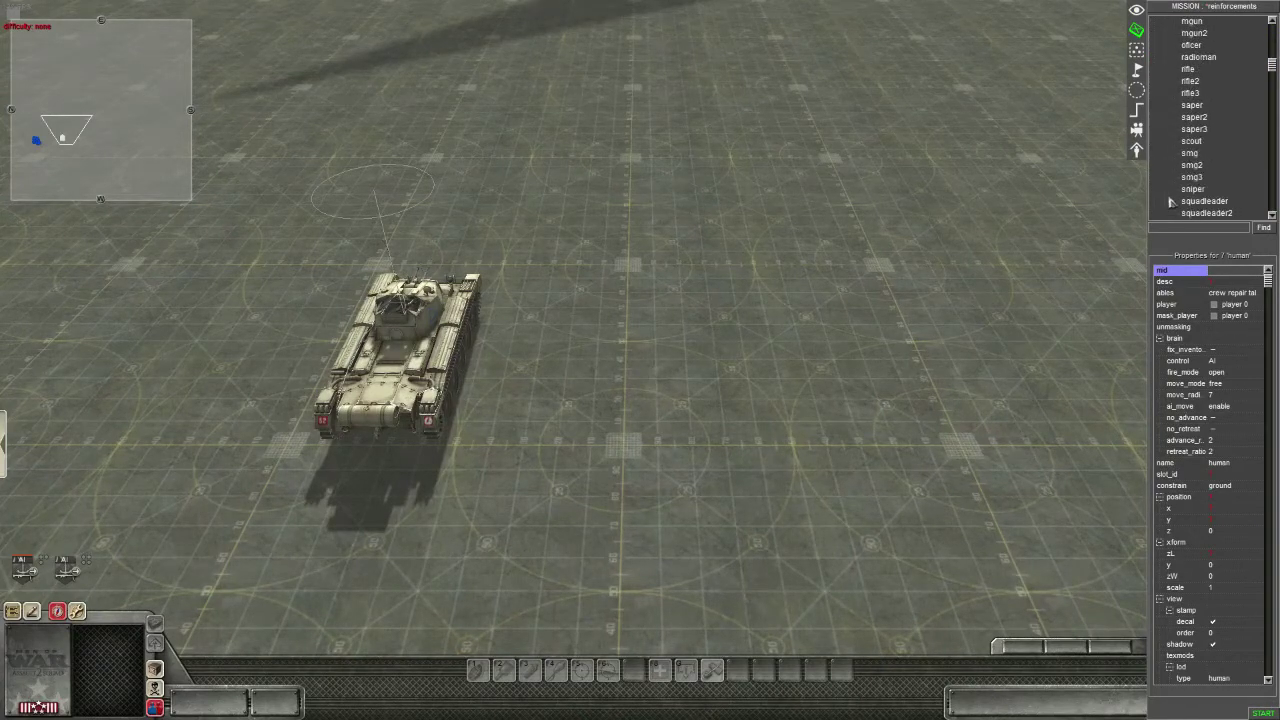
{"action": "scroll", "coordinate": [1184, 189], "scroll_direction": "down", "scroll_amount": 5}
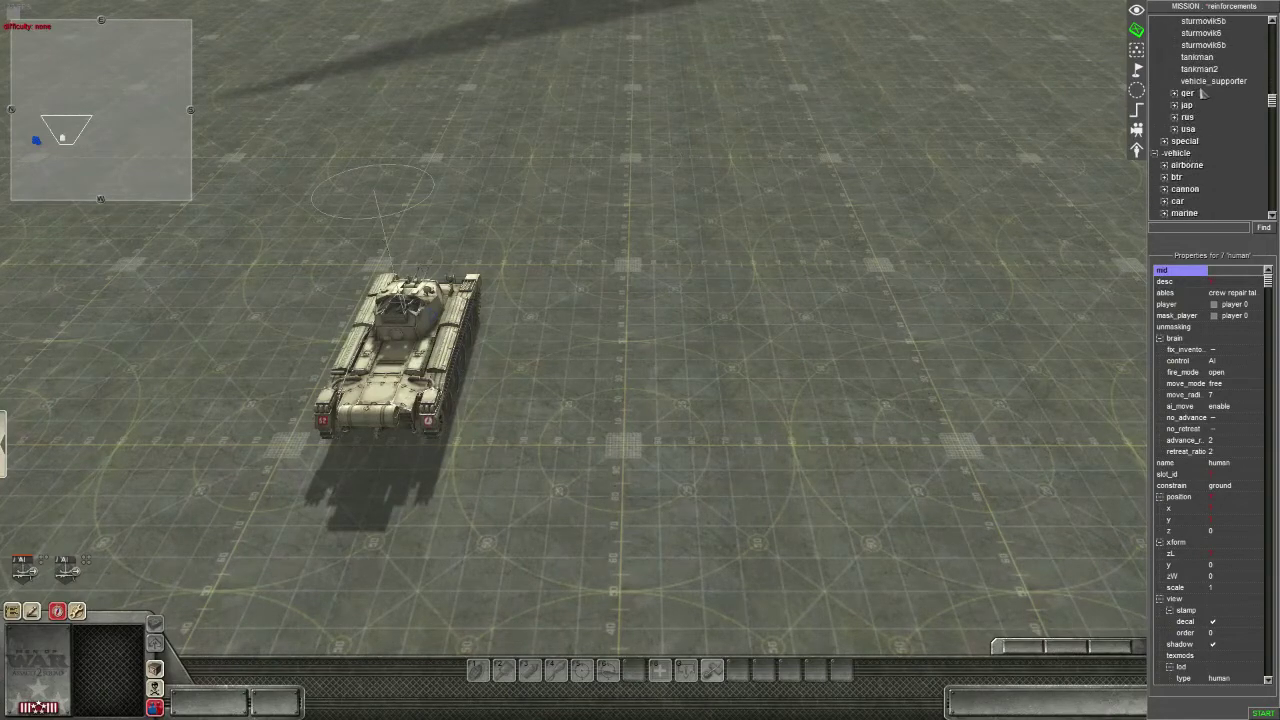
{"action": "left_click", "coordinate": [1198, 105]}
{"action": "left_click", "coordinate": [530, 345]}
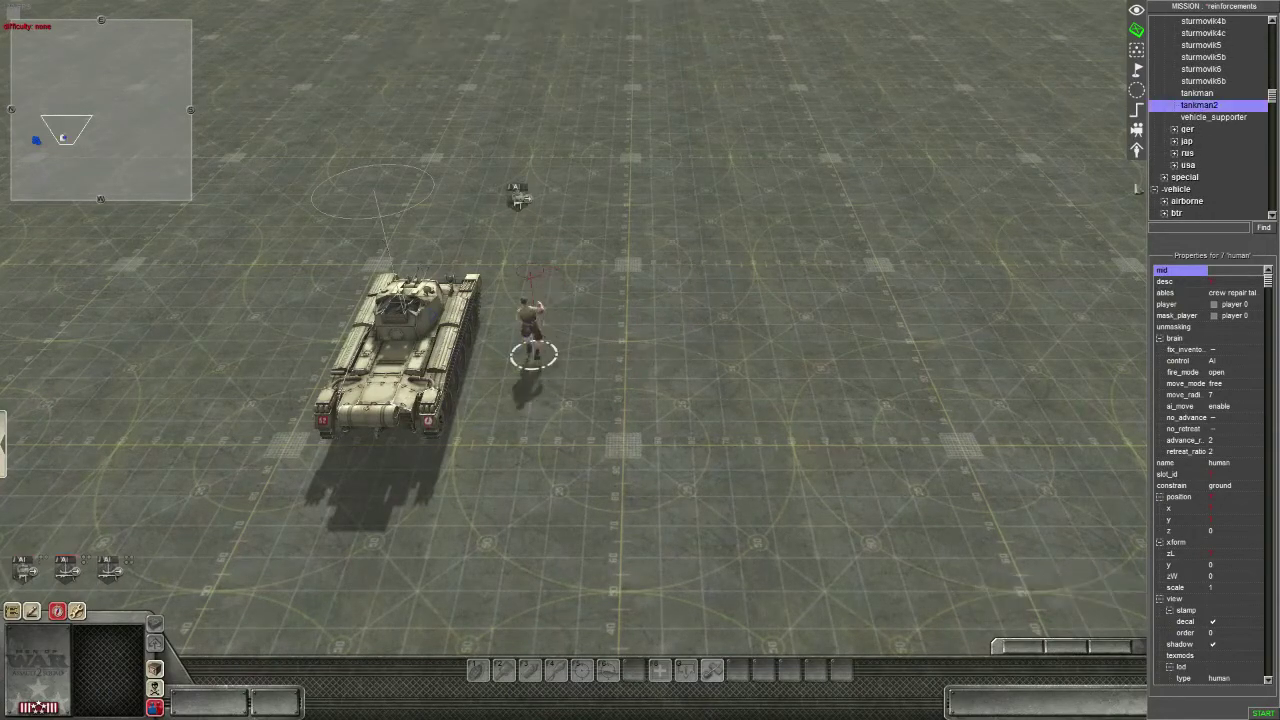
Step: Place two English tankman soldiers beside the Crusader tank to complete its crew
{"action": "left_click", "coordinate": [1187, 93]}
{"action": "left_click", "coordinate": [528, 400]}
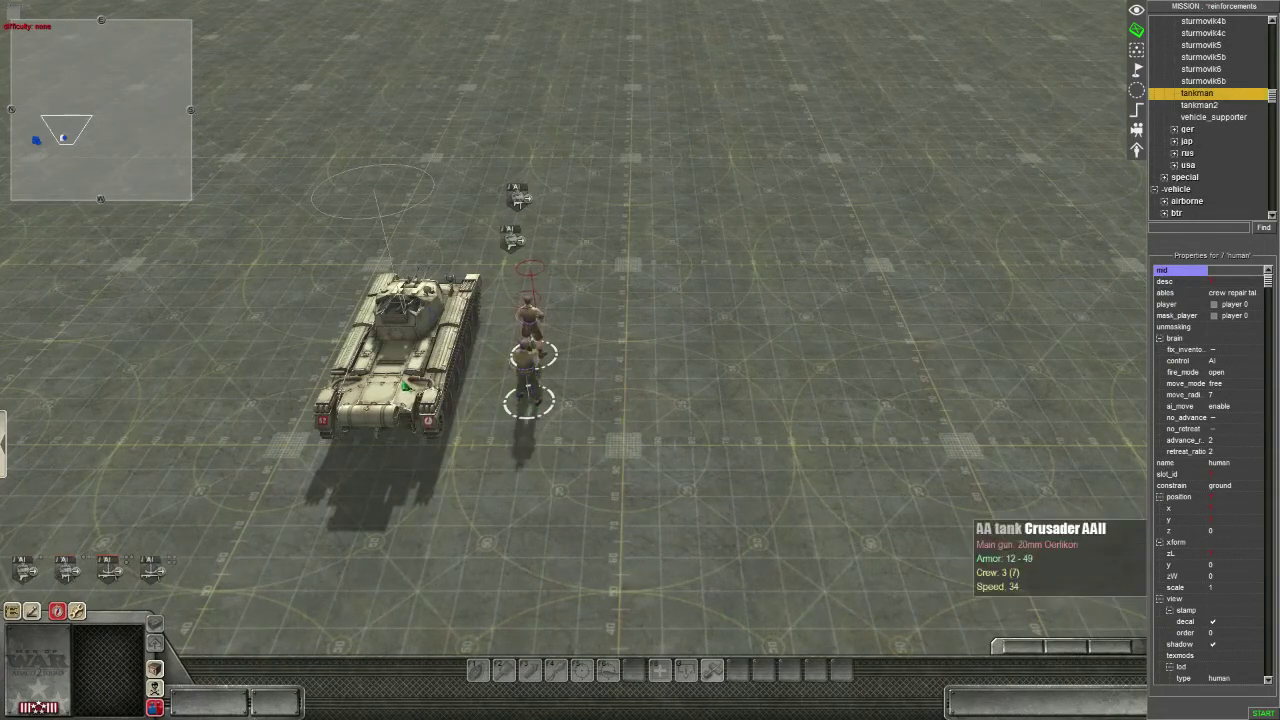
{"action": "left_click", "coordinate": [1197, 93]}
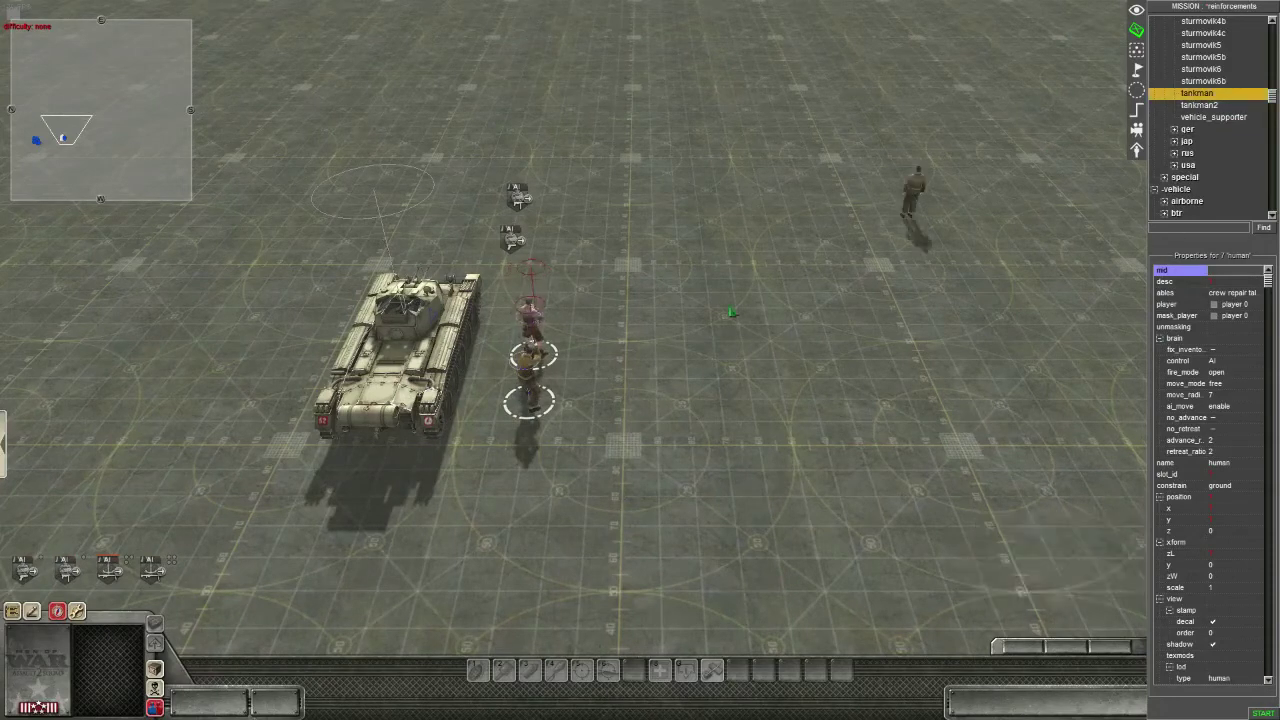
{"action": "left_click", "coordinate": [597, 392]}
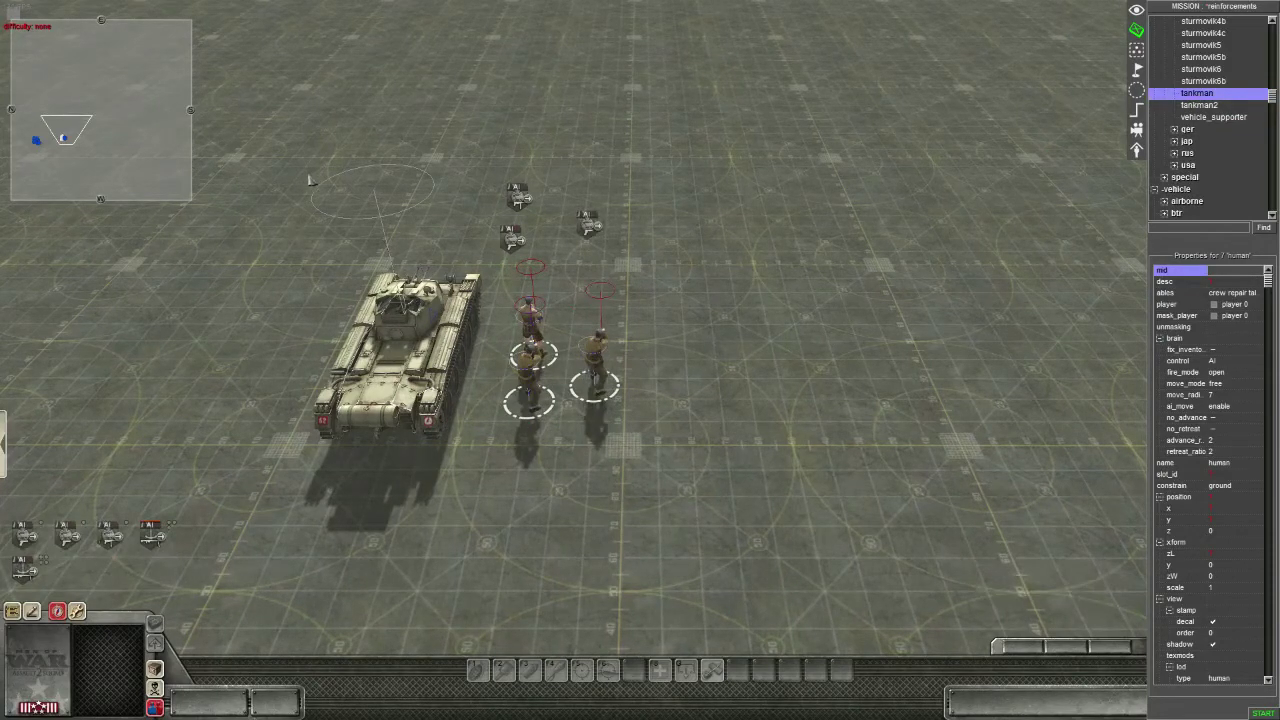
Step: Select the three tank crewmen and order them to board the Crusader AA tank
{"action": "left_click_drag", "start_coordinate": [310, 180], "coordinate": [883, 476]}
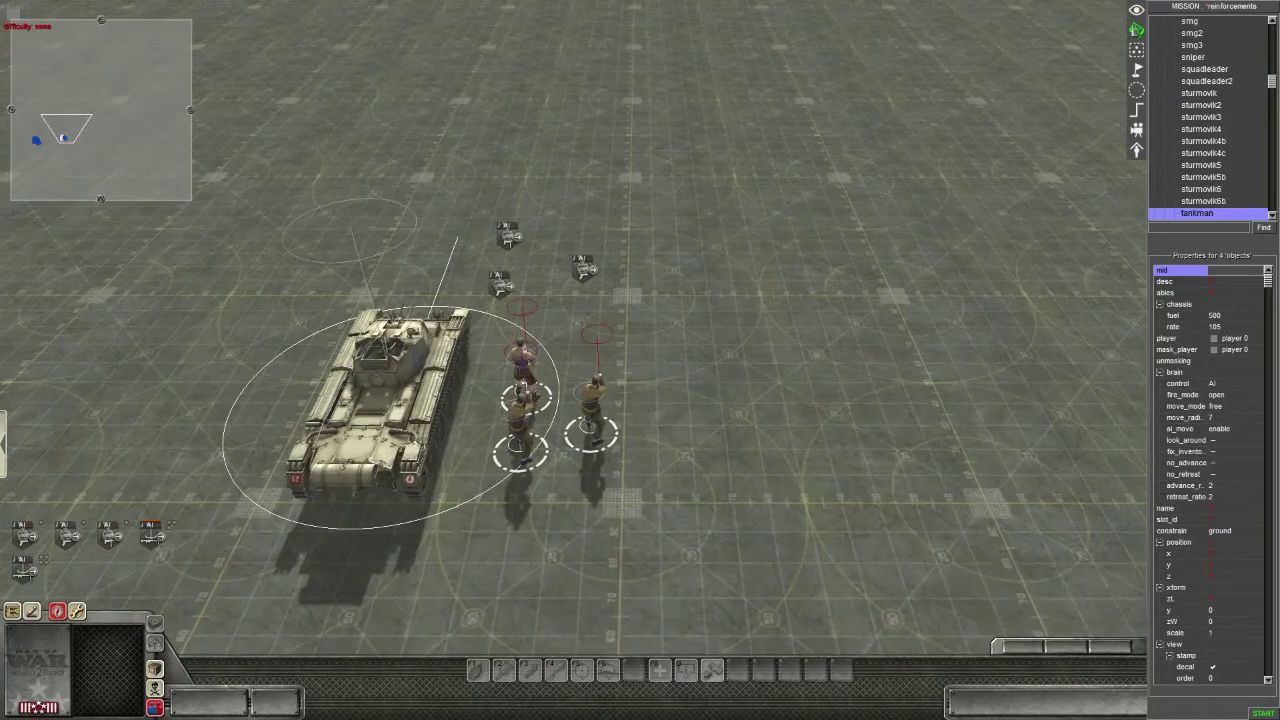
{"action": "left_click", "coordinate": [1137, 11]}
{"action": "left_click_drag", "start_coordinate": [503, 309], "coordinate": [663, 486]}
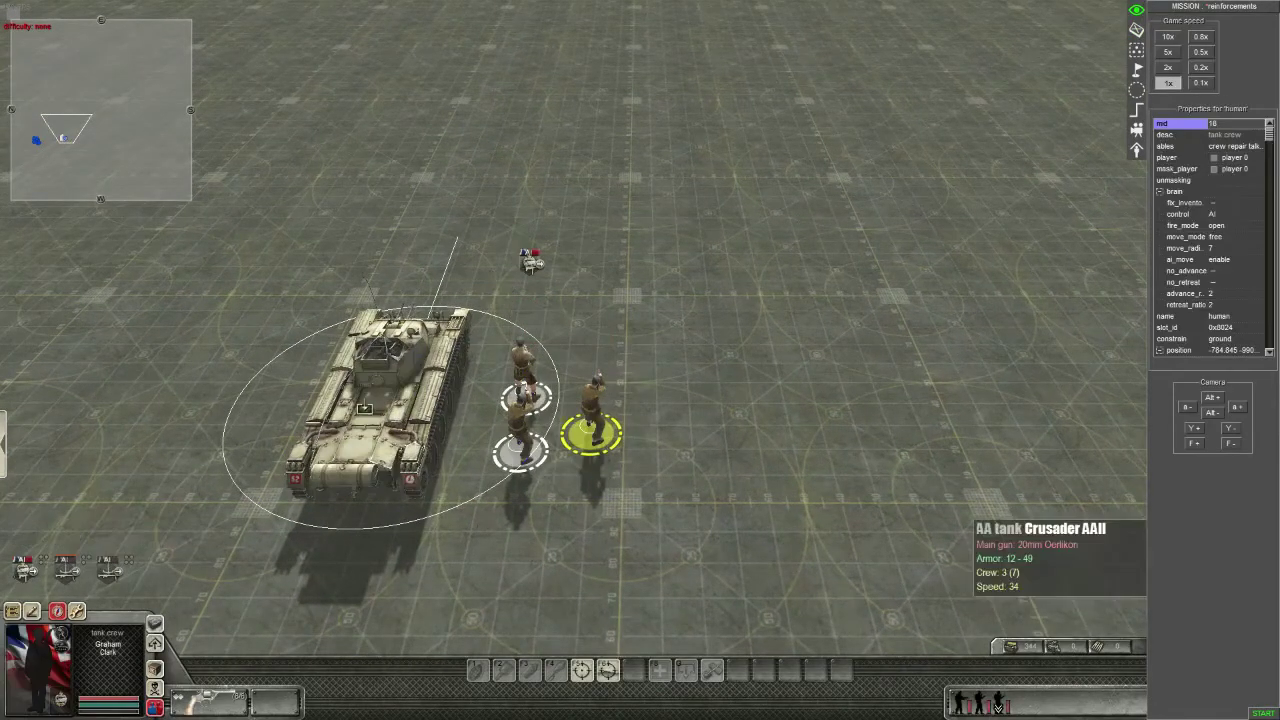
{"action": "right_click", "coordinate": [388, 395]}
{"action": "scroll", "coordinate": [388, 395], "scroll_direction": "down", "scroll_amount": 5}
{"action": "middle_click_drag", "start_coordinate": [388, 395], "coordinate": [580, 329]}
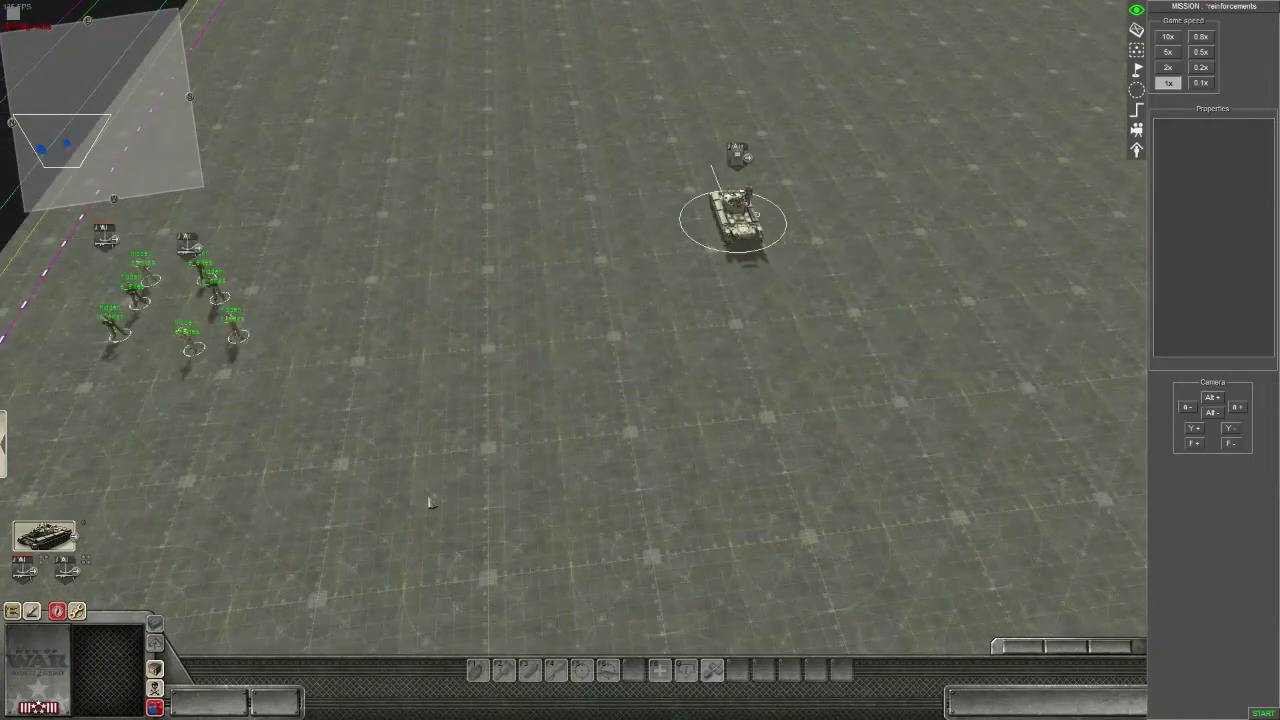
Step: Examine the hidden enemy g_elites squad near the map edge and its entity properties, and compare them with the friendly e_elites squad
{"action": "key", "text": "Tab"}
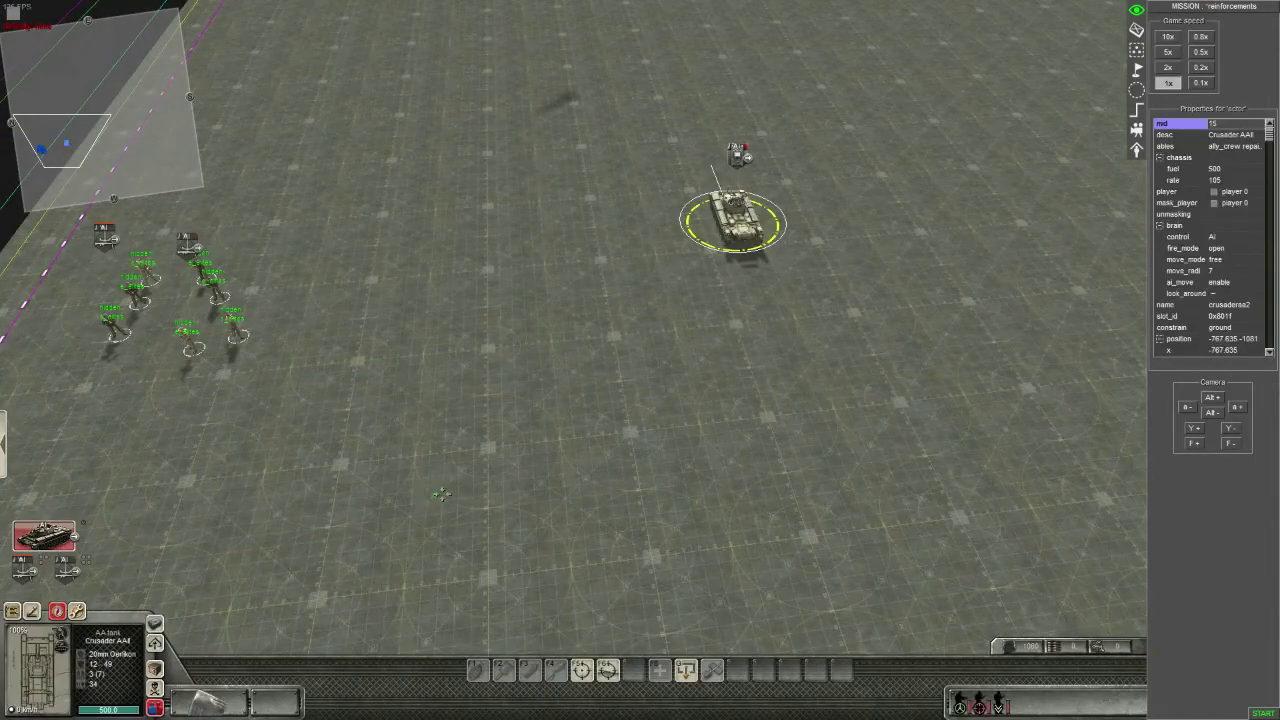
{"action": "key", "text": "Right"}
{"action": "key", "text": "Down"}
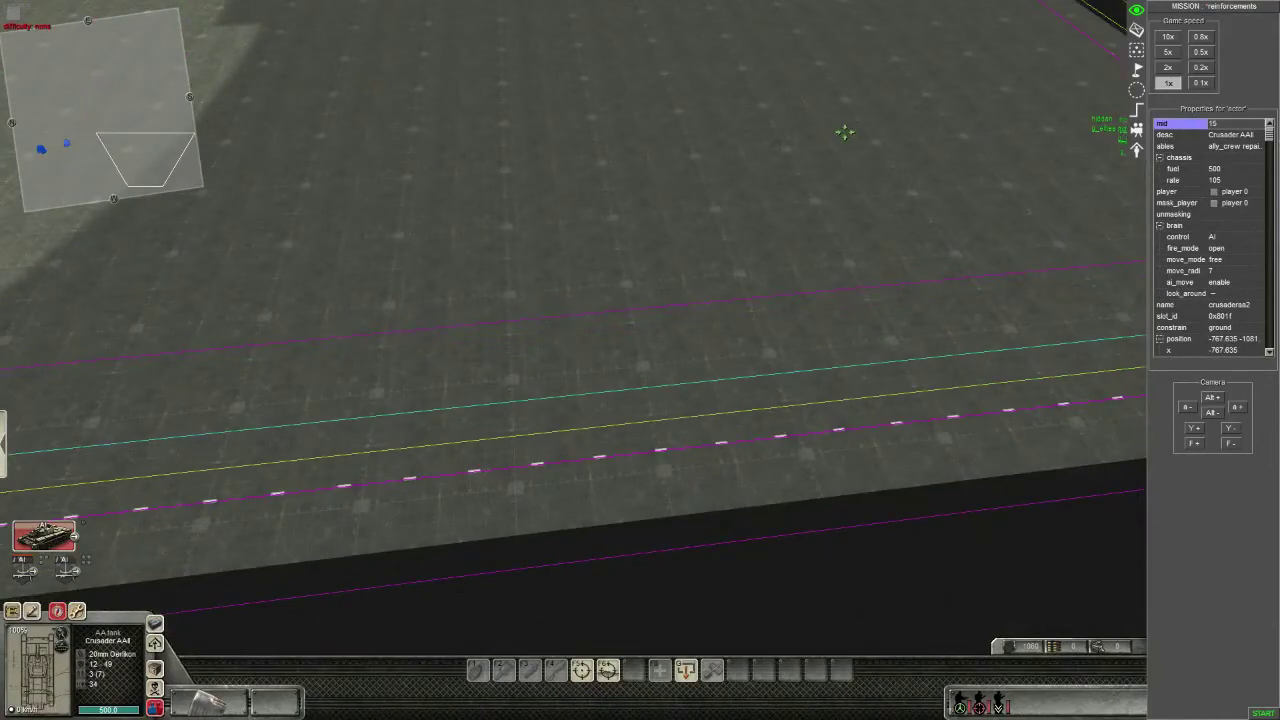
{"action": "key", "text": "Right"}
{"action": "key", "text": "Up"}
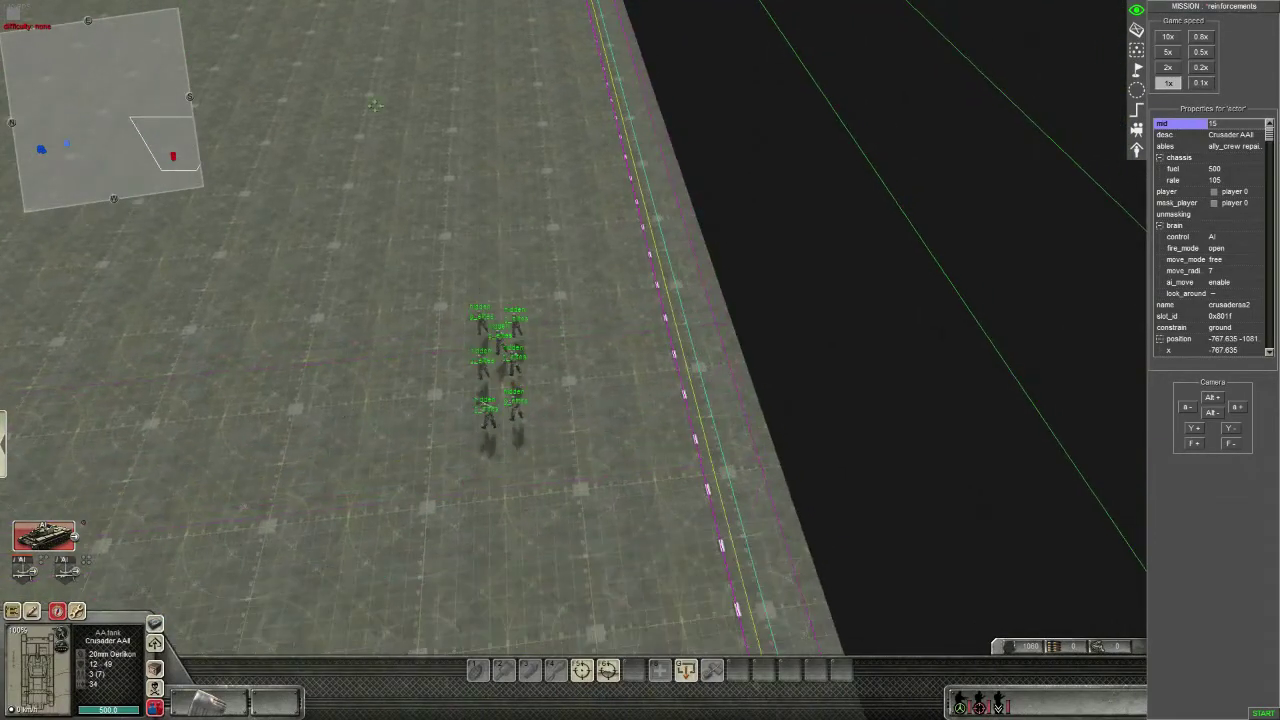
{"action": "left_click", "coordinate": [864, 373]}
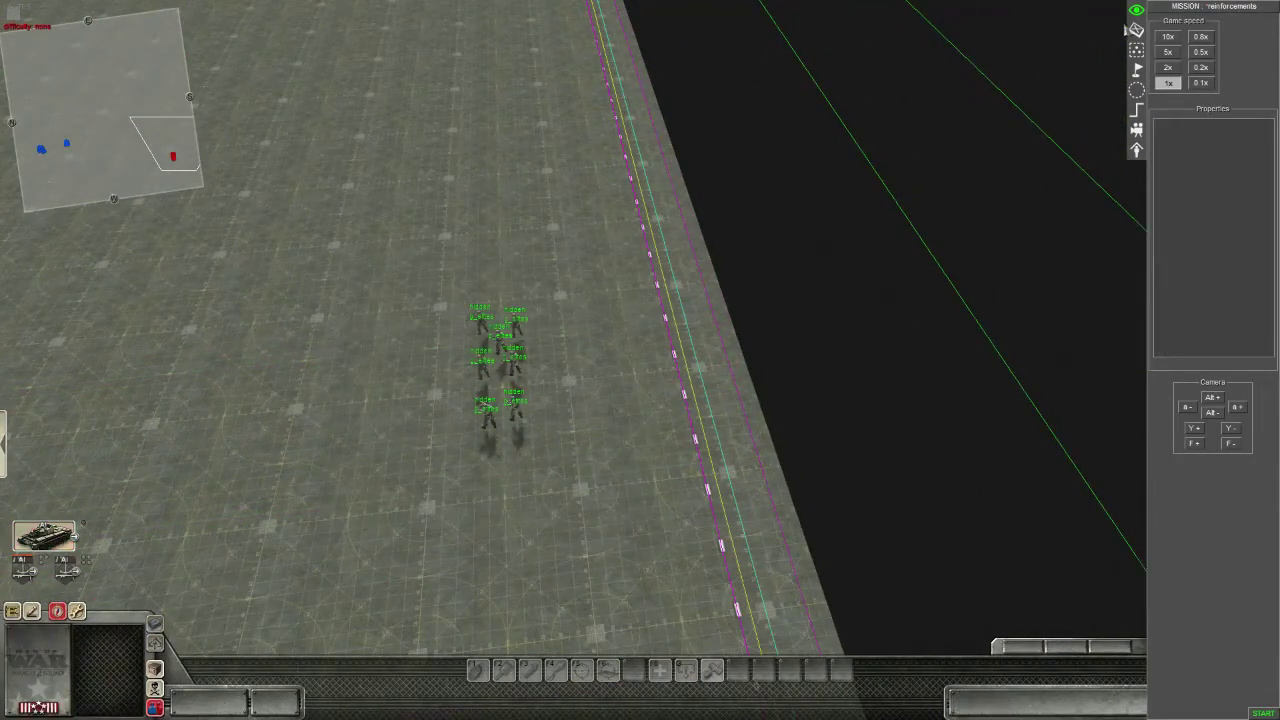
{"action": "left_click", "coordinate": [1135, 30]}
{"action": "left_click_drag", "start_coordinate": [438, 236], "coordinate": [508, 442]}
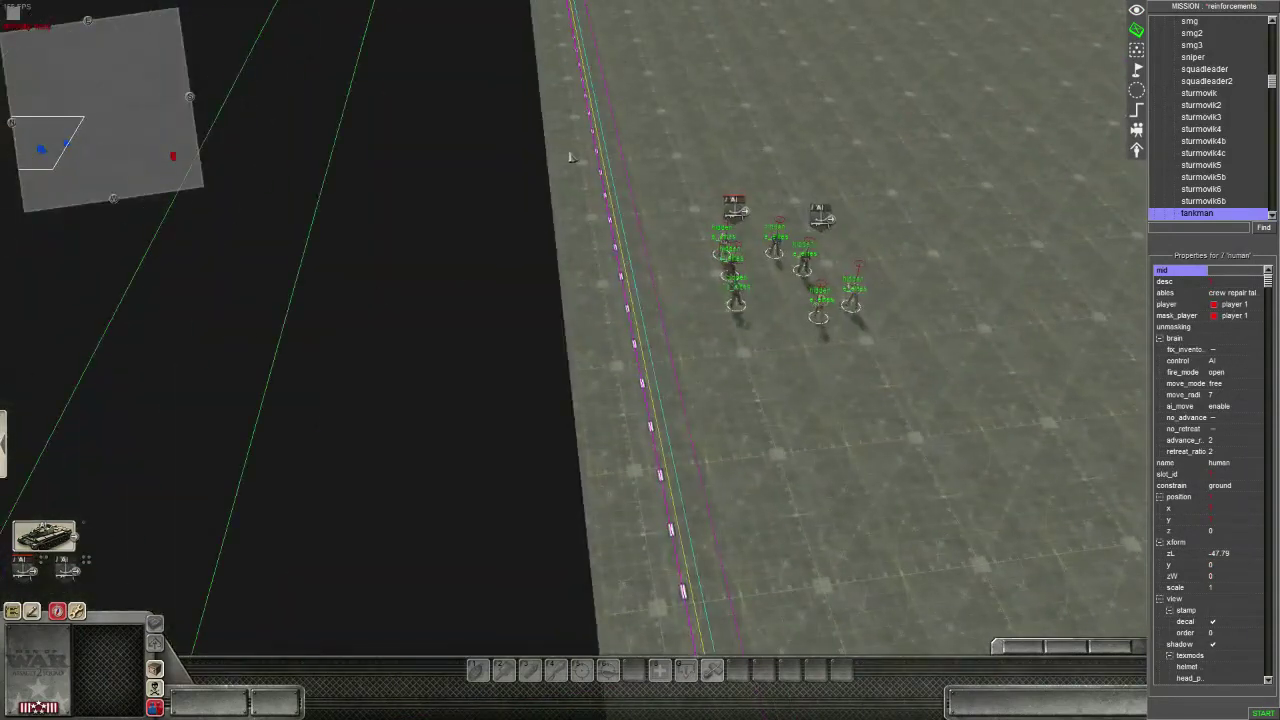
{"action": "key", "text": "Right"}
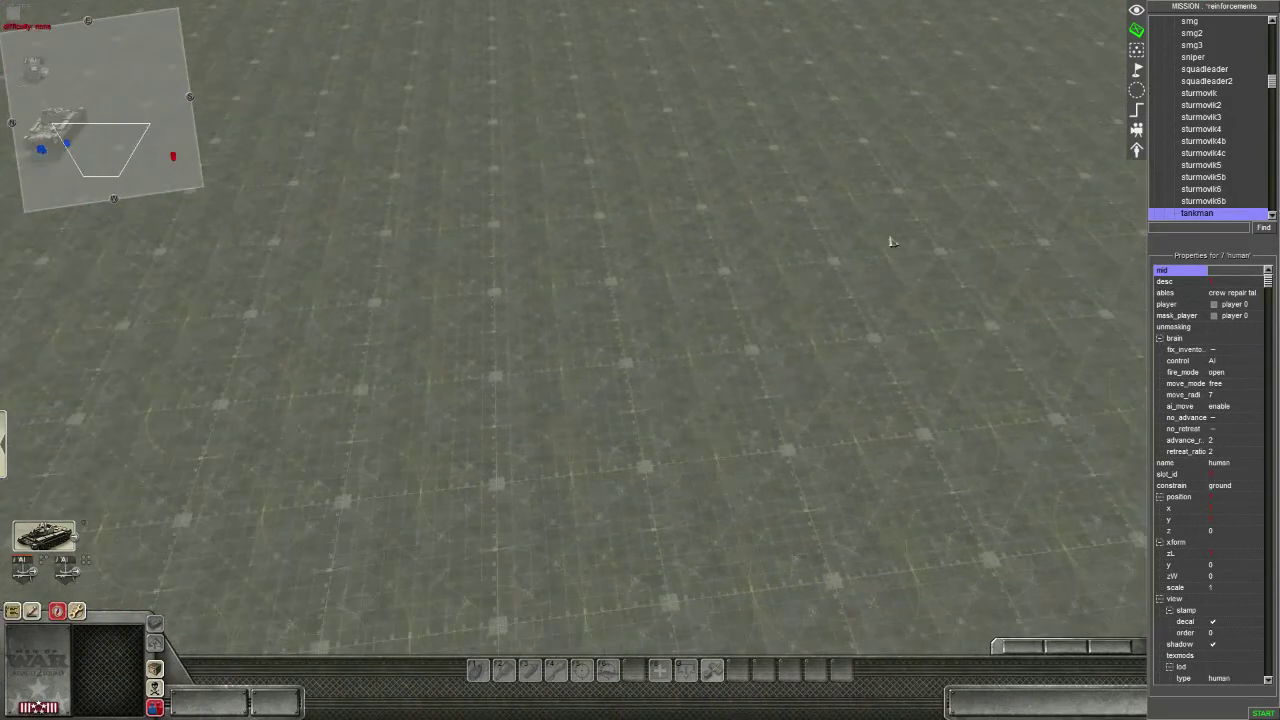
{"action": "middle_click_drag", "start_coordinate": [891, 240], "coordinate": [643, 230]}
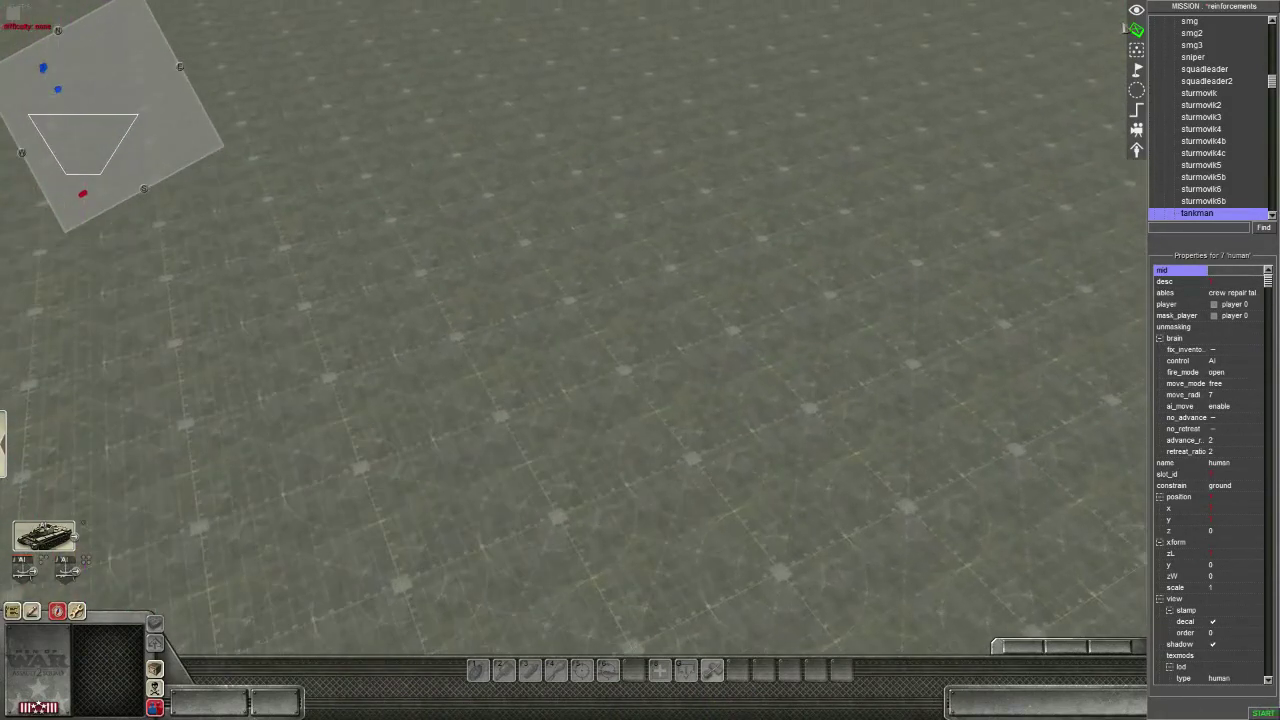
{"action": "key", "text": "Escape"}
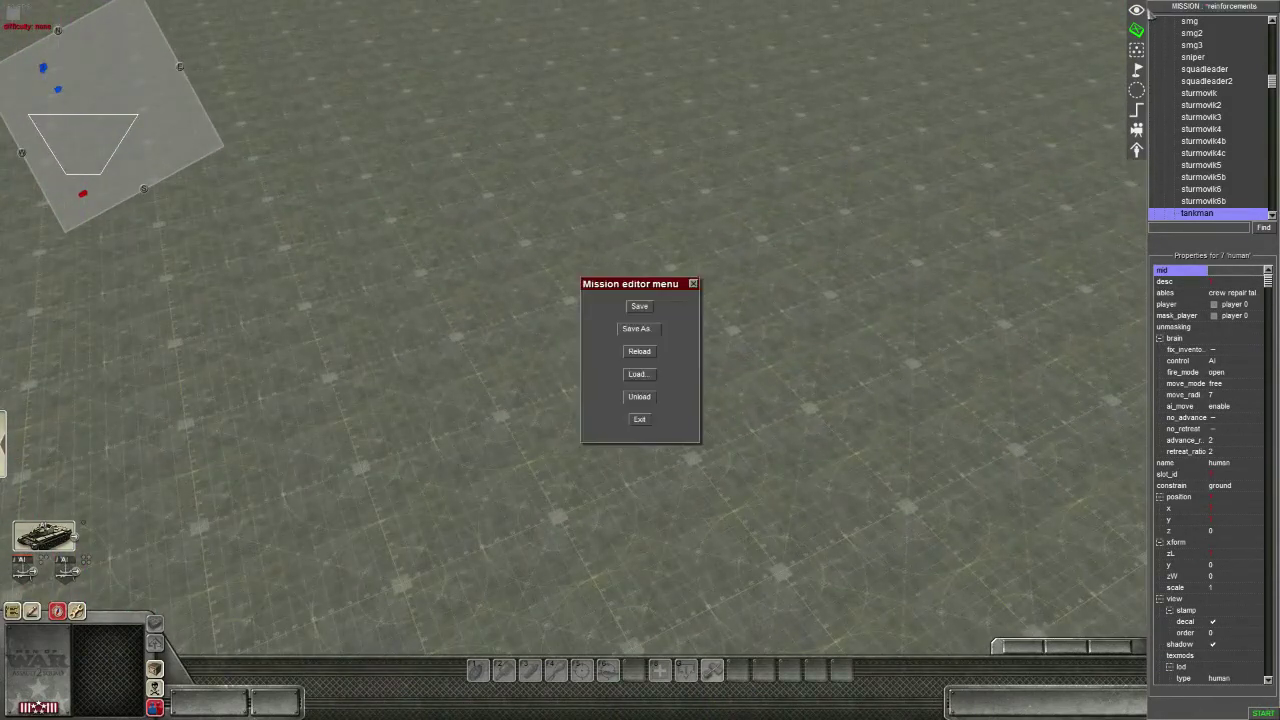
{"action": "left_click", "coordinate": [693, 284]}
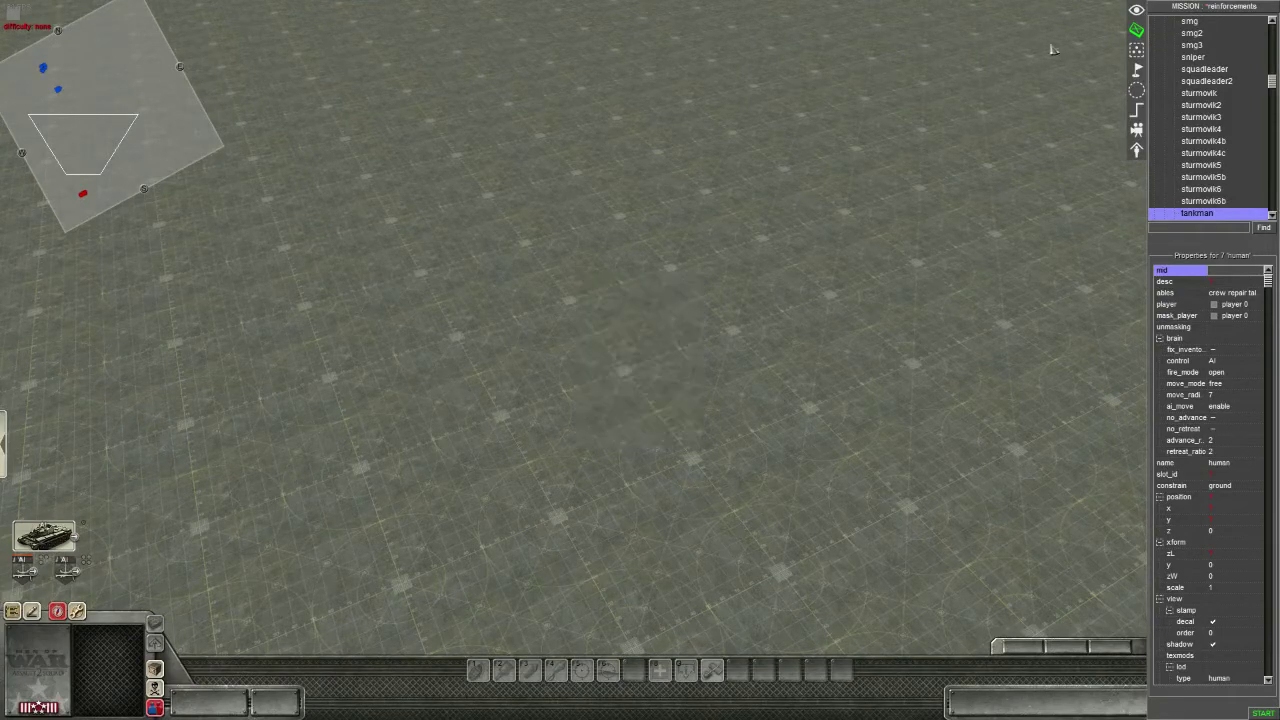
Step: Examine the hidden e_elites commandos and the enemy g_elites paratroopers near the map edges, comparing their positions and player properties
{"action": "left_click", "coordinate": [1136, 10]}
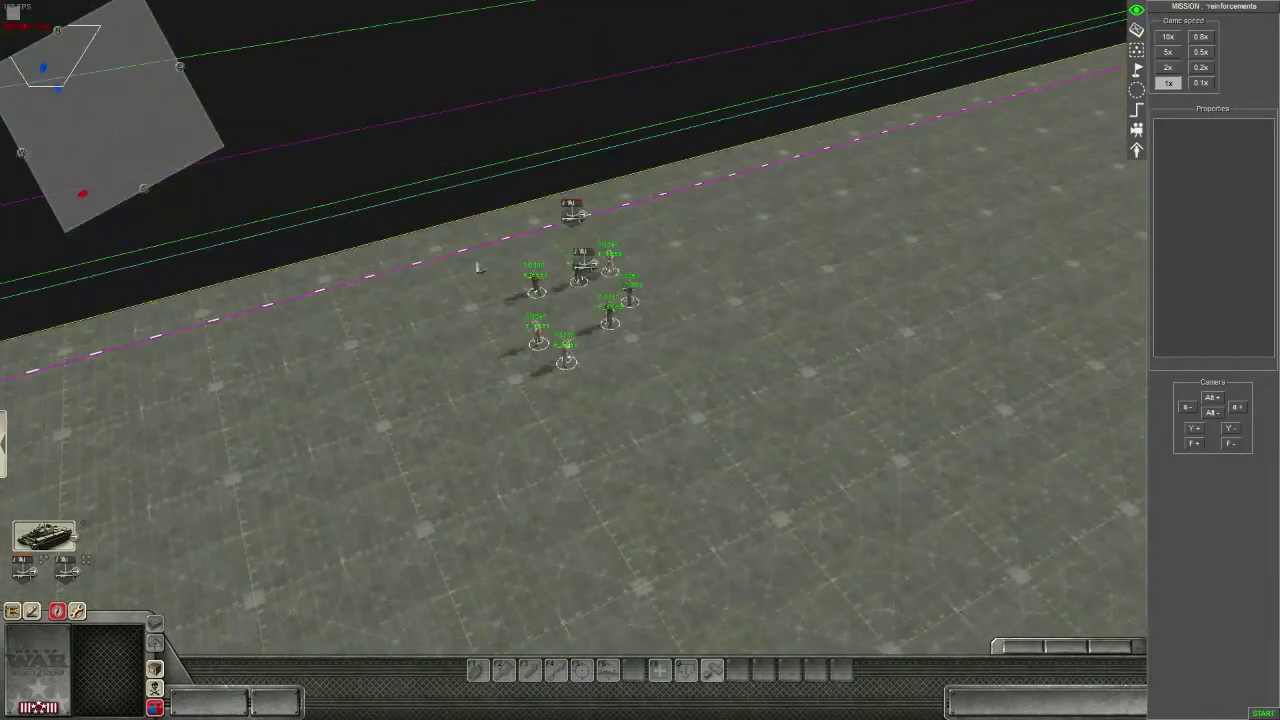
{"action": "left_click_drag", "start_coordinate": [480, 267], "coordinate": [643, 345]}
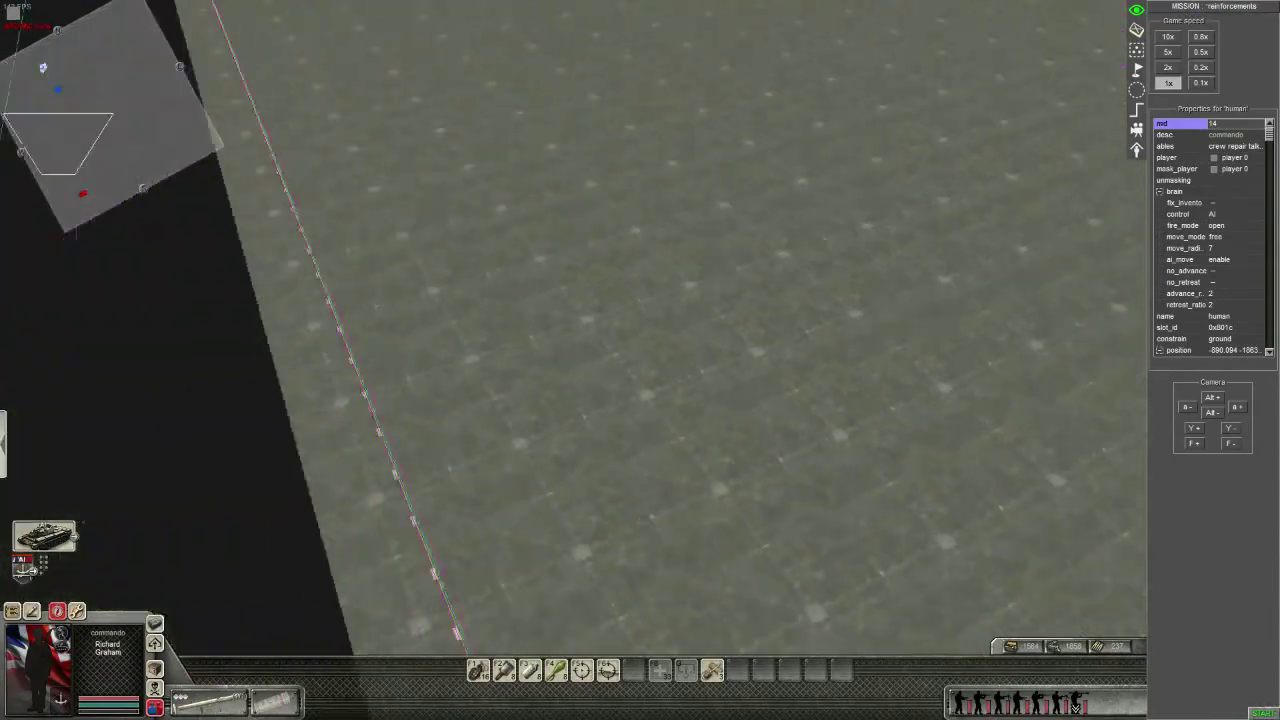
{"action": "left_click_drag", "start_coordinate": [560, 280], "coordinate": [928, 515]}
{"action": "left_click_drag", "start_coordinate": [586, 323], "coordinate": [838, 503]}
{"action": "left_click_drag", "start_coordinate": [600, 241], "coordinate": [900, 597]}
{"action": "left_click_drag", "start_coordinate": [60, 135], "coordinate": [53, 72]}
{"action": "left_click_drag", "start_coordinate": [378, 223], "coordinate": [550, 345]}
{"action": "left_click_drag", "start_coordinate": [50, 83], "coordinate": [66, 151]}
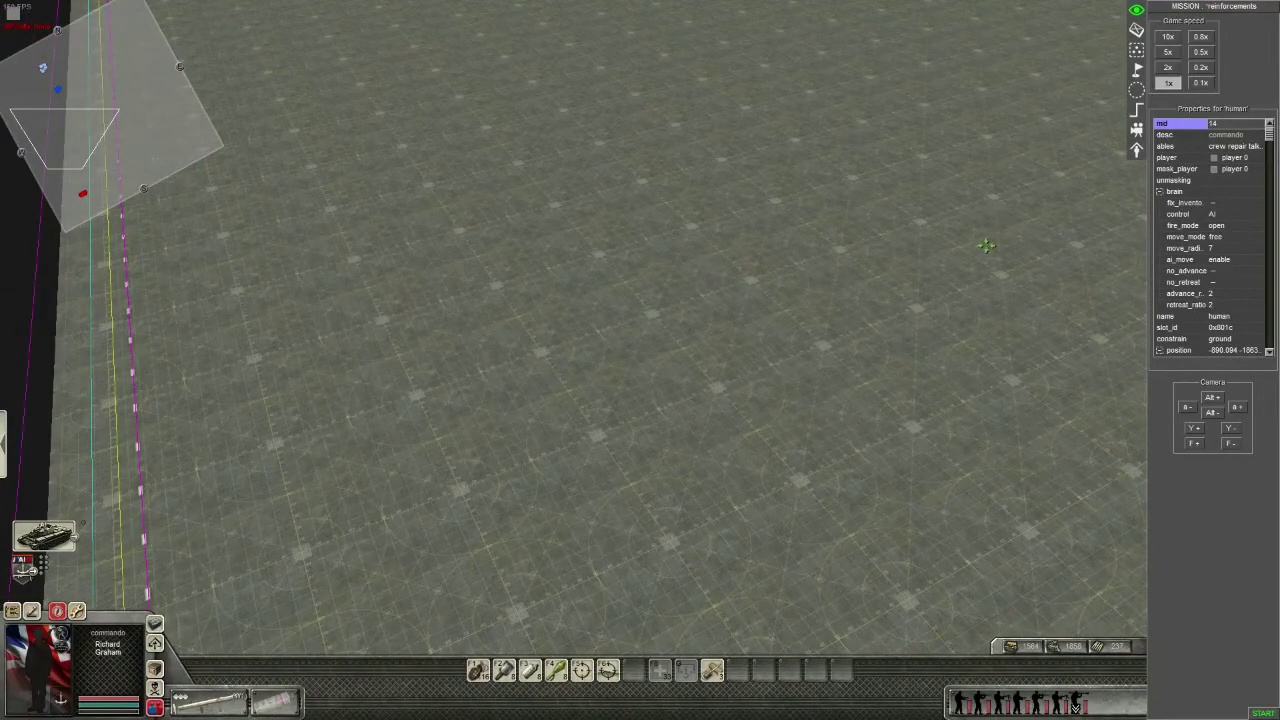
{"action": "middle_click_drag", "start_coordinate": [984, 247], "coordinate": [1031, 417]}
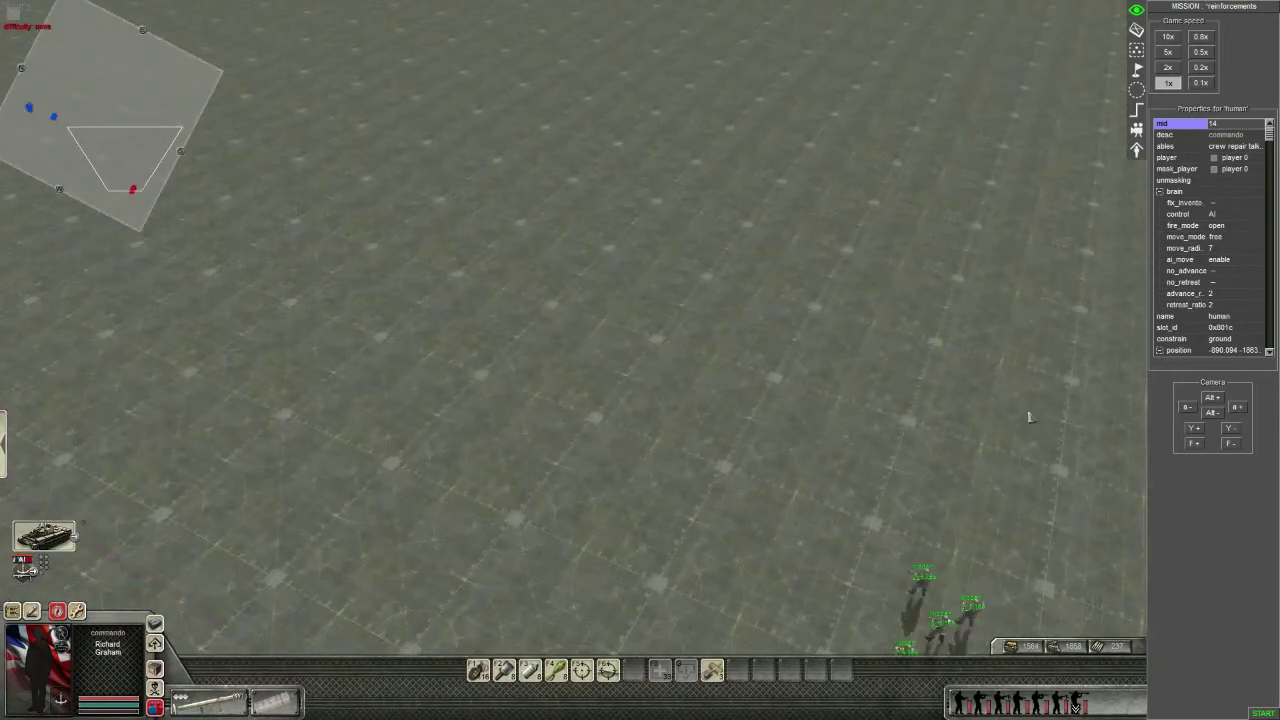
{"action": "left_click", "coordinate": [590, 378]}
{"action": "left_click_drag", "start_coordinate": [581, 218], "coordinate": [960, 656]}
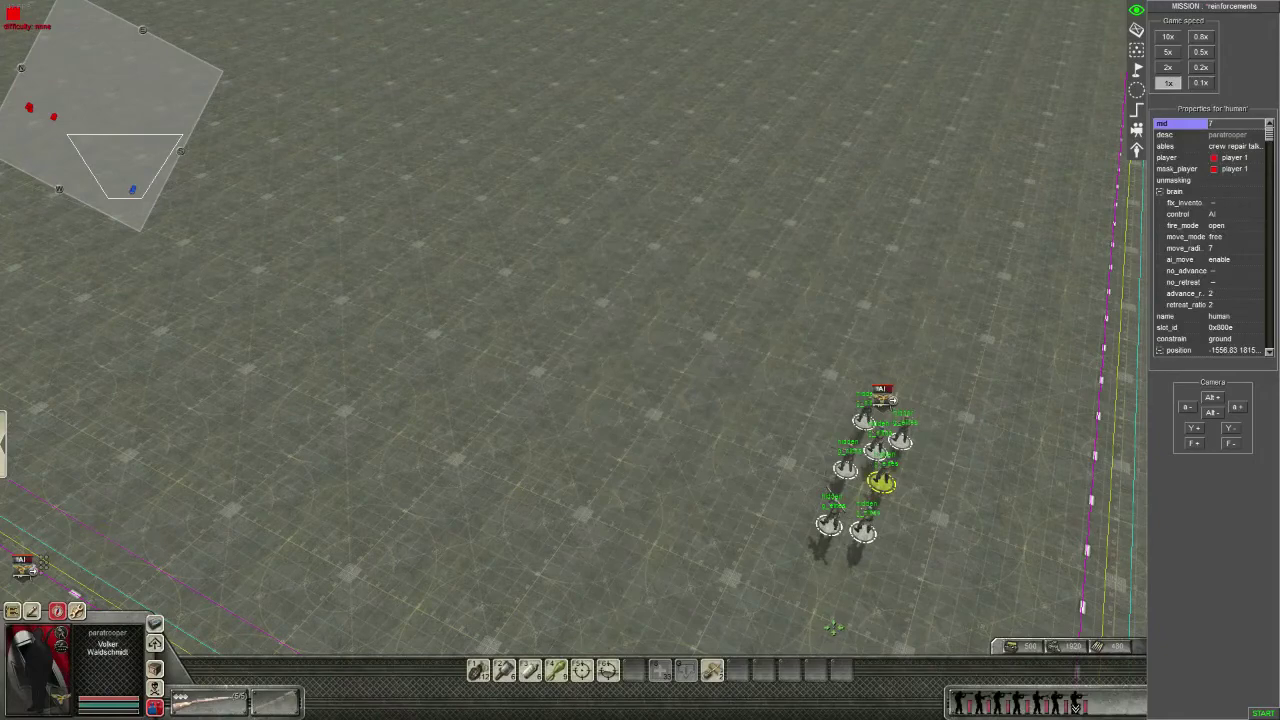
{"action": "key", "text": "0"}
{"action": "middle_click_drag", "start_coordinate": [834, 627], "coordinate": [50, 24]}
{"action": "middle_click_drag", "start_coordinate": [384, 240], "coordinate": [417, 288]}
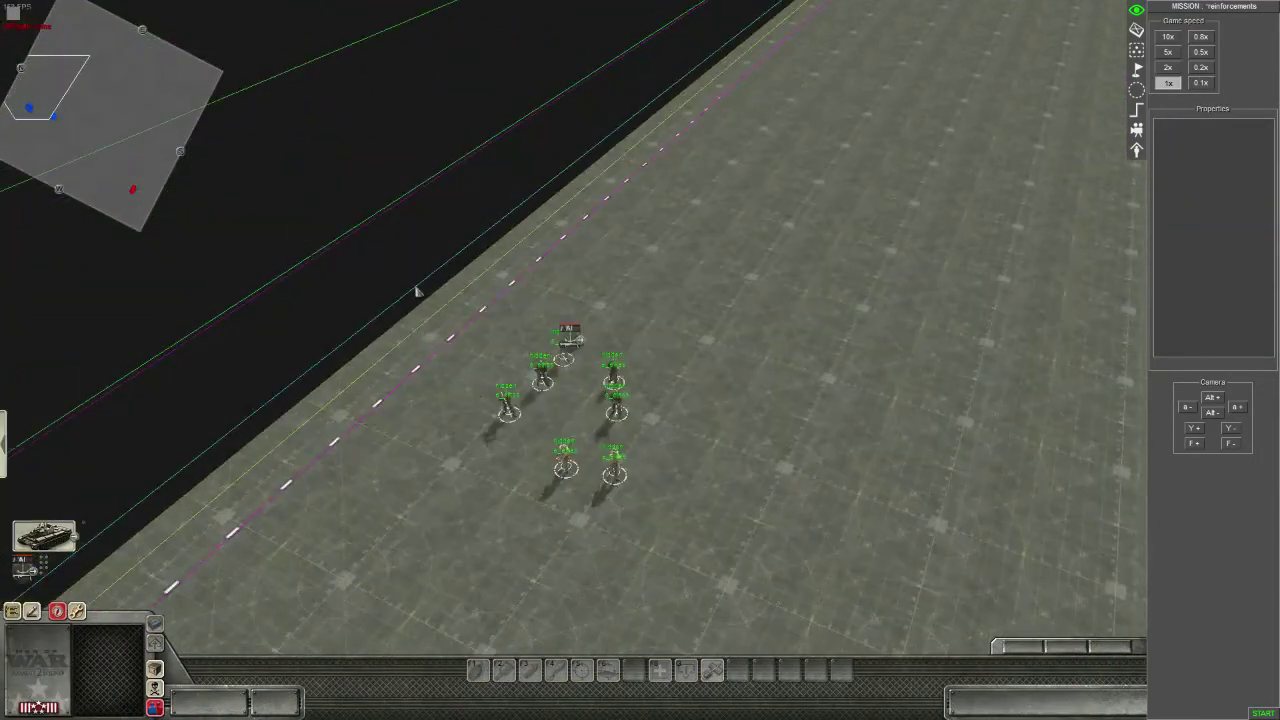
Step: Select the e_elites commando squad and set the active commando's player to player 4
{"action": "left_click_drag", "start_coordinate": [417, 288], "coordinate": [776, 580]}
{"action": "middle_click_drag", "start_coordinate": [776, 580], "coordinate": [840, 495]}
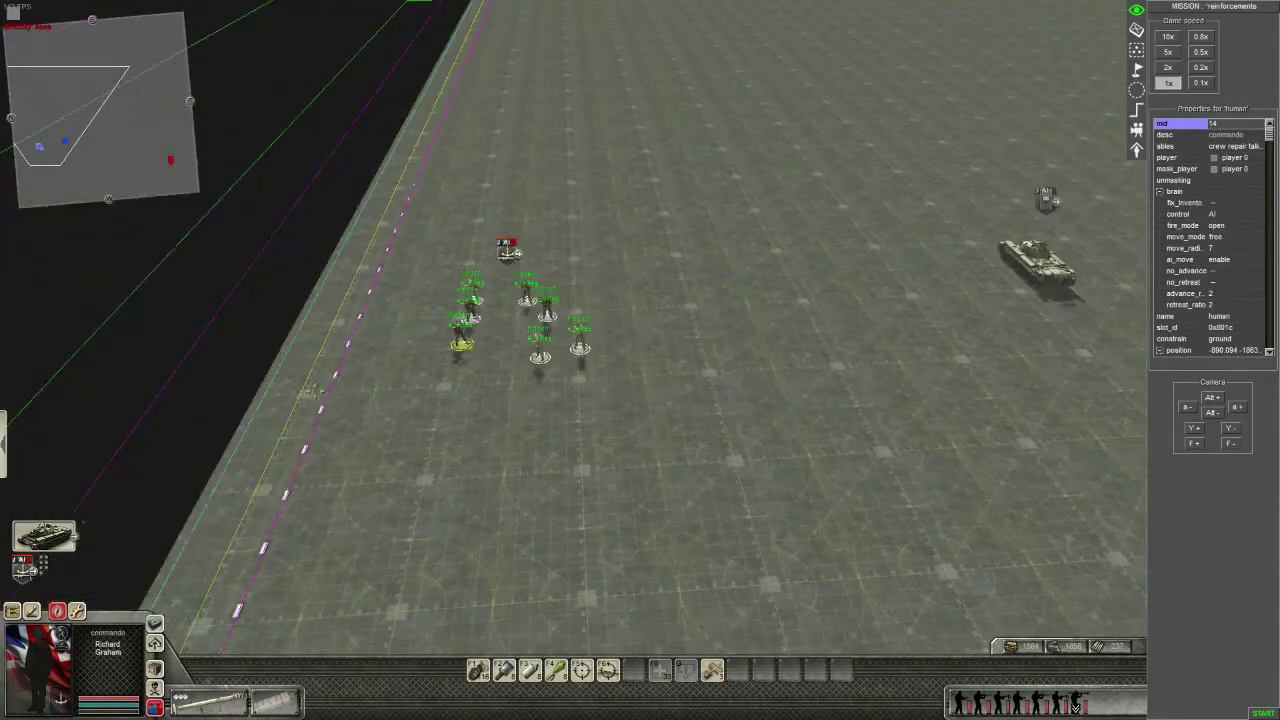
{"action": "left_click_drag", "start_coordinate": [331, 134], "coordinate": [766, 492]}
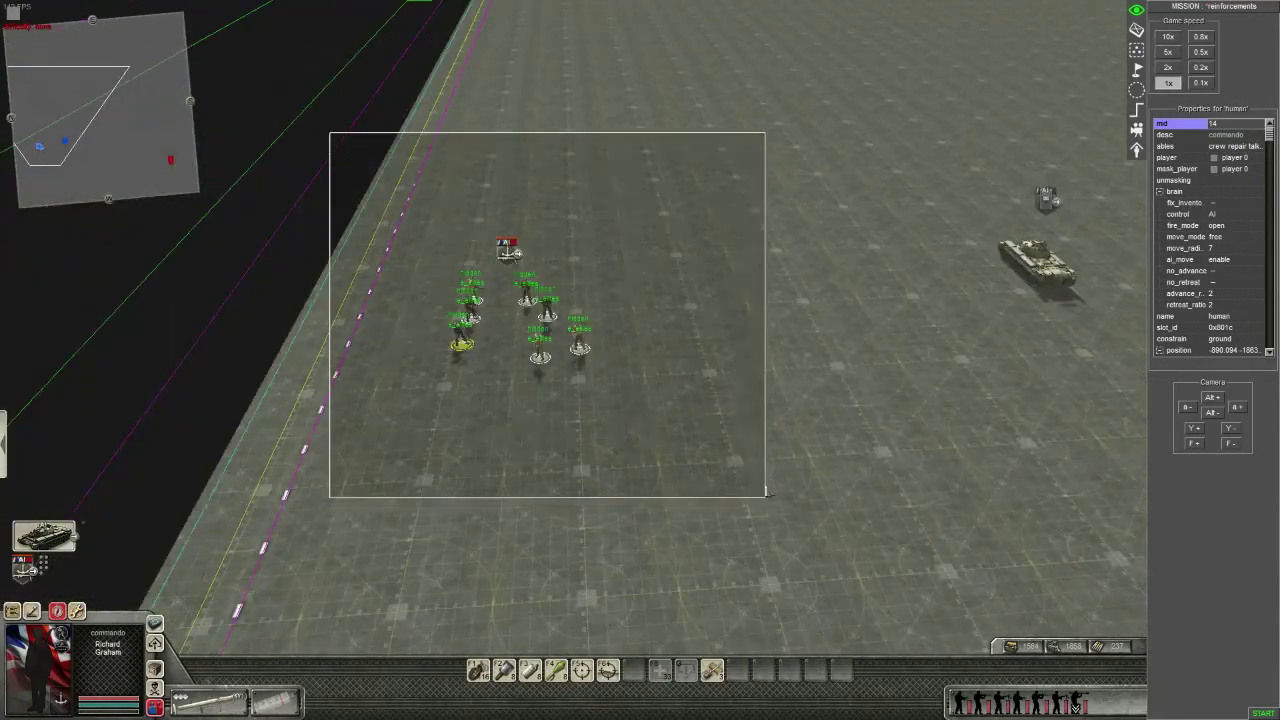
{"action": "left_click", "coordinate": [1235, 157]}
{"action": "left_click", "coordinate": [1259, 157]}
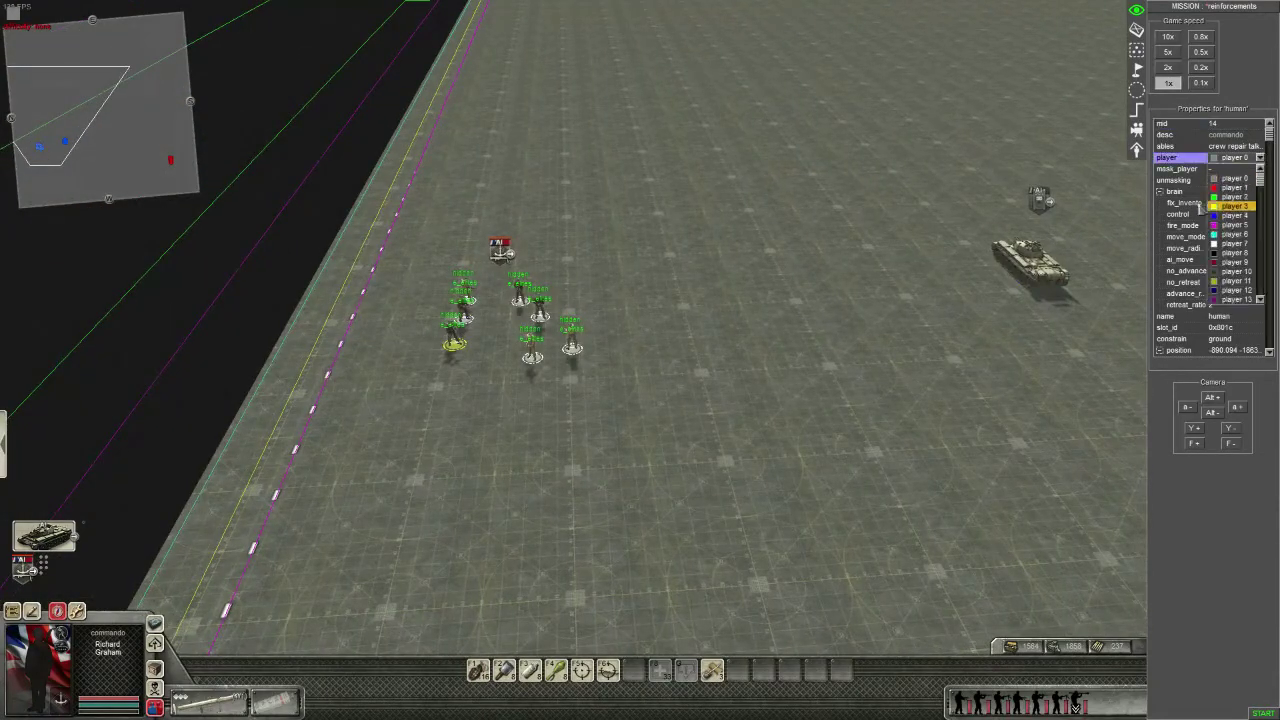
{"action": "left_click", "coordinate": [1226, 216]}
Step: Order the rest of the commando squad to advance from the map edge, and check the separated player 4 commando
{"action": "right_click", "coordinate": [707, 320]}
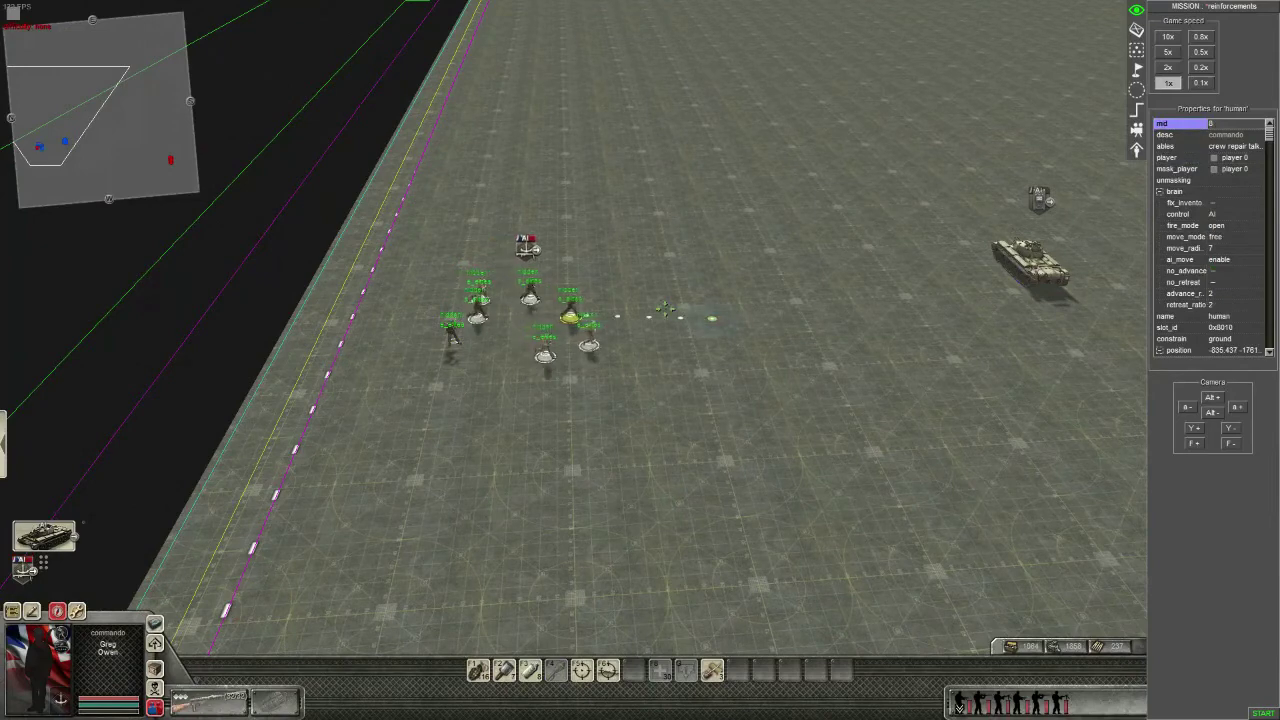
{"action": "left_click", "coordinate": [537, 399]}
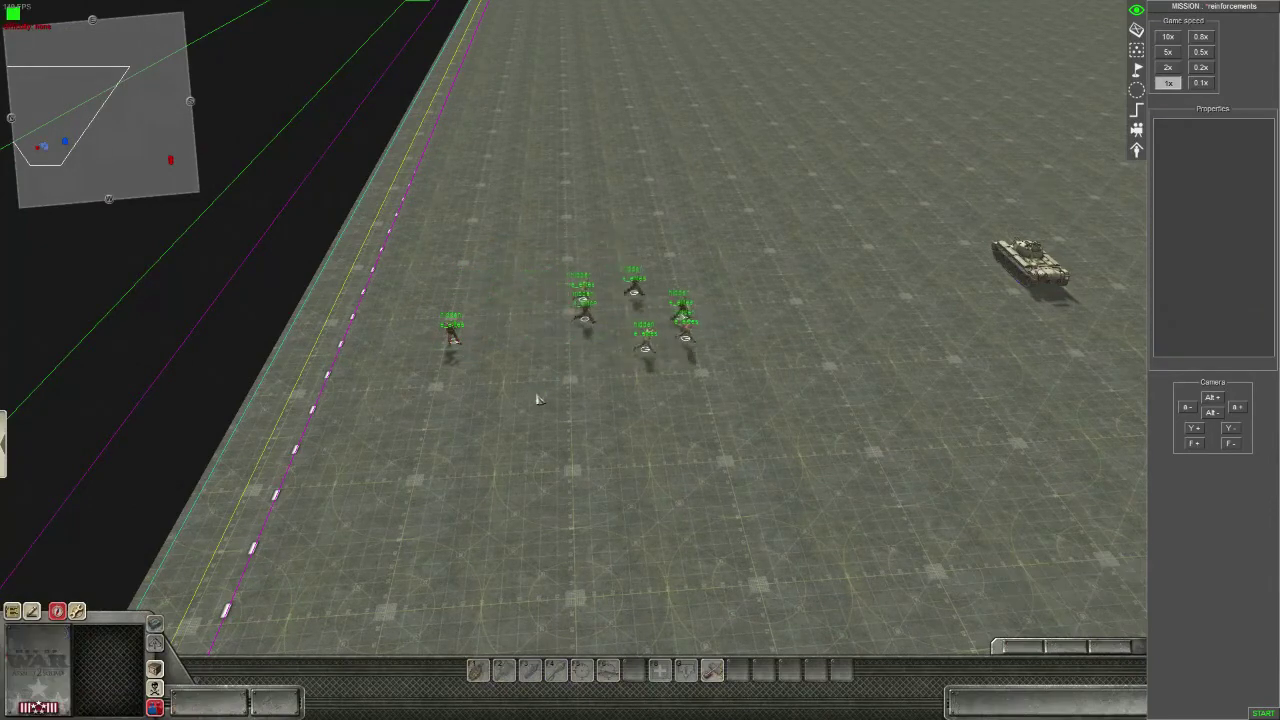
{"action": "left_click_drag", "start_coordinate": [552, 362], "coordinate": [398, 242]}
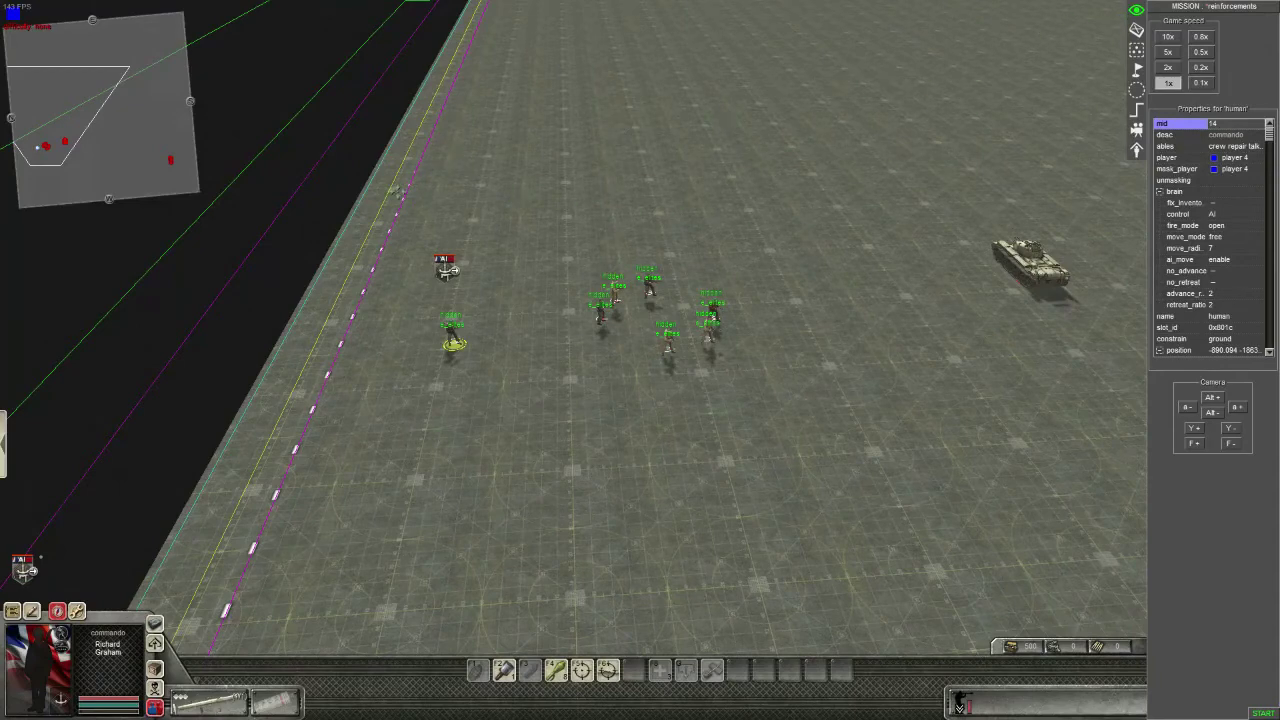
{"action": "left_click_drag", "start_coordinate": [262, 240], "coordinate": [676, 428]}
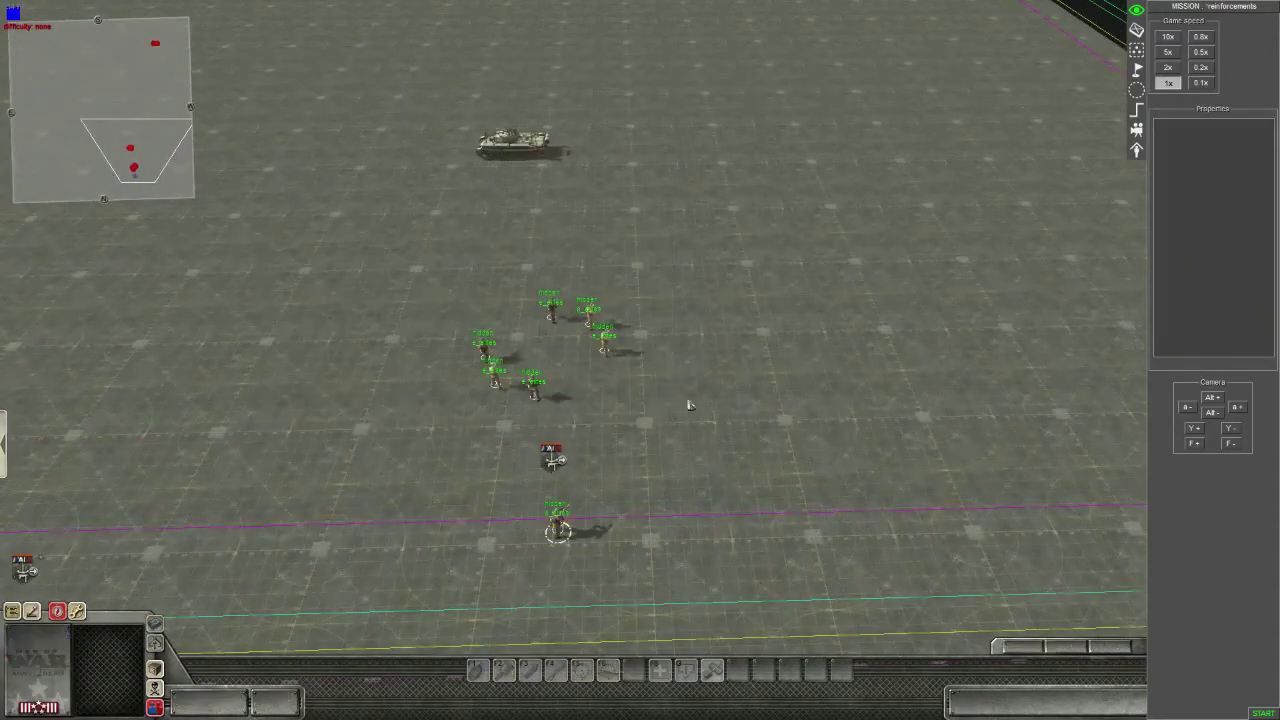
Step: Assign the six advanced commandos to player 4, and return the whole seven-man squad to player 0
{"action": "left_click", "coordinate": [1134, 32]}
{"action": "left_click_drag", "start_coordinate": [406, 251], "coordinate": [674, 386]}
{"action": "left_click", "coordinate": [1254, 306]}
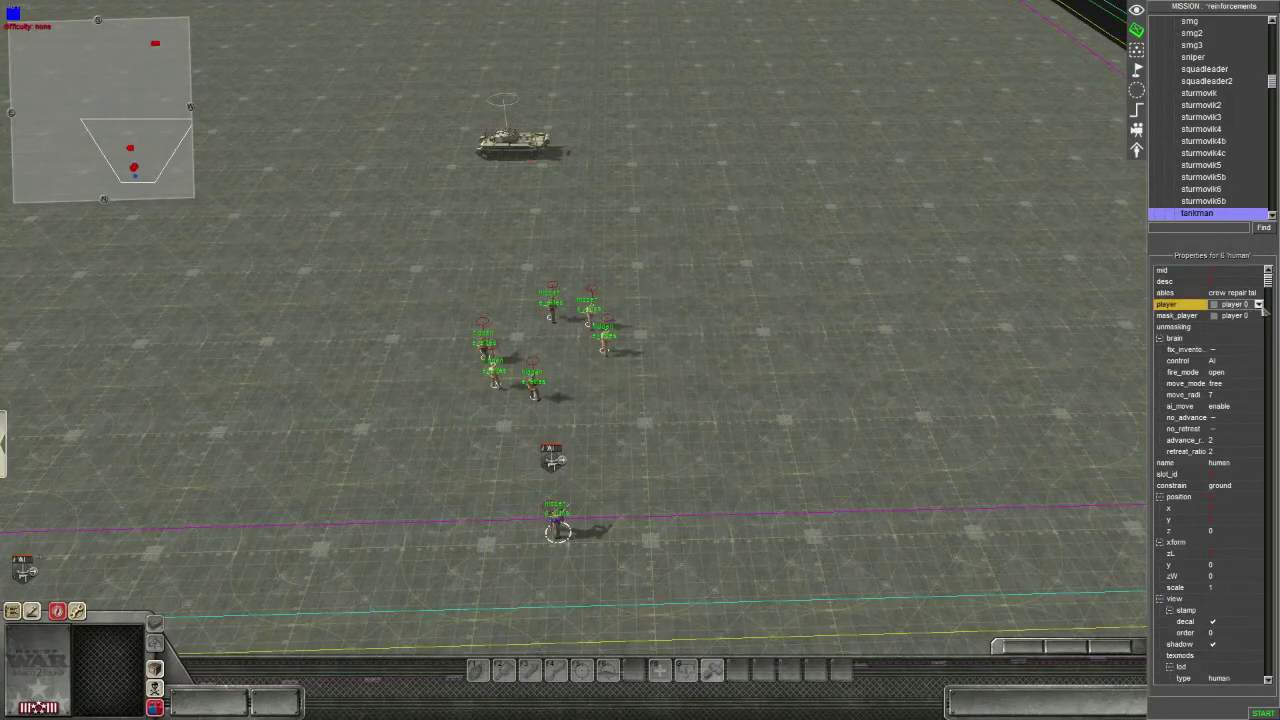
{"action": "left_click", "coordinate": [1258, 304]}
{"action": "left_click", "coordinate": [1234, 362]}
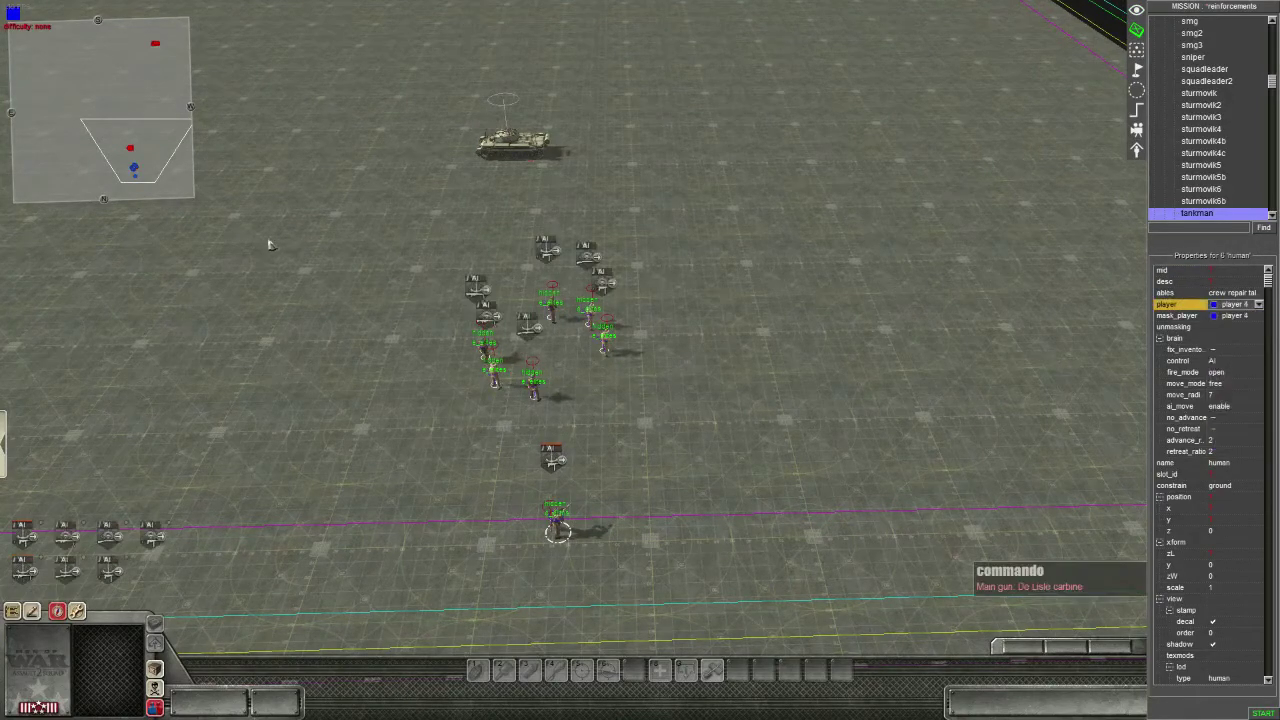
{"action": "left_click", "coordinate": [1256, 306]}
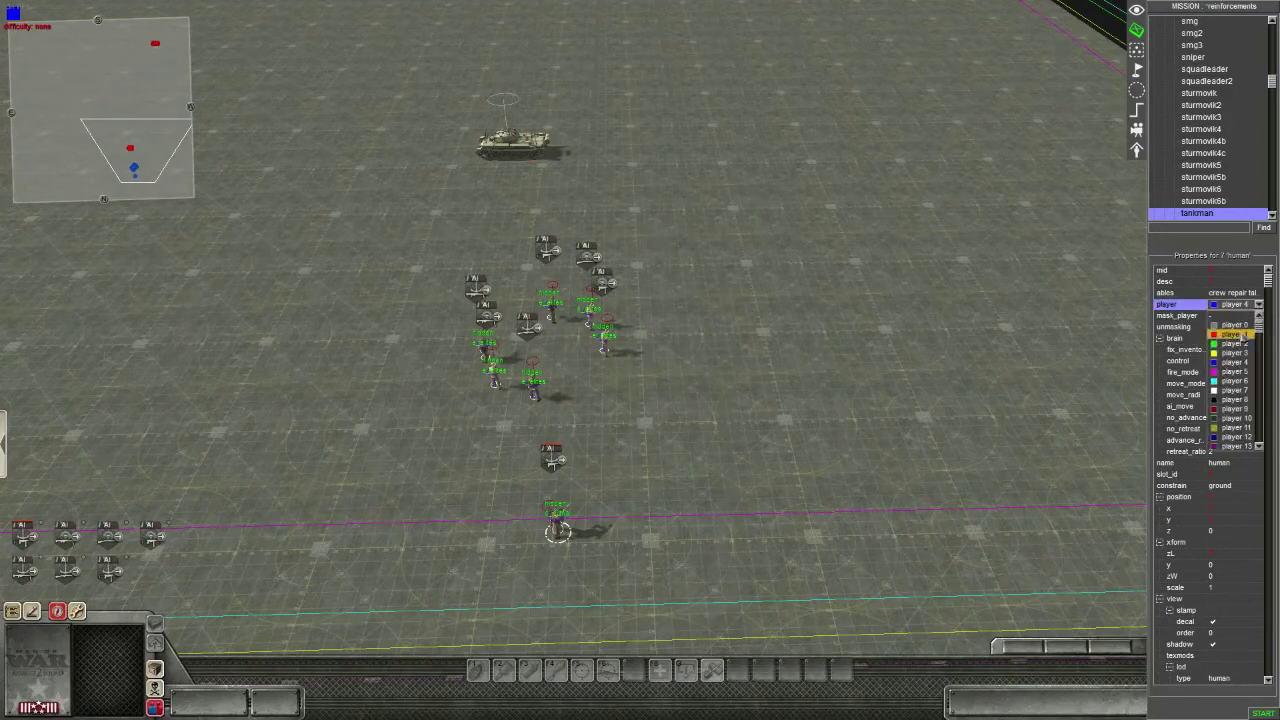
{"action": "left_click", "coordinate": [1234, 318]}
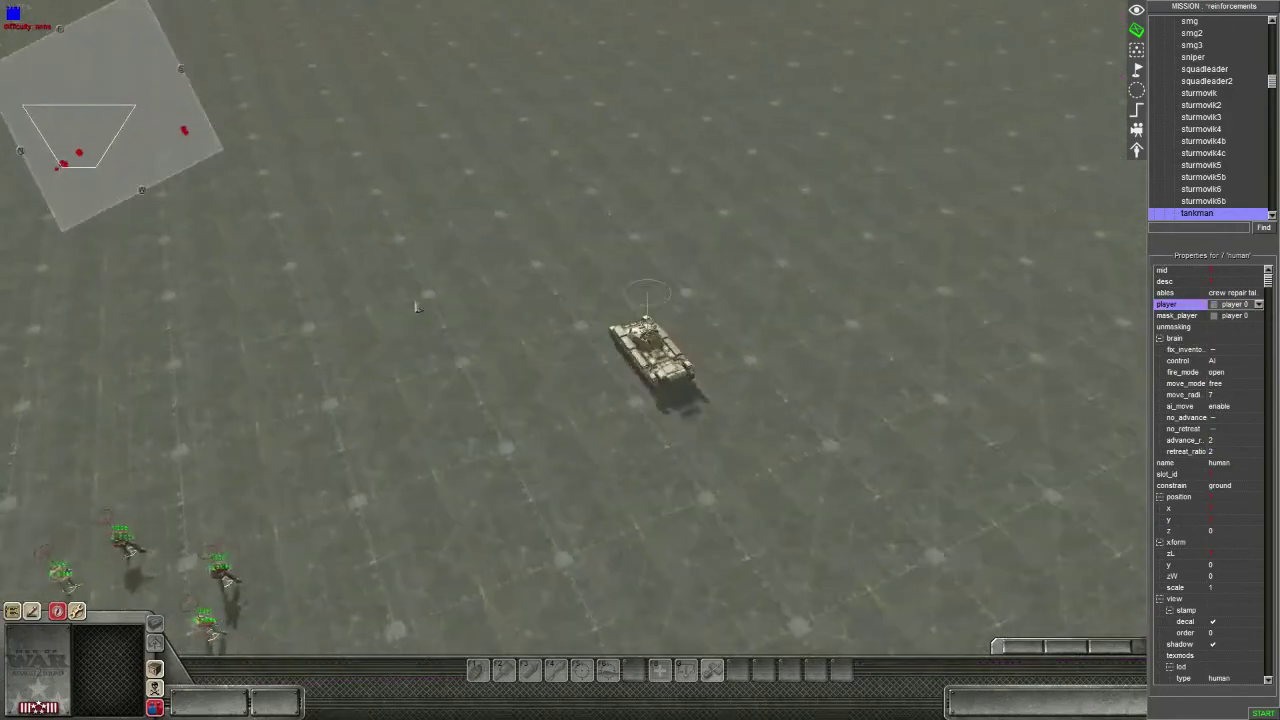
Step: Add a waypoint to the English reinforcements group beside the Crusader tank, just in front of waypoint 16
{"action": "left_click", "coordinate": [651, 350]}
{"action": "key", "text": "Left"}
{"action": "left_click_drag", "start_coordinate": [157, 263], "coordinate": [590, 433]}
{"action": "key", "text": "Right"}
{"action": "left_click", "coordinate": [575, 365]}
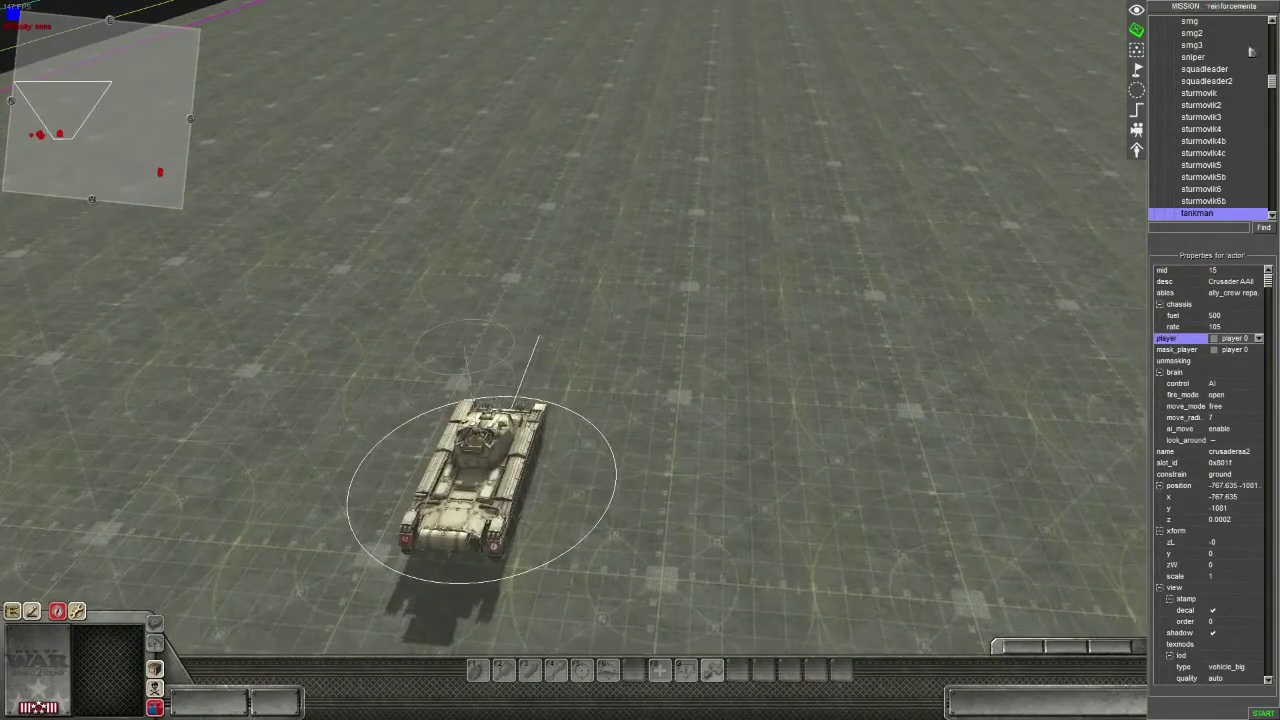
{"action": "left_click", "coordinate": [1137, 69]}
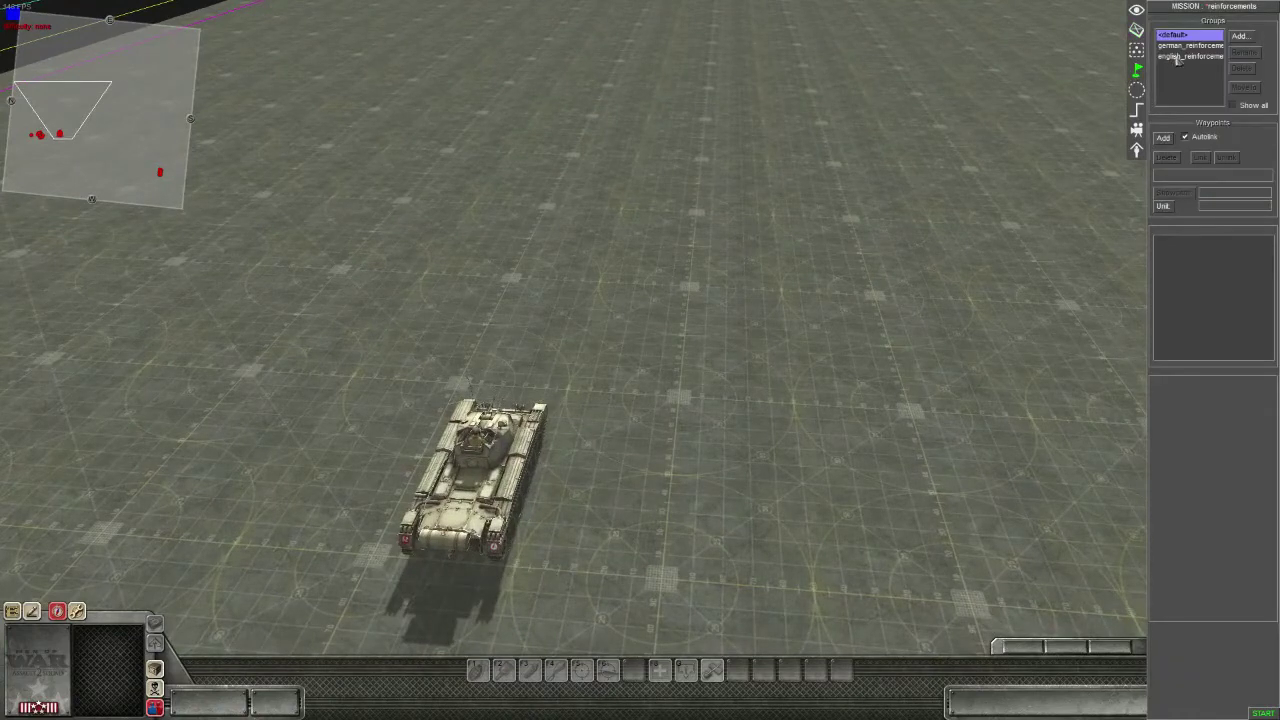
{"action": "left_click", "coordinate": [1182, 57]}
{"action": "left_click", "coordinate": [1239, 36]}
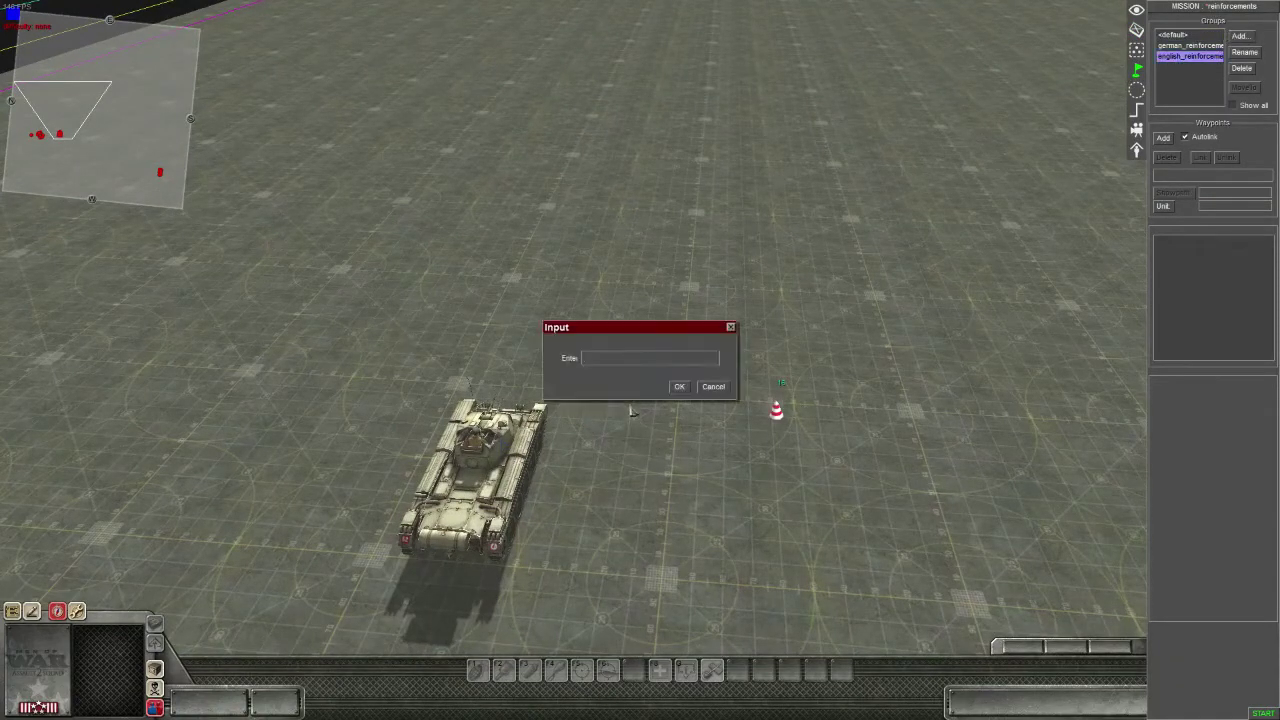
{"action": "left_click", "coordinate": [711, 386]}
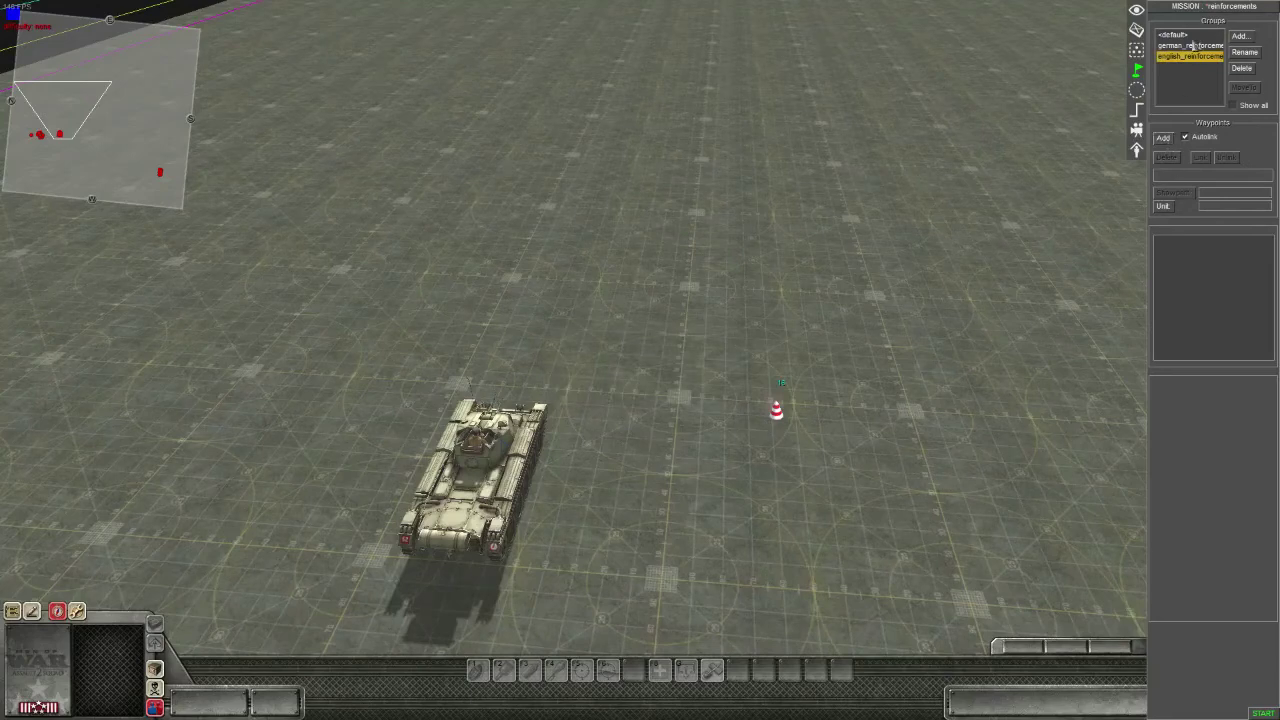
{"action": "left_click", "coordinate": [1163, 137]}
{"action": "left_click", "coordinate": [784, 487]}
{"action": "scroll", "coordinate": [810, 510], "scroll_direction": "down", "scroll_amount": 3}
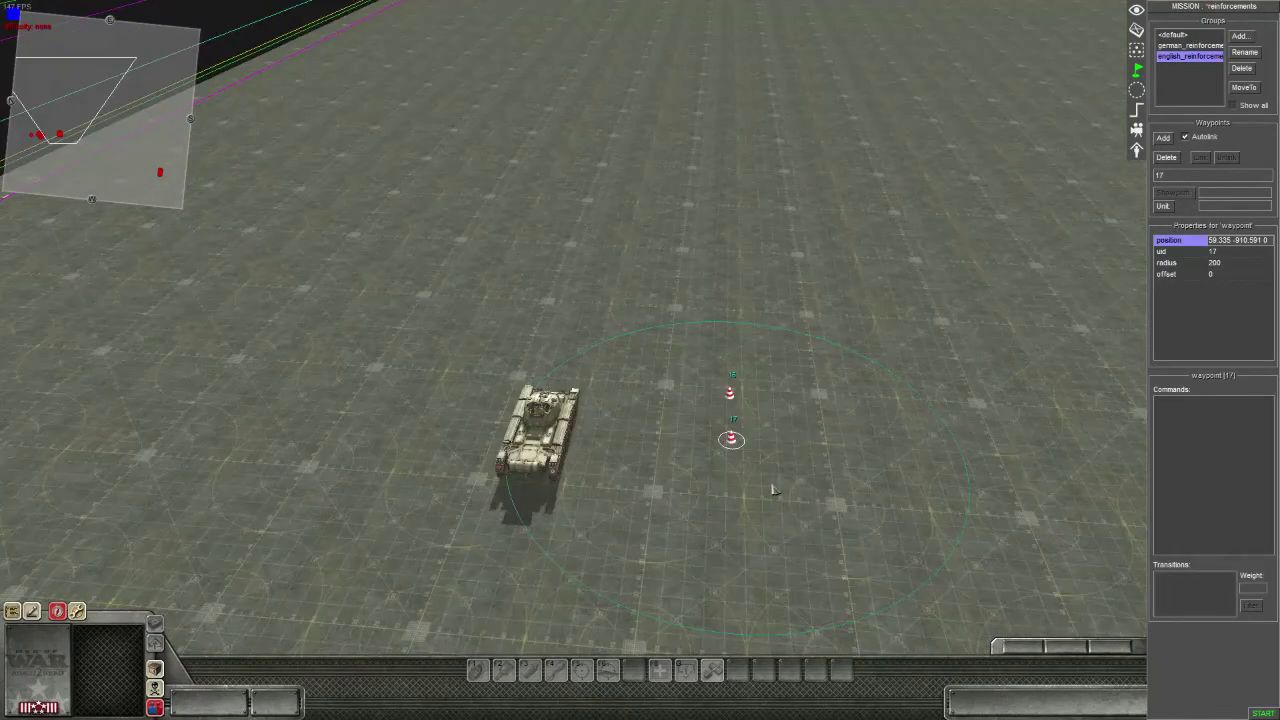
Step: Copy the e_elites entry in the mission reinforcements as a new reinforcement named crusader
{"action": "key", "text": "e"}
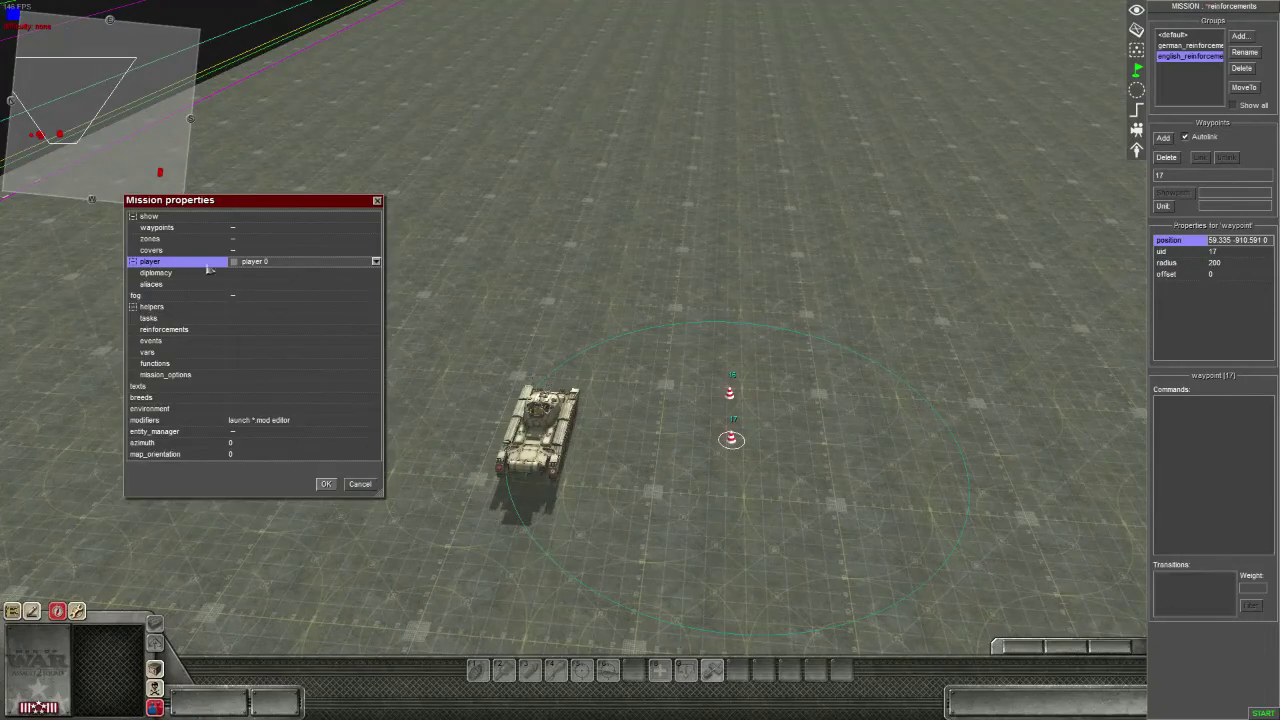
{"action": "left_click", "coordinate": [185, 331]}
{"action": "left_click", "coordinate": [375, 331]}
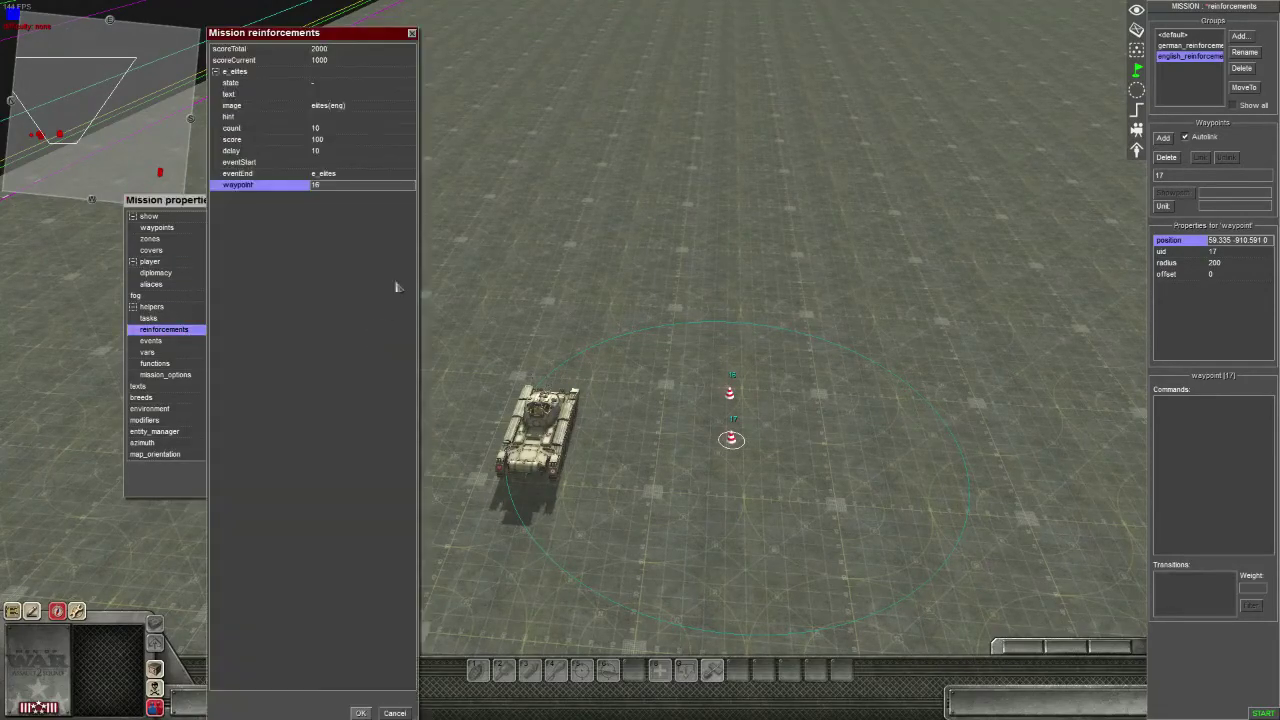
{"action": "right_click", "coordinate": [235, 74]}
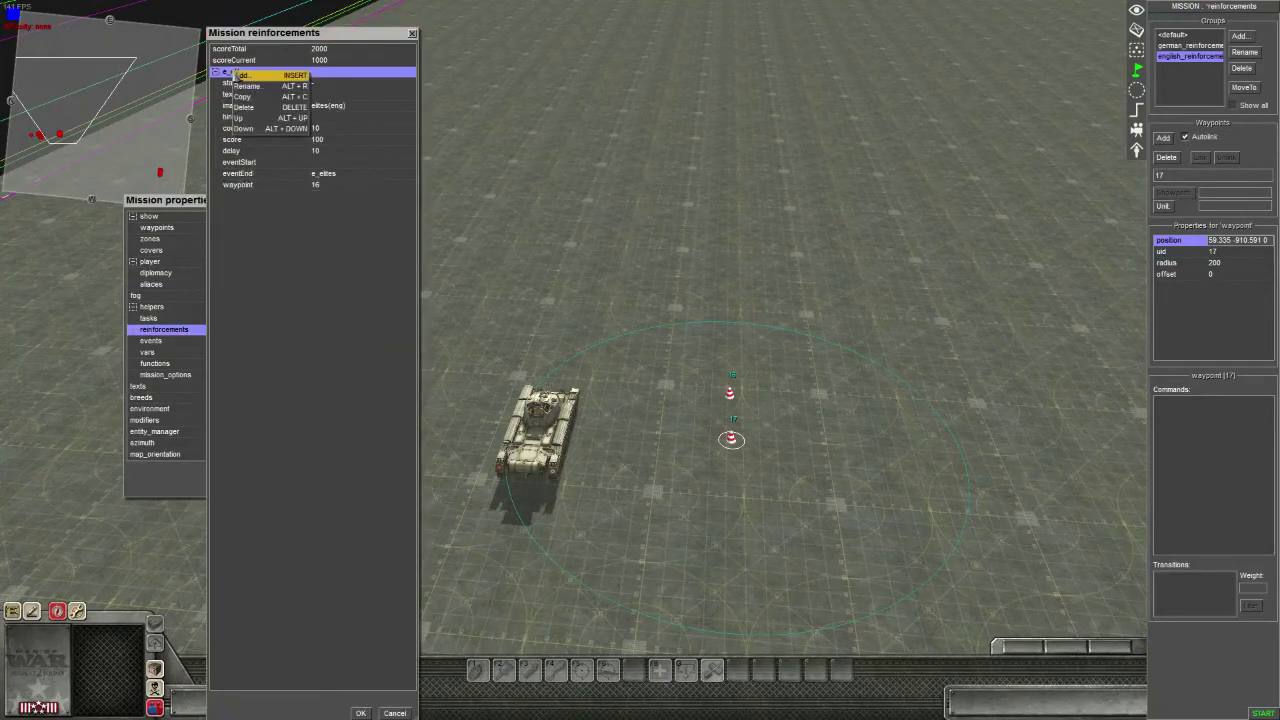
{"action": "left_click", "coordinate": [250, 110]}
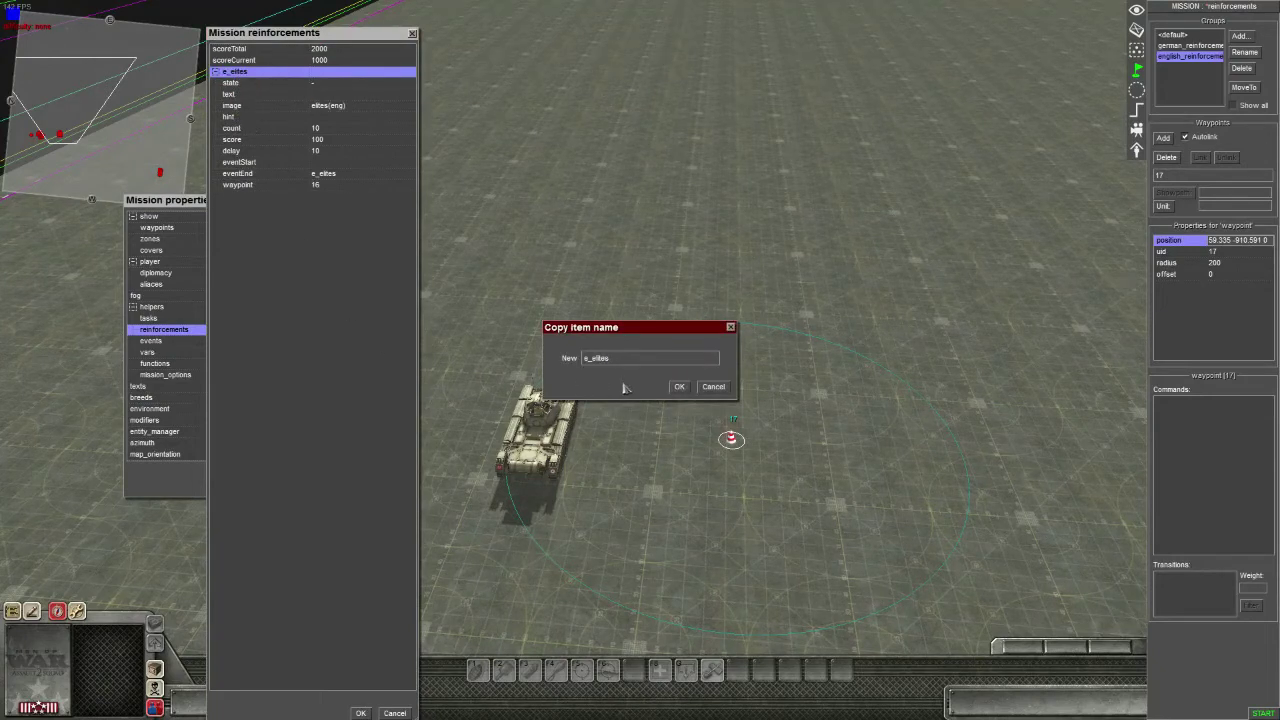
{"action": "left_click_drag", "start_coordinate": [617, 365], "coordinate": [541, 366]}
{"action": "type", "text": "crusader"}
{"action": "key", "text": "Return"}
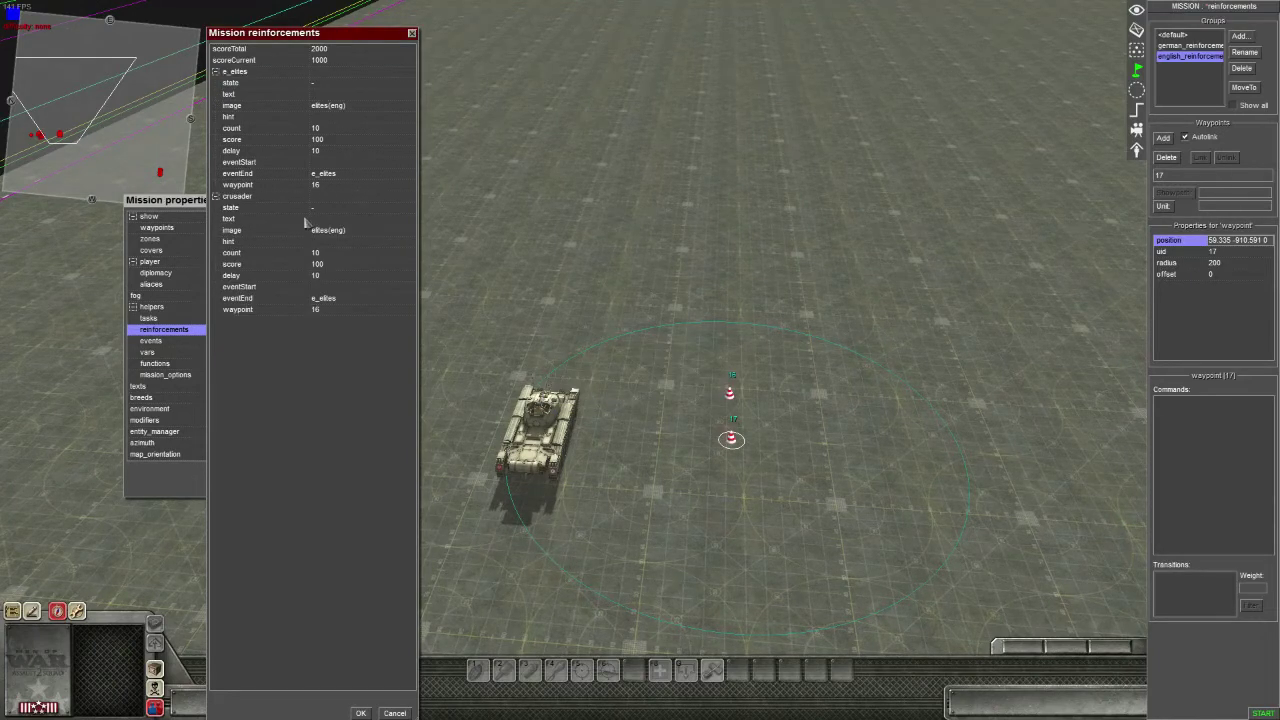
Step: Set the crusader reinforcement's waypoint to 17 and clear its eventEnd
{"action": "left_click", "coordinate": [341, 311]}
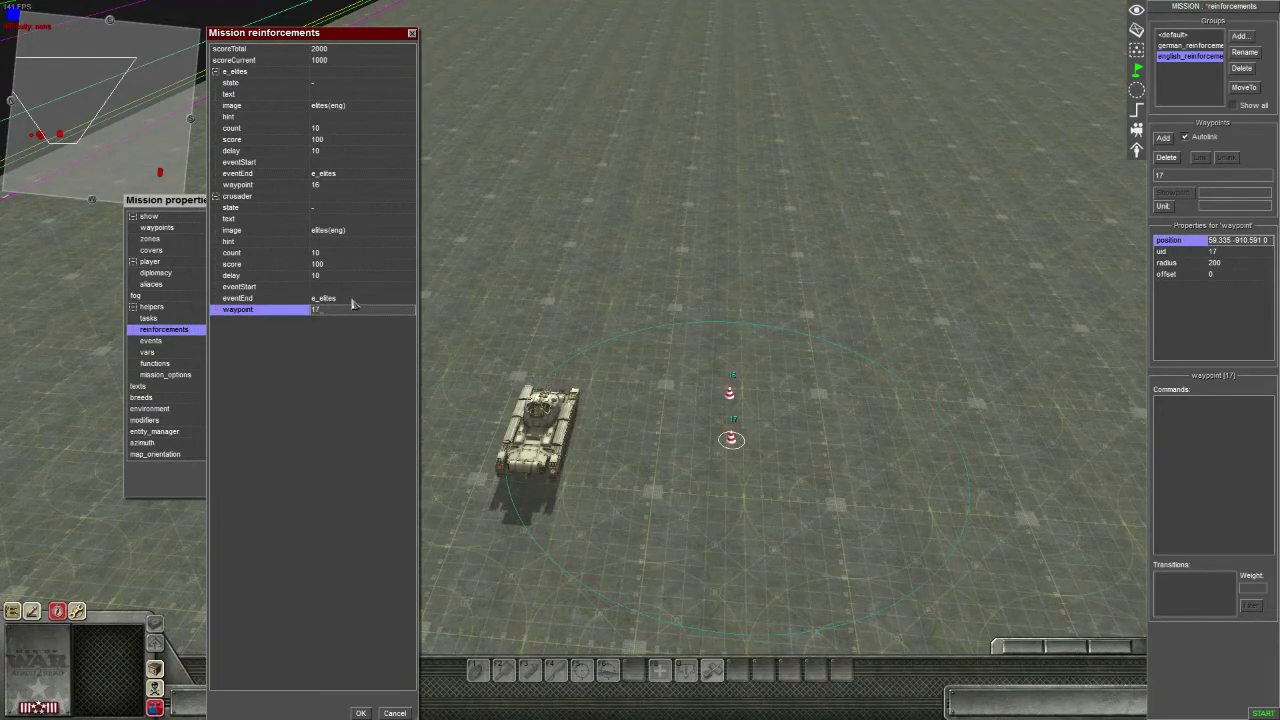
{"action": "left_click", "coordinate": [353, 300]}
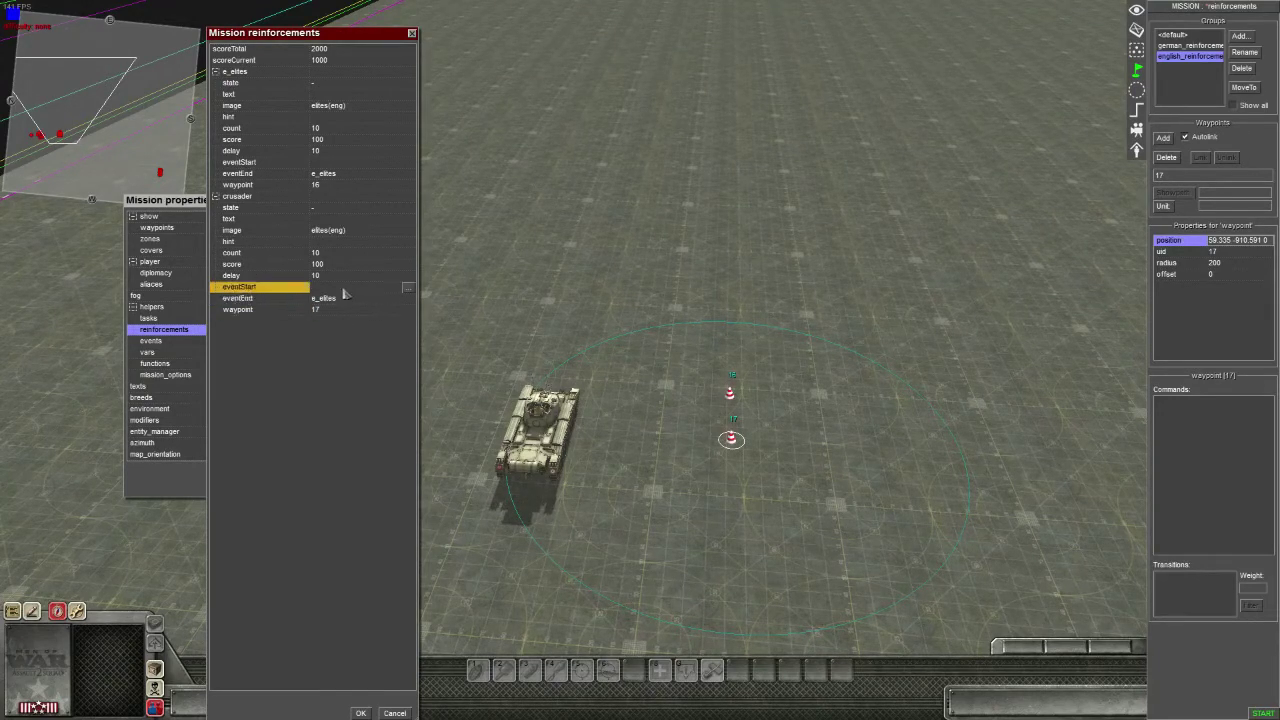
{"action": "left_click", "coordinate": [351, 300]}
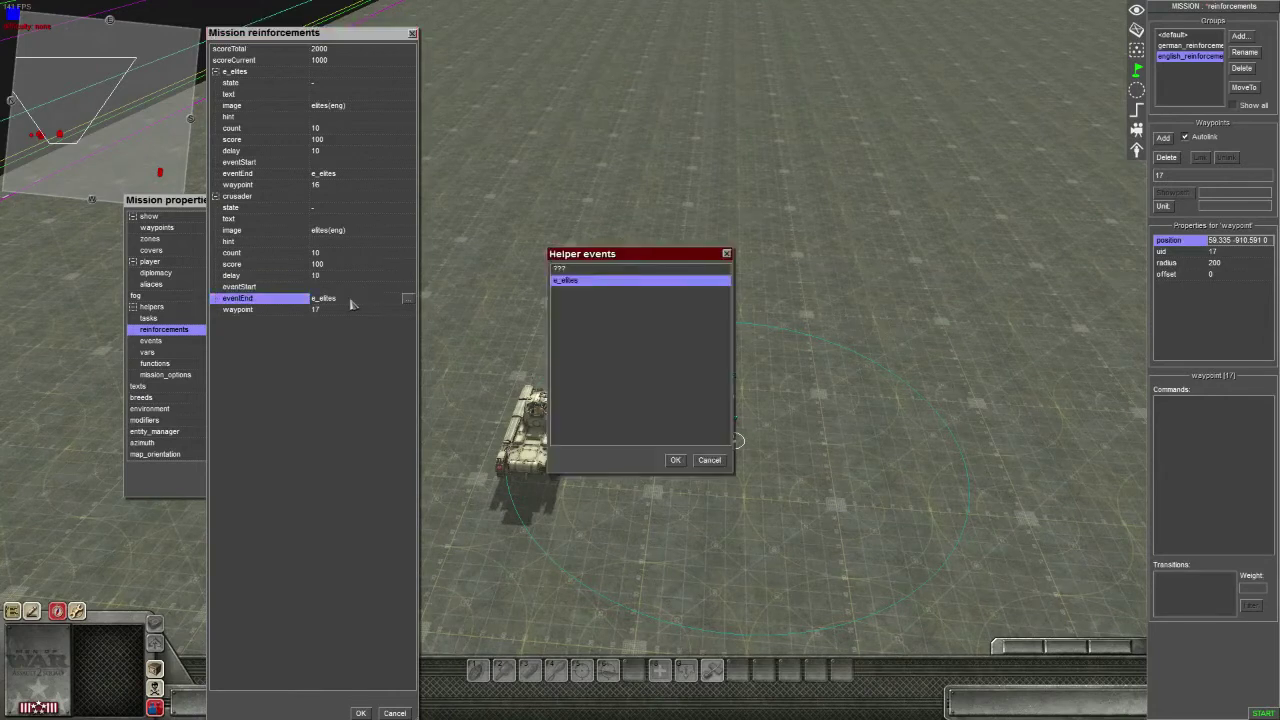
{"action": "left_click", "coordinate": [560, 269]}
{"action": "left_click", "coordinate": [675, 460]}
Step: Create a helper event named crusader and assign it as the crusader reinforcement's eventStart
{"action": "left_click", "coordinate": [357, 289]}
{"action": "right_click", "coordinate": [597, 303]}
{"action": "left_click", "coordinate": [588, 324]}
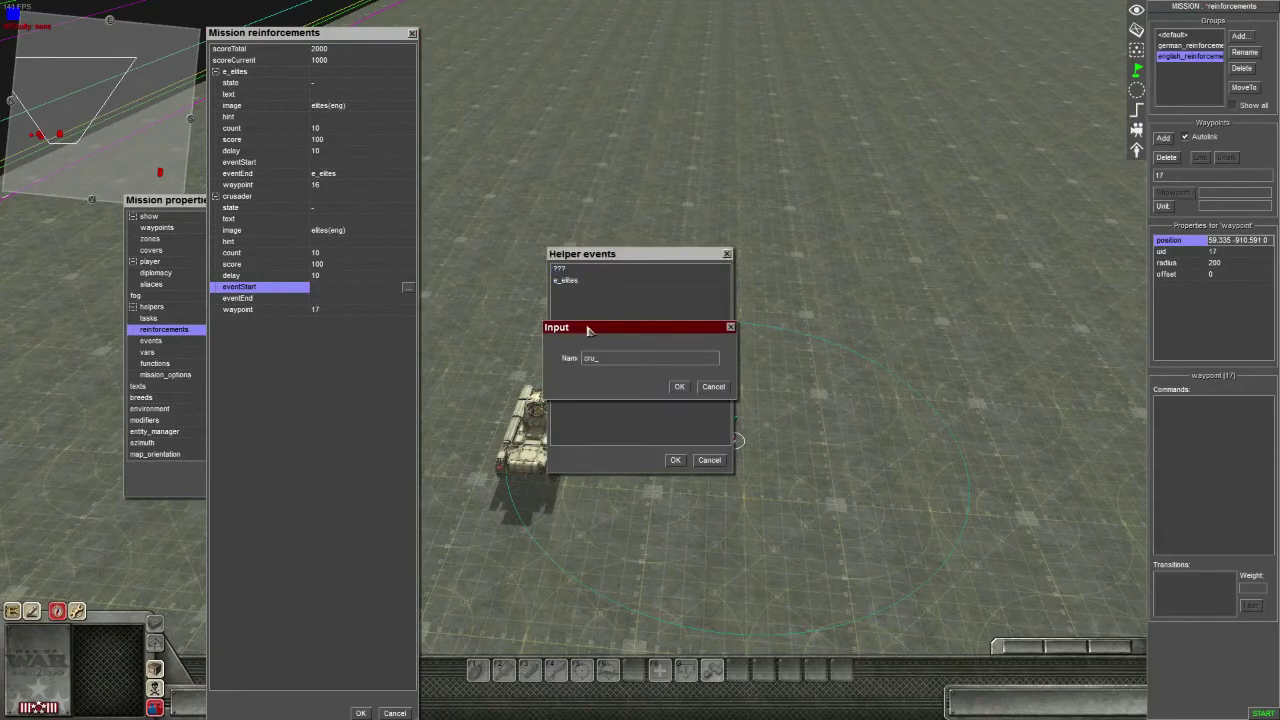
{"action": "key", "text": "Return"}
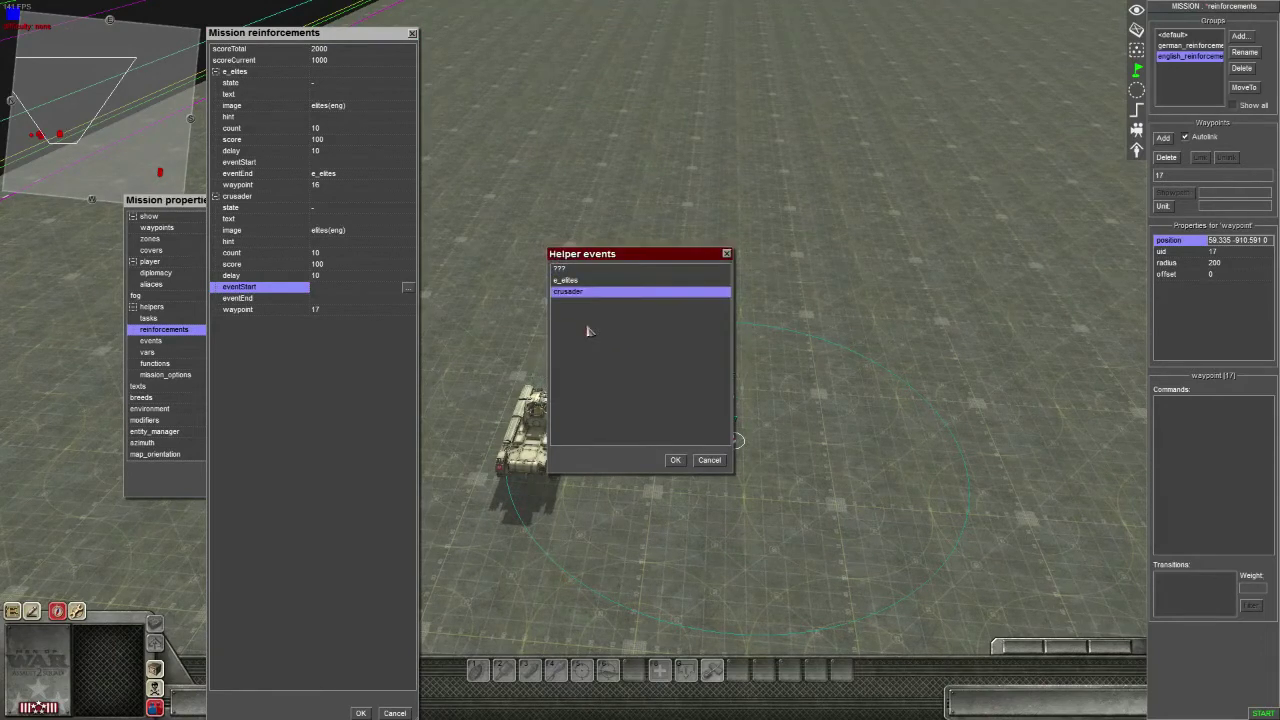
{"action": "key", "text": "Return"}
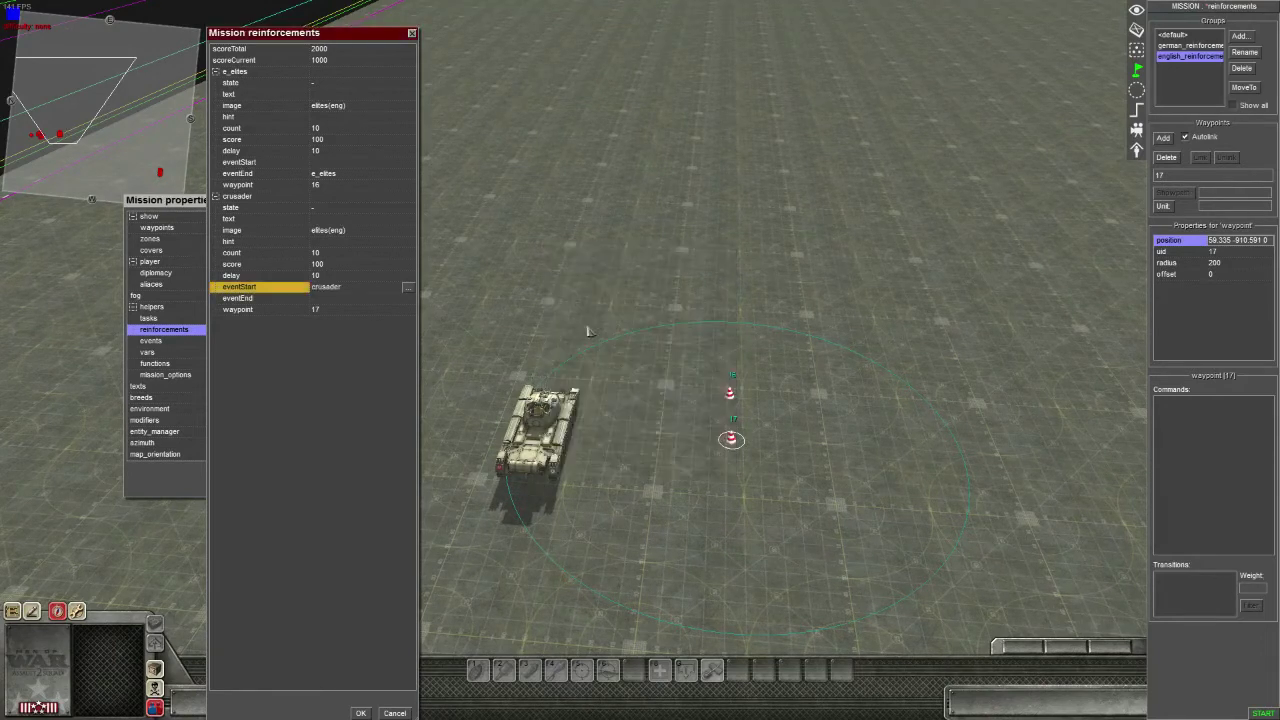
Step: Set the crusader reinforcement's score to 200 and its count to -1
{"action": "left_click", "coordinate": [343, 268]}
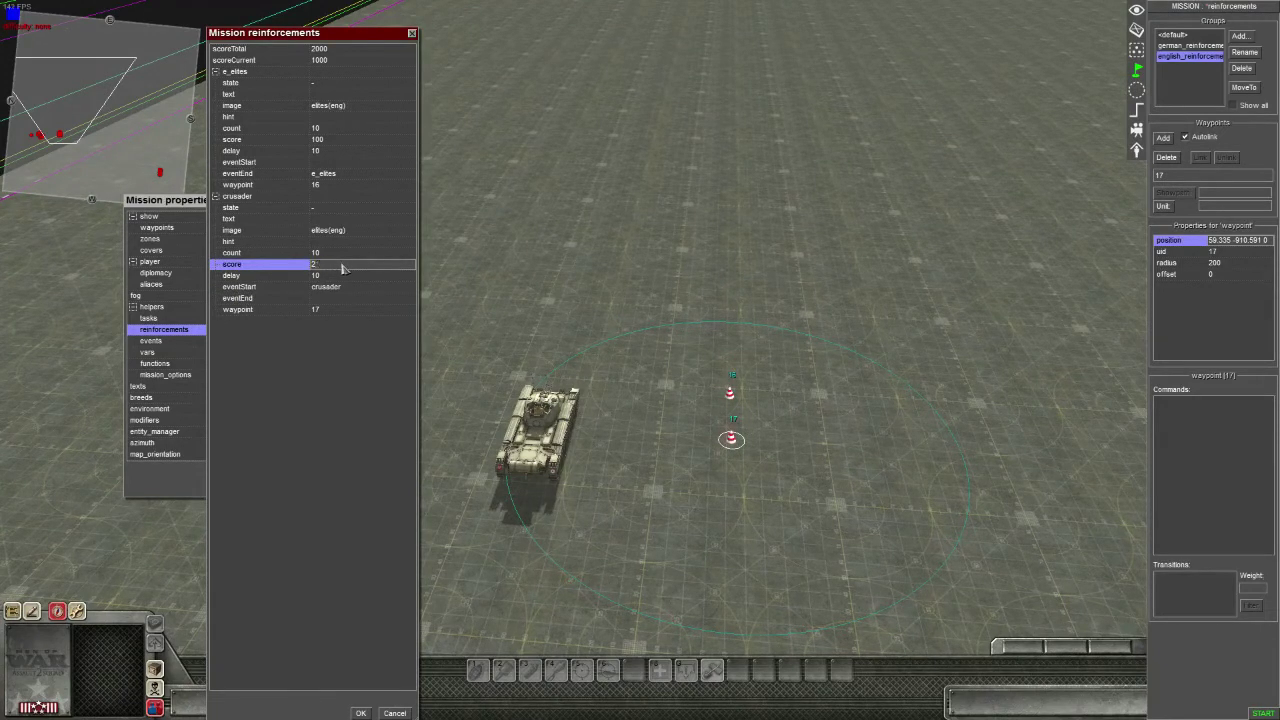
{"action": "left_click", "coordinate": [334, 256]}
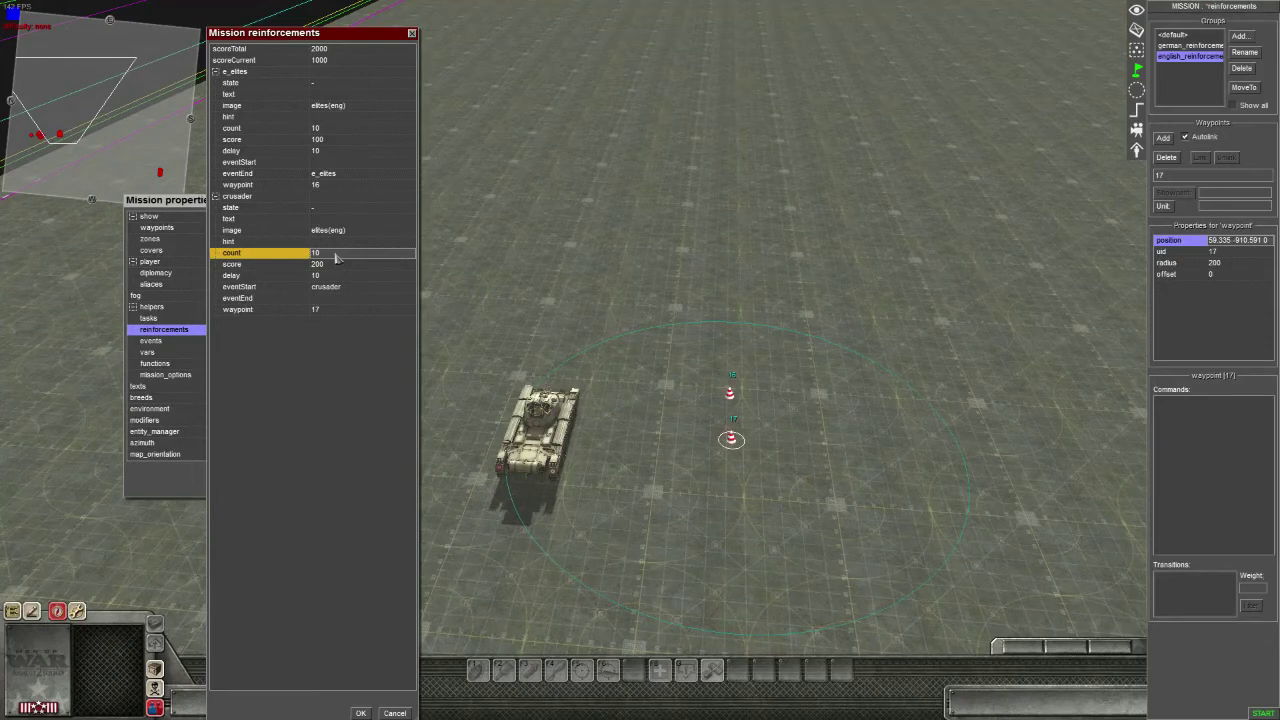
{"action": "left_click", "coordinate": [334, 256]}
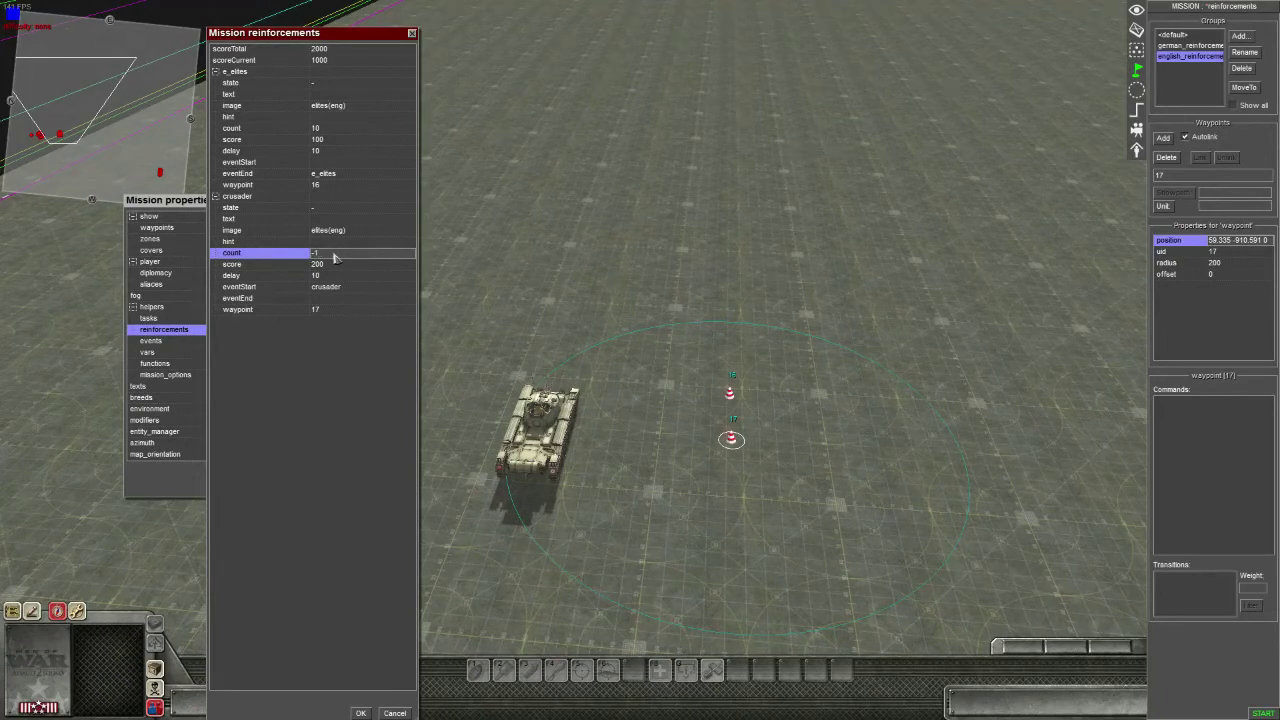
{"action": "left_click", "coordinate": [282, 354]}
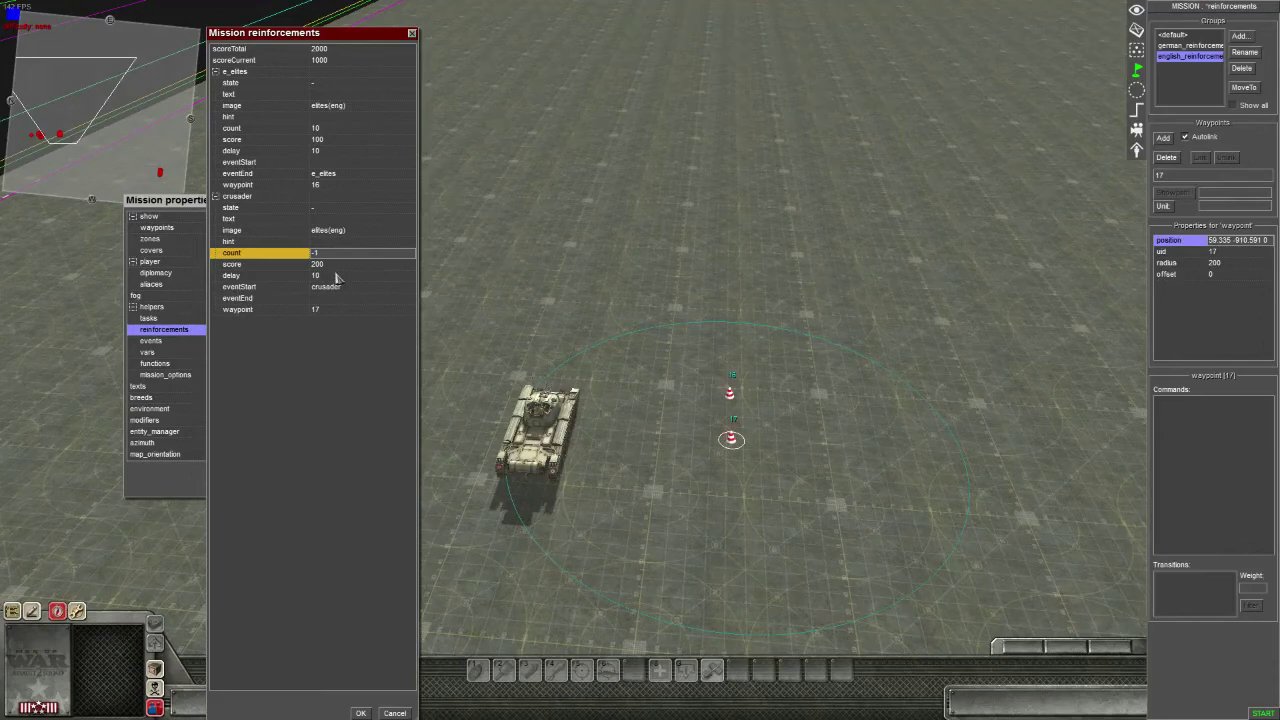
Step: Switch to File Explorer and open Men of War Assault Squad 2's unit_icon folder under mods\The_Guide_File\interface\scene
{"action": "left_click", "coordinate": [365, 232]}
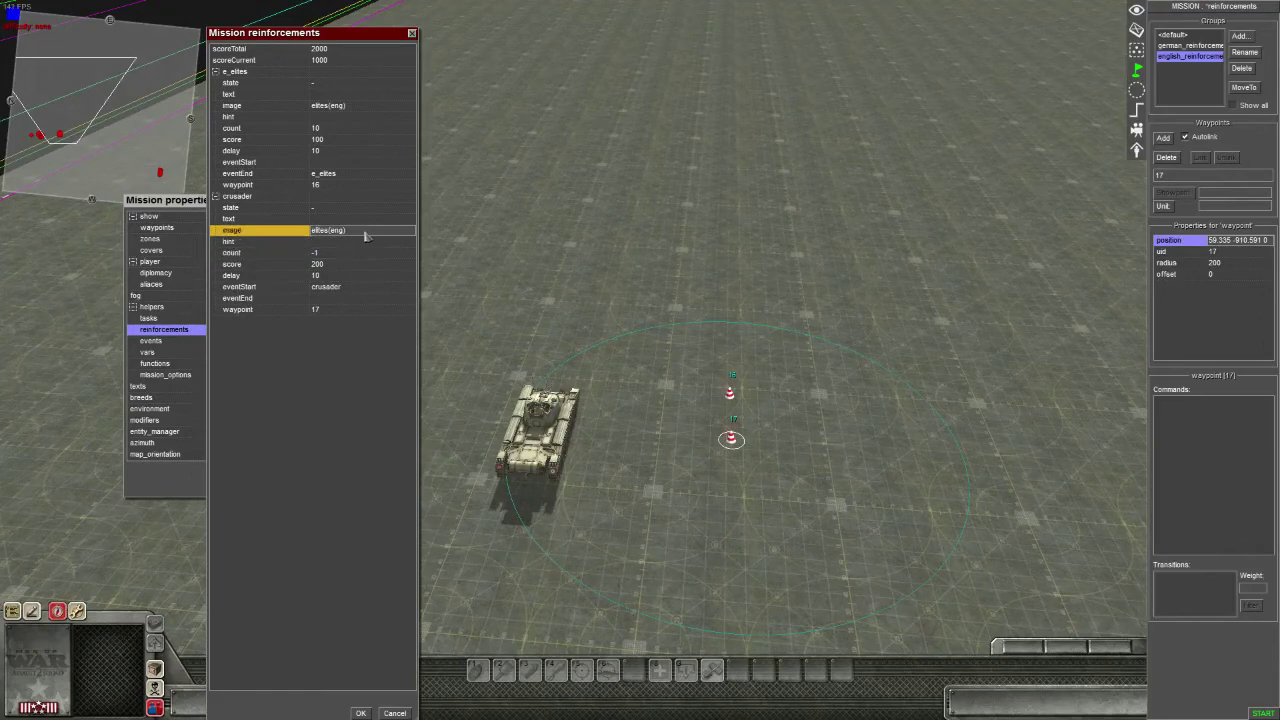
{"action": "key", "text": "alt+Tab"}
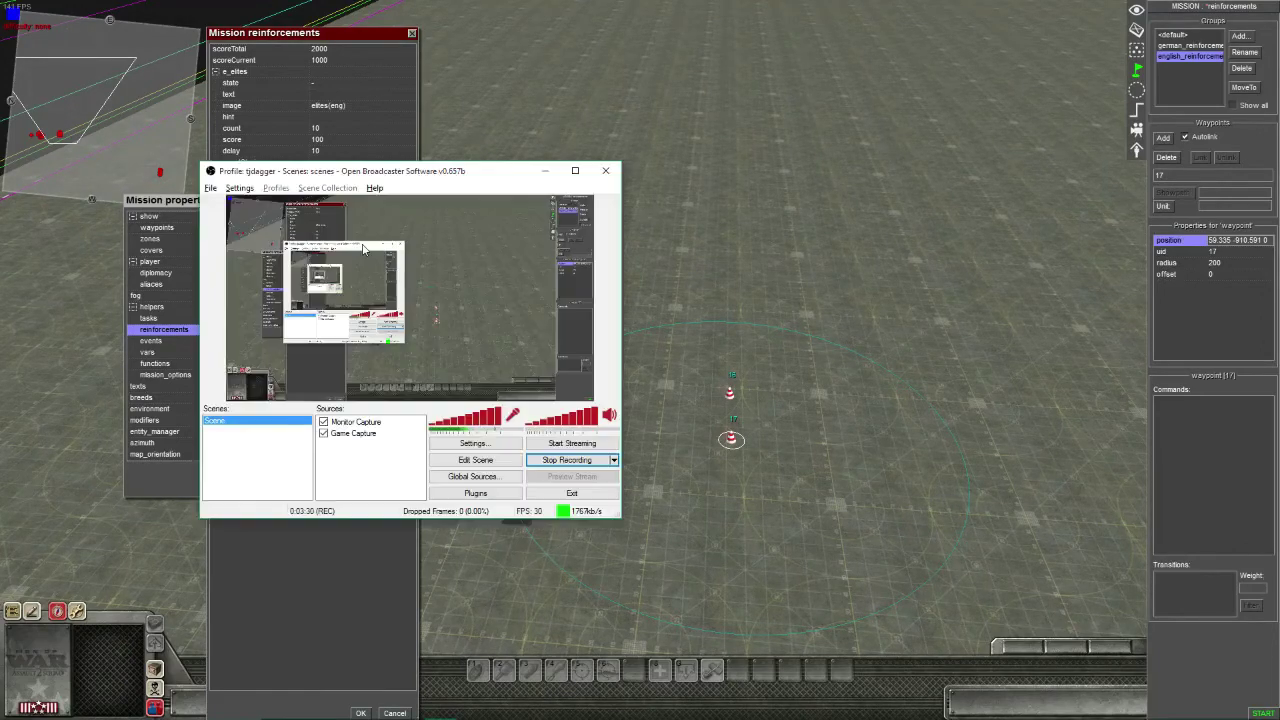
{"action": "left_click", "coordinate": [311, 707]}
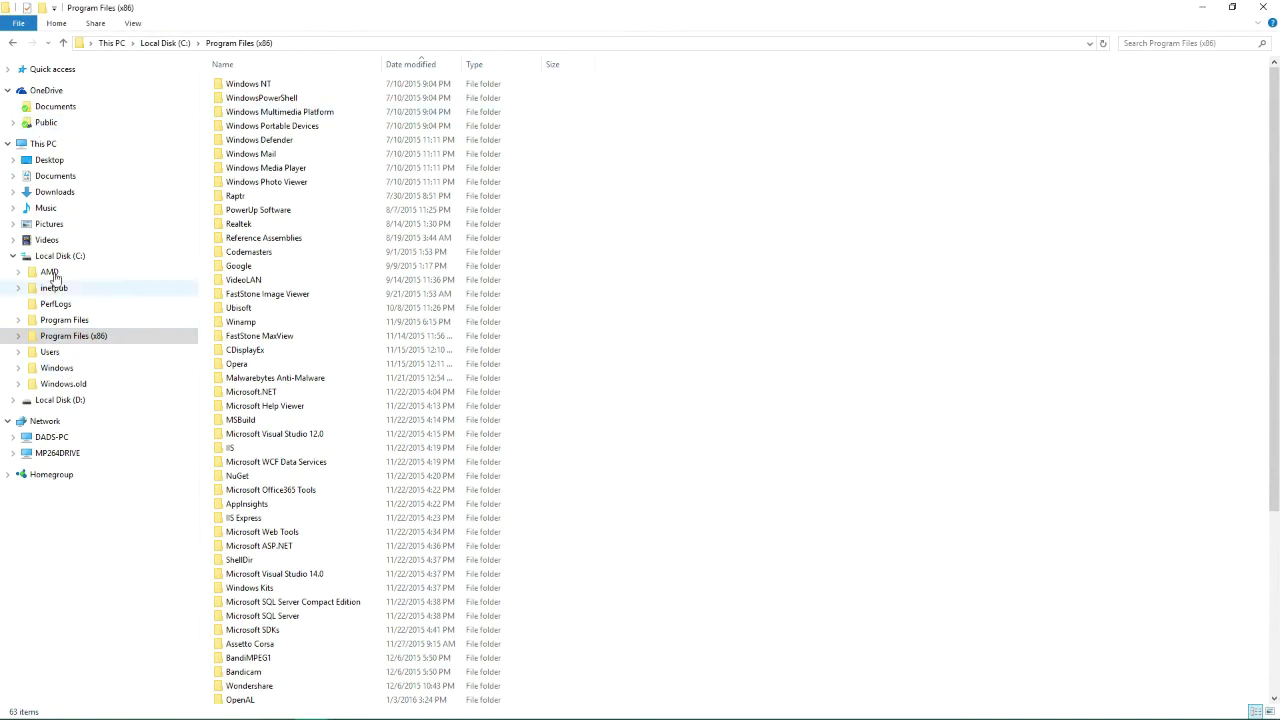
{"action": "left_click", "coordinate": [8, 69]}
{"action": "left_click", "coordinate": [76, 164]}
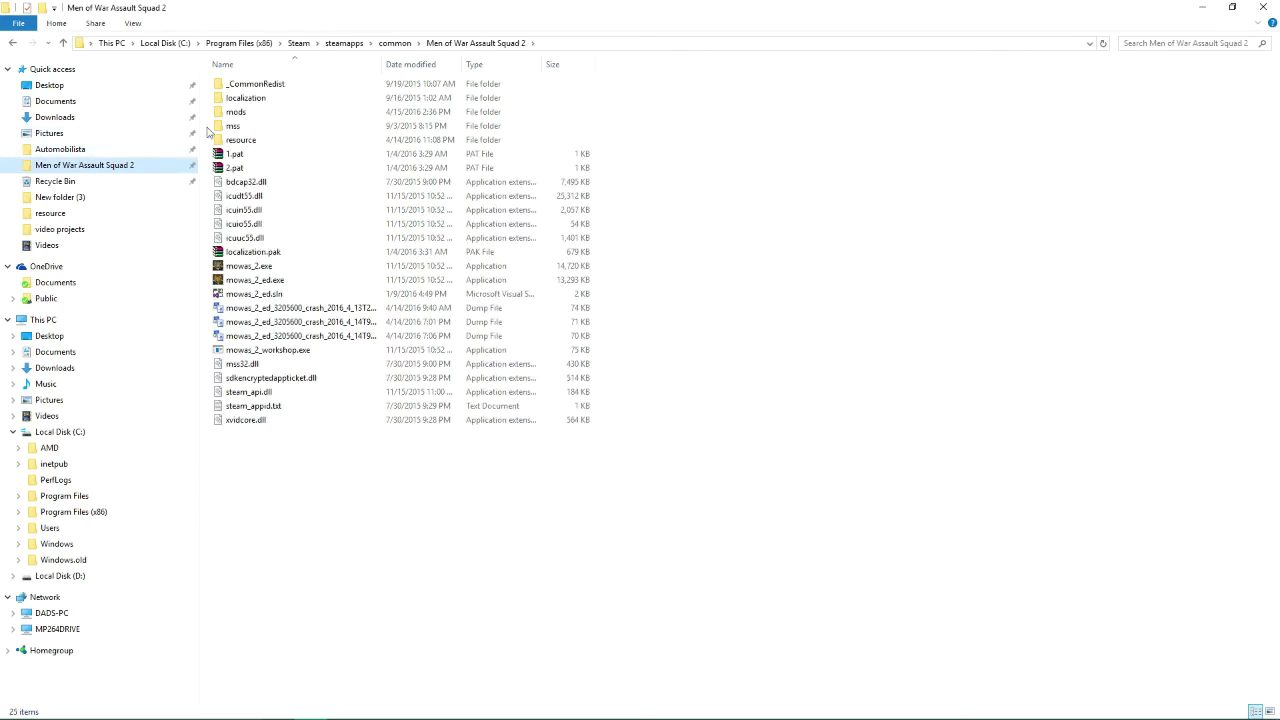
{"action": "double_click", "coordinate": [238, 111]}
{"action": "scroll", "coordinate": [268, 321], "scroll_direction": "down", "scroll_amount": 8}
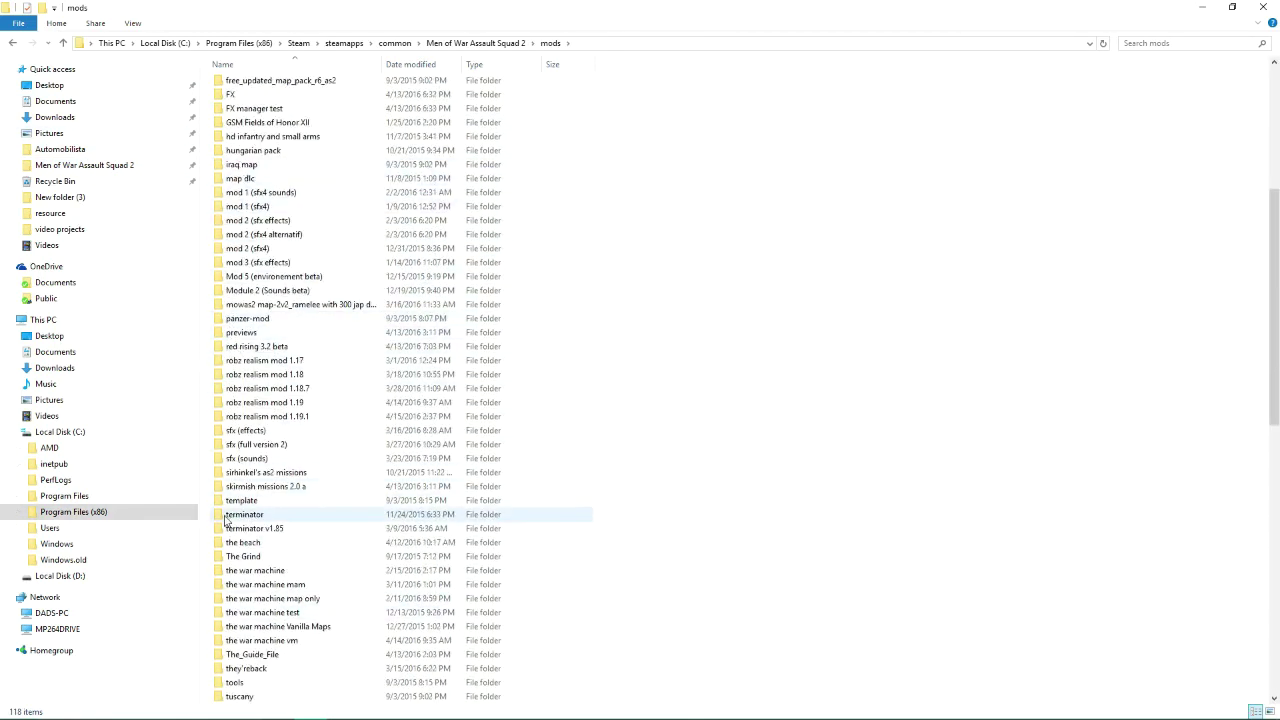
{"action": "double_click", "coordinate": [252, 654]}
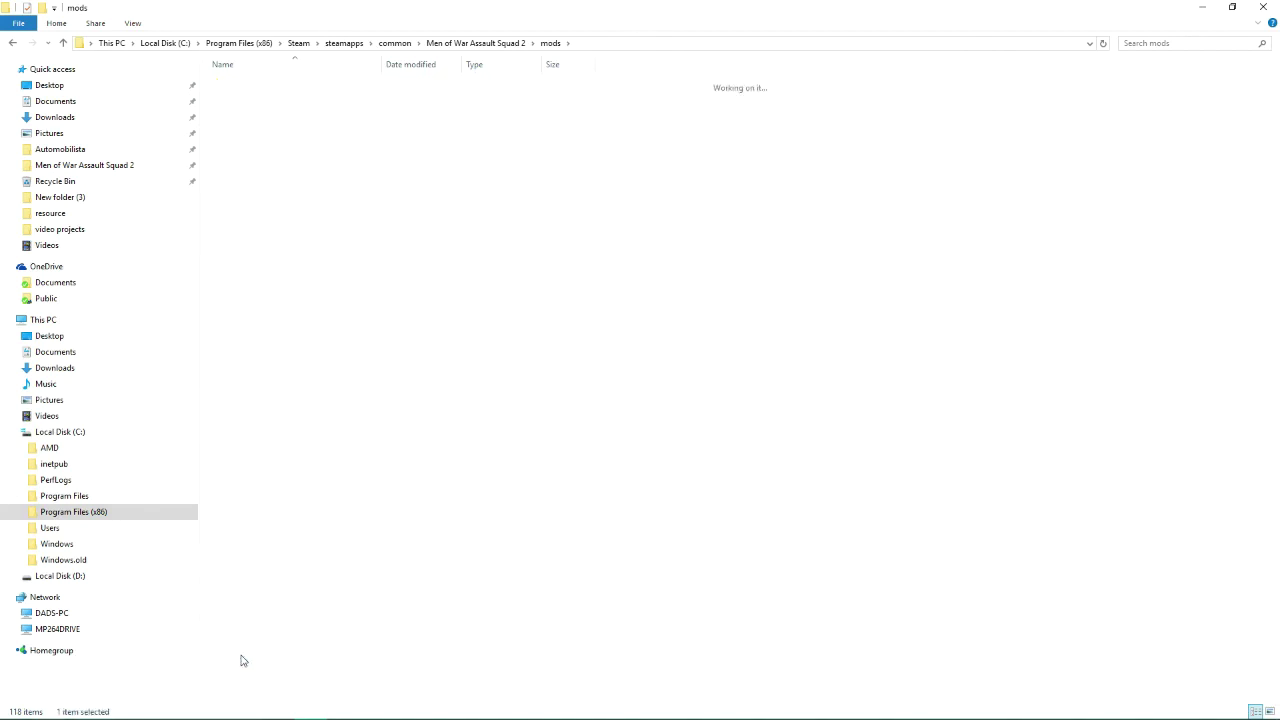
{"action": "double_click", "coordinate": [240, 84]}
{"action": "double_click", "coordinate": [240, 127]}
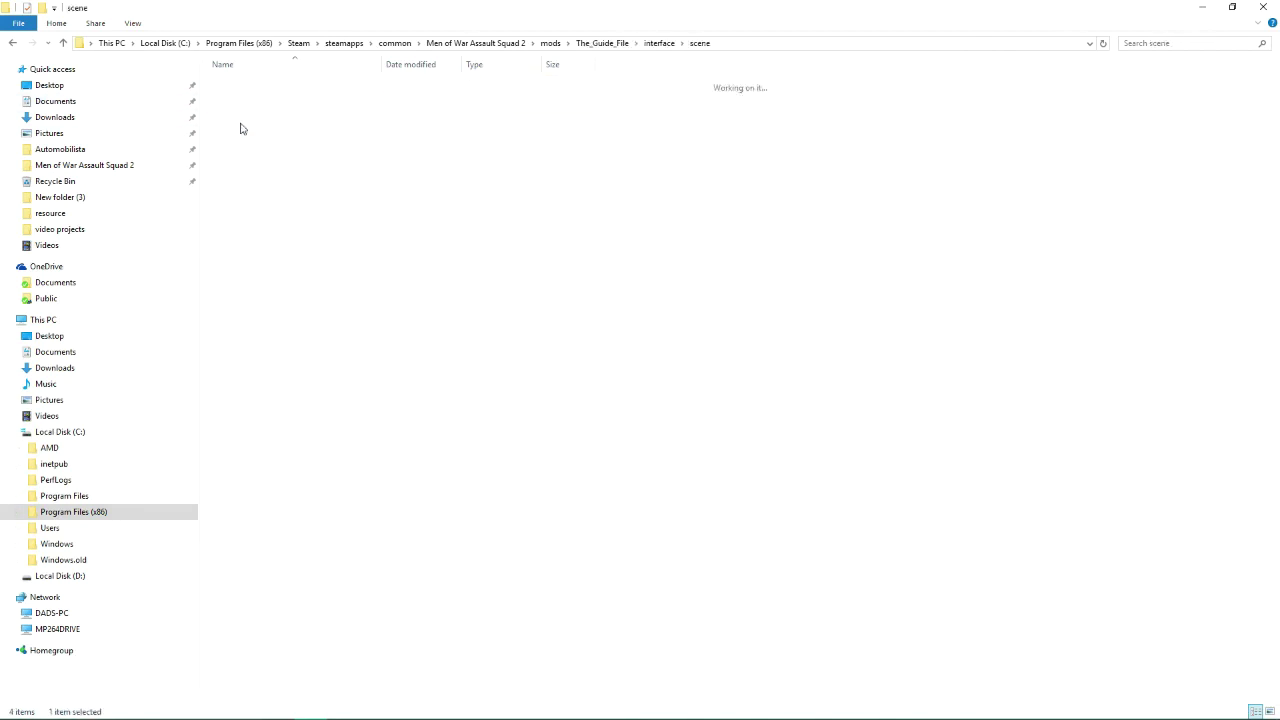
{"action": "double_click", "coordinate": [237, 84]}
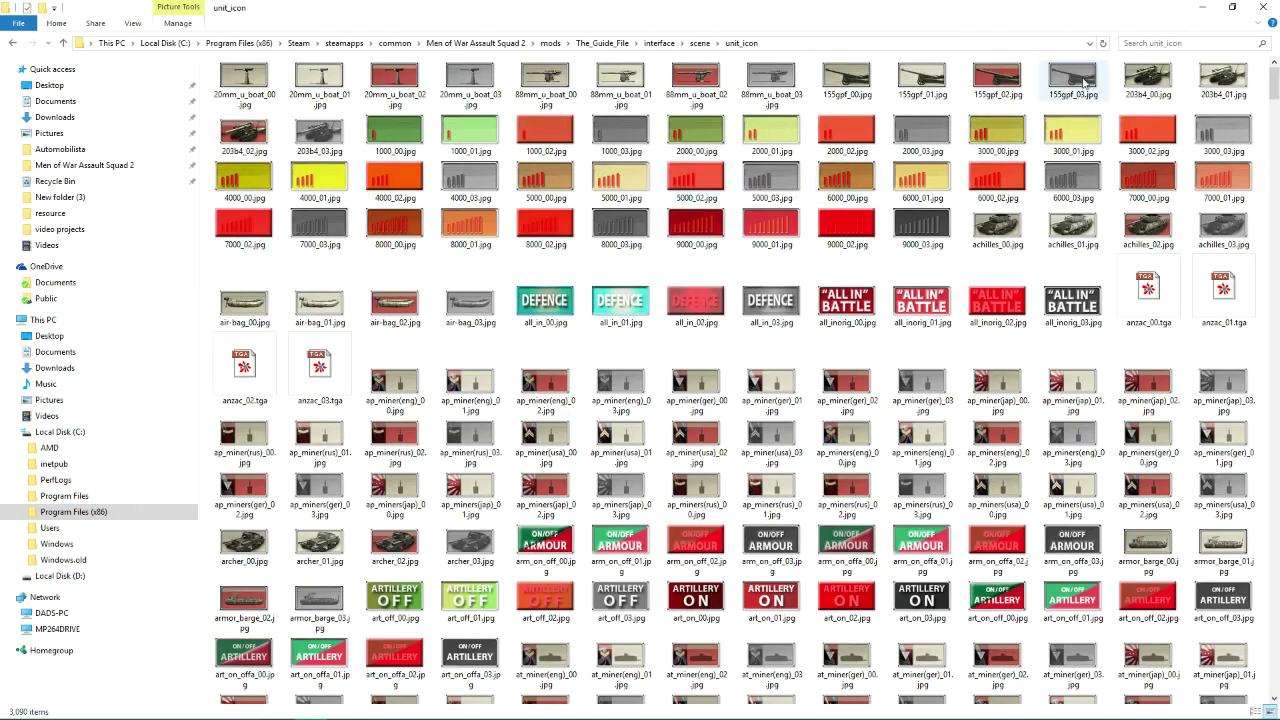
Step: Search the unit_icon folder for cru and copy the base name crusaderaa2 from the file crusaderaa2_00.jpg
{"action": "left_click", "coordinate": [1128, 43]}
{"action": "type", "text": "cru"}
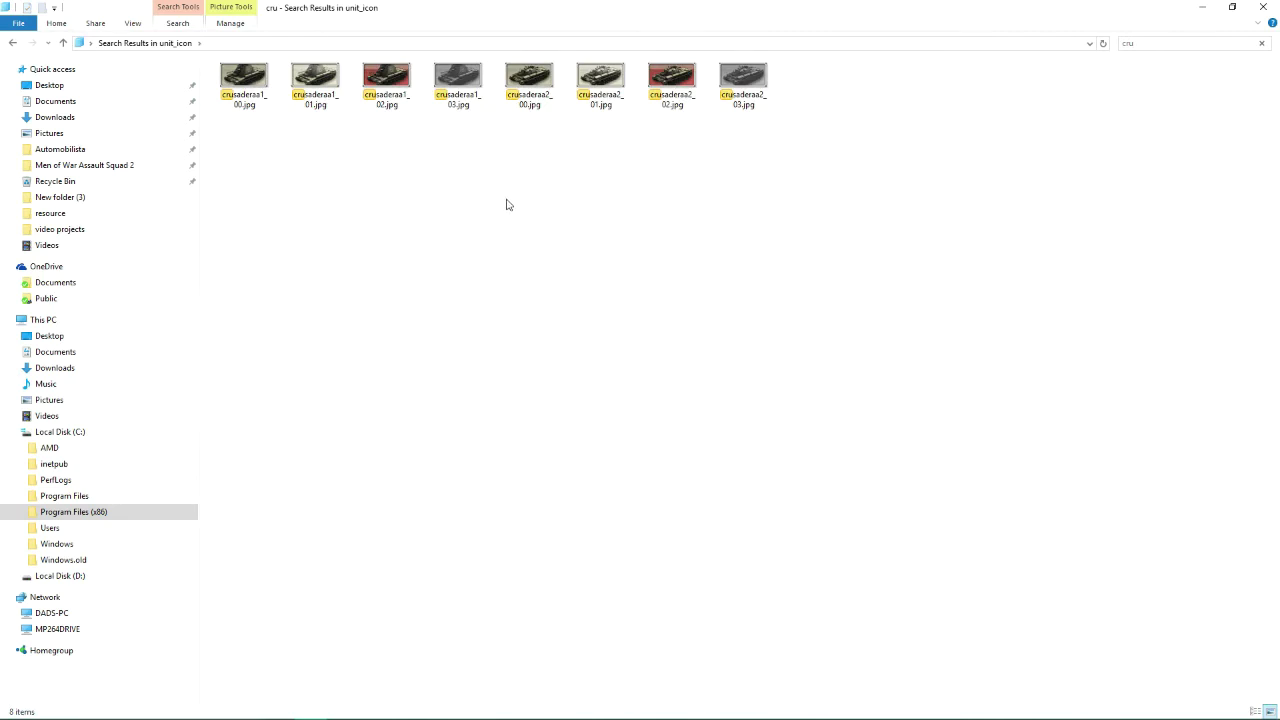
{"action": "left_click", "coordinate": [531, 101]}
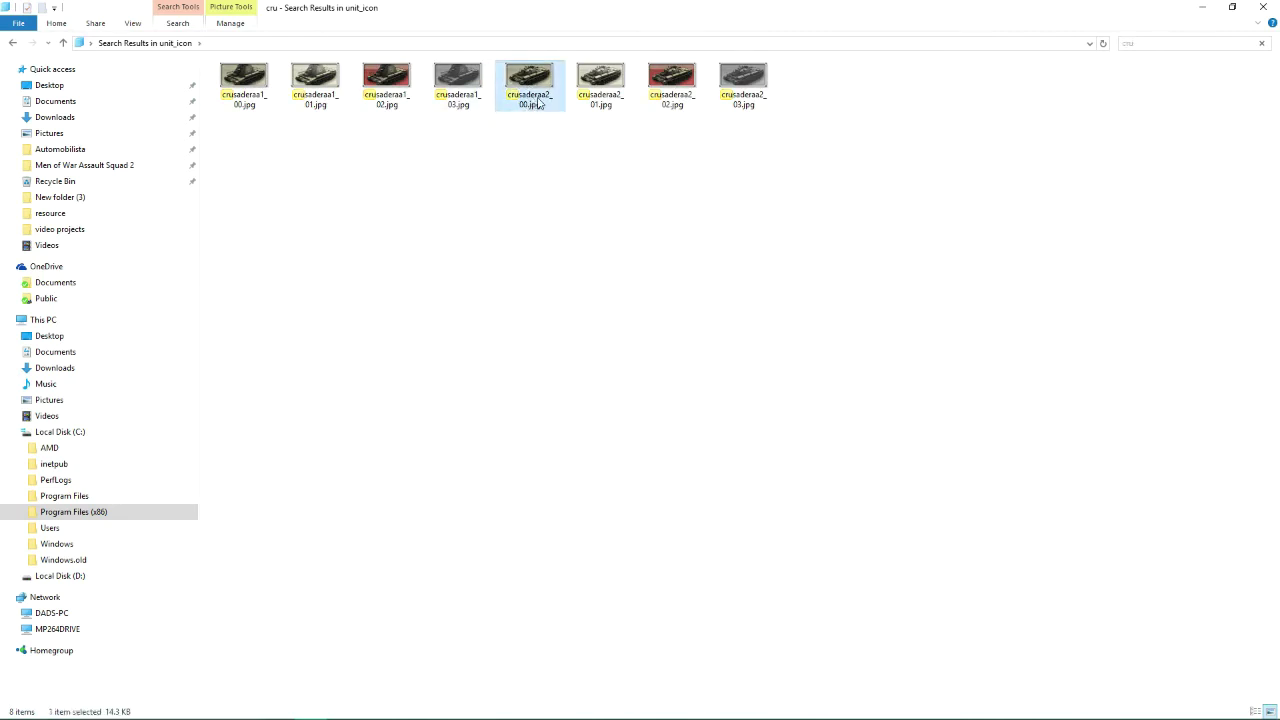
{"action": "left_click", "coordinate": [538, 103]}
{"action": "left_click_drag", "start_coordinate": [542, 93], "coordinate": [497, 96]}
{"action": "key", "text": "ctrl+c"}
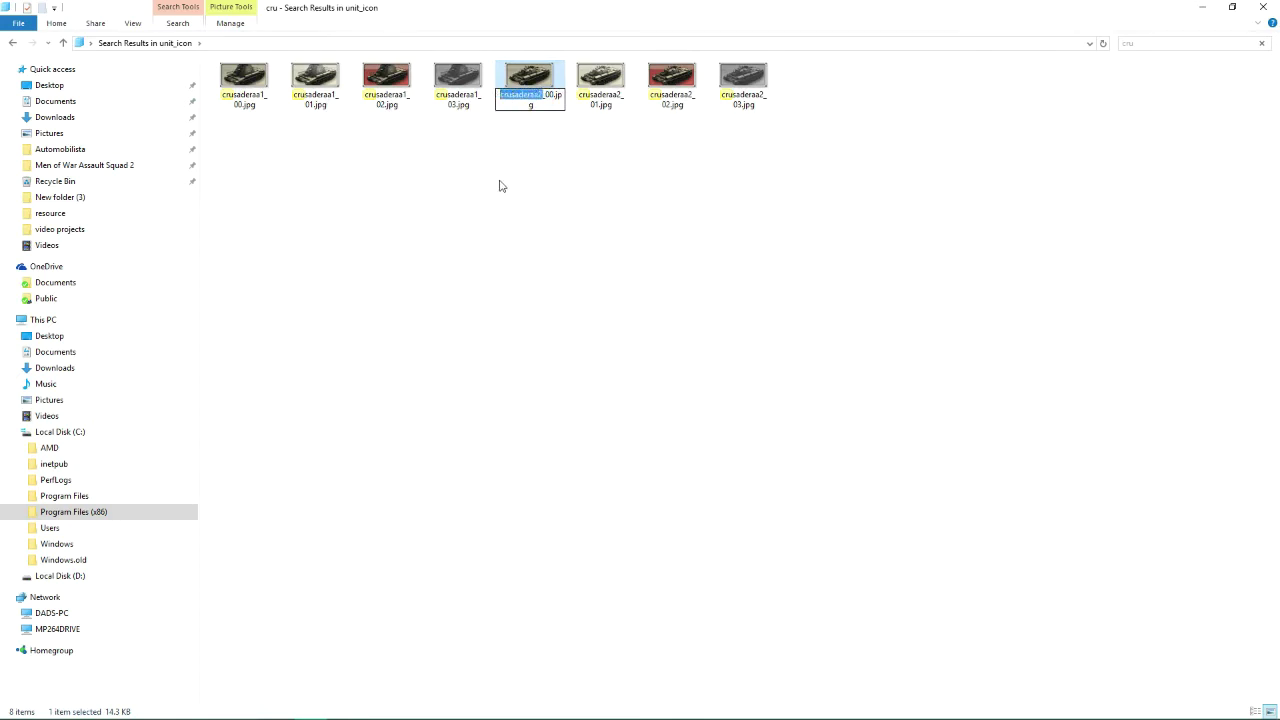
Step: Return to the Men of War editor, set the crusader reinforcement's image to crusaderaa2, and save the mission reinforcements
{"action": "mouse_move", "coordinate": [163, 715]}
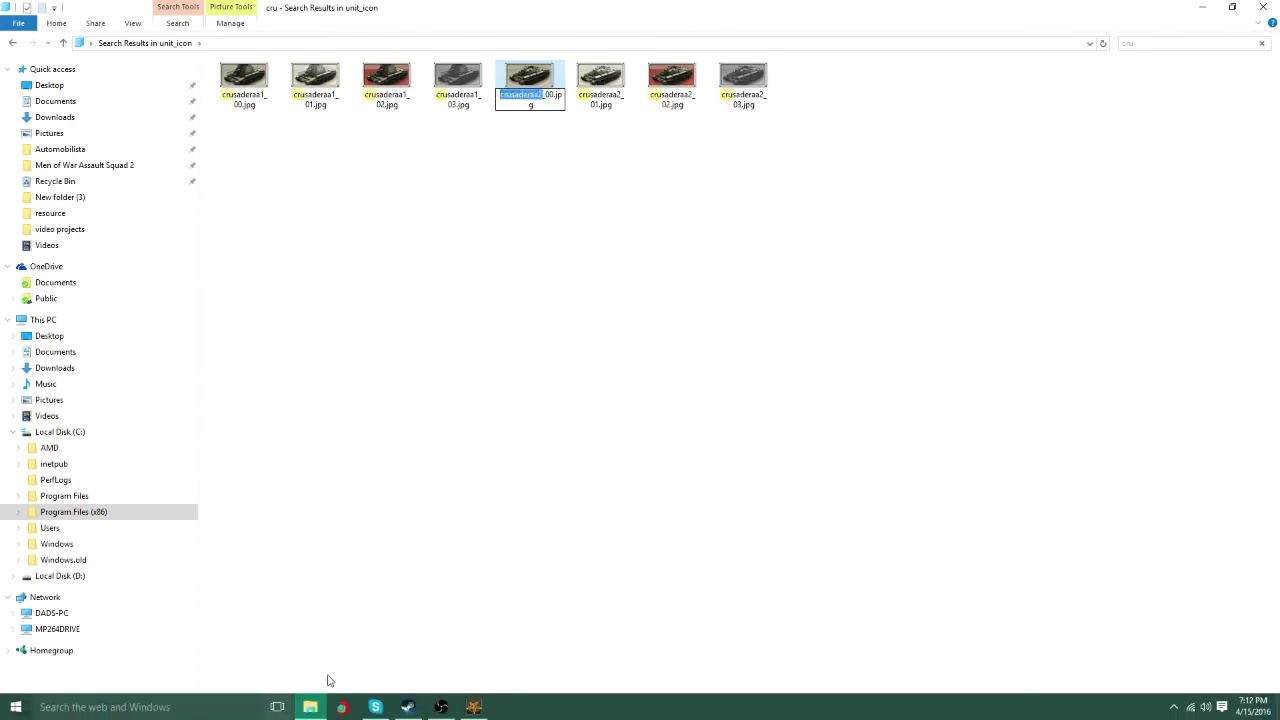
{"action": "left_click", "coordinate": [474, 707]}
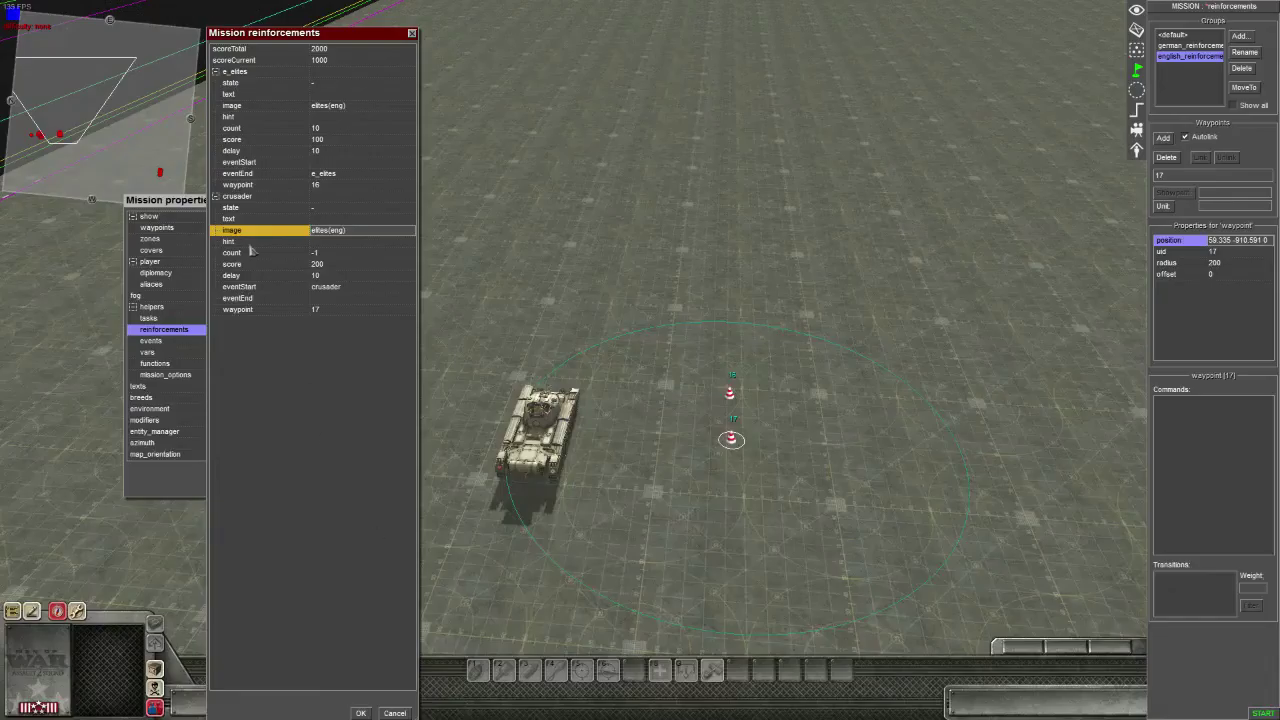
{"action": "left_click", "coordinate": [350, 233]}
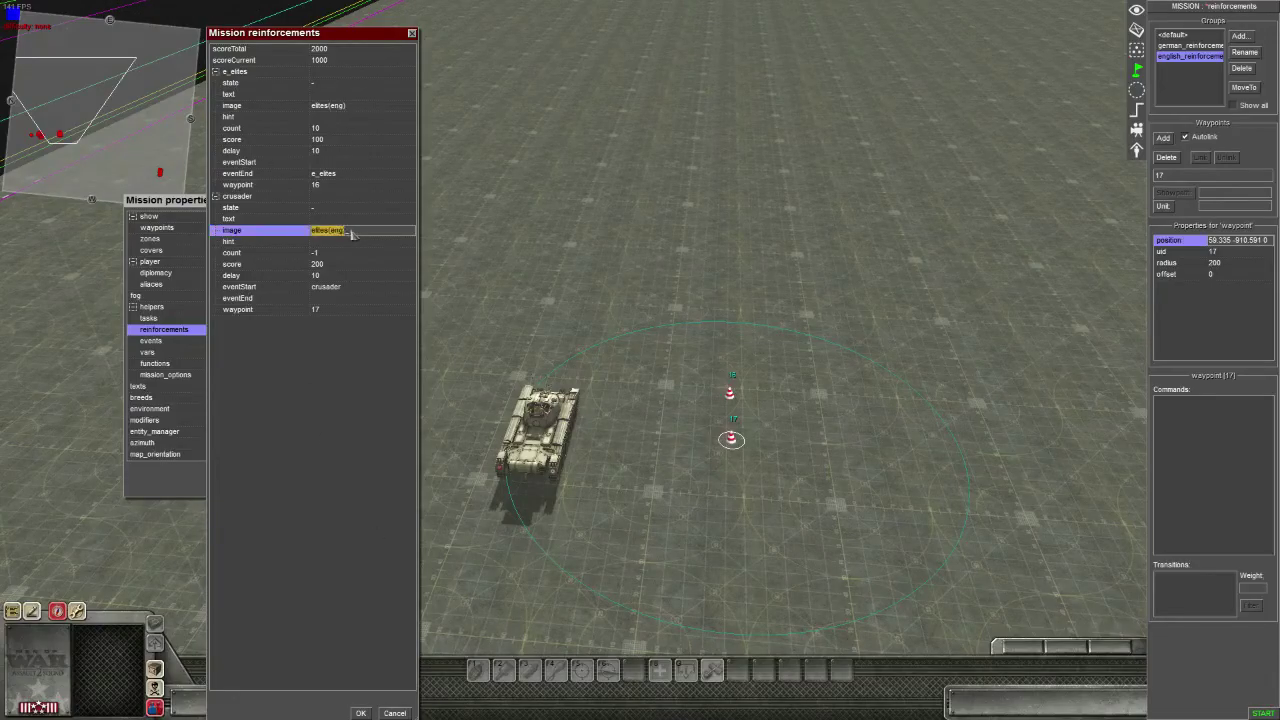
{"action": "key", "text": "ctrl+v"}
{"action": "left_click", "coordinate": [361, 713]}
{"action": "left_click", "coordinate": [326, 485]}
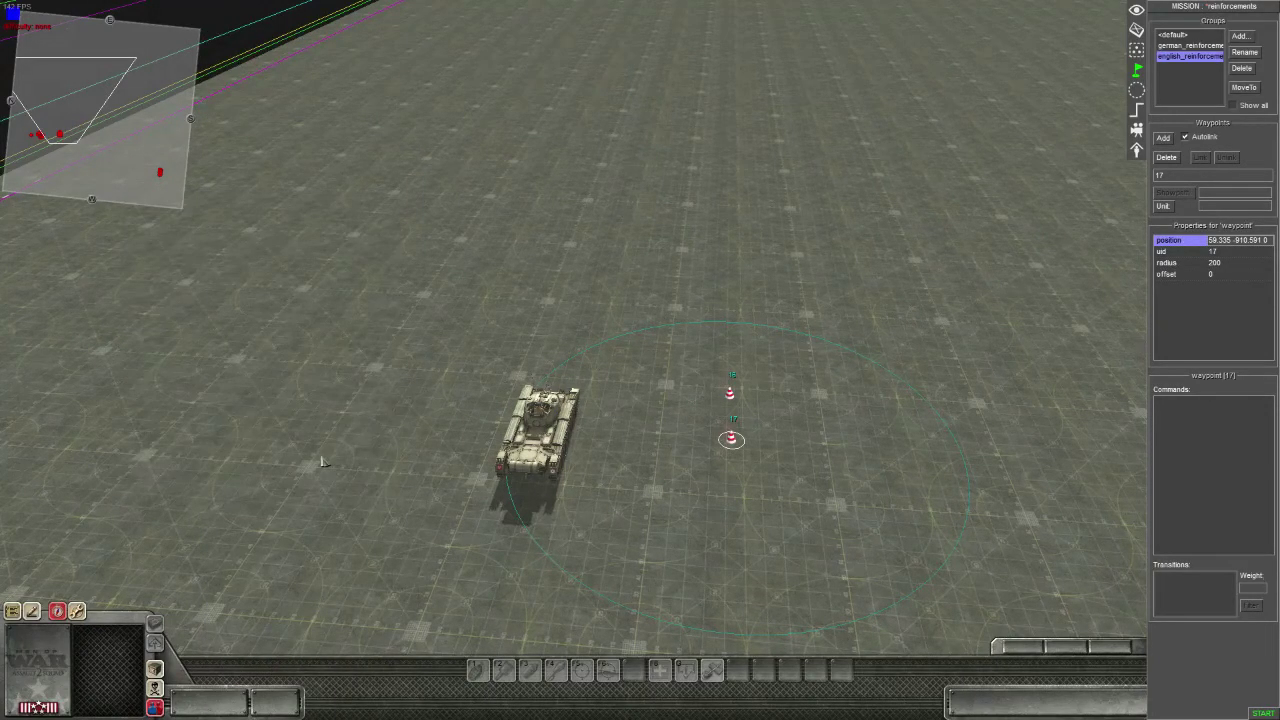
Step: Start a test run of the mission and call in the Crusader reinforcement
{"action": "left_click", "coordinate": [467, 342]}
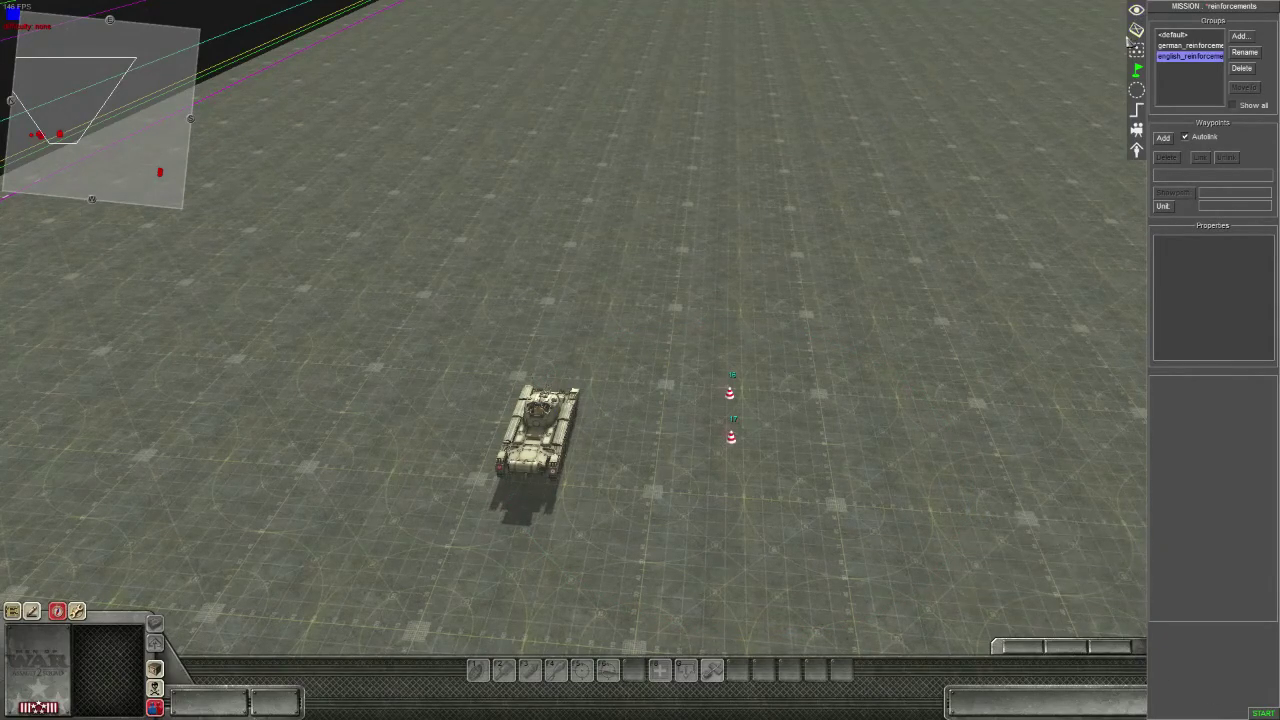
{"action": "left_click", "coordinate": [1137, 34]}
{"action": "left_click_drag", "start_coordinate": [543, 450], "coordinate": [636, 352]}
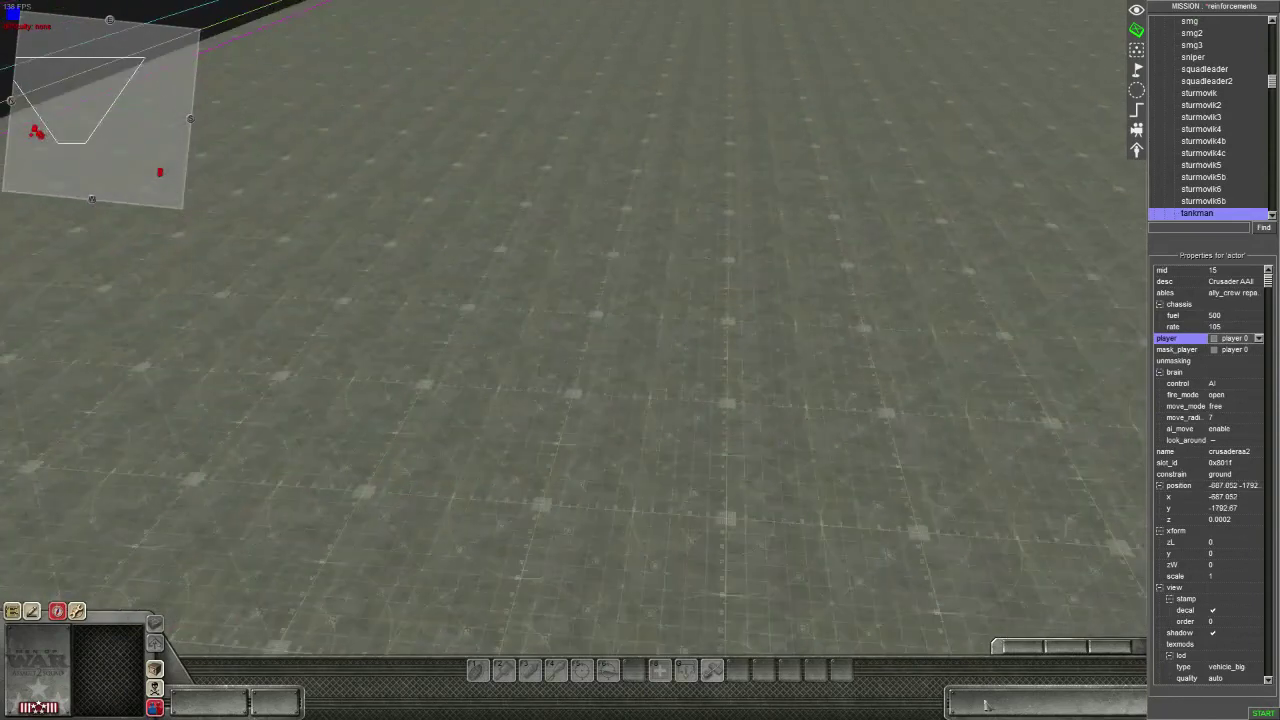
{"action": "left_click", "coordinate": [1262, 713]}
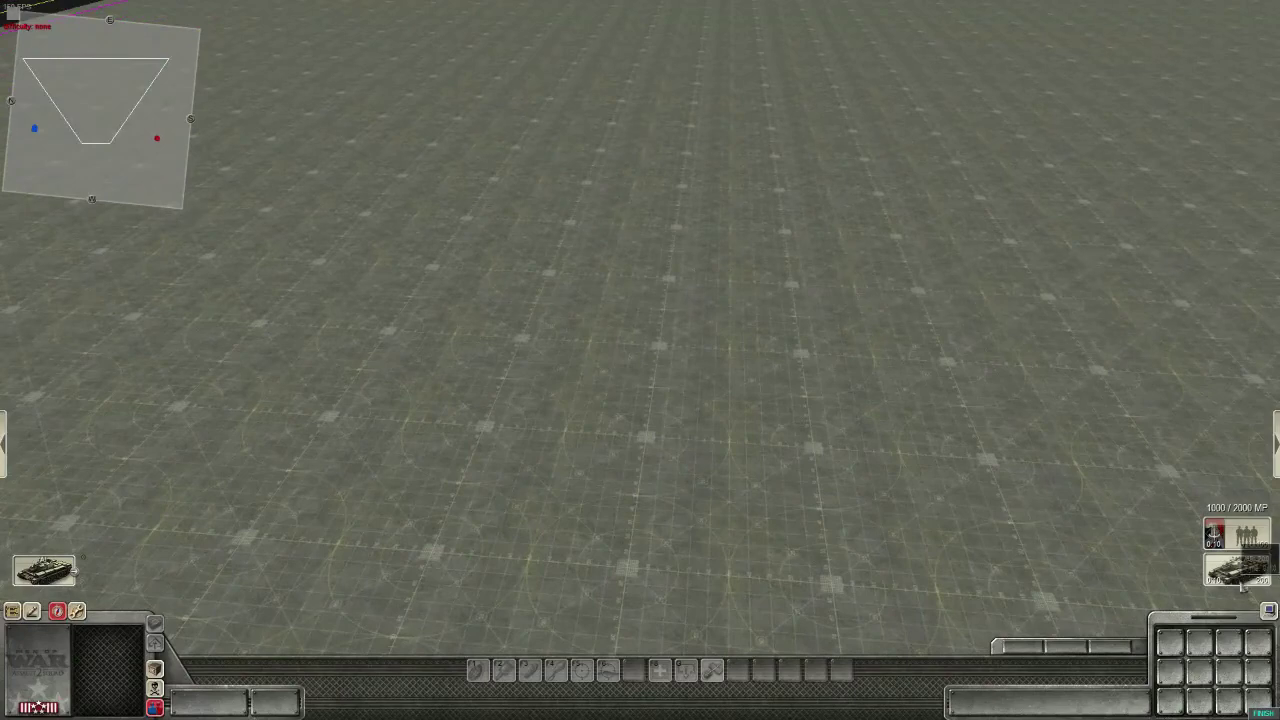
{"action": "left_click", "coordinate": [1245, 572]}
{"action": "left_click", "coordinate": [780, 219]}
{"action": "middle_click_drag", "start_coordinate": [764, 386], "coordinate": [437, 368]}
Step: Select the called-in Crusader tank, check it near the map edge, and end the test run
{"action": "mouse_move", "coordinate": [586, 2]}
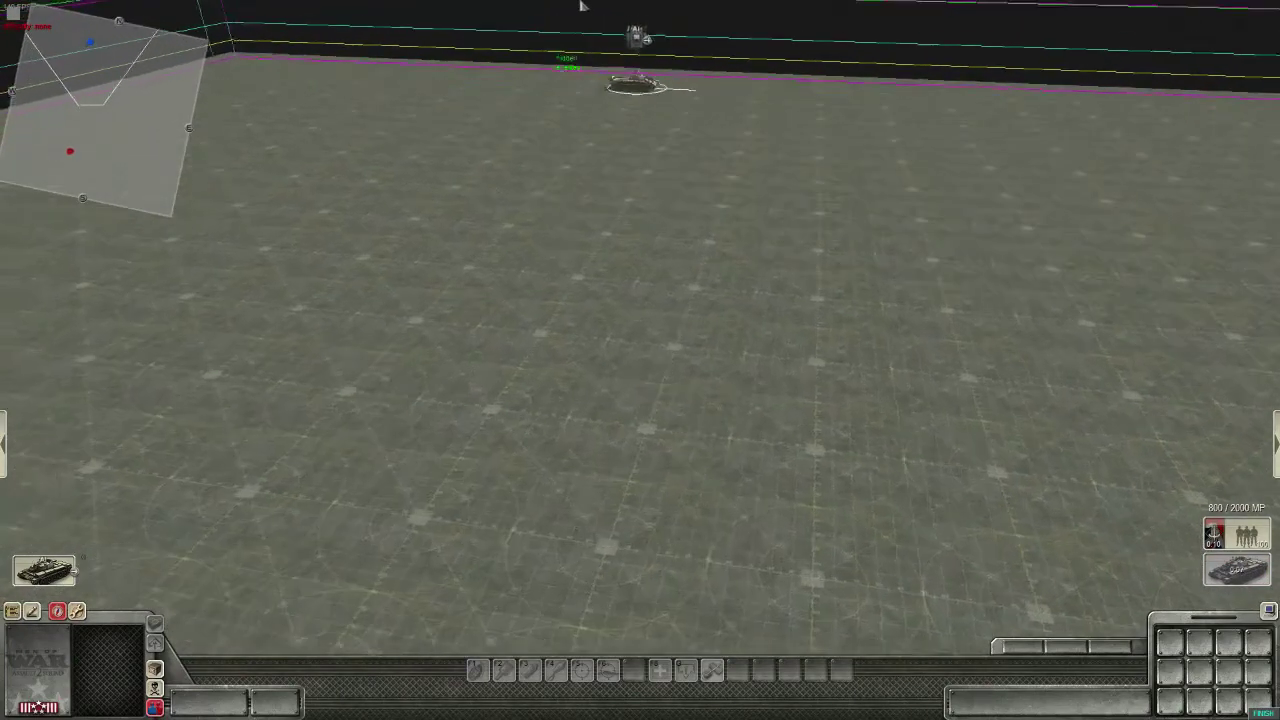
{"action": "left_click", "coordinate": [628, 352]}
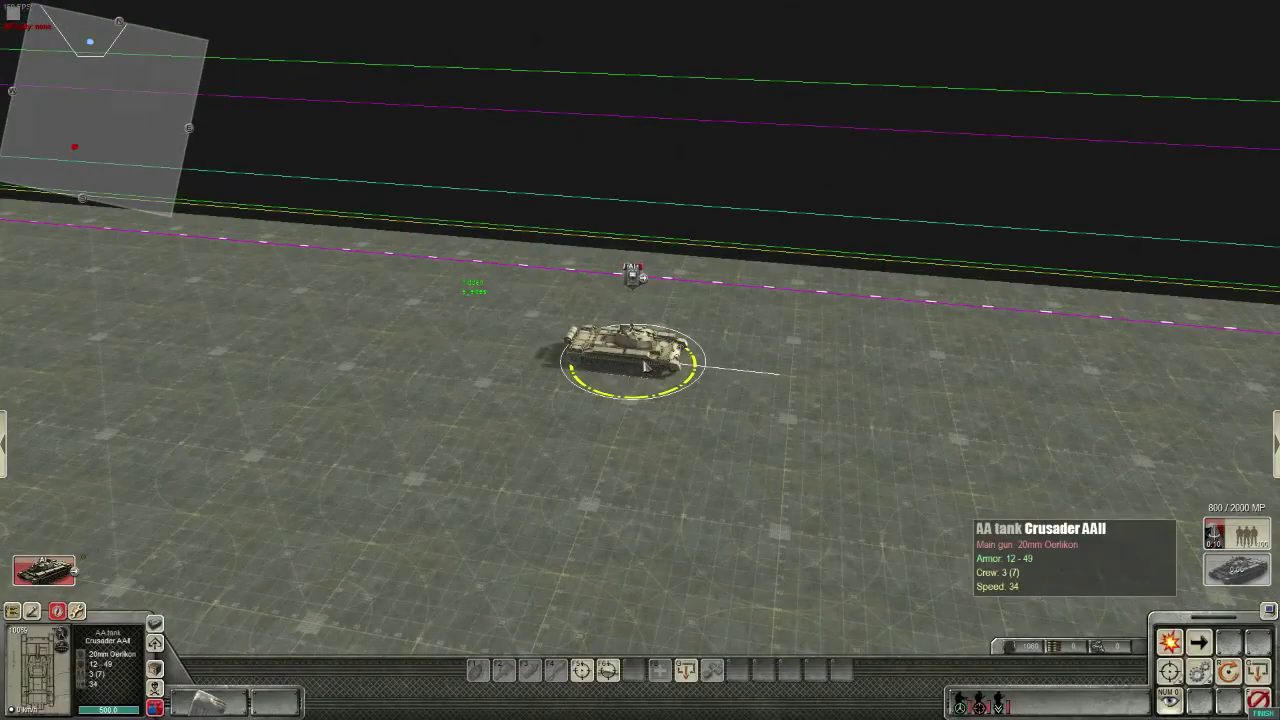
{"action": "scroll", "coordinate": [645, 366], "scroll_direction": "down", "scroll_amount": 5}
{"action": "scroll", "coordinate": [460, 300], "scroll_direction": "up", "scroll_amount": 3}
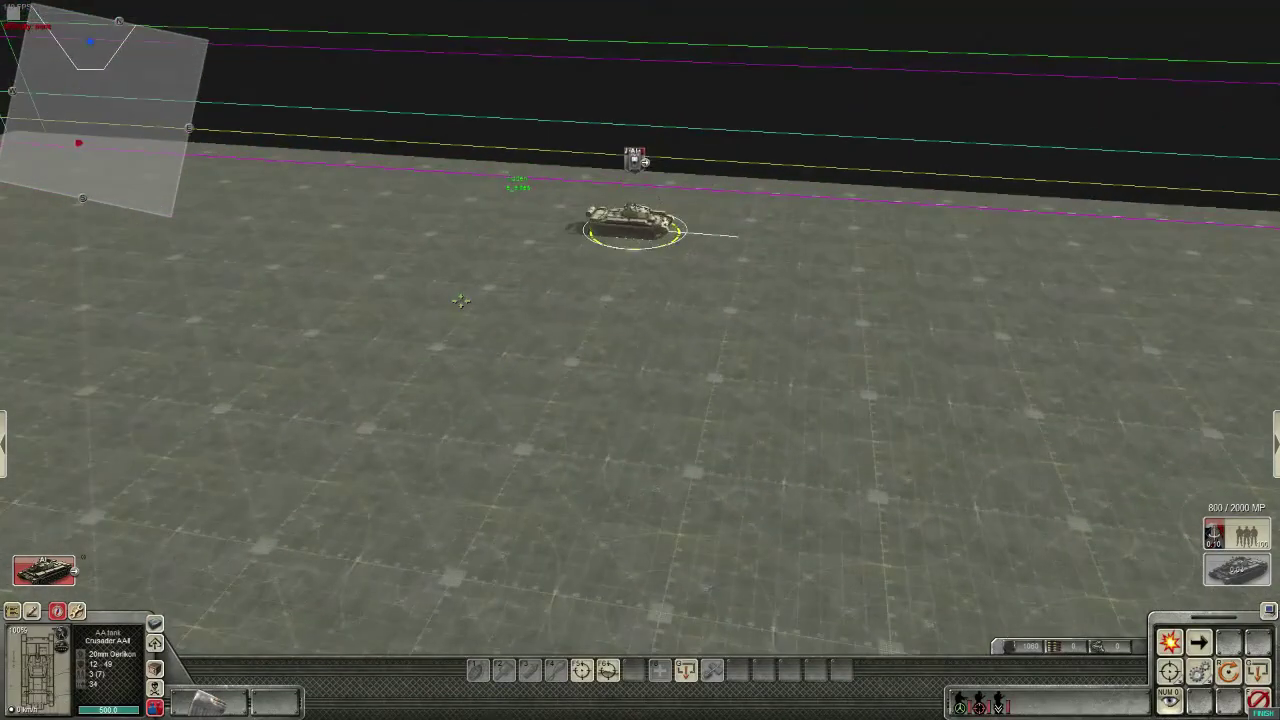
{"action": "middle_click_drag", "start_coordinate": [460, 300], "coordinate": [736, 318]}
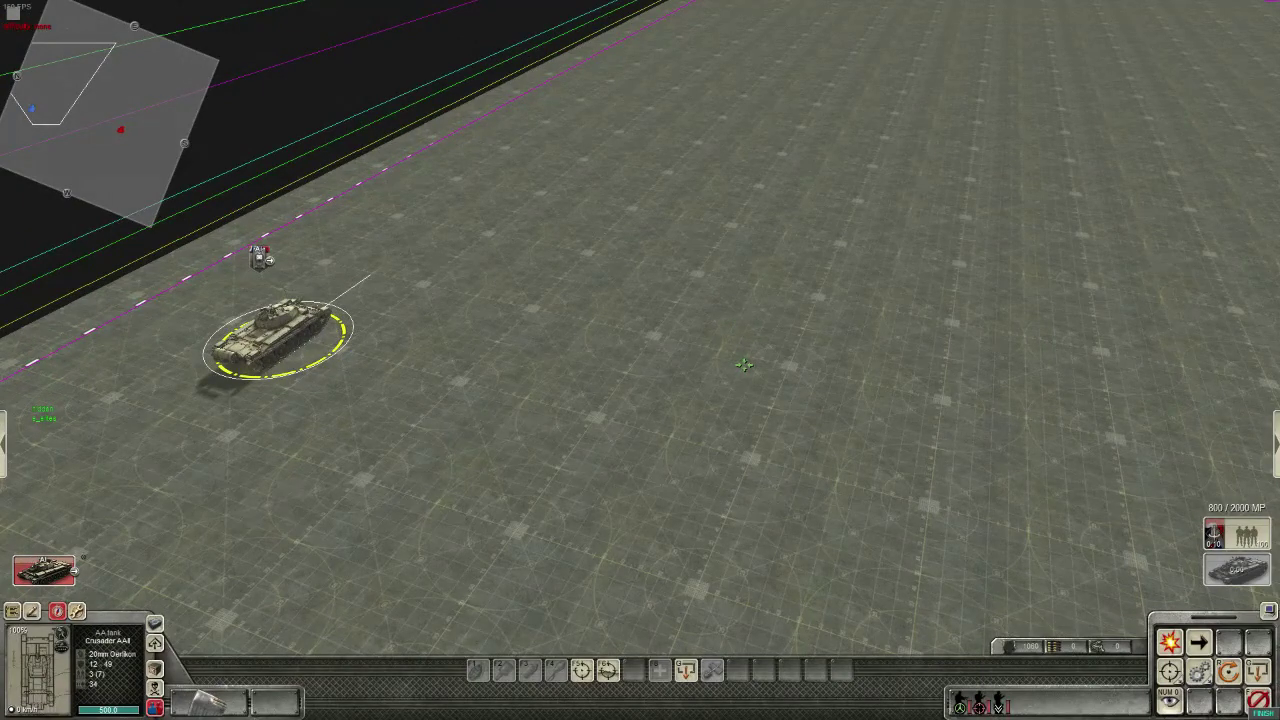
{"action": "left_click", "coordinate": [1263, 713]}
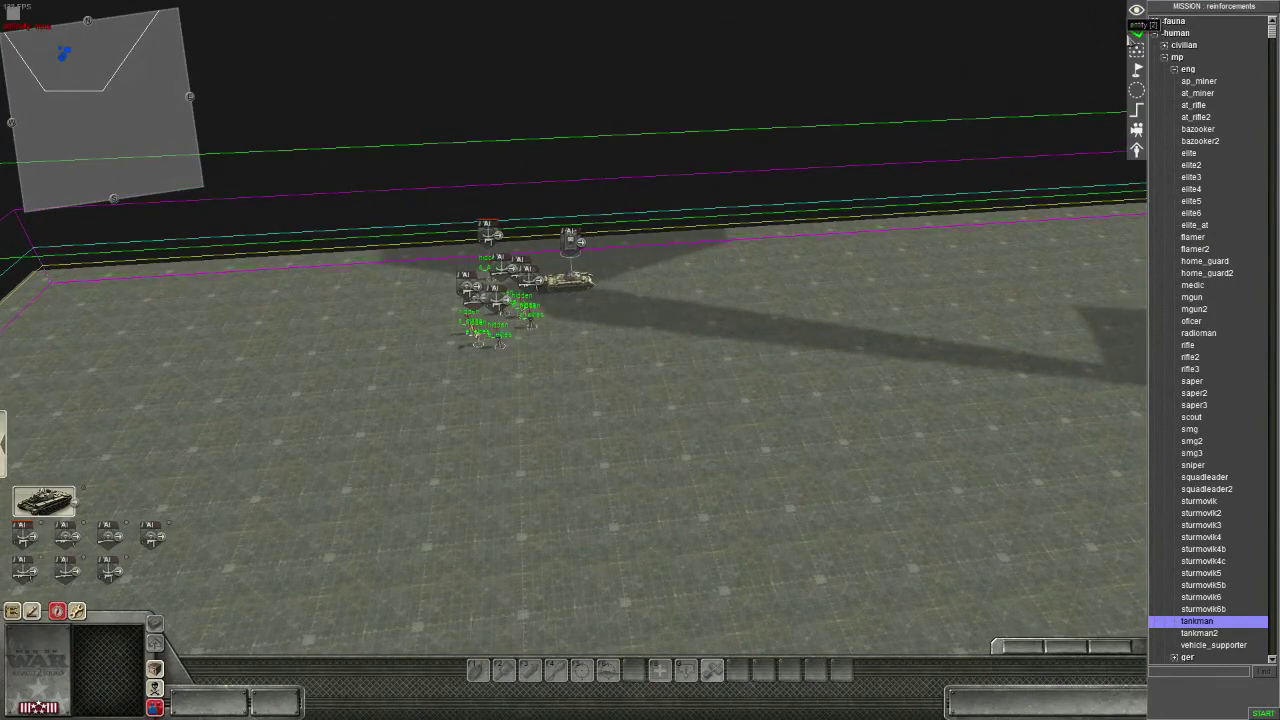
Step: Add a new trigger named crusader to the mission's trigger list
{"action": "middle_click_drag", "start_coordinate": [610, 382], "coordinate": [720, 426]}
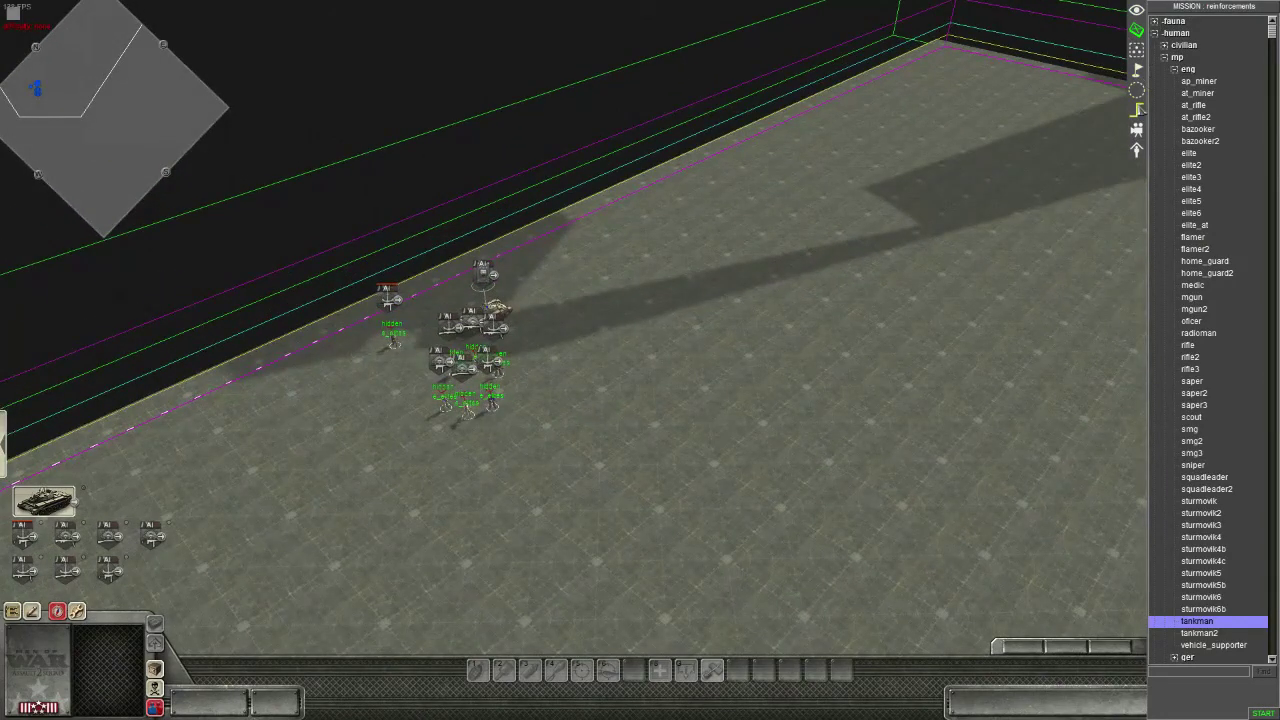
{"action": "left_click", "coordinate": [1137, 109]}
{"action": "left_click", "coordinate": [1160, 59]}
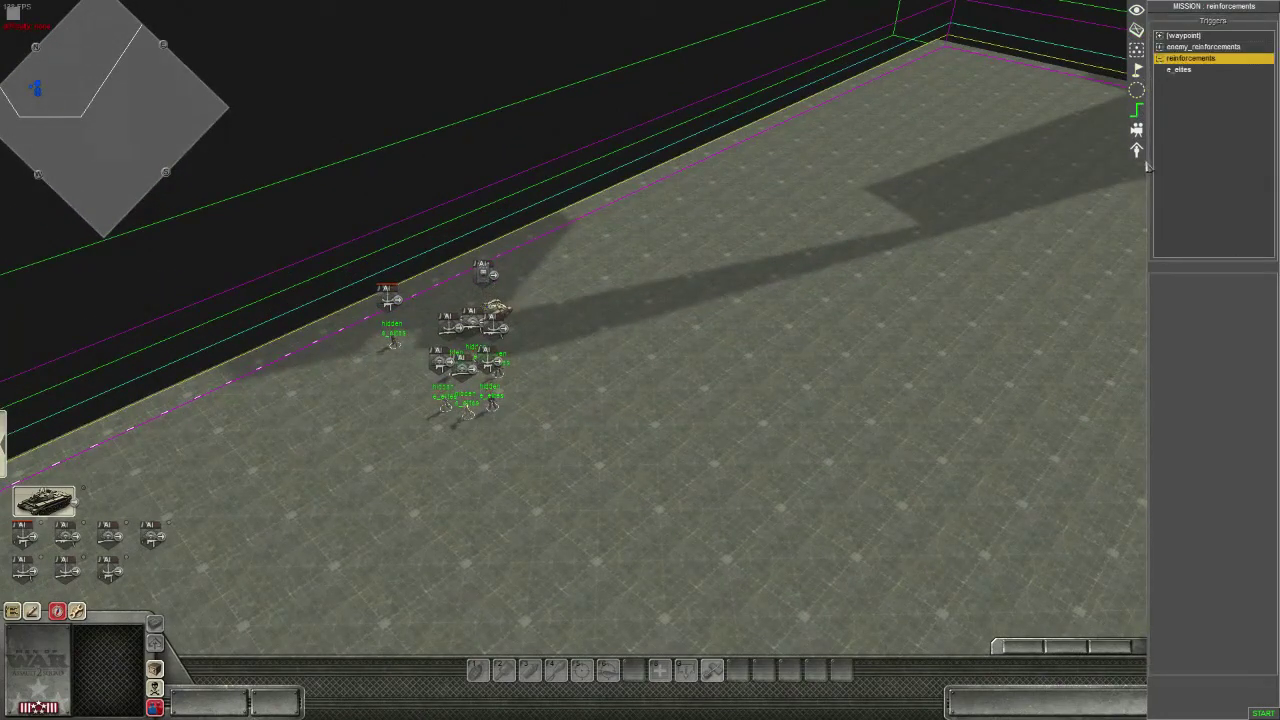
{"action": "right_click", "coordinate": [1184, 125]}
{"action": "left_click", "coordinate": [1200, 128]}
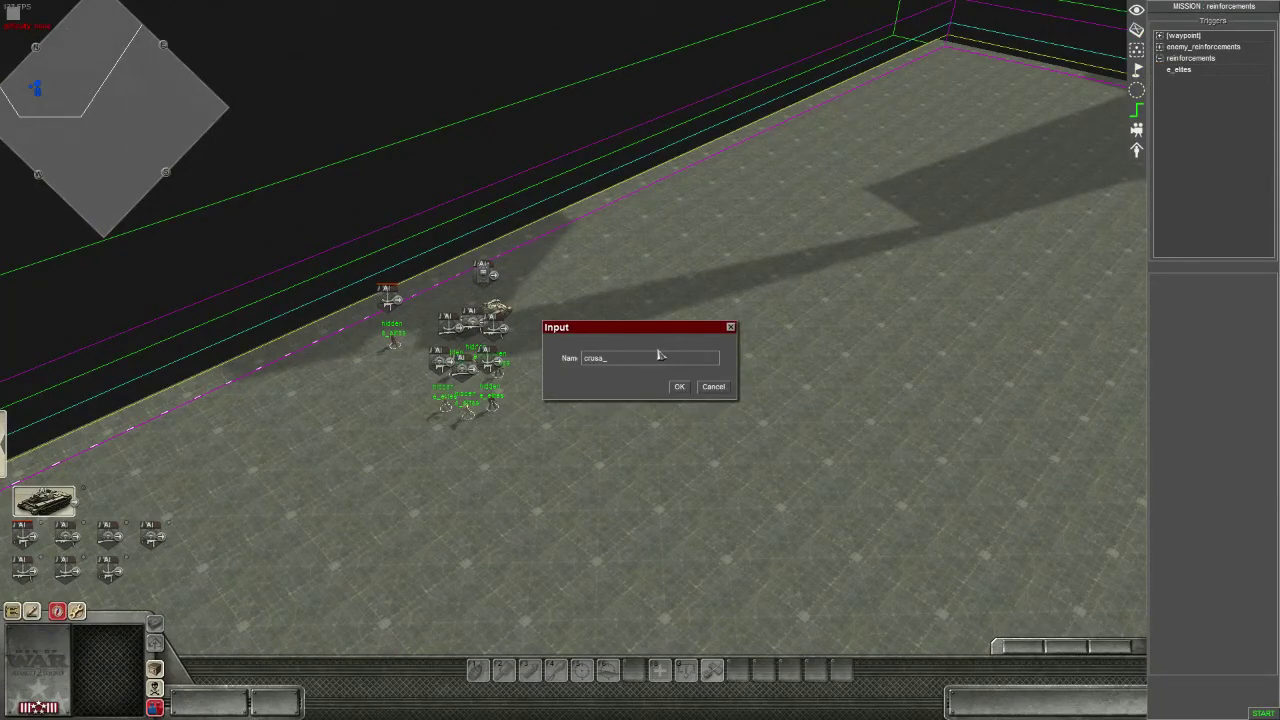
{"action": "key", "text": "Return"}
Step: Add an event condition to the crusader trigger and set its id to the crusader event
{"action": "right_click", "coordinate": [1208, 346]}
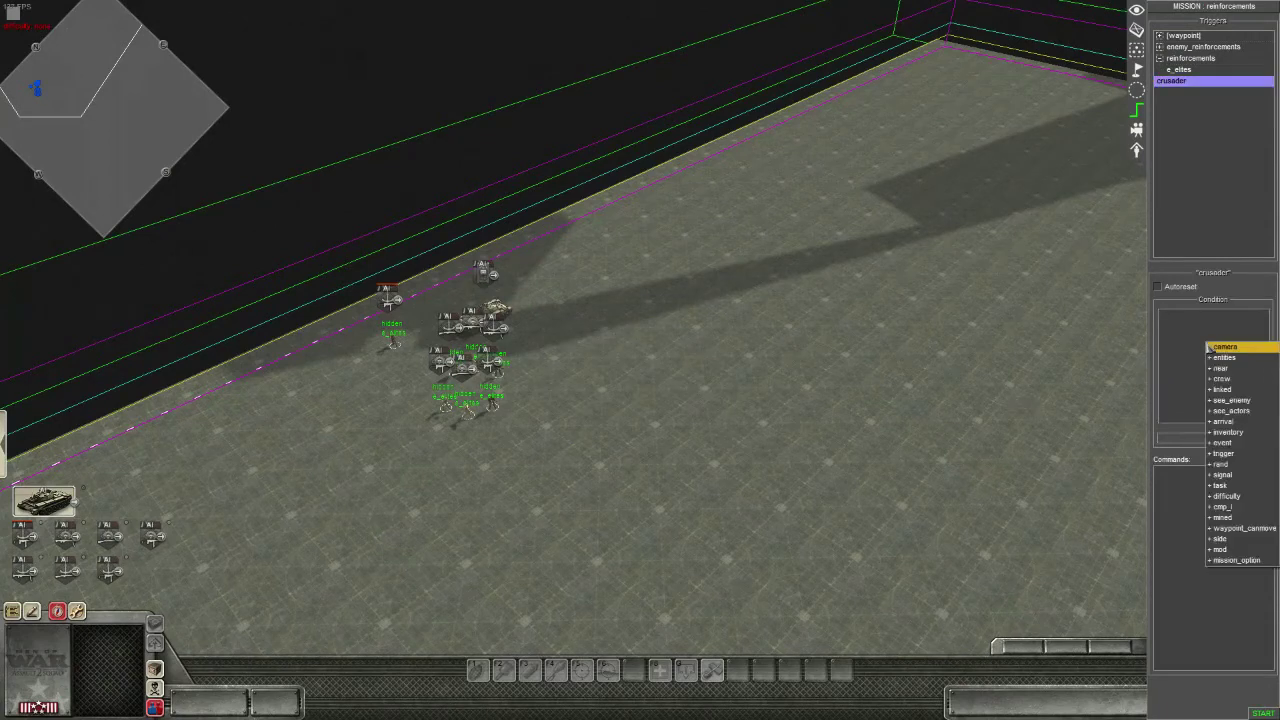
{"action": "left_click", "coordinate": [1223, 443]}
{"action": "double_click", "coordinate": [1179, 316]}
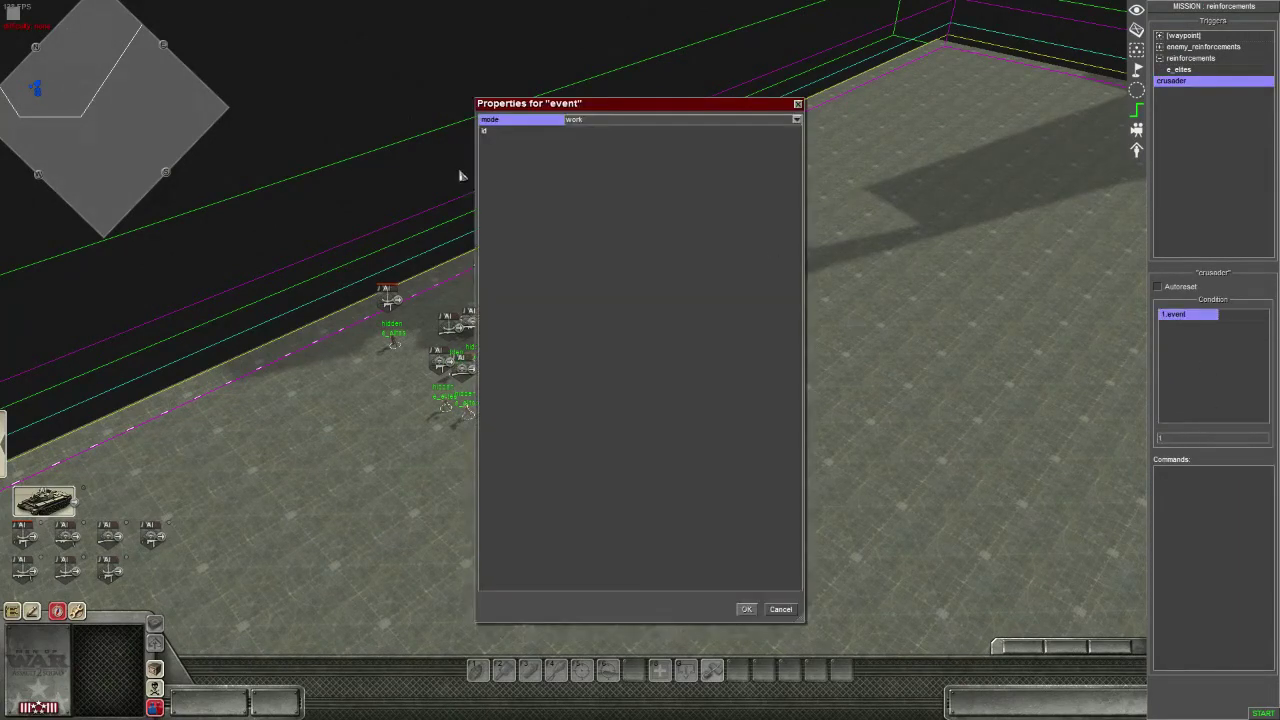
{"action": "left_click", "coordinate": [585, 132]}
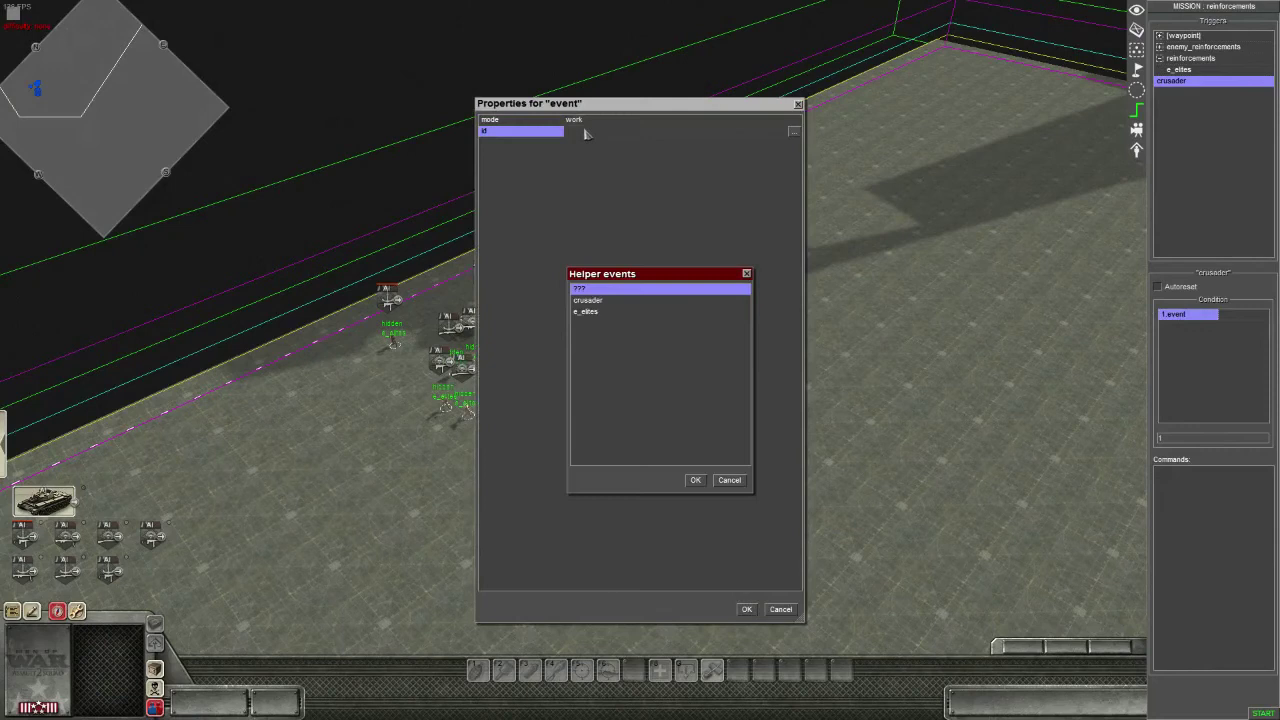
{"action": "left_click", "coordinate": [600, 302]}
{"action": "left_click", "coordinate": [693, 481]}
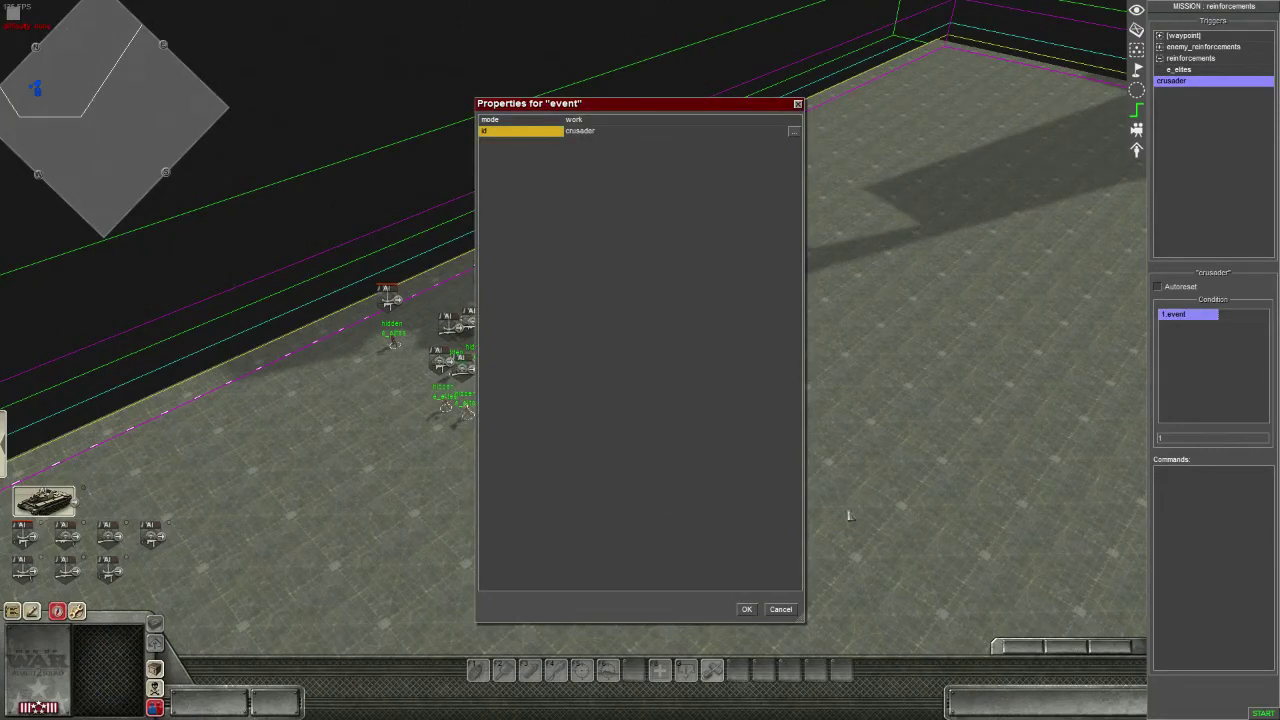
{"action": "key", "text": "Return"}
Step: Add an event command to the crusader trigger that targets the crusader event with the mode set to reset
{"action": "right_click", "coordinate": [1226, 481]}
{"action": "left_click", "coordinate": [1234, 486]}
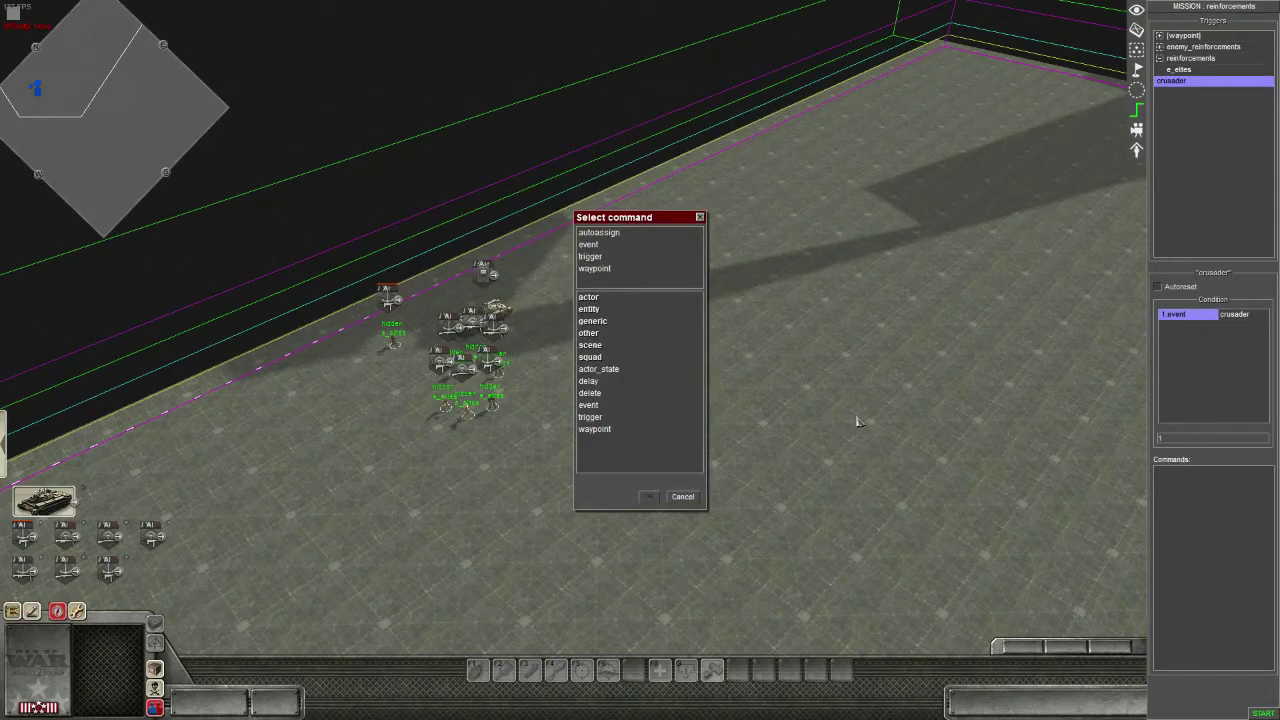
{"action": "left_click", "coordinate": [588, 245]}
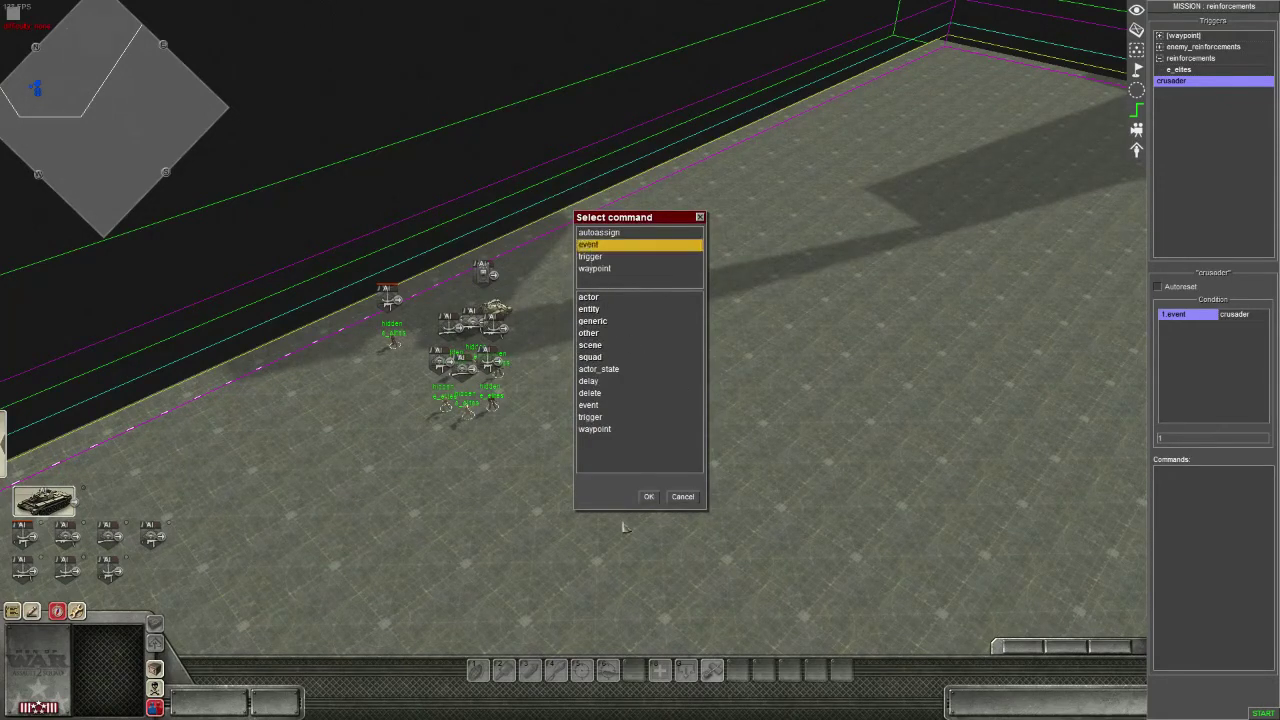
{"action": "left_click", "coordinate": [647, 496]}
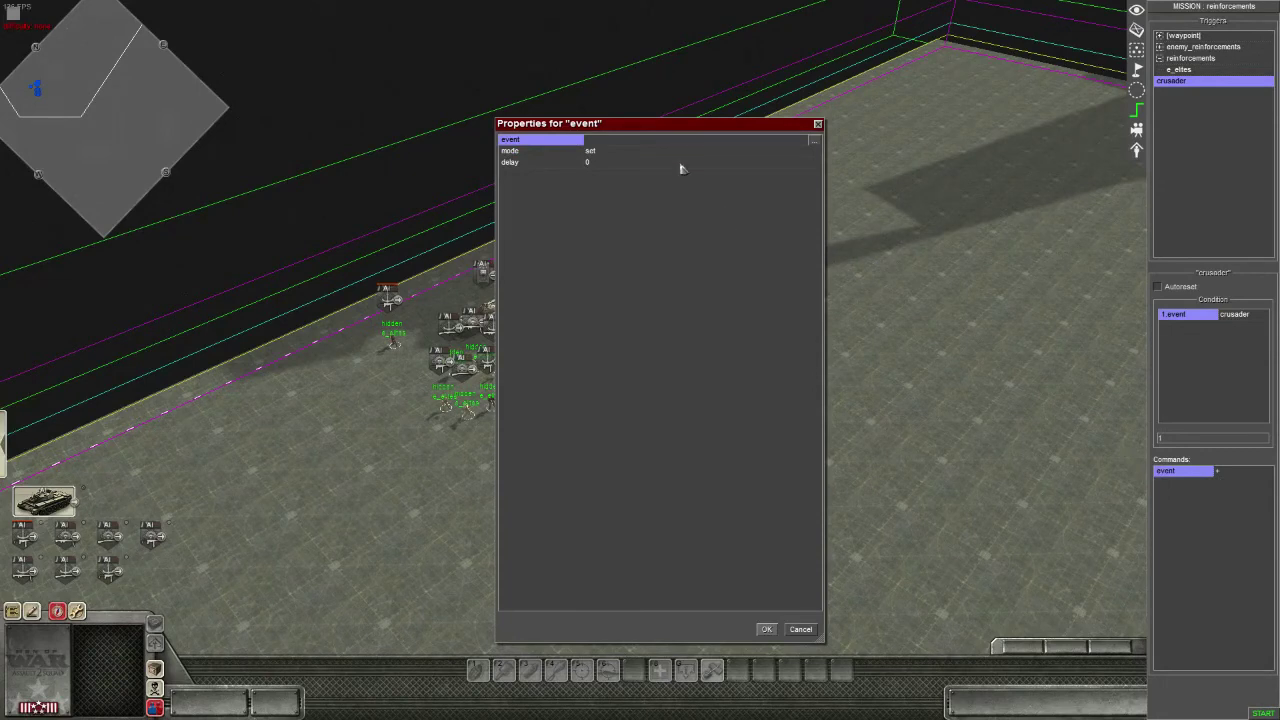
{"action": "left_click", "coordinate": [814, 140]}
{"action": "left_click", "coordinate": [584, 282]}
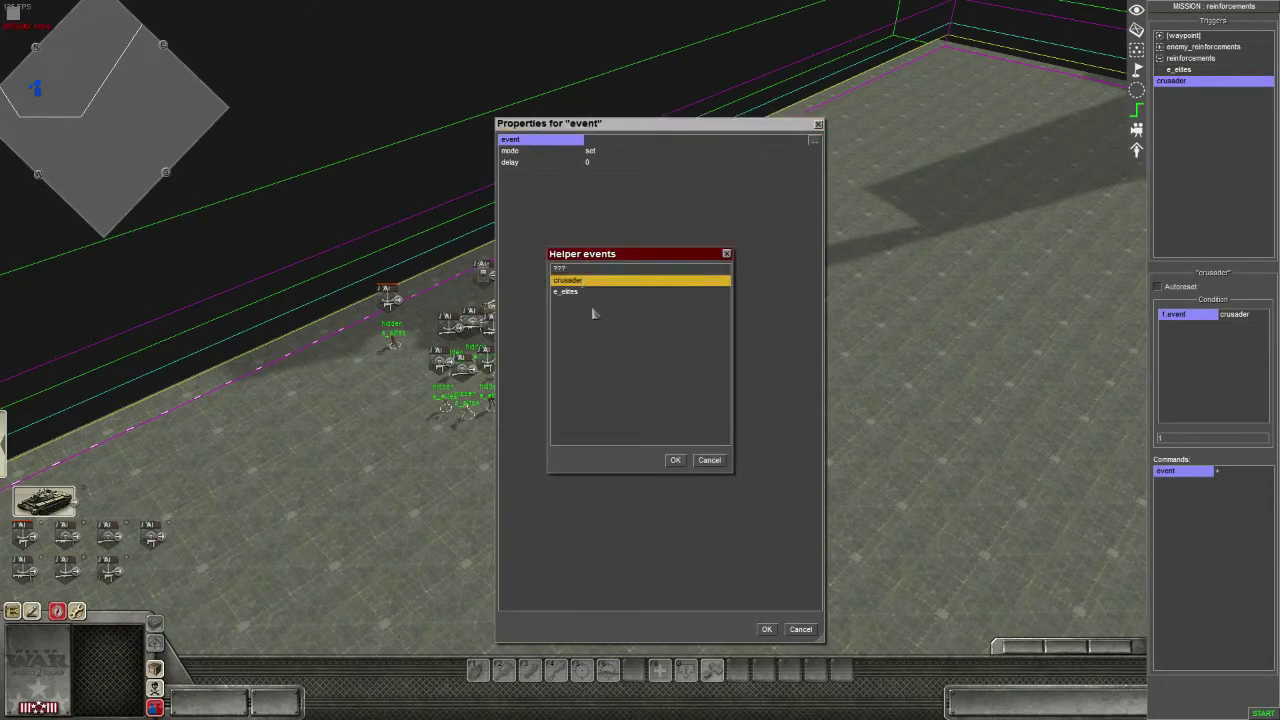
{"action": "left_click", "coordinate": [675, 460]}
{"action": "left_click", "coordinate": [604, 152]}
{"action": "left_click", "coordinate": [604, 156]}
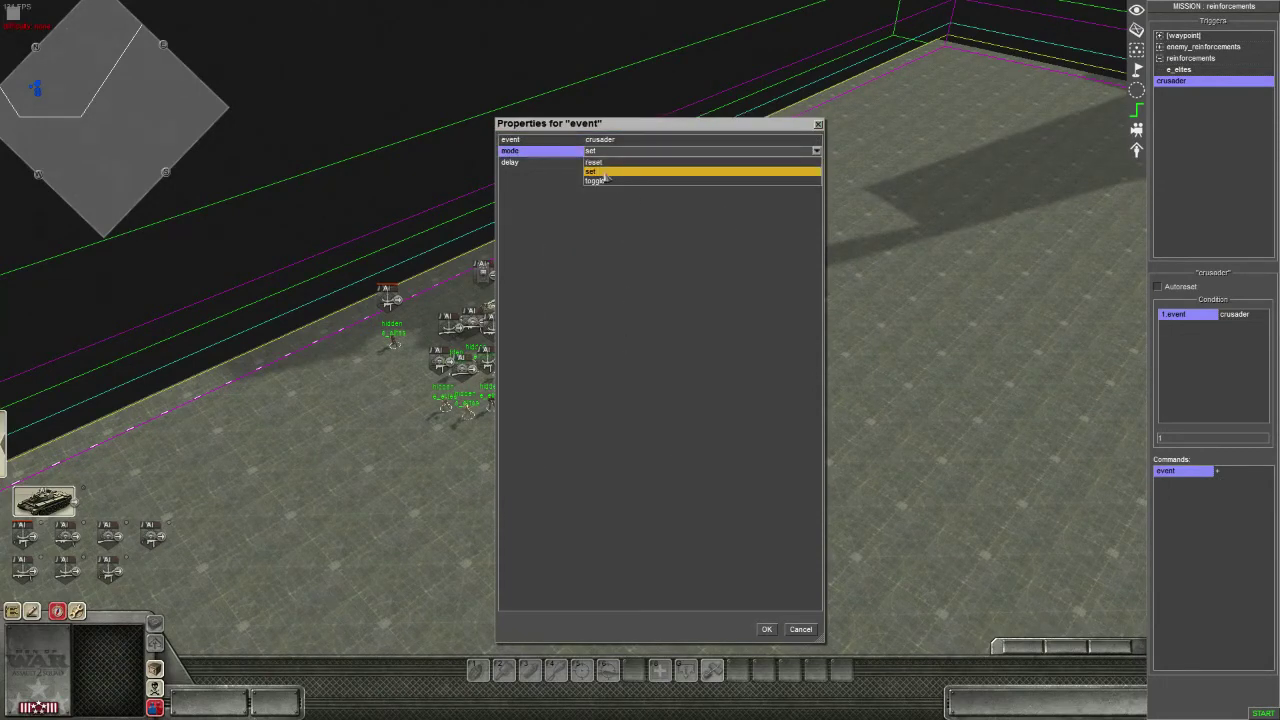
{"action": "left_click", "coordinate": [603, 170]}
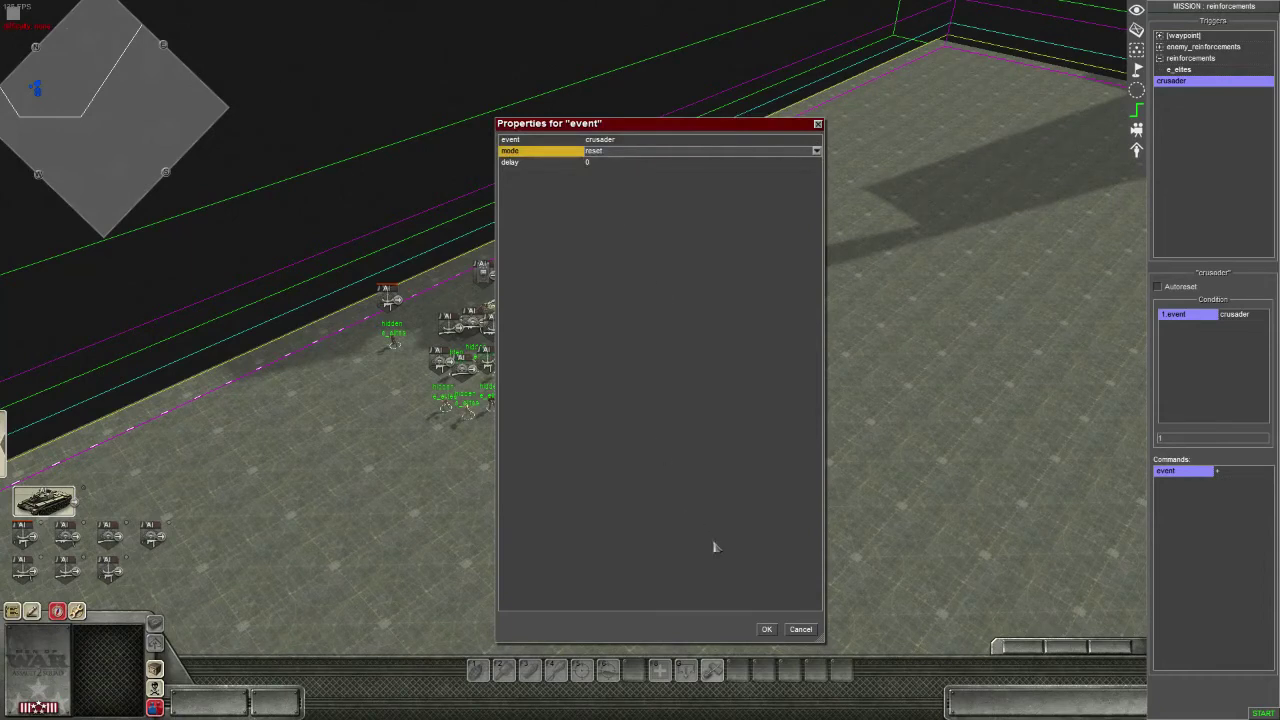
{"action": "left_click", "coordinate": [766, 629]}
Step: Add a waypoint command to the crusader trigger and set its waypoint to 17
{"action": "right_click", "coordinate": [1184, 517]}
{"action": "left_click", "coordinate": [1195, 520]}
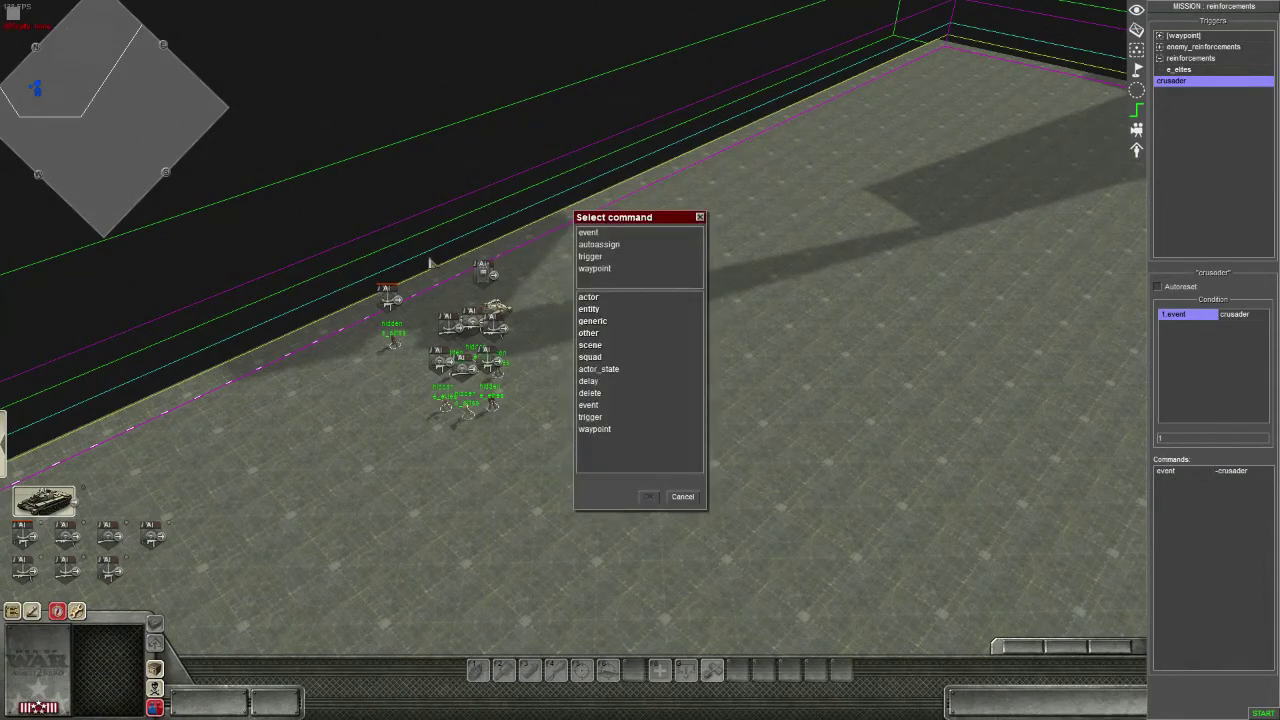
{"action": "left_click", "coordinate": [594, 269]}
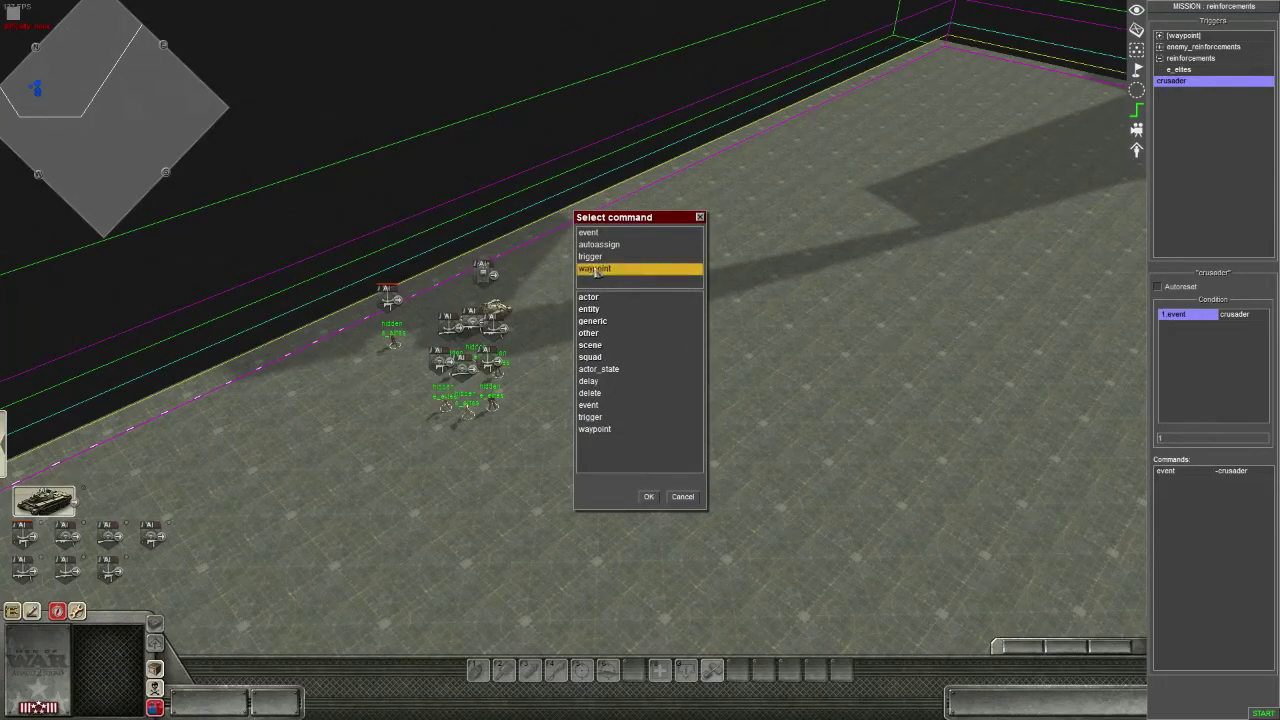
{"action": "left_click", "coordinate": [648, 496]}
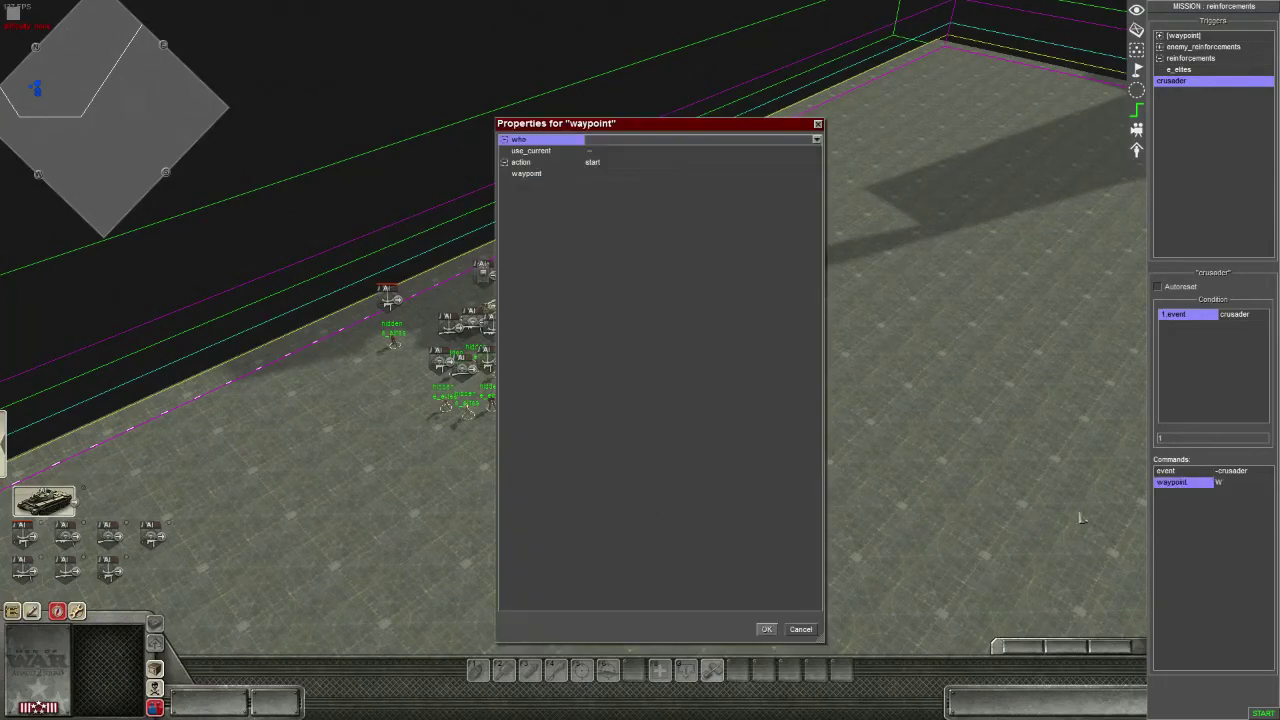
{"action": "left_click", "coordinate": [595, 177]}
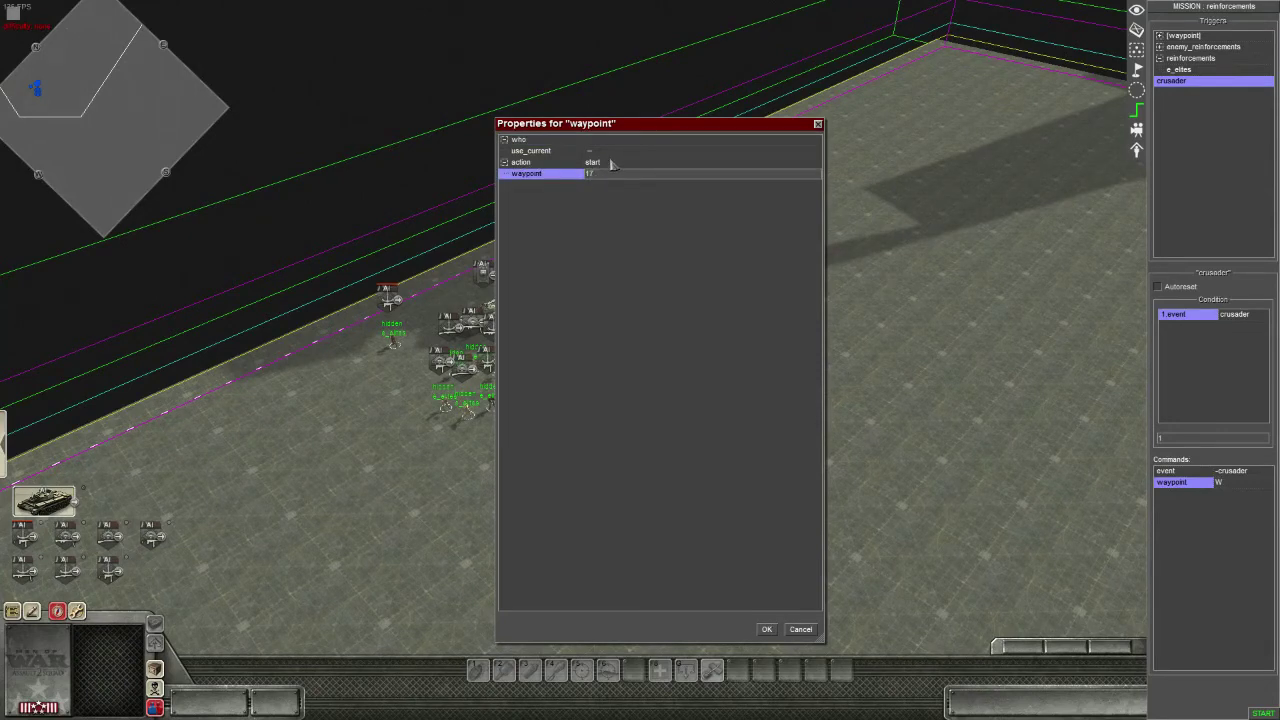
Step: Set the waypoint command's who to actor with an advanced source, and add a tag entry under the group's select
{"action": "left_click", "coordinate": [608, 142]}
{"action": "left_click", "coordinate": [608, 142]}
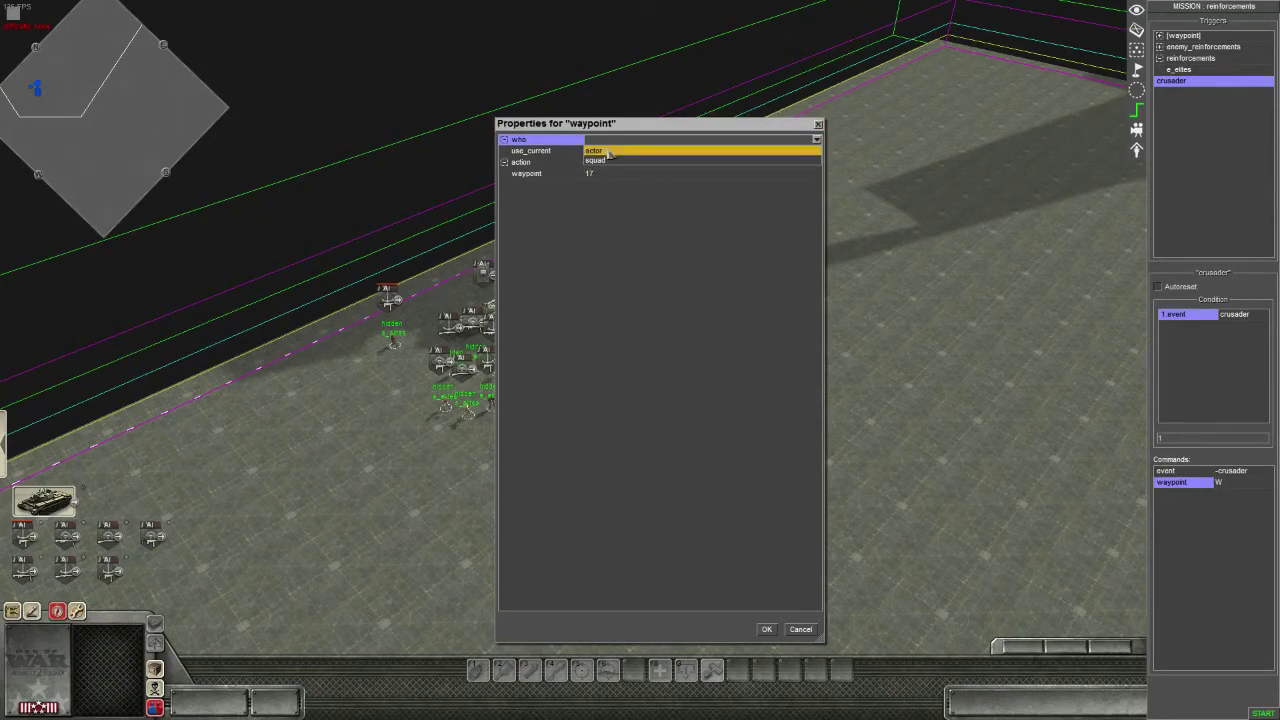
{"action": "left_click", "coordinate": [608, 154]}
{"action": "left_click", "coordinate": [631, 175]}
{"action": "left_click", "coordinate": [596, 175]}
{"action": "left_click", "coordinate": [600, 196]}
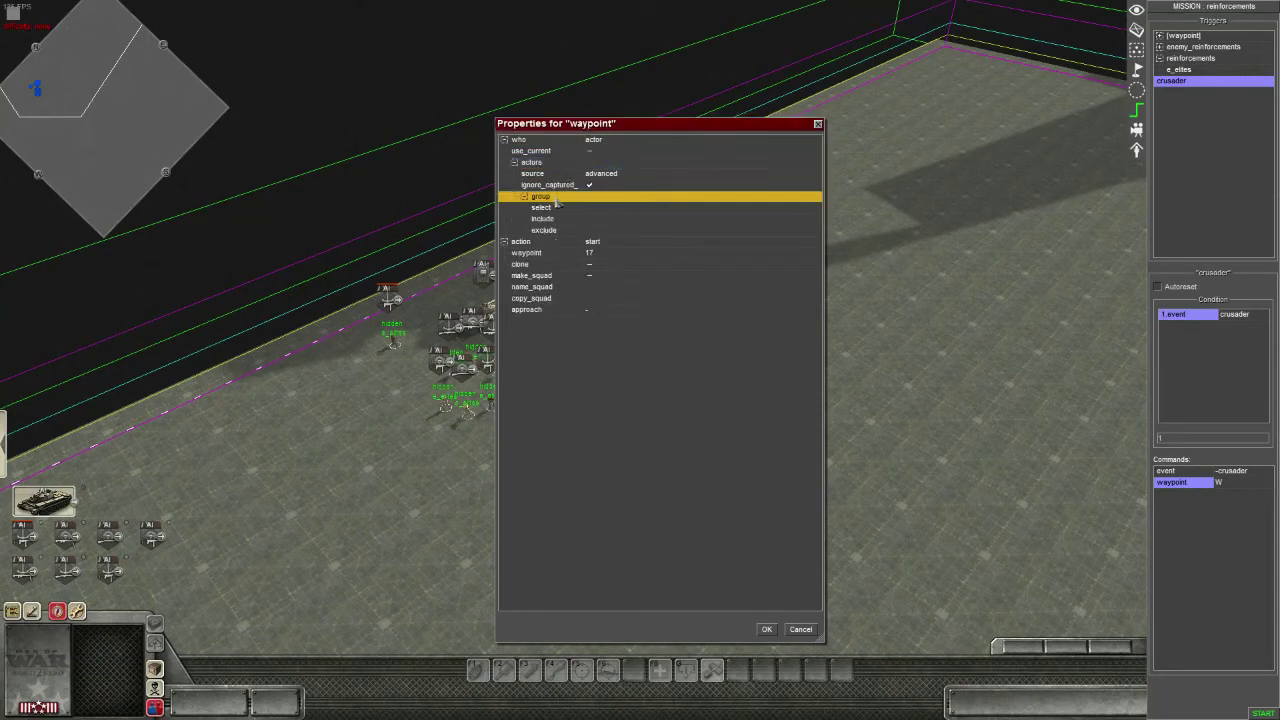
{"action": "left_click", "coordinate": [558, 208]}
{"action": "left_click", "coordinate": [601, 231]}
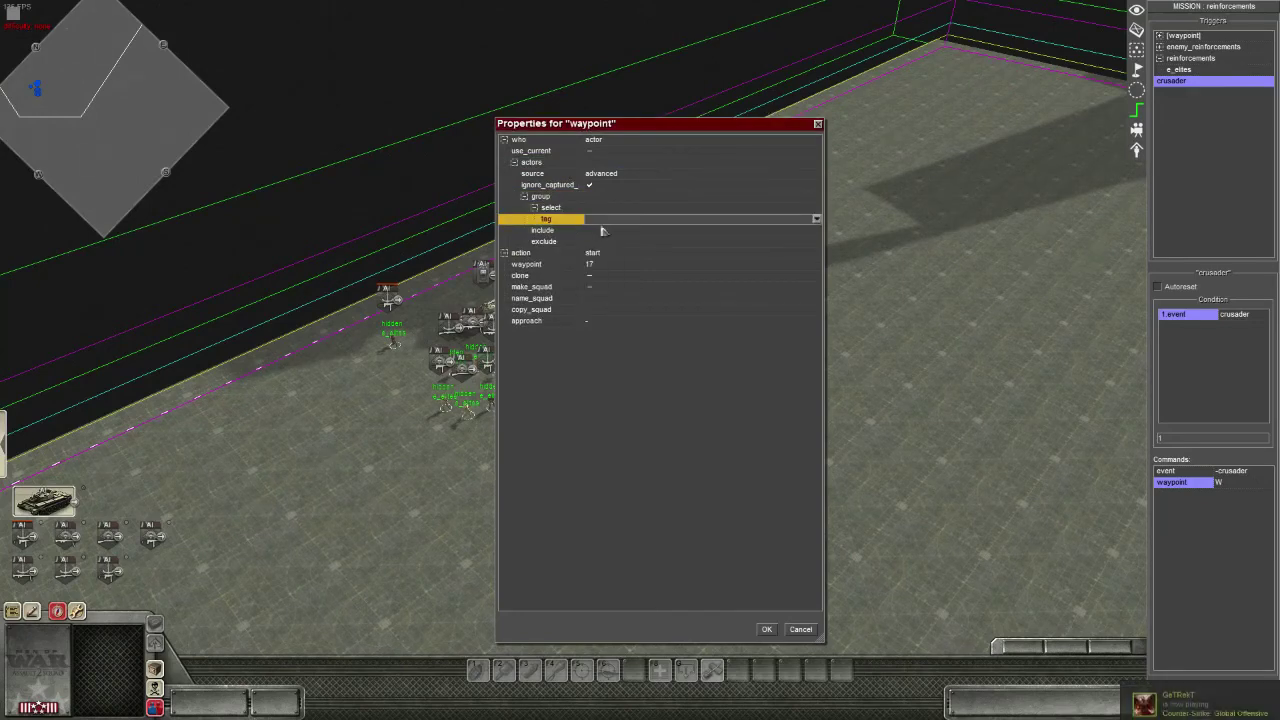
{"action": "left_click", "coordinate": [817, 218]}
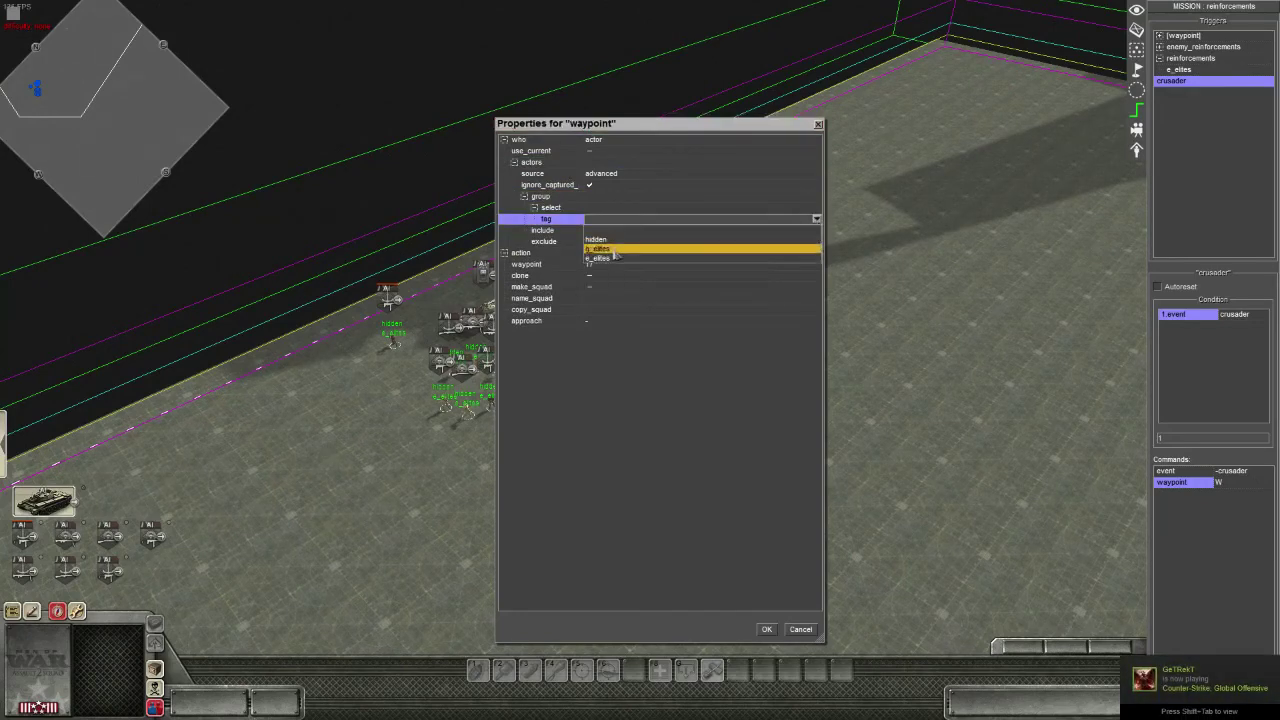
{"action": "left_click", "coordinate": [563, 470]}
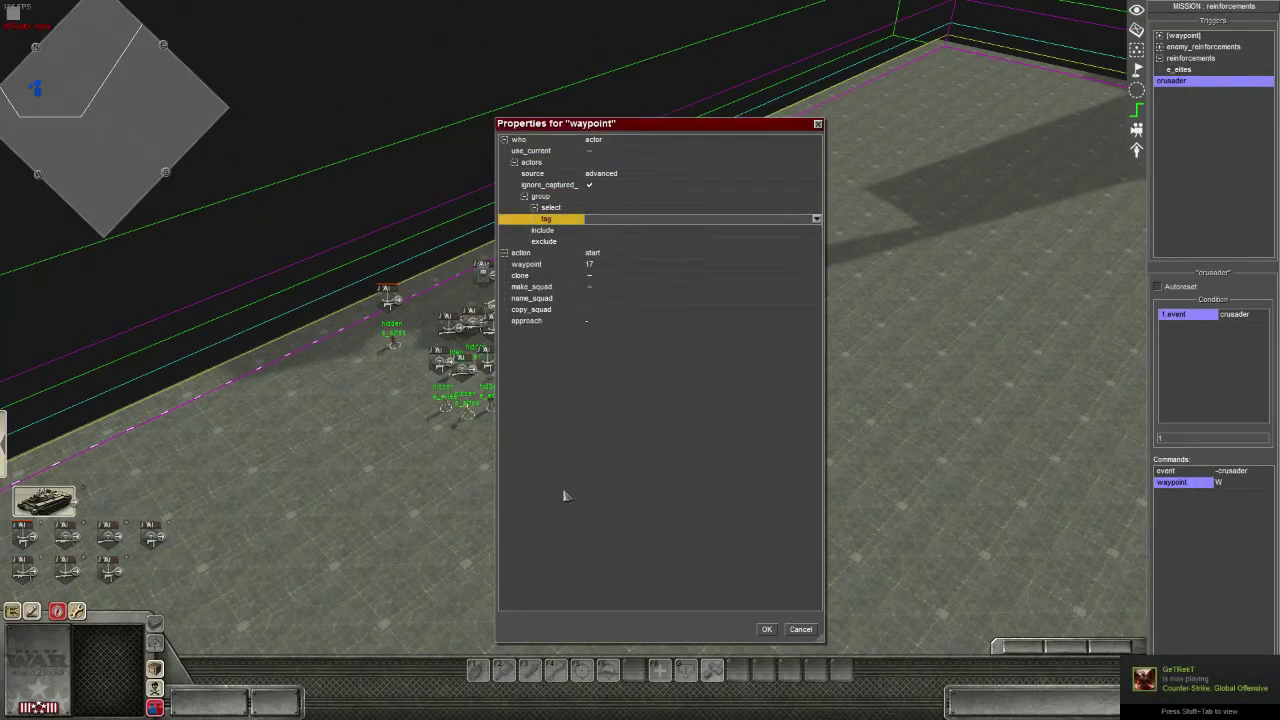
{"action": "left_click", "coordinate": [767, 629]}
Step: Select the Crusader AAII tank on the map and add the tags hidden and crusader to it
{"action": "scroll", "coordinate": [363, 286], "scroll_direction": "up", "scroll_amount": 5}
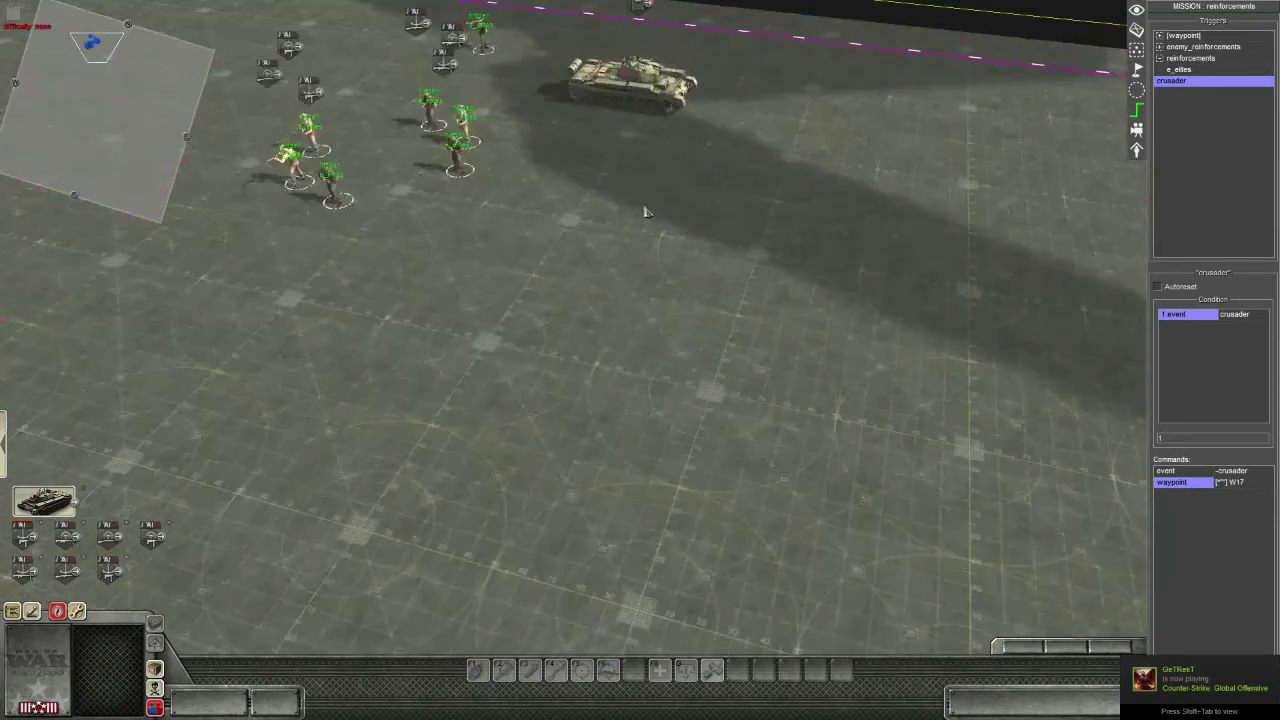
{"action": "scroll", "coordinate": [645, 212], "scroll_direction": "up", "scroll_amount": 3}
{"action": "left_click", "coordinate": [625, 245]}
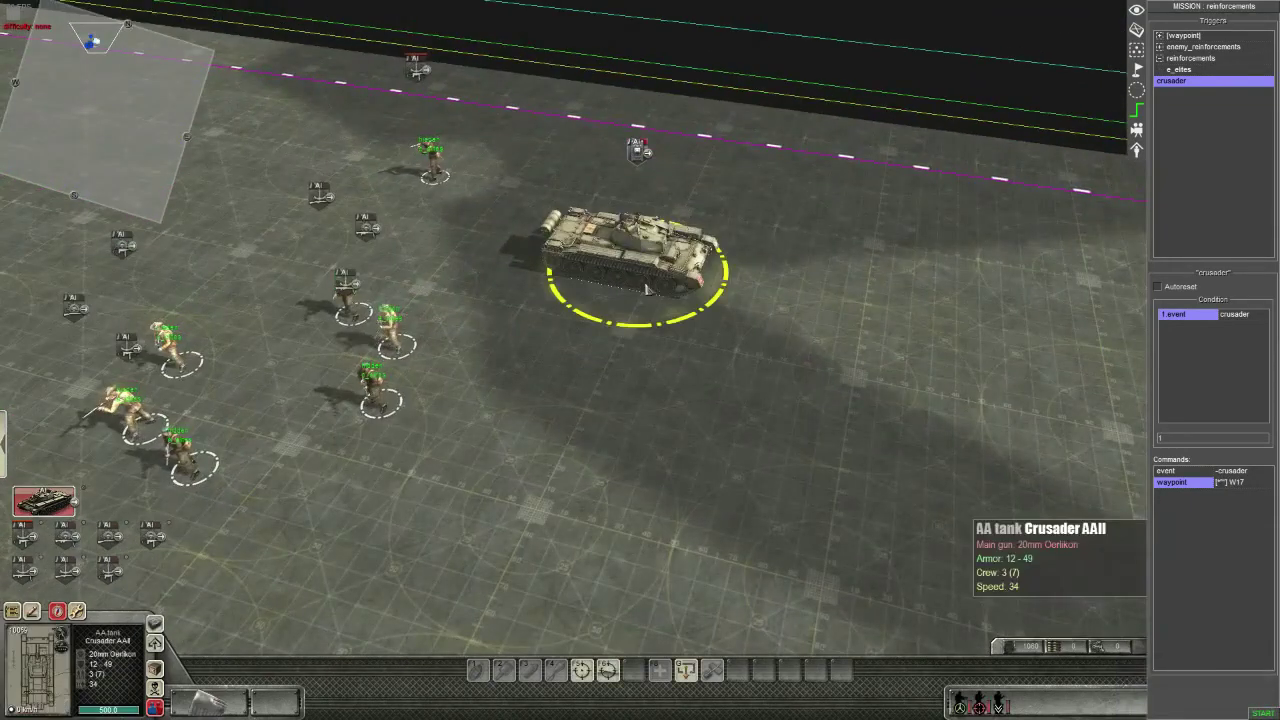
{"action": "left_click", "coordinate": [1137, 30]}
{"action": "left_click", "coordinate": [630, 262]}
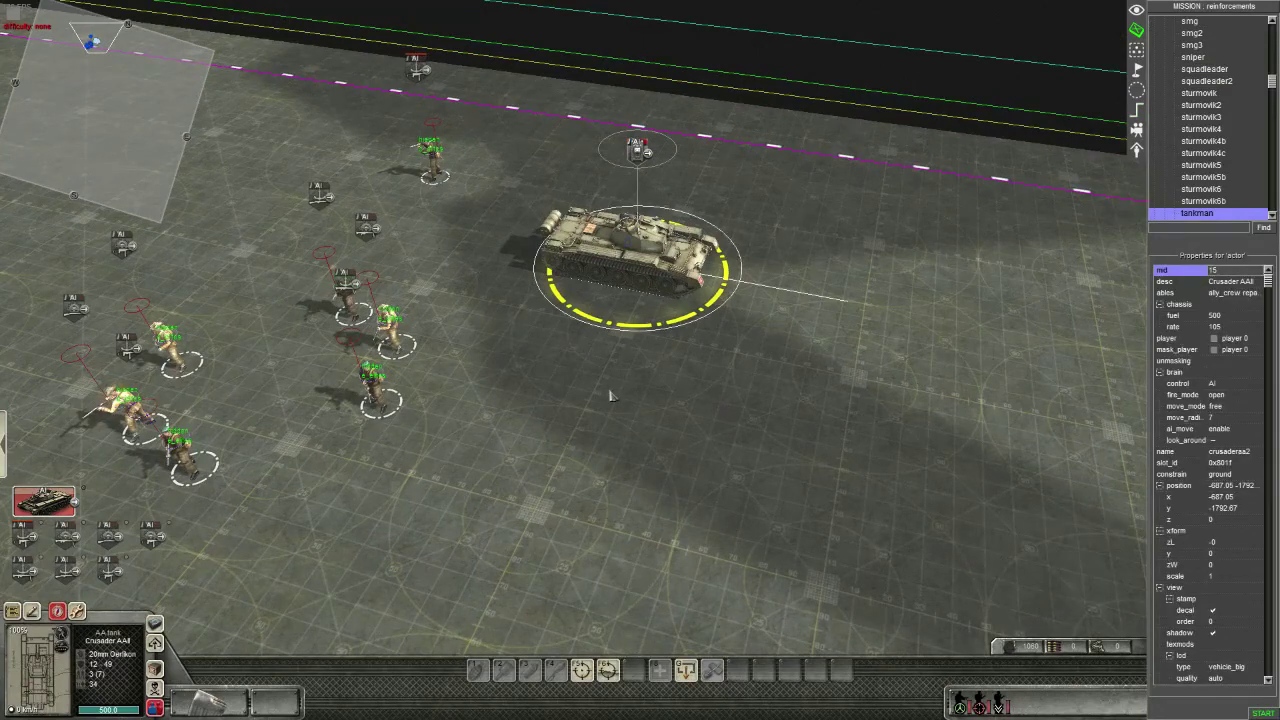
{"action": "key", "text": "t"}
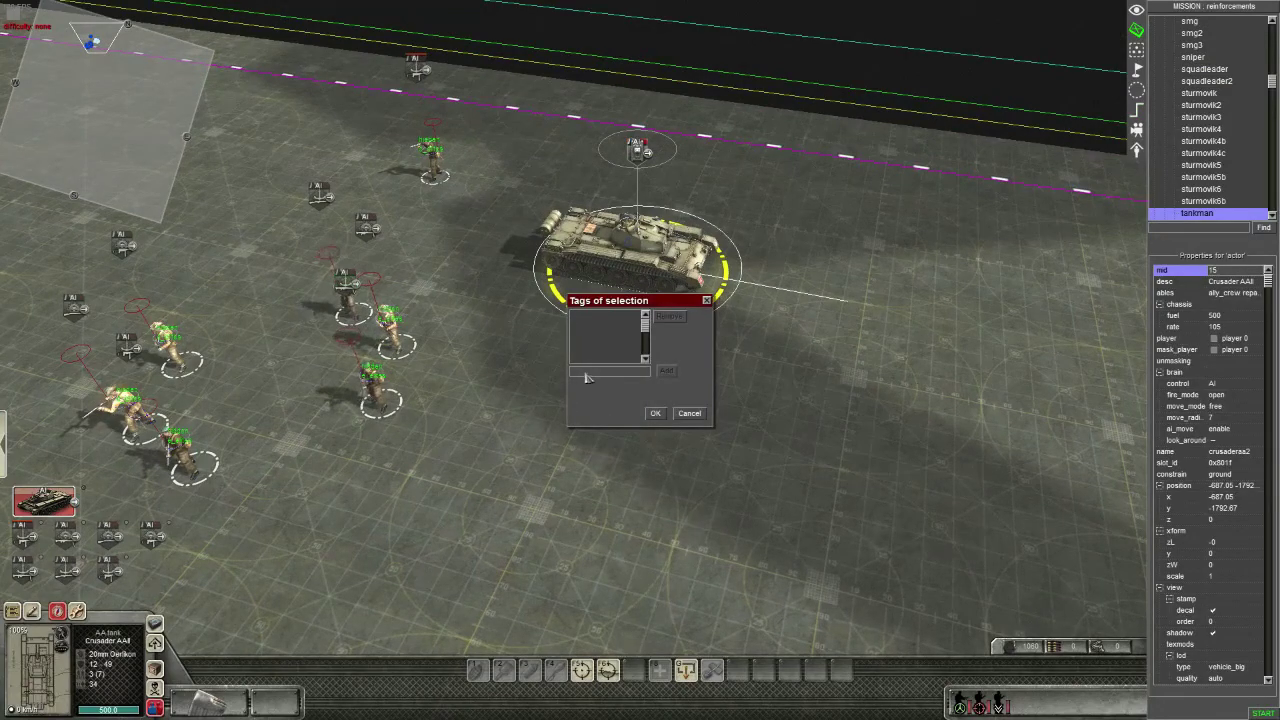
{"action": "type", "text": "hidden"}
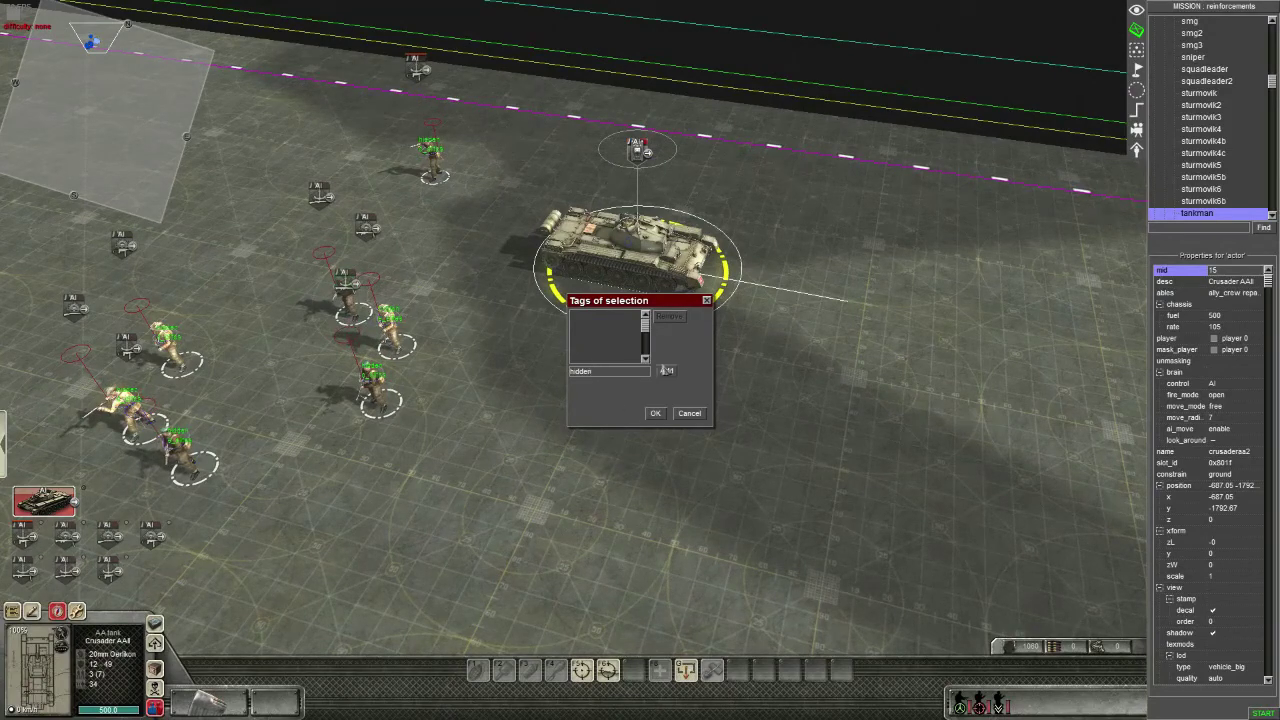
{"action": "left_click", "coordinate": [666, 371]}
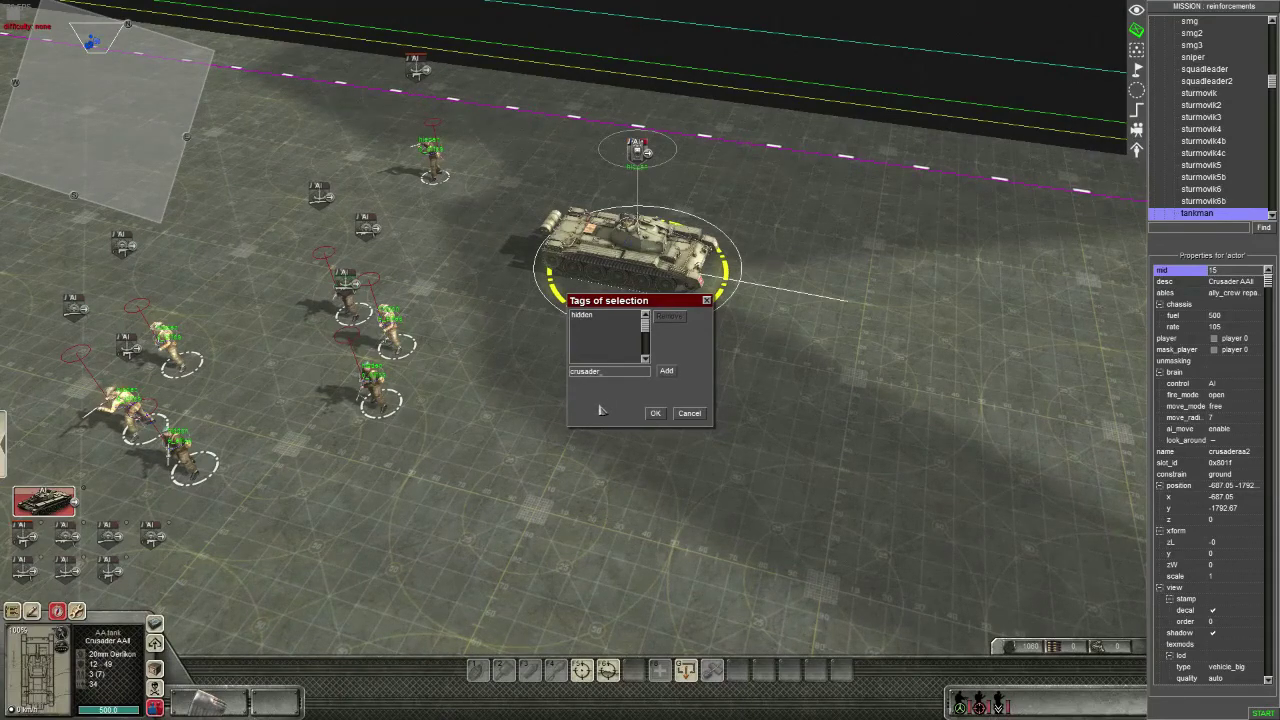
{"action": "left_click", "coordinate": [658, 413]}
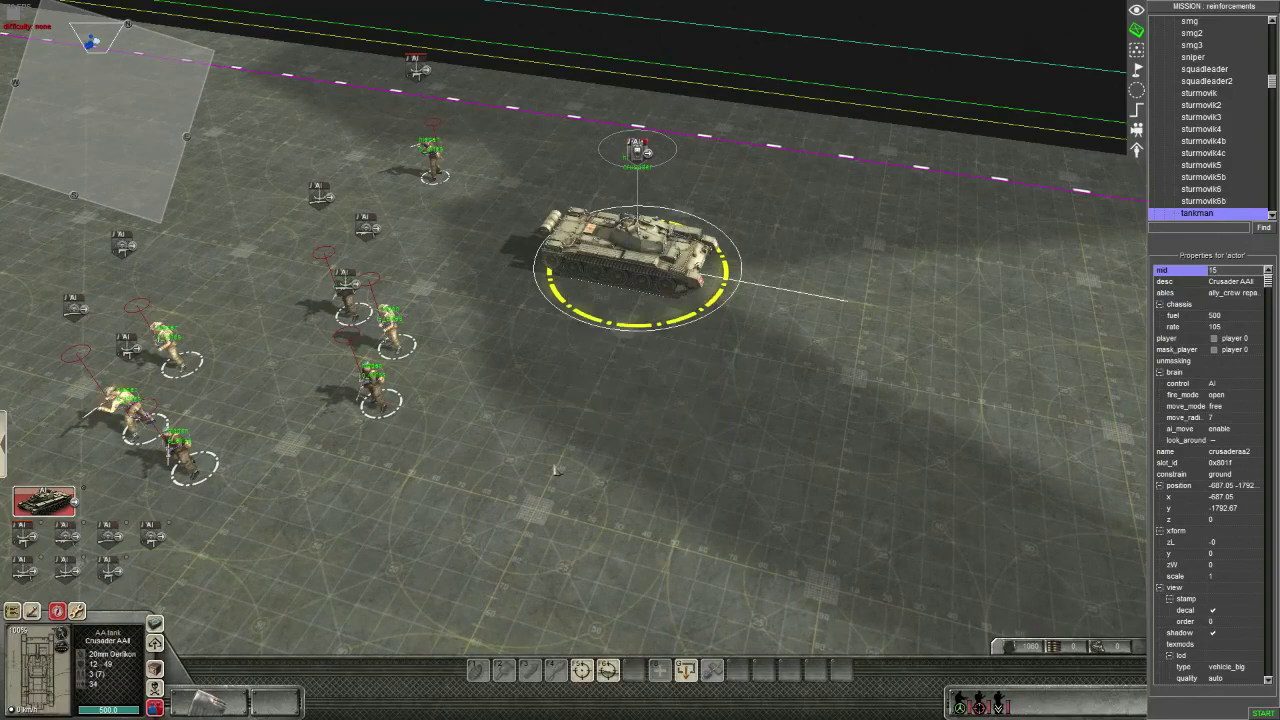
Step: Reopen the crusader trigger's waypoint command and set its select tag to crusader
{"action": "middle_click_drag", "start_coordinate": [558, 470], "coordinate": [895, 448]}
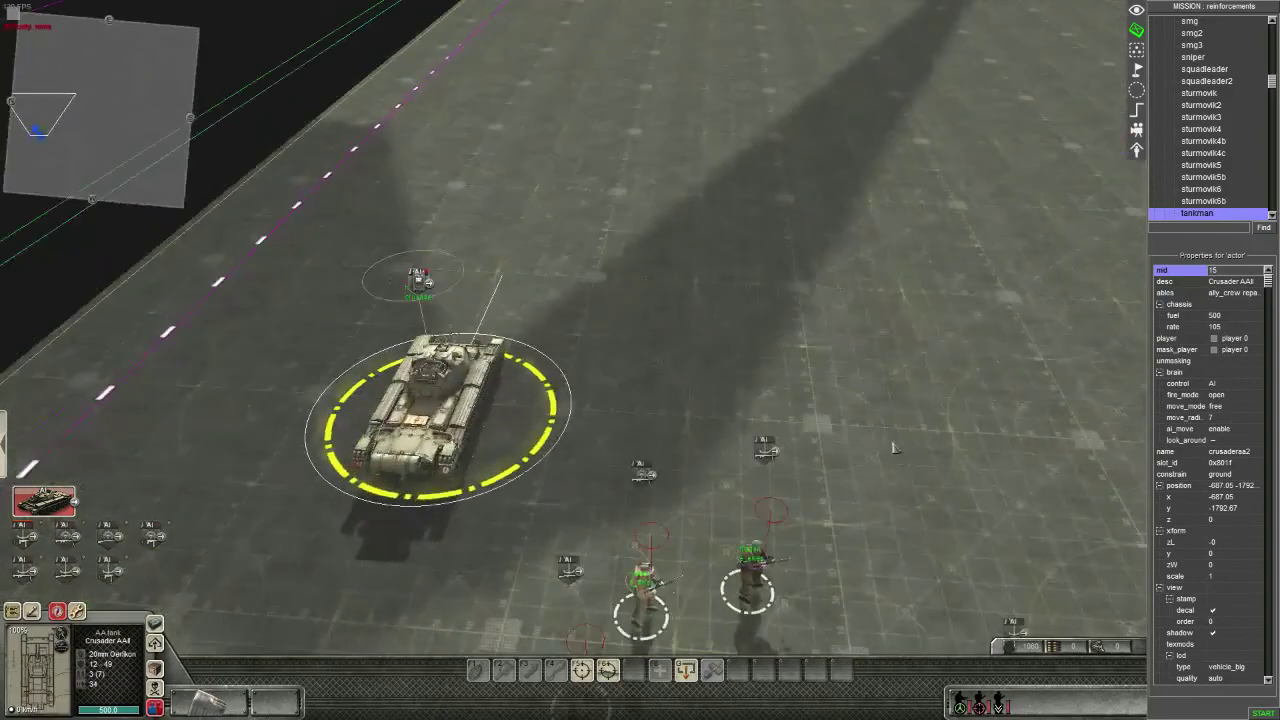
{"action": "left_click", "coordinate": [1138, 110]}
{"action": "double_click", "coordinate": [1192, 483]}
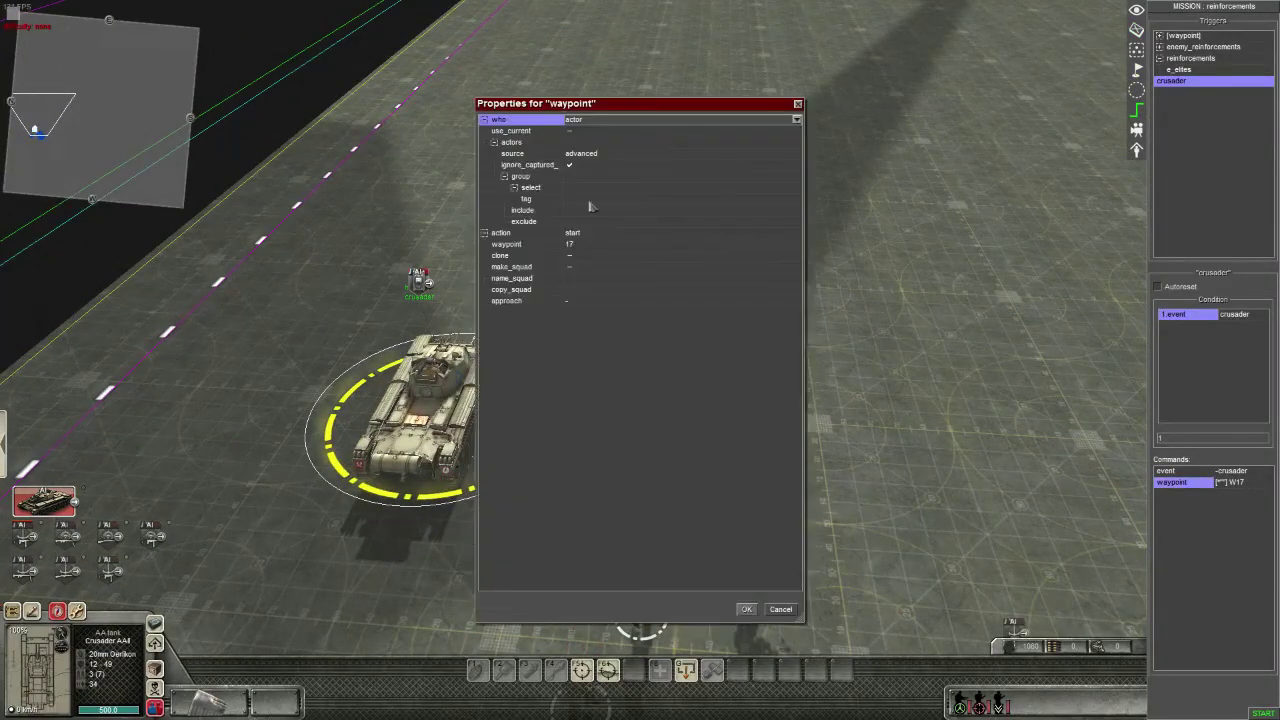
{"action": "left_click", "coordinate": [572, 200]}
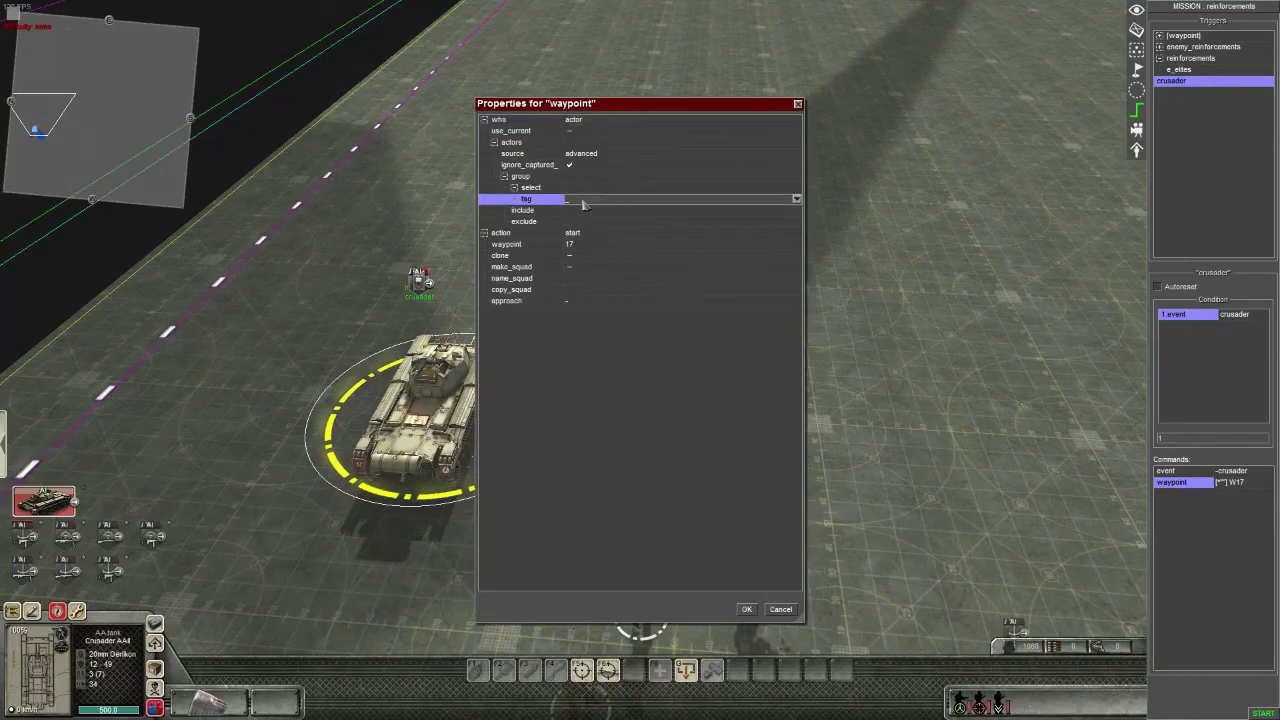
{"action": "left_click", "coordinate": [796, 200]}
{"action": "left_click", "coordinate": [585, 246]}
Step: Add an include tag of hidden to the waypoint command's group and enable clone
{"action": "right_click", "coordinate": [524, 212]}
{"action": "left_click", "coordinate": [532, 240]}
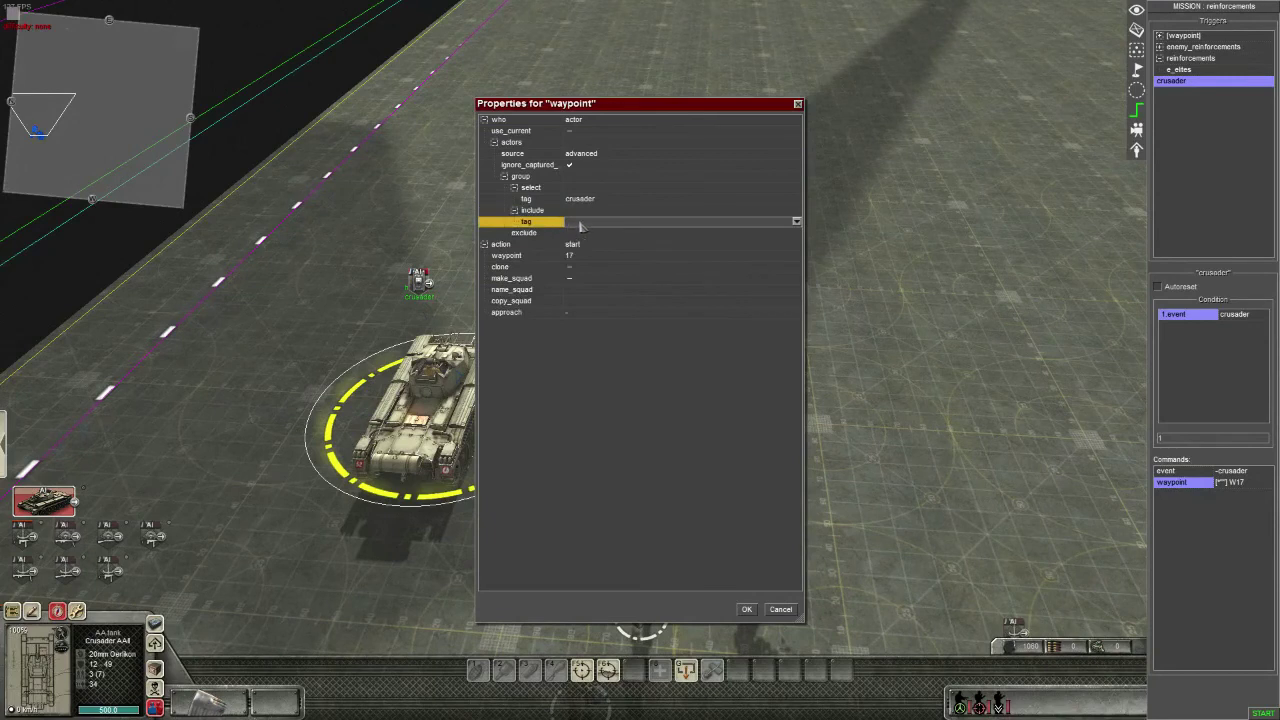
{"action": "left_click", "coordinate": [796, 221]}
{"action": "left_click", "coordinate": [590, 244]}
{"action": "left_click", "coordinate": [570, 268]}
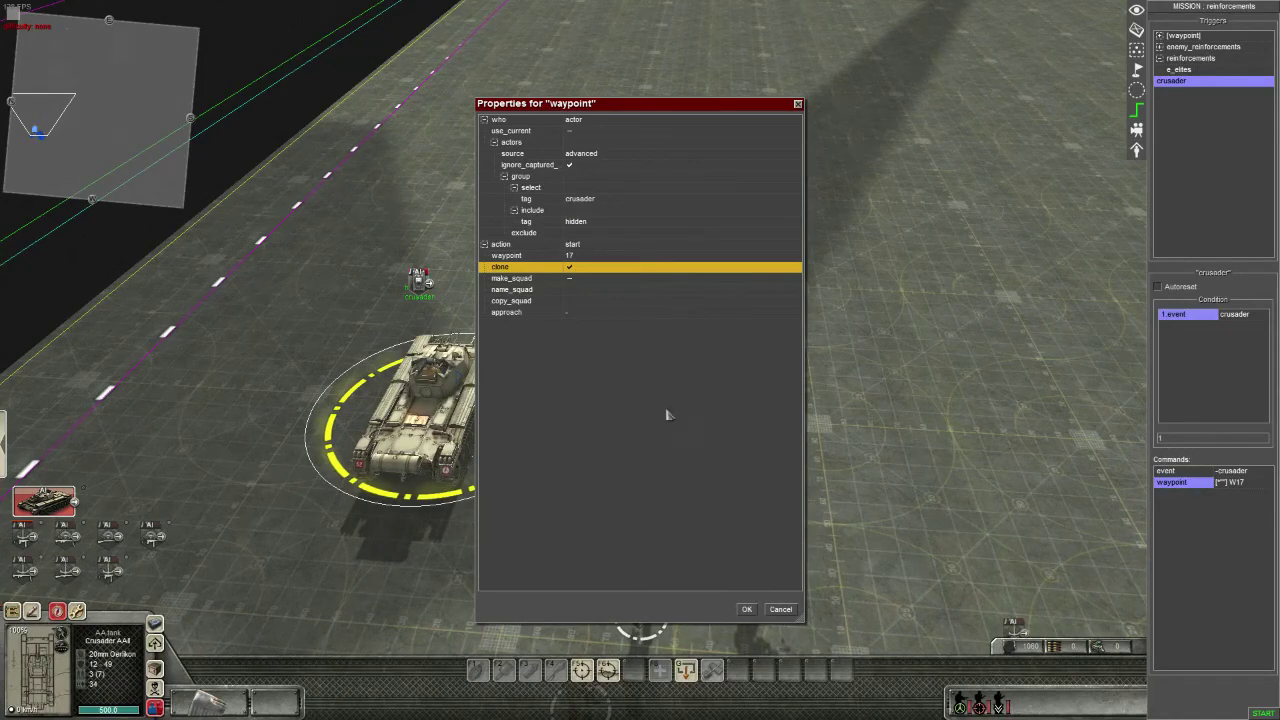
{"action": "left_click", "coordinate": [746, 609]}
Step: Save the mission, then test-run it by calling in the Crusader reinforcement and following the tank towards its waypoint
{"action": "key", "text": "ctrl+s"}
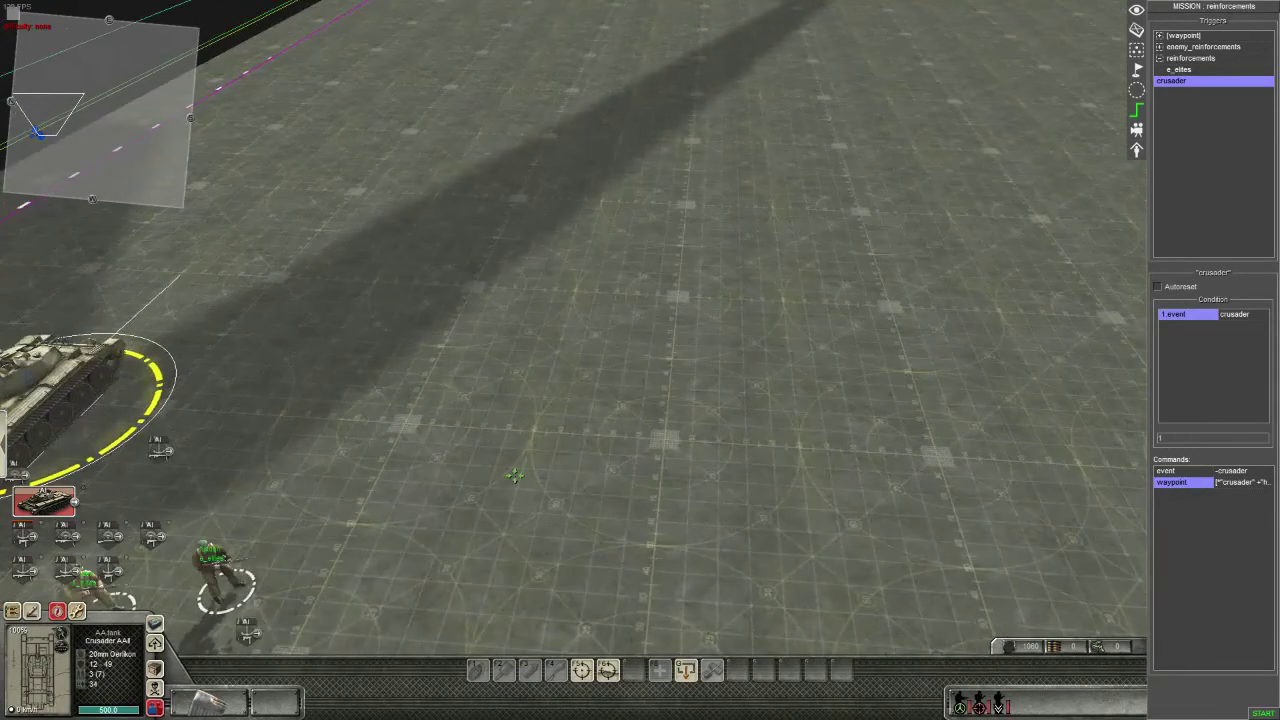
{"action": "left_click", "coordinate": [1262, 713]}
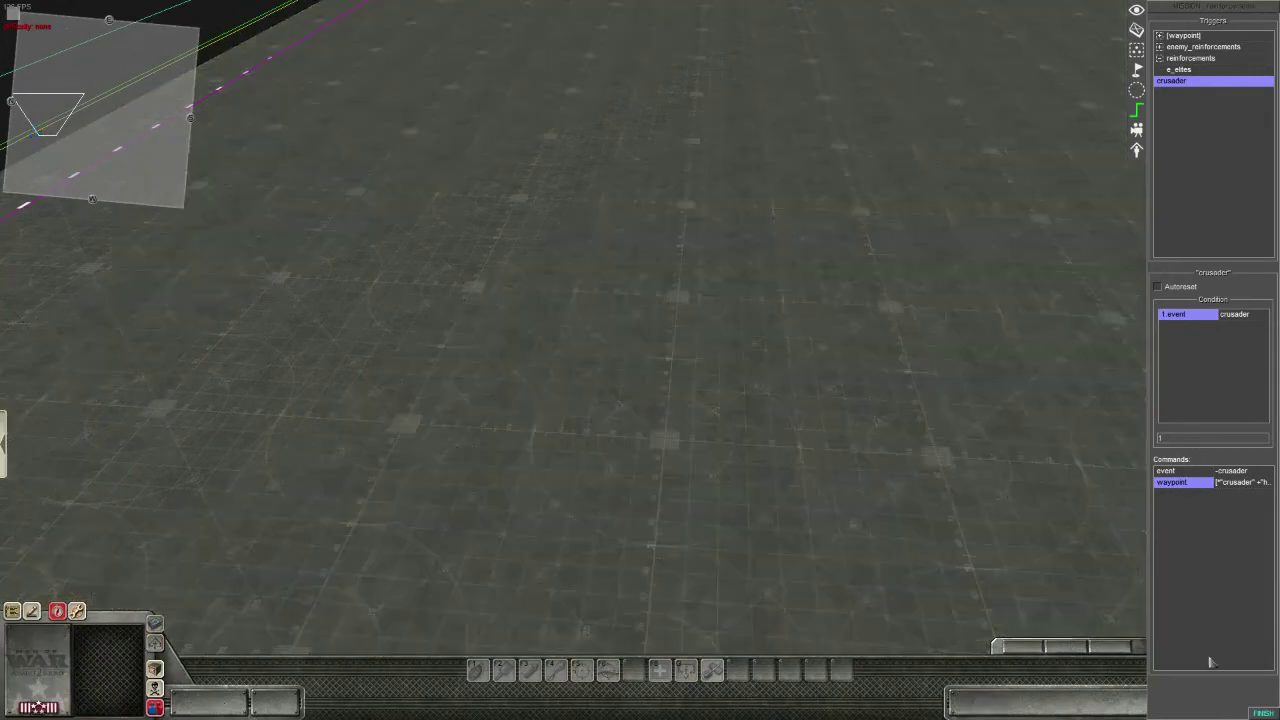
{"action": "left_click", "coordinate": [1245, 583]}
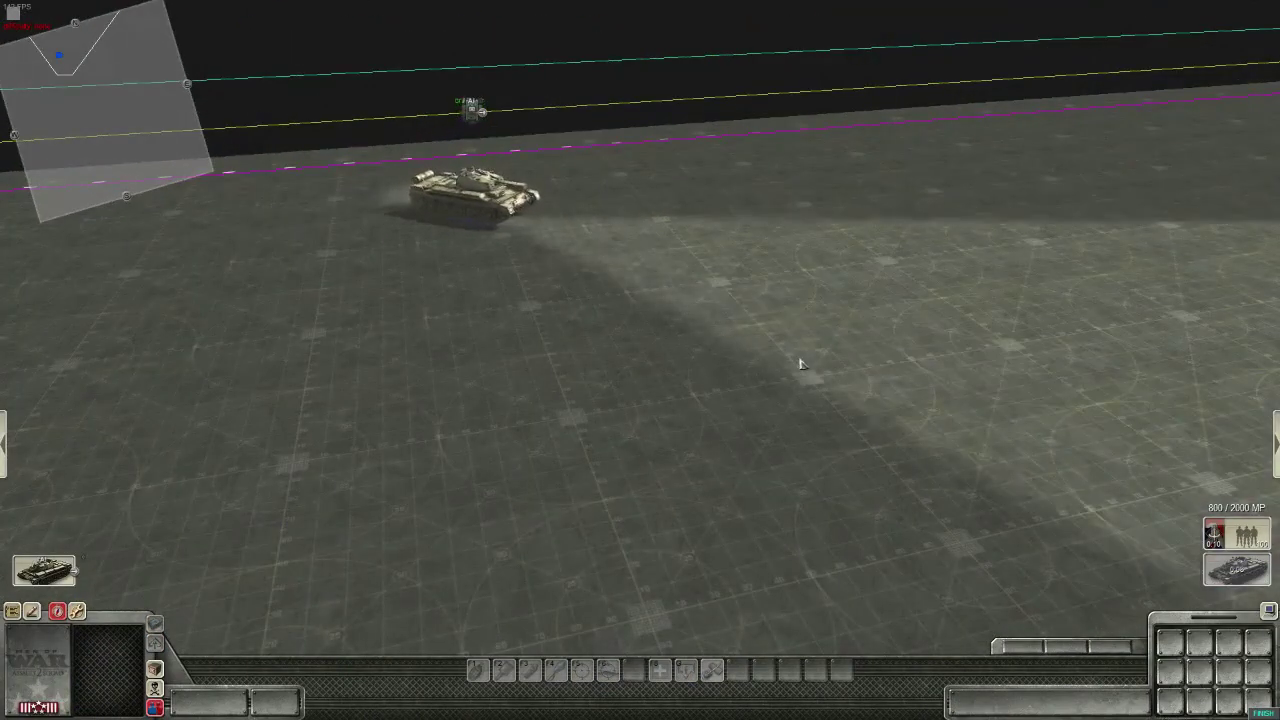
{"action": "middle_click_drag", "start_coordinate": [523, 357], "coordinate": [637, 373]}
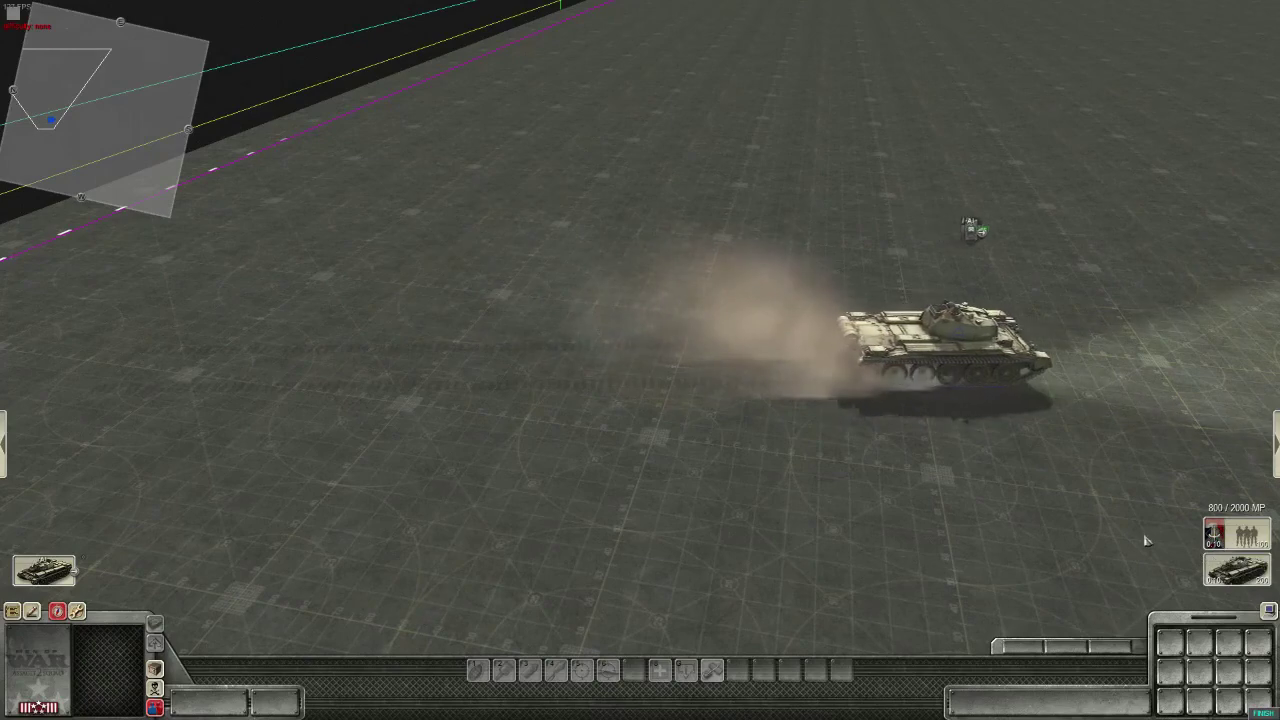
{"action": "middle_click_drag", "start_coordinate": [1143, 529], "coordinate": [766, 529]}
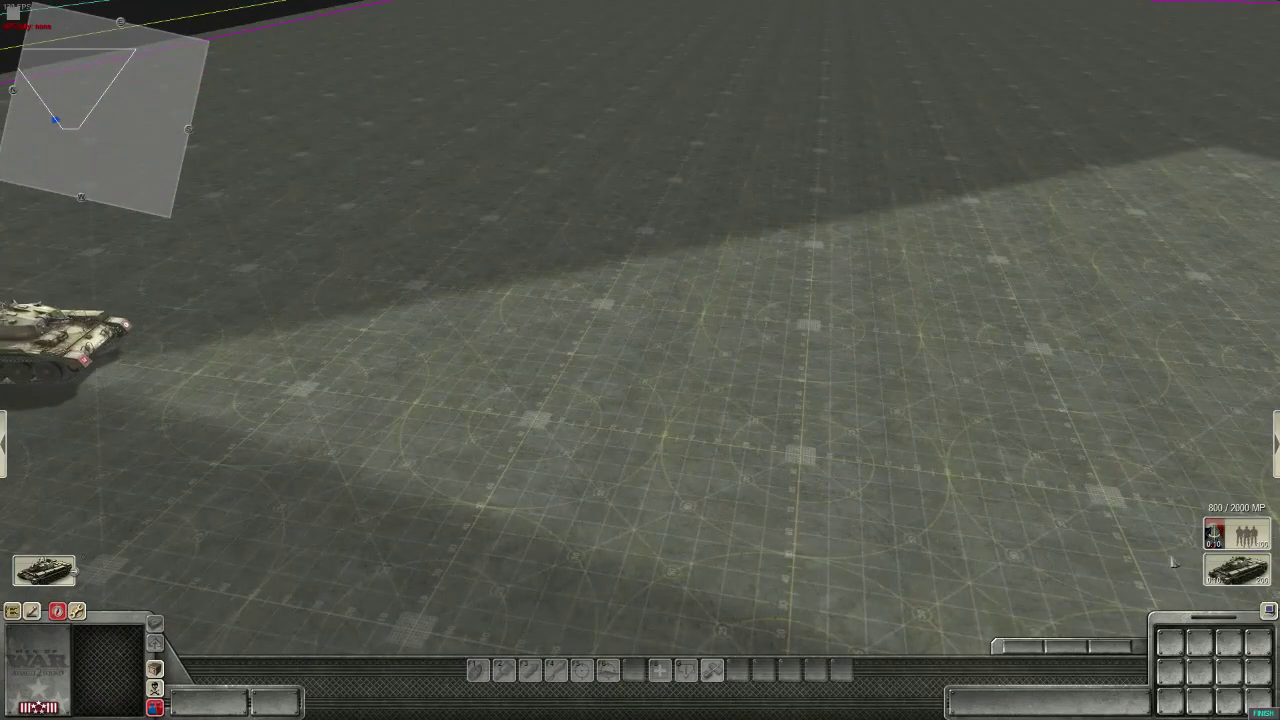